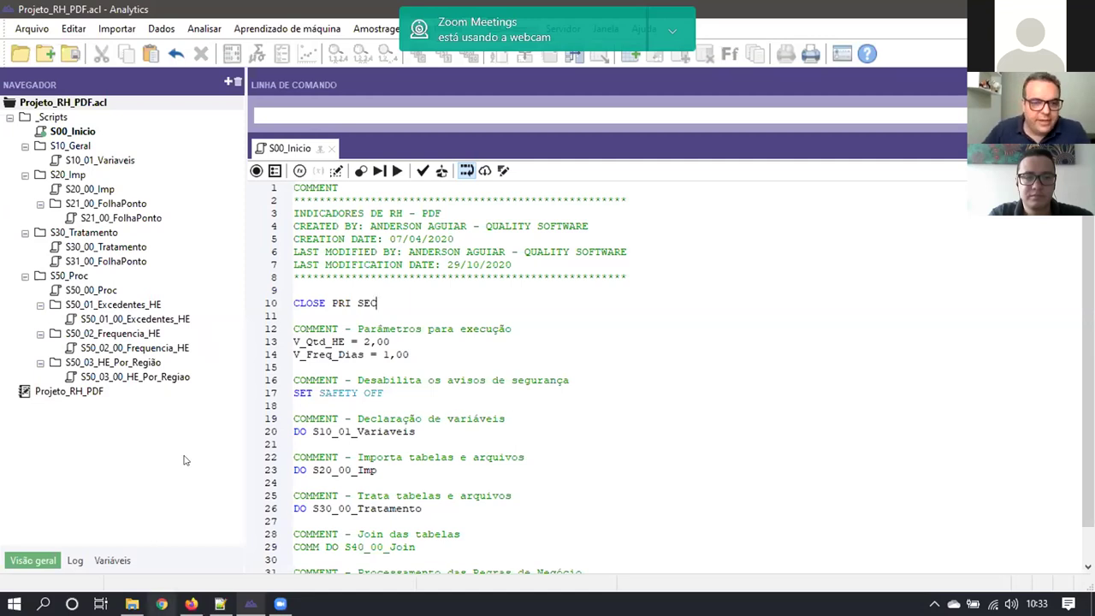
# Switch to File Explorer and look through the Dados, Processamento and Resultados subfolders of the Projeto folder
pyautogui.click(132, 604)
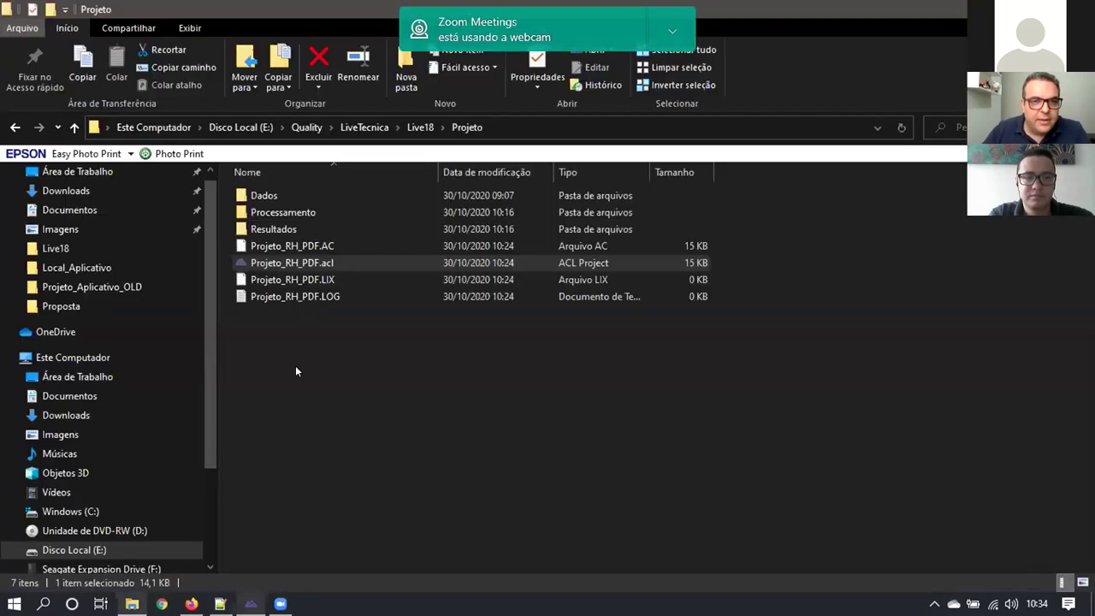
pyautogui.click(324, 199)
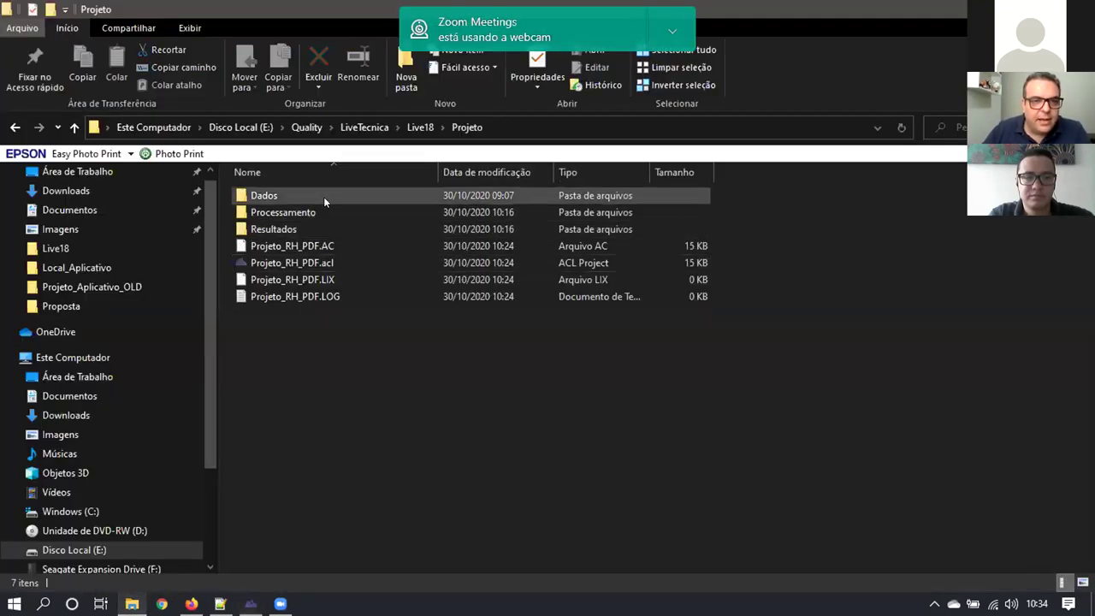
pyautogui.doubleClick(284, 198)
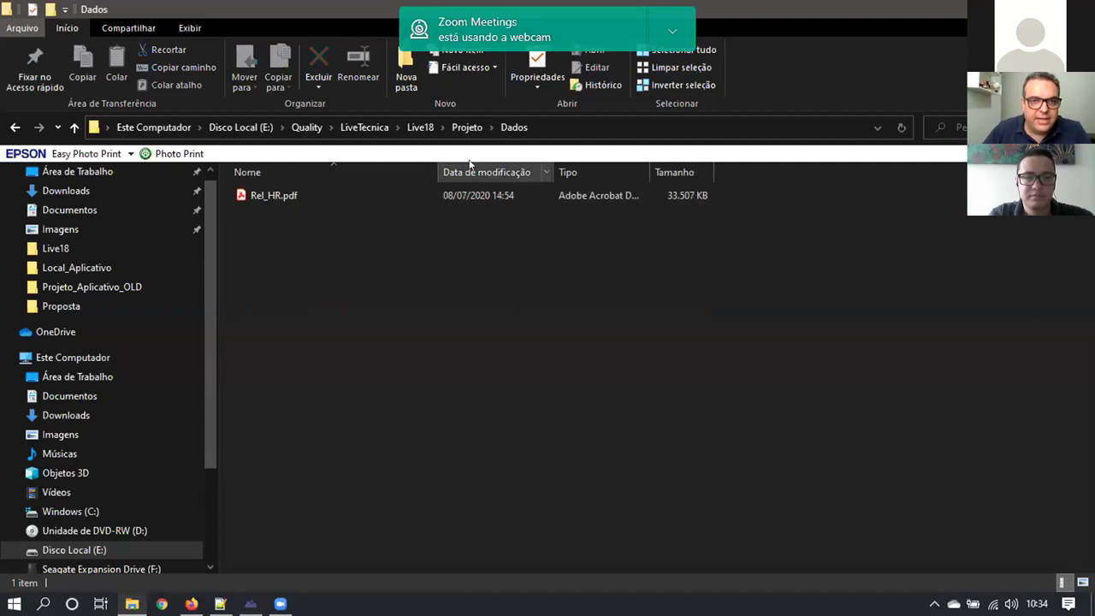
pyautogui.click(468, 127)
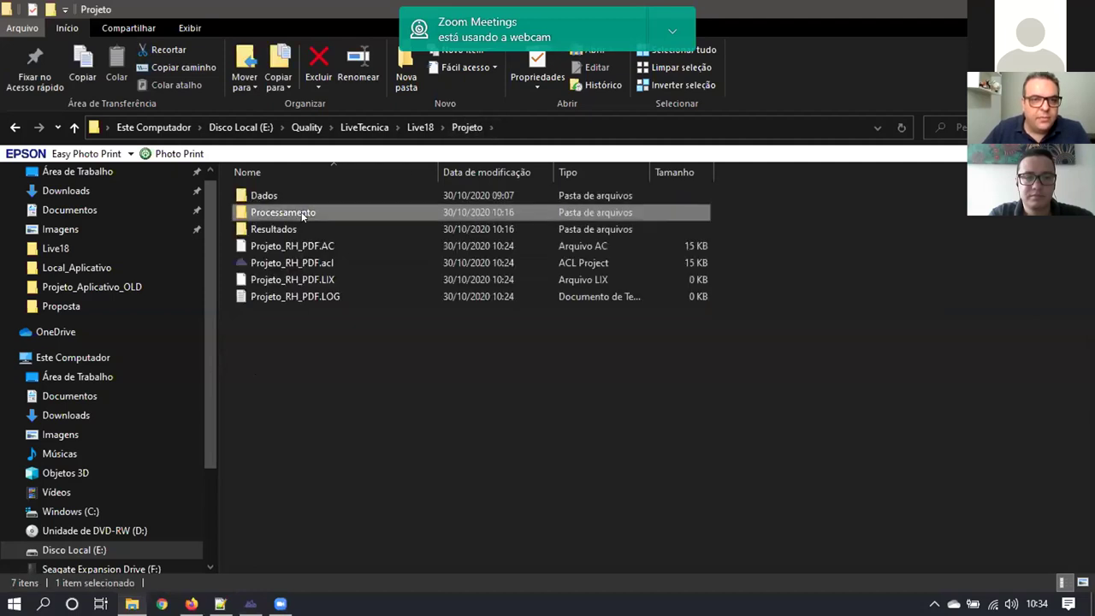
pyautogui.doubleClick(301, 215)
pyautogui.hotkey('alt', 'Left')
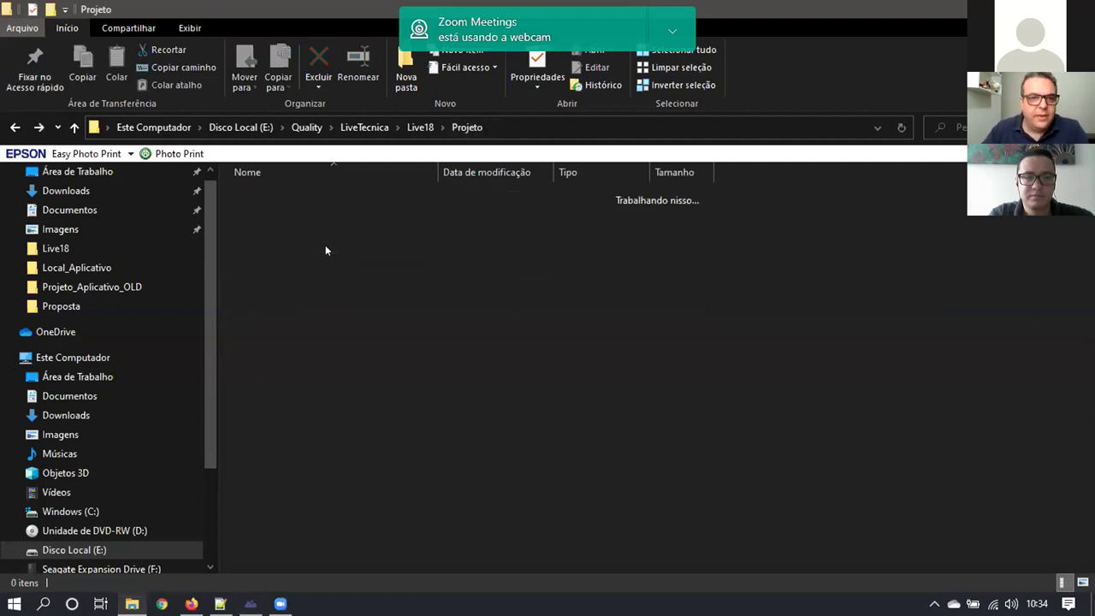
pyautogui.doubleClick(289, 235)
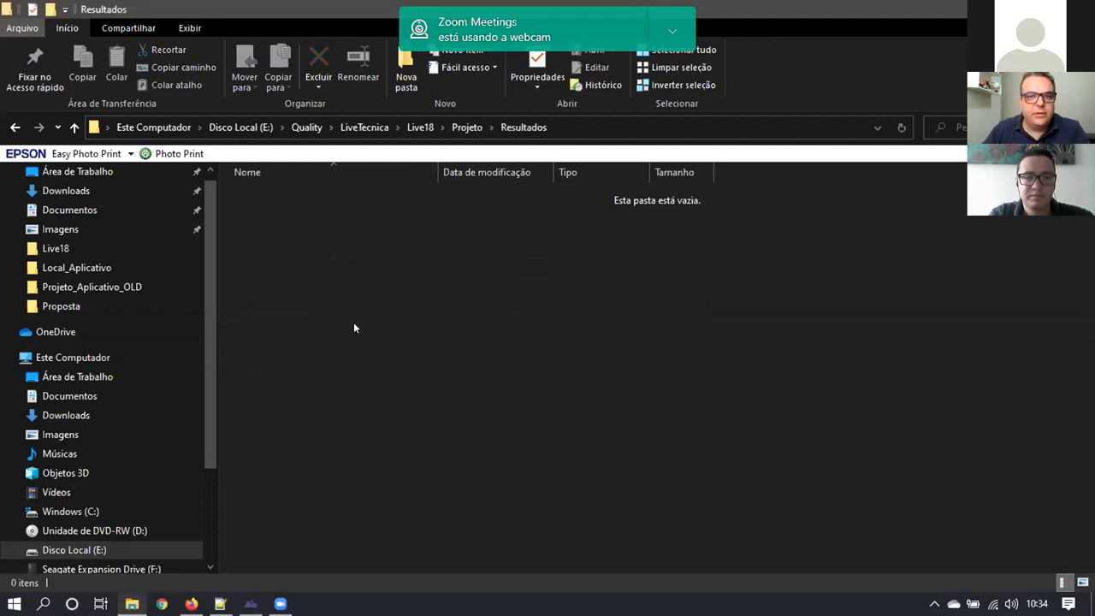
pyautogui.click(468, 128)
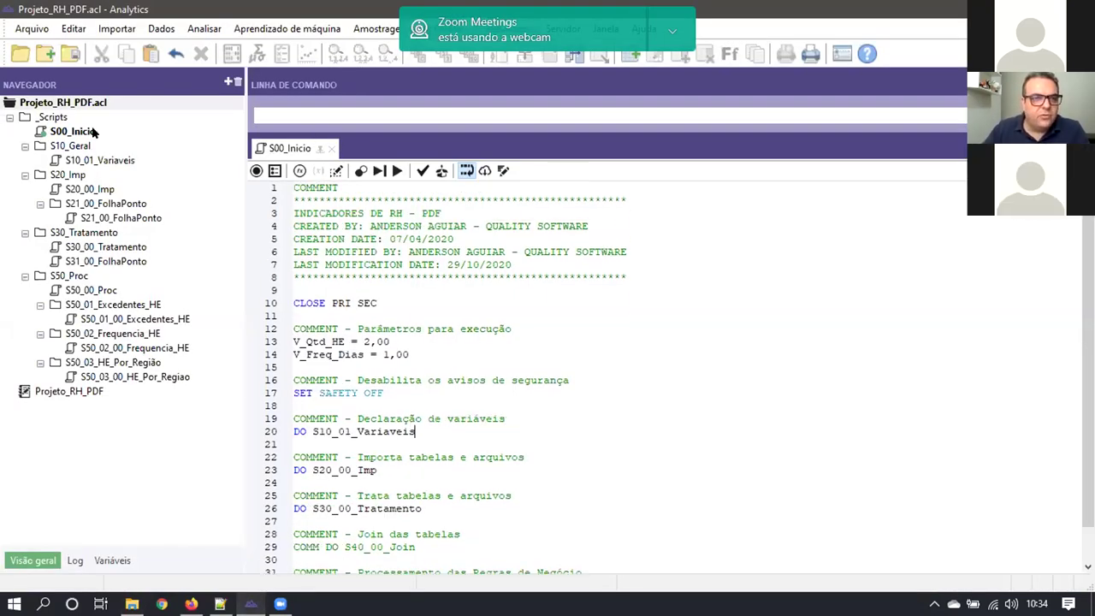
# In Analytics, open the S10_01_Variaveis script and examine the folder path variables V_DADOS, V_PROCESSAMENTO and V_RESULTADO
pyautogui.click(91, 162)
pyautogui.doubleClick(90, 161)
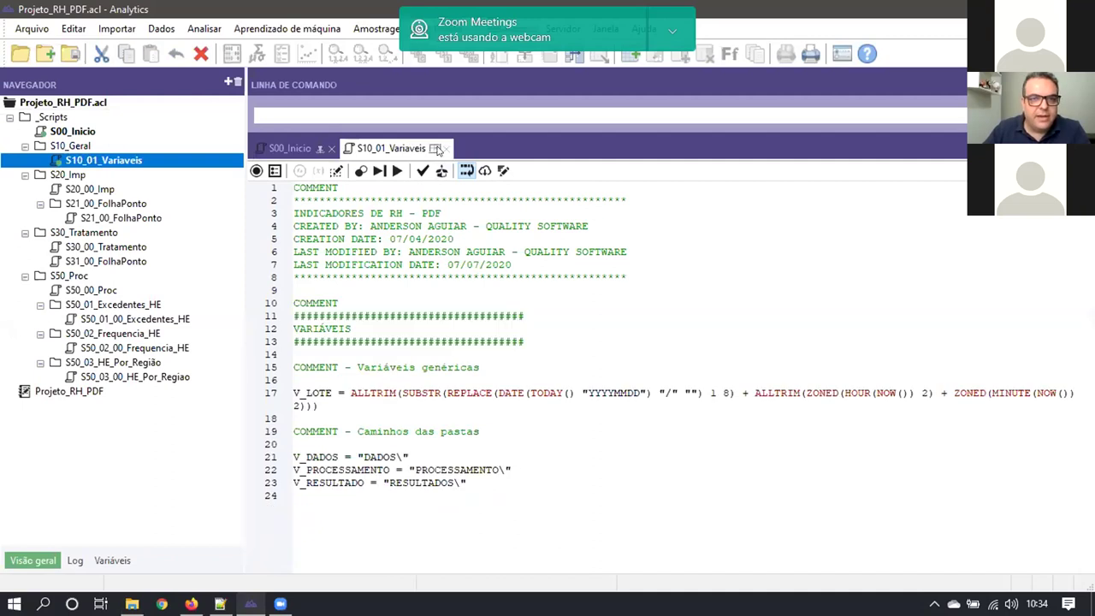
pyautogui.click(393, 406)
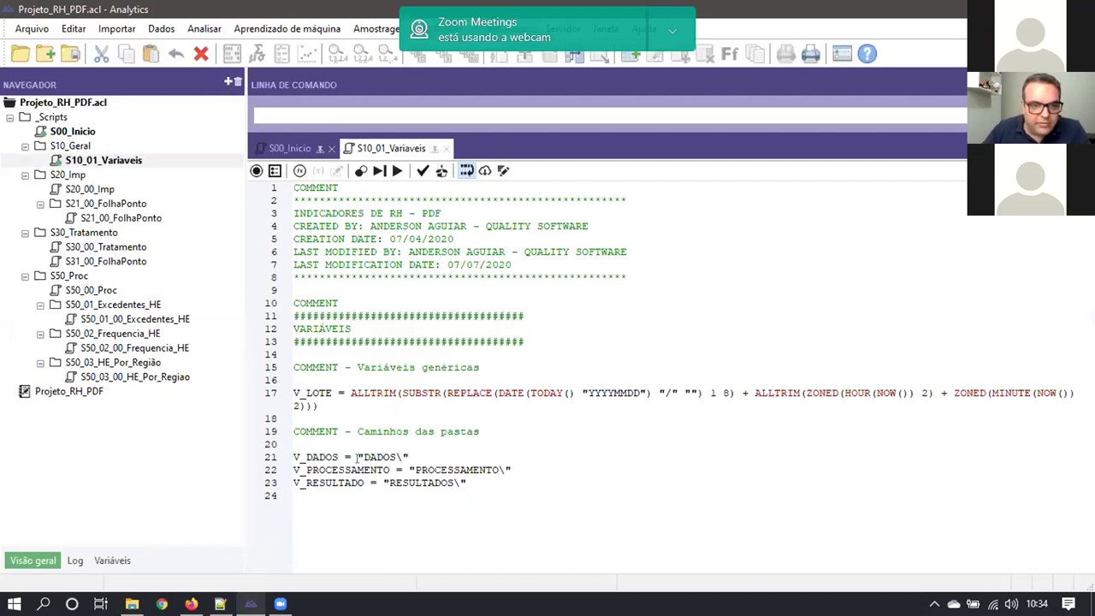
pyautogui.moveTo(419, 456); pyautogui.dragTo(277, 459)
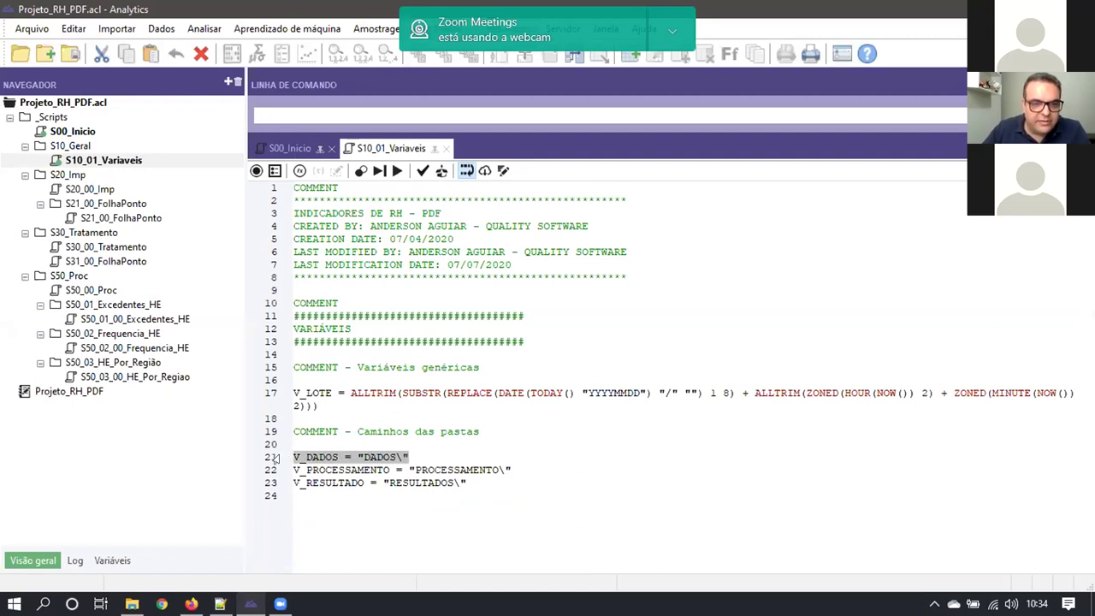
pyautogui.click(422, 455)
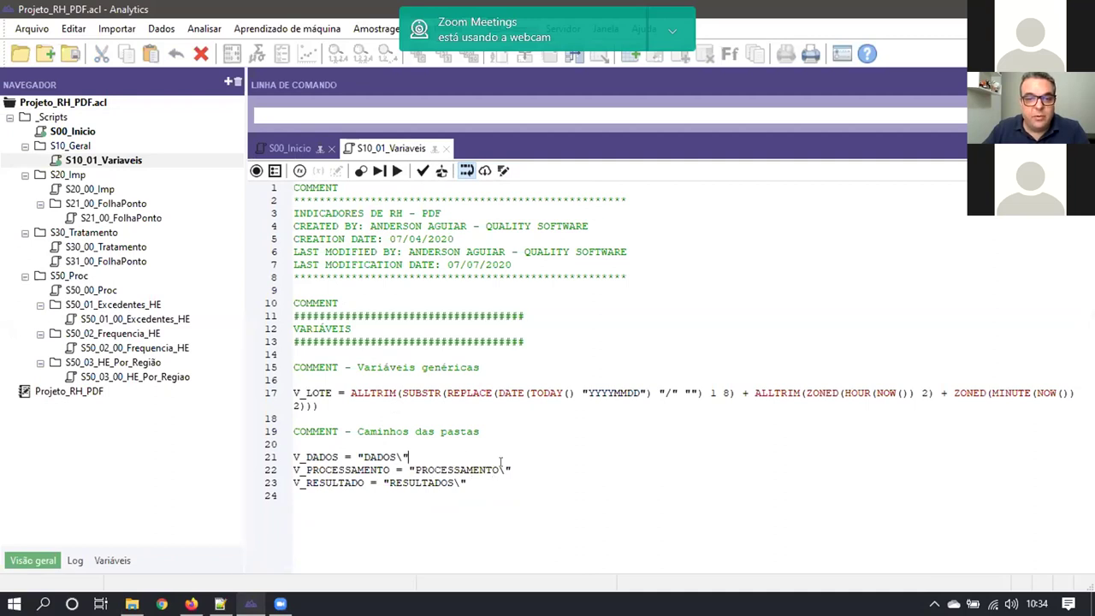
pyautogui.moveTo(511, 462); pyautogui.dragTo(408, 470)
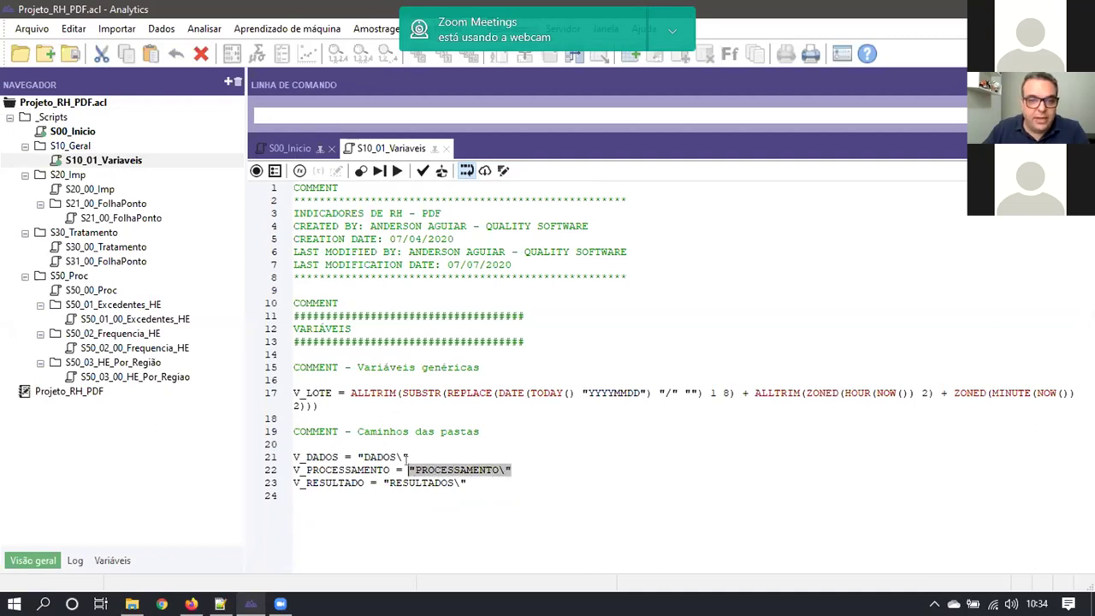
pyautogui.click(471, 482)
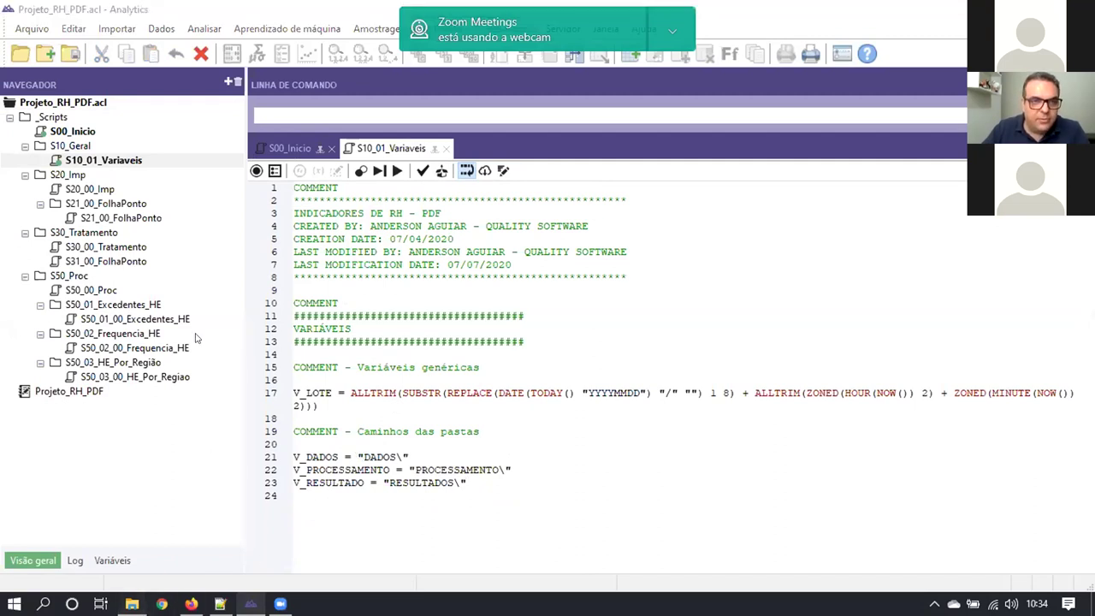
# Compare the Projeto folder in File Explorer with the relative paths assigned to the processing and results variables in the script
pyautogui.click(132, 604)
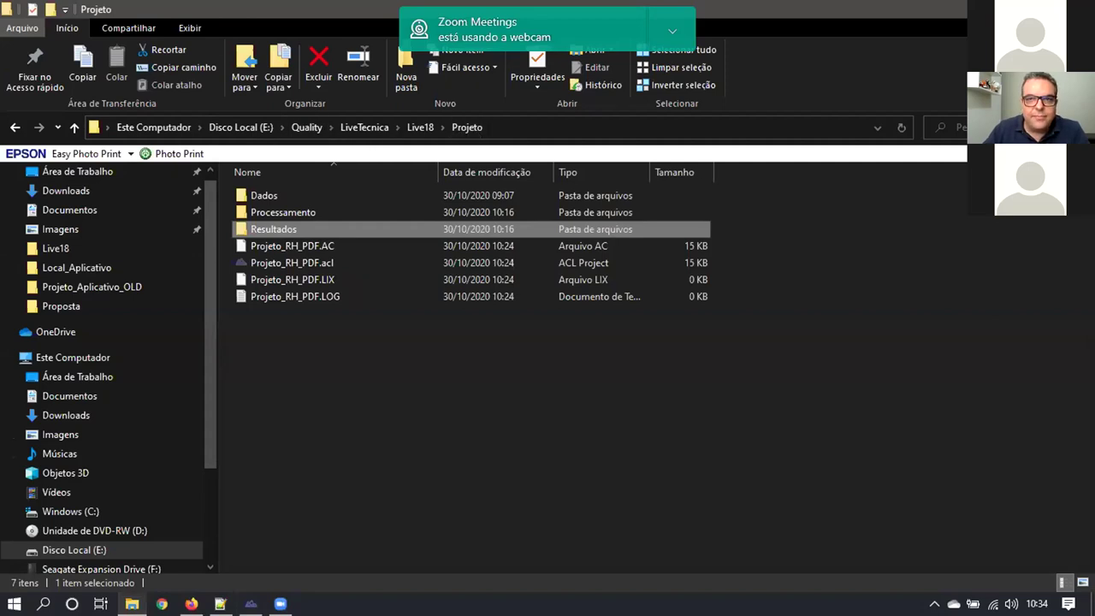
pyautogui.hotkey('alt', 'Tab')
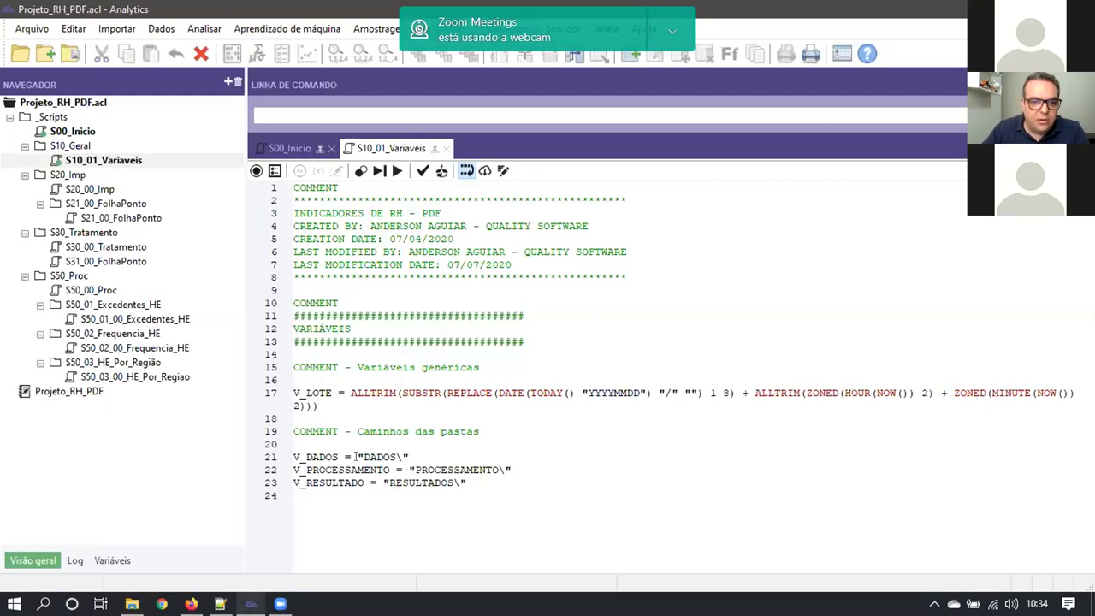
pyautogui.click(419, 470)
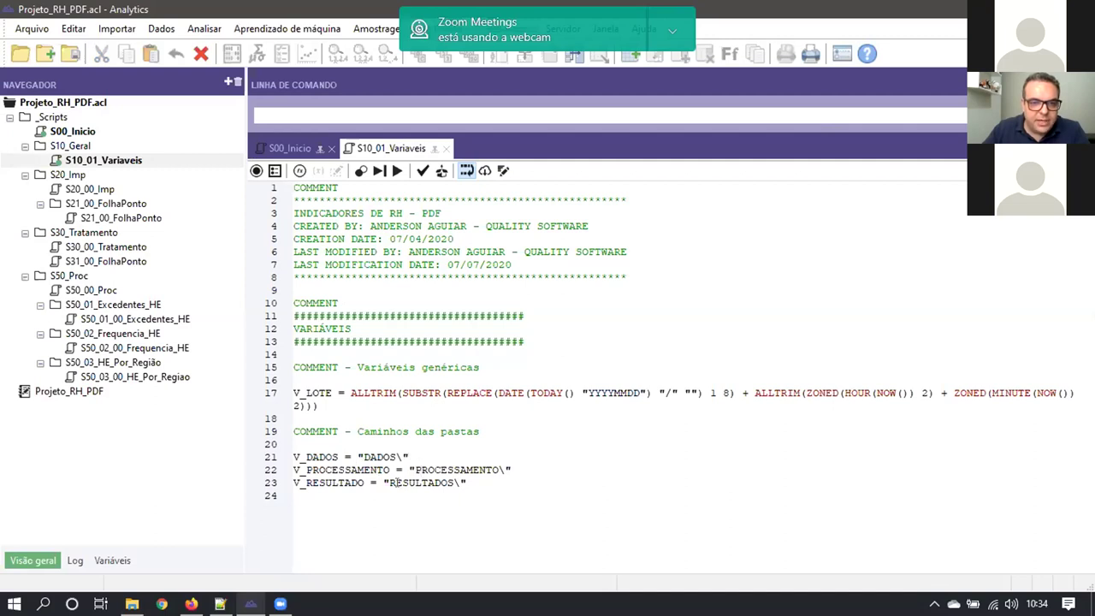
pyautogui.click(385, 483)
pyautogui.click(469, 482)
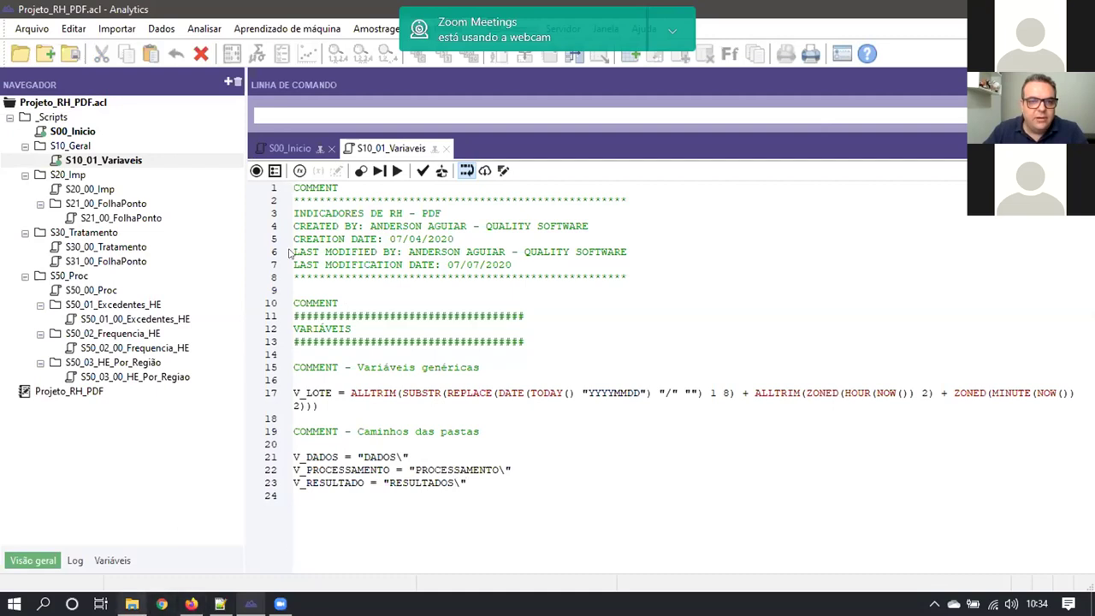
# Switch to File Explorer, check the contents of the Resultados and Dados folders, and return to the Projeto folder
pyautogui.click(132, 604)
pyautogui.doubleClick(309, 225)
pyautogui.hotkey('alt', 'Left')
pyautogui.doubleClick(289, 193)
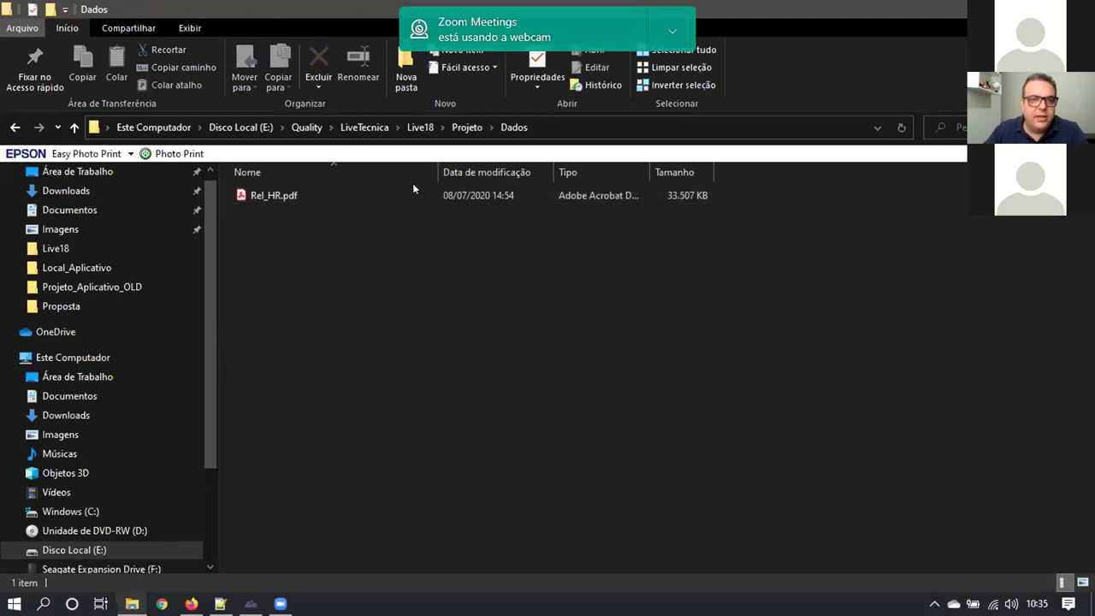
pyautogui.click(455, 134)
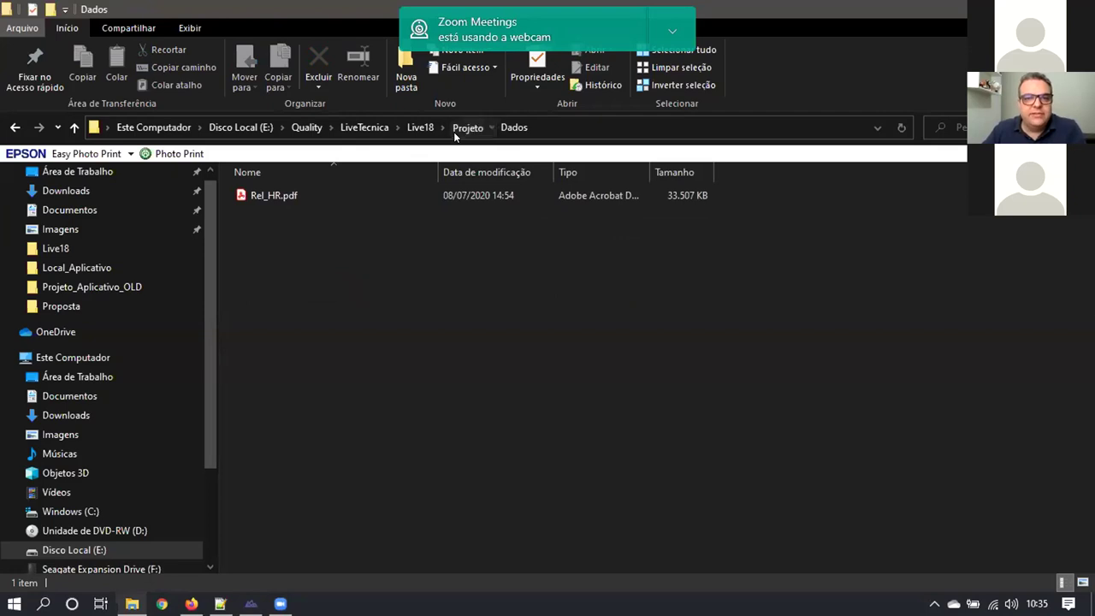
# Switch back to Analytics and open the S21_00_FolhaPonto import script
pyautogui.click(250, 604)
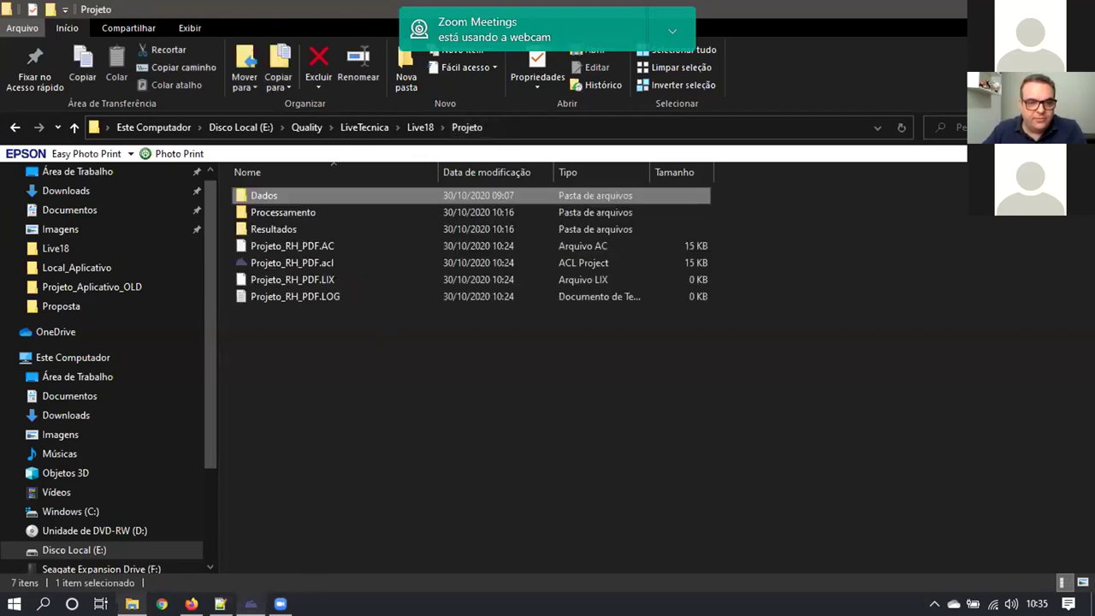
pyautogui.click(419, 455)
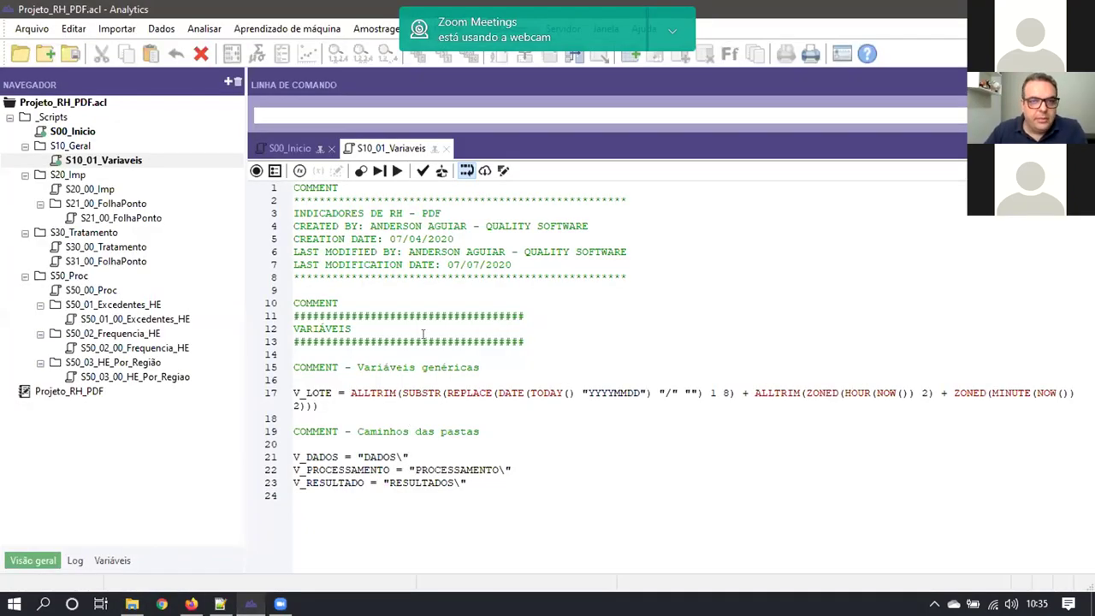
pyautogui.click(296, 144)
pyautogui.doubleClick(142, 219)
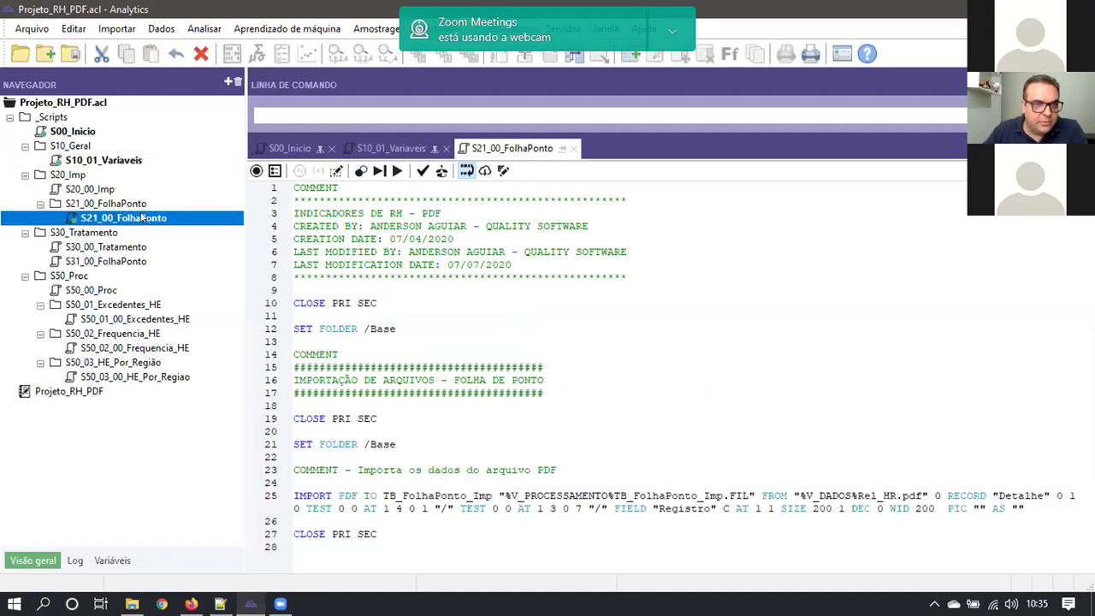
pyautogui.click(573, 406)
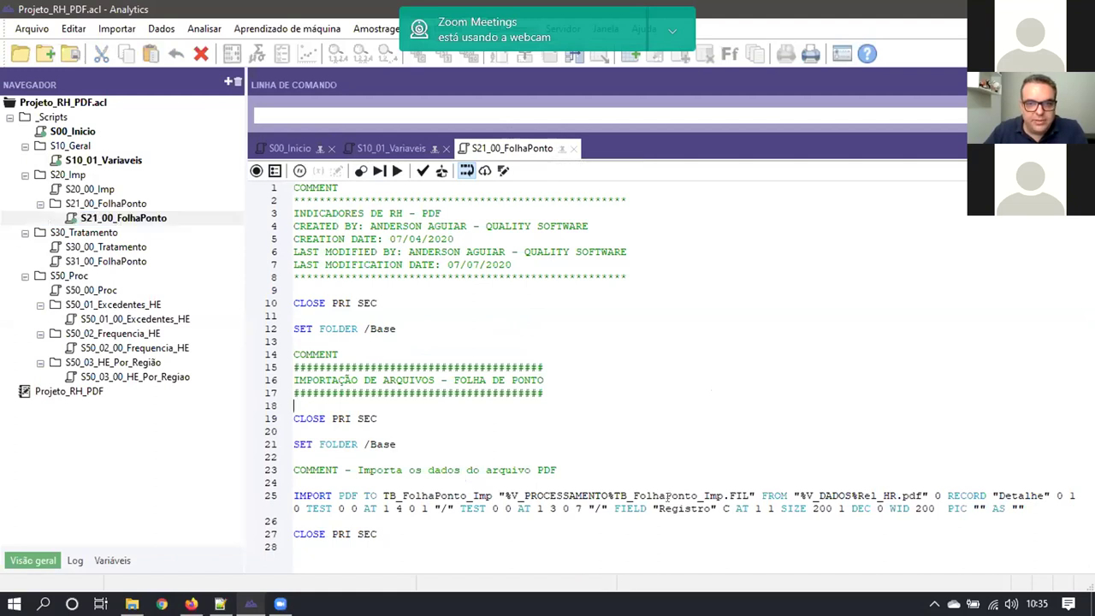
# Examine the IMPORT PDF command's table name TB_FolhaPonto_Imp and its use of the V_PROCESSAMENTO and V_DADOS path variables
pyautogui.doubleClick(406, 495)
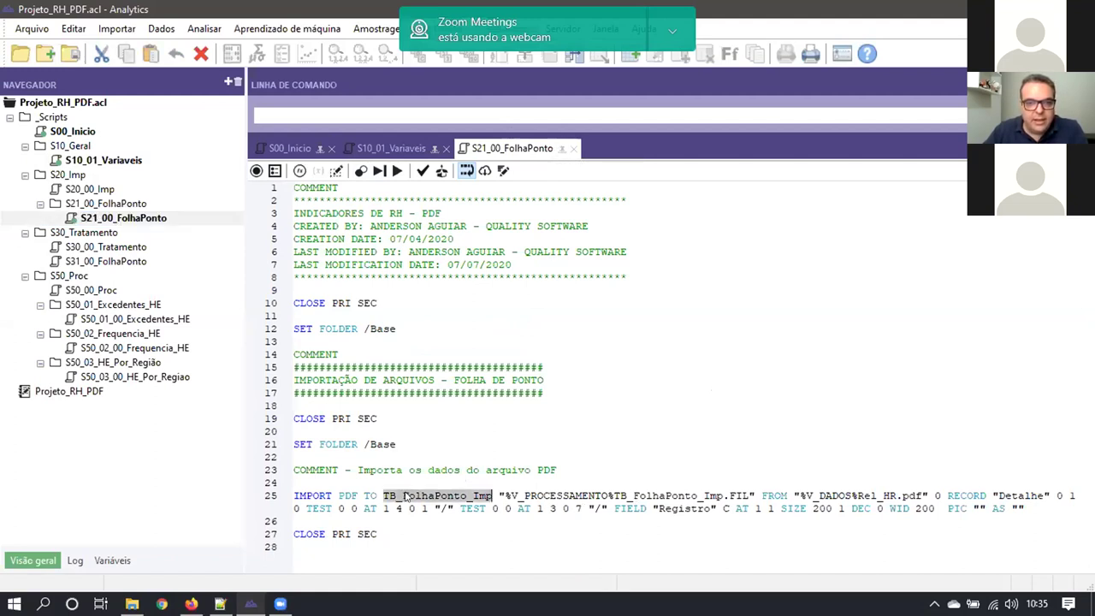
pyautogui.click(740, 495)
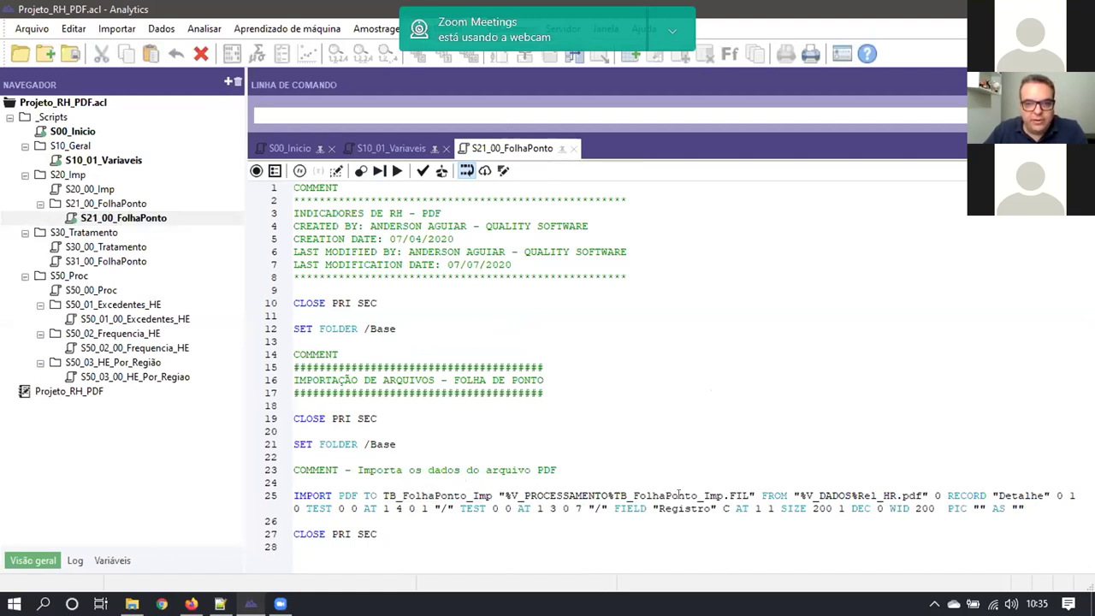
pyautogui.doubleClick(433, 495)
pyautogui.doubleClick(668, 494)
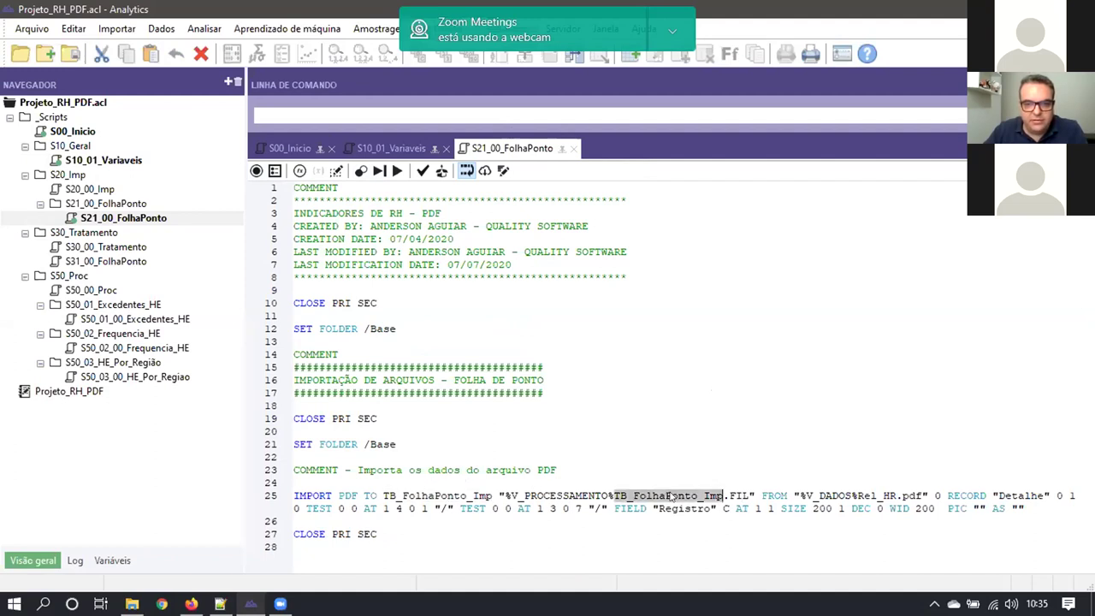
pyautogui.moveTo(505, 495); pyautogui.dragTo(613, 496)
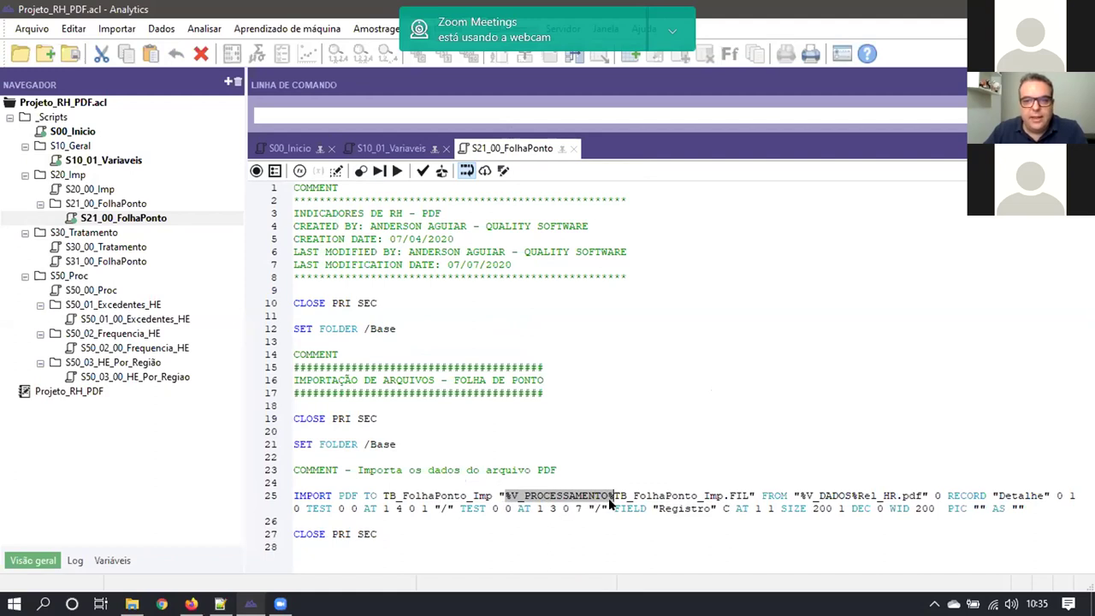
pyautogui.moveTo(799, 495); pyautogui.dragTo(855, 497)
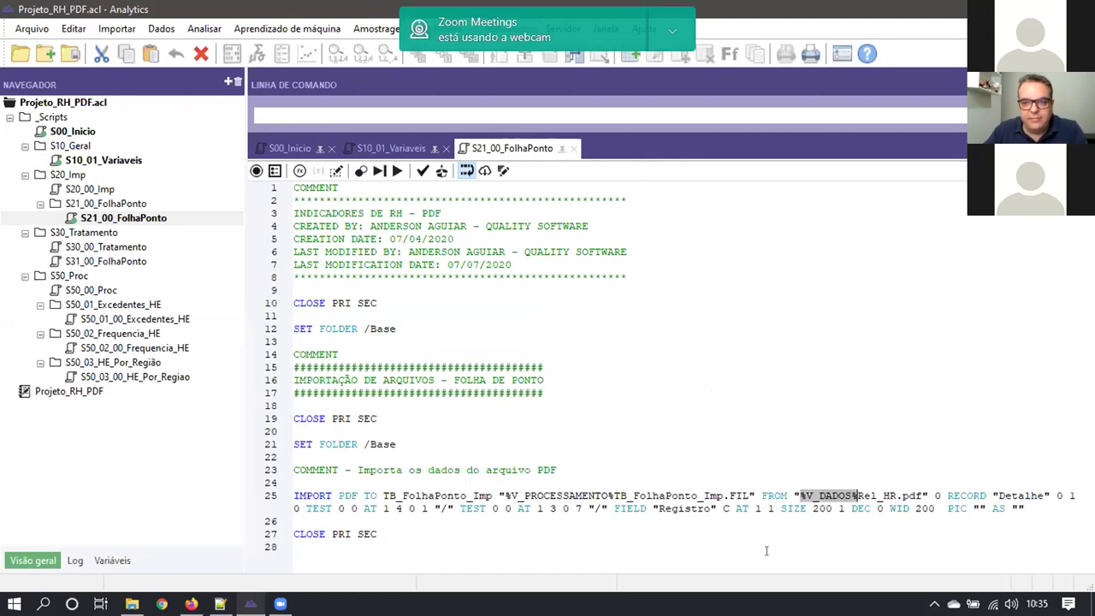
pyautogui.click(631, 532)
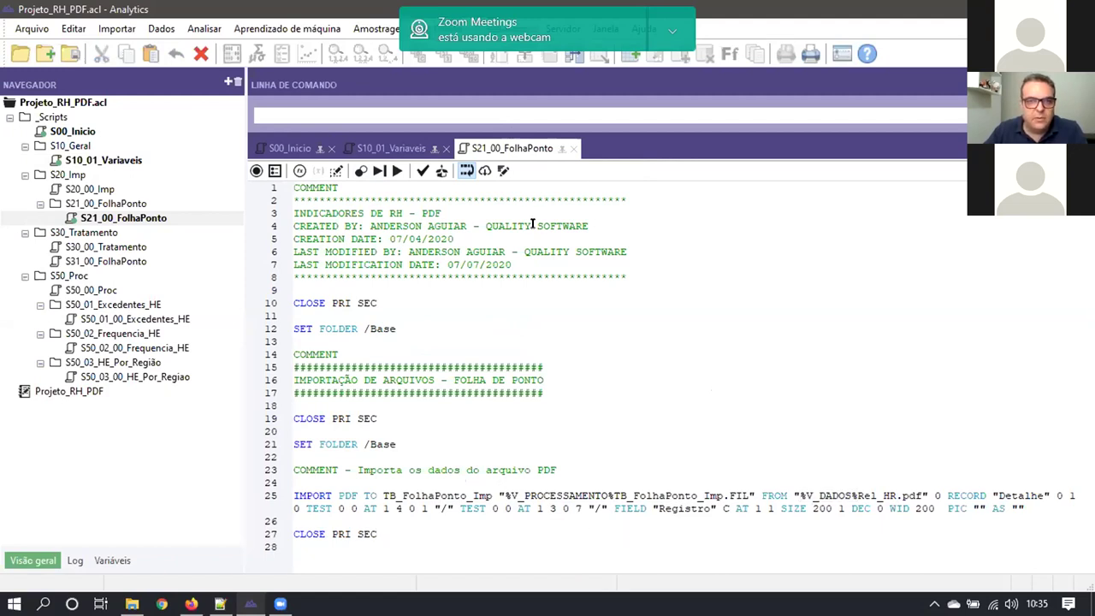
# Open the S50_03_00_HE_Por_Regiao script and examine how its XLSX export commands use the V_RESULTADO path variable
pyautogui.click(289, 148)
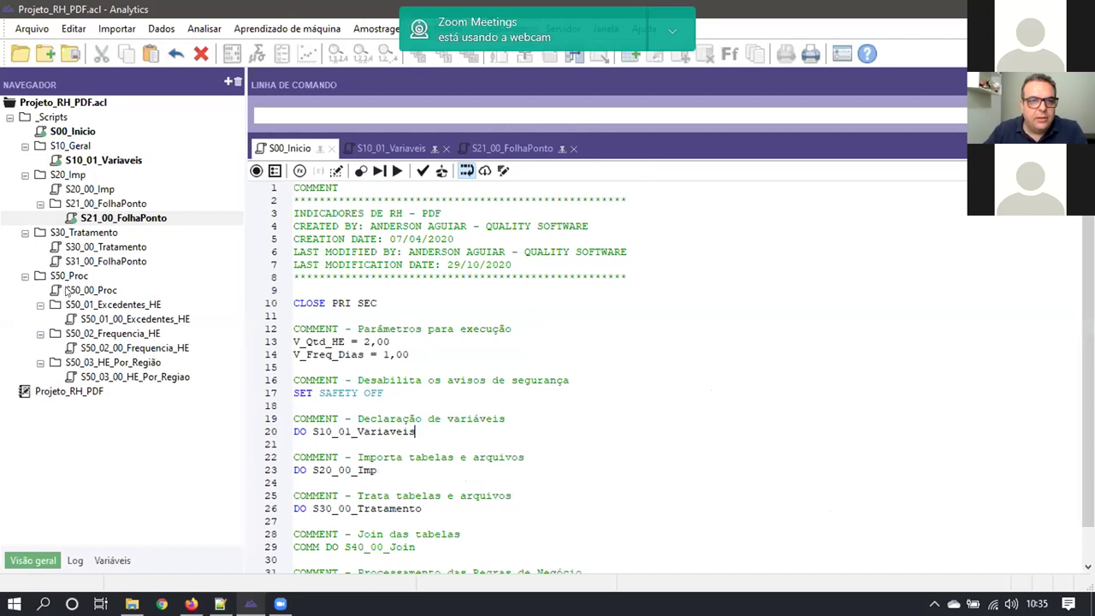
pyautogui.doubleClick(138, 377)
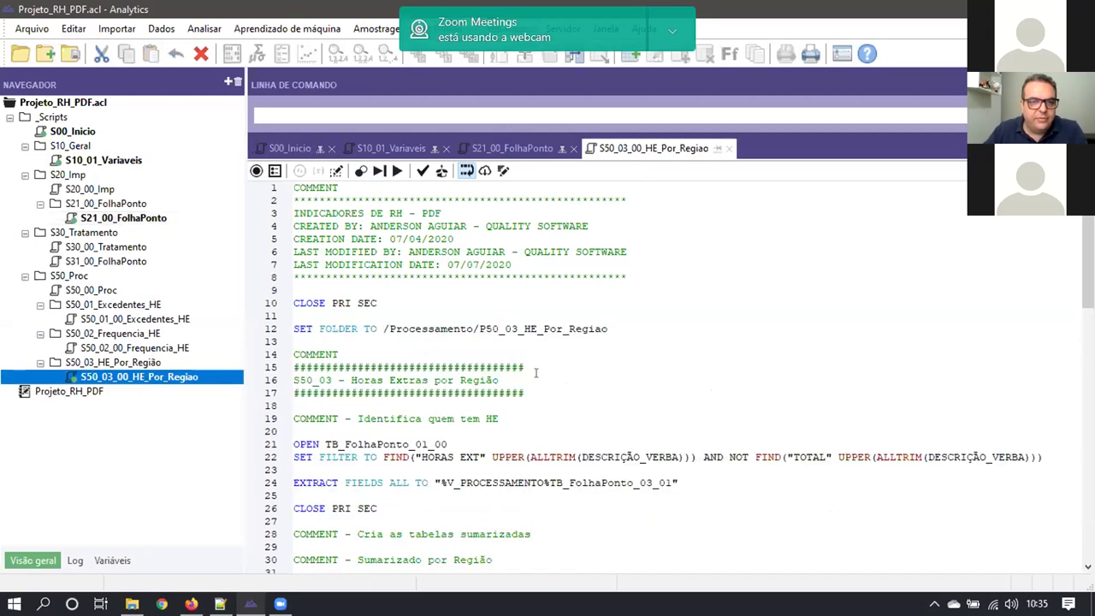
pyautogui.scroll(-8, 545, 382)
pyautogui.scroll(-14, 545, 382)
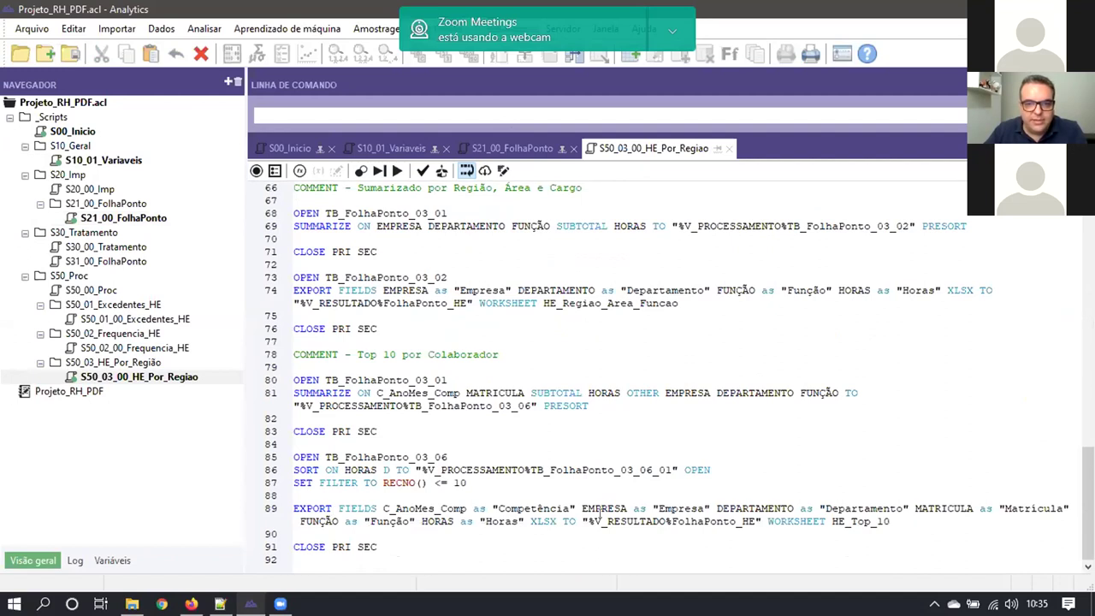
pyautogui.moveTo(588, 521); pyautogui.dragTo(673, 521)
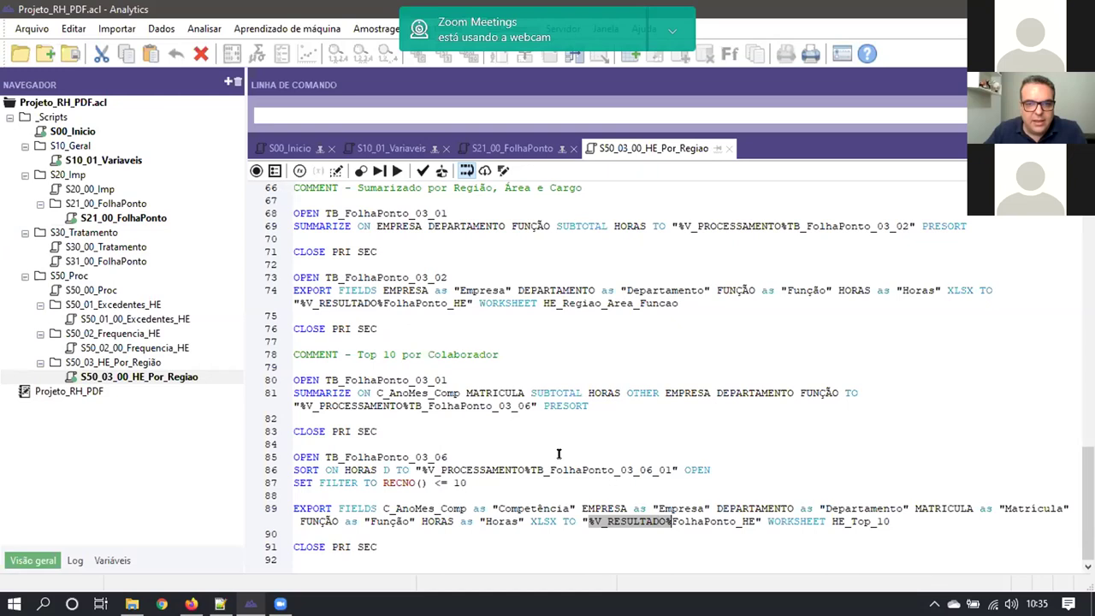
pyautogui.scroll(1, 687, 380)
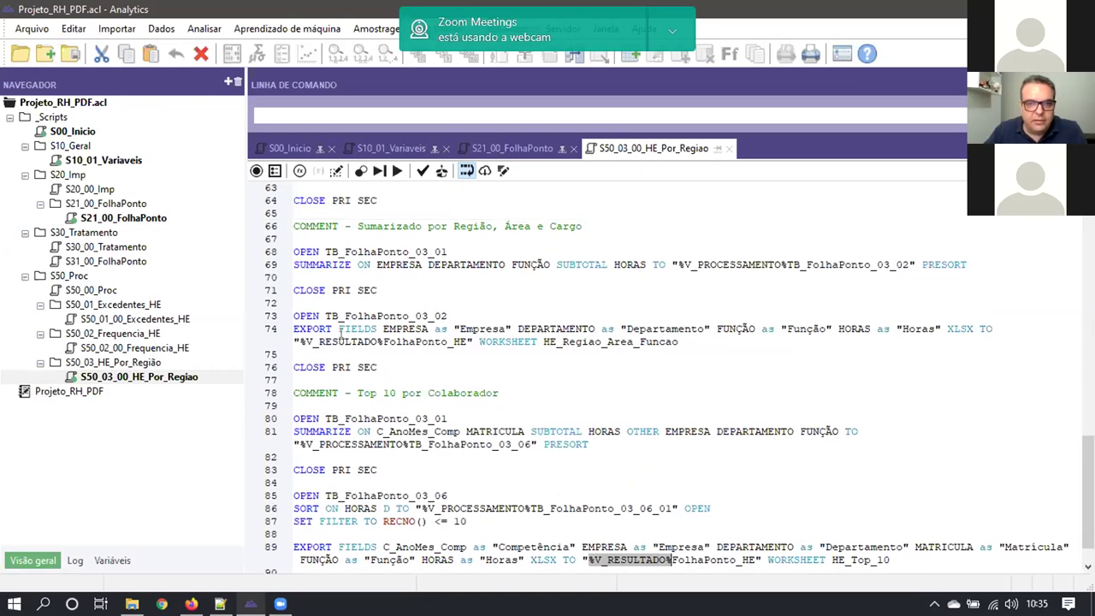
pyautogui.scroll(5, 449, 390)
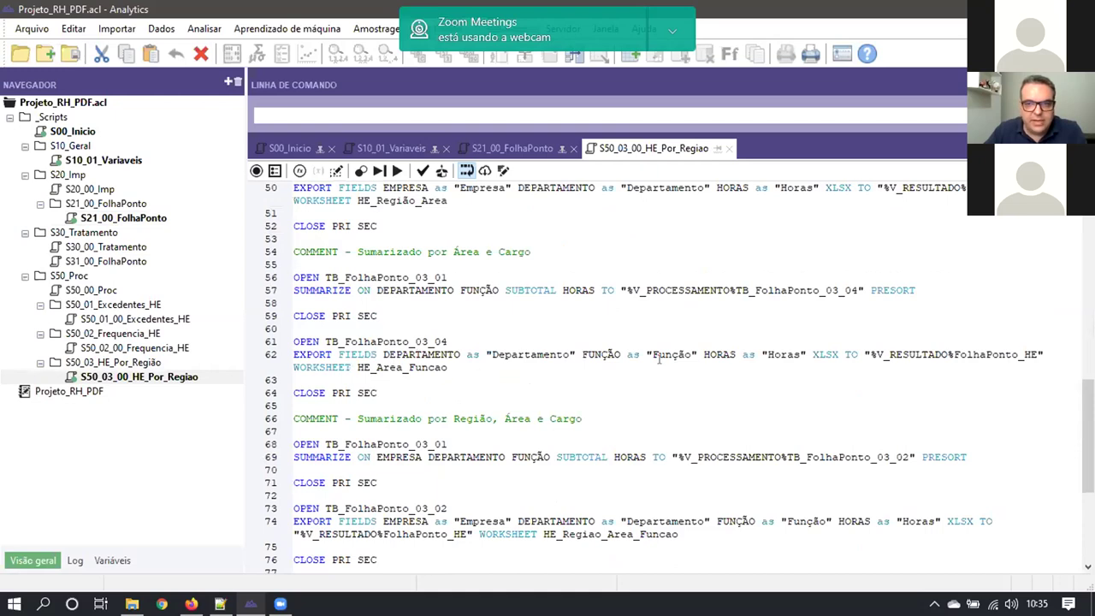
# Close the S50_03_00_HE_Por_Regiao script, run the S00_Inicio script and review the tables generated in the project tree
pyautogui.click(726, 149)
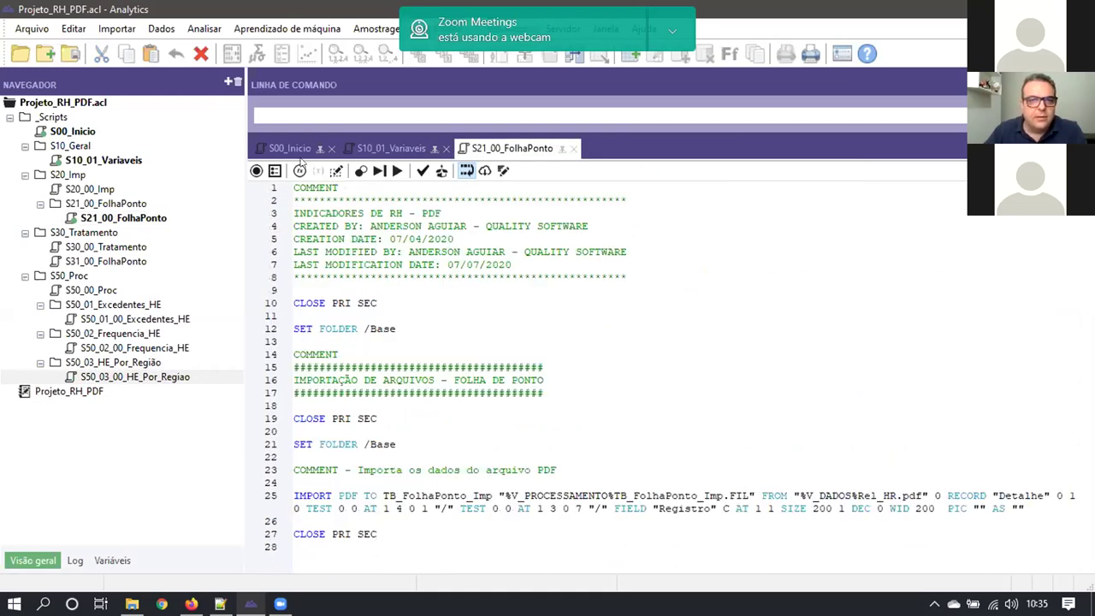
pyautogui.click(297, 148)
pyautogui.click(395, 171)
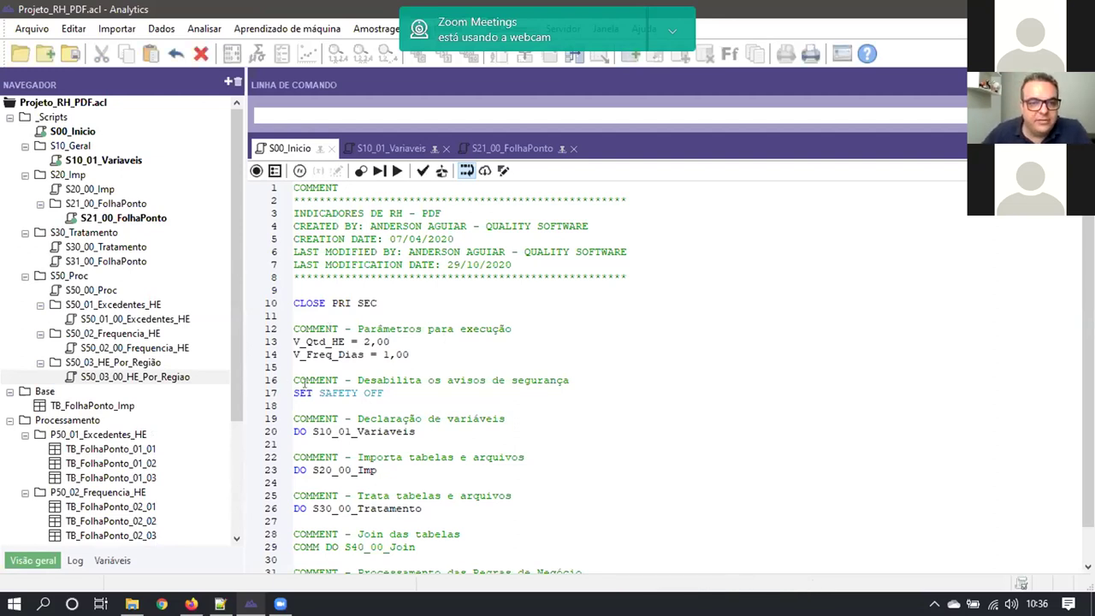
pyautogui.scroll(-4, 231, 284)
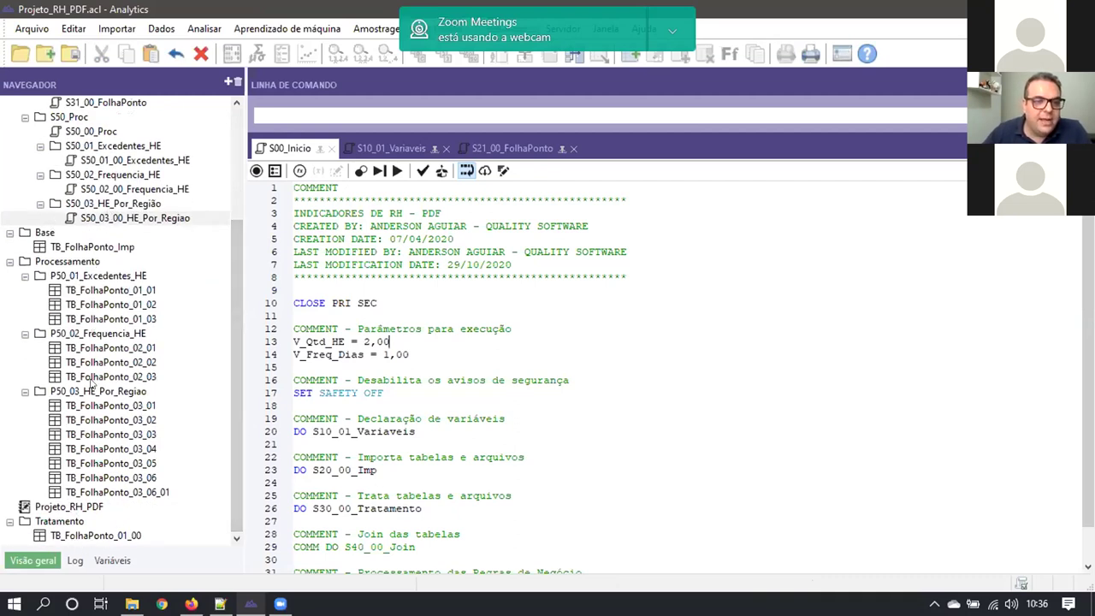
pyautogui.click(518, 350)
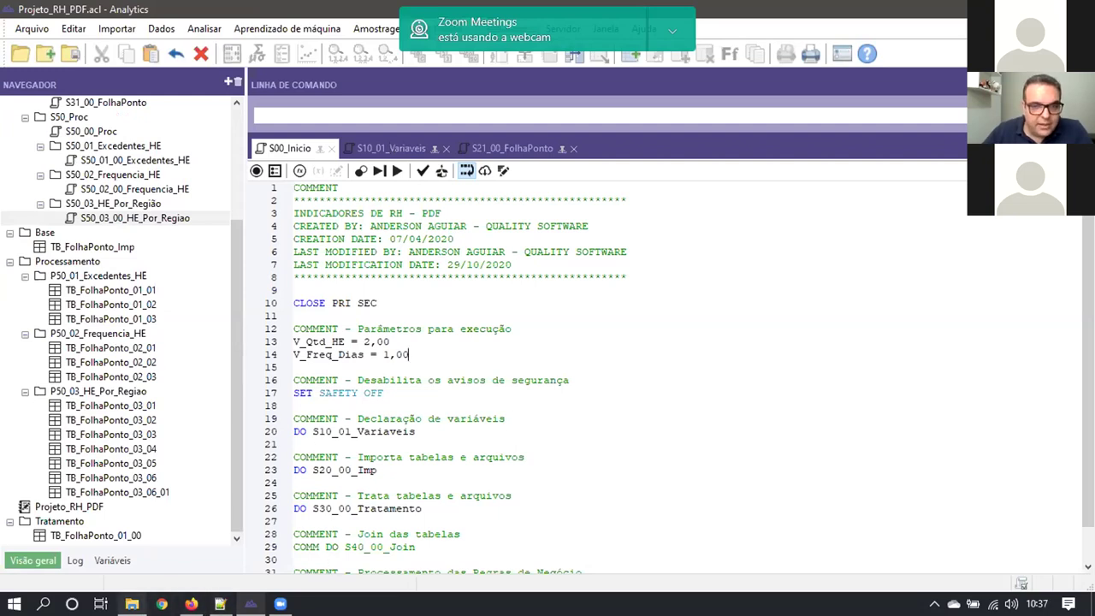
# Switch to File Explorer, check the files generated in the Processamento and Resultados folders, and return to the Projeto folder
pyautogui.click(131, 604)
pyautogui.click(294, 215)
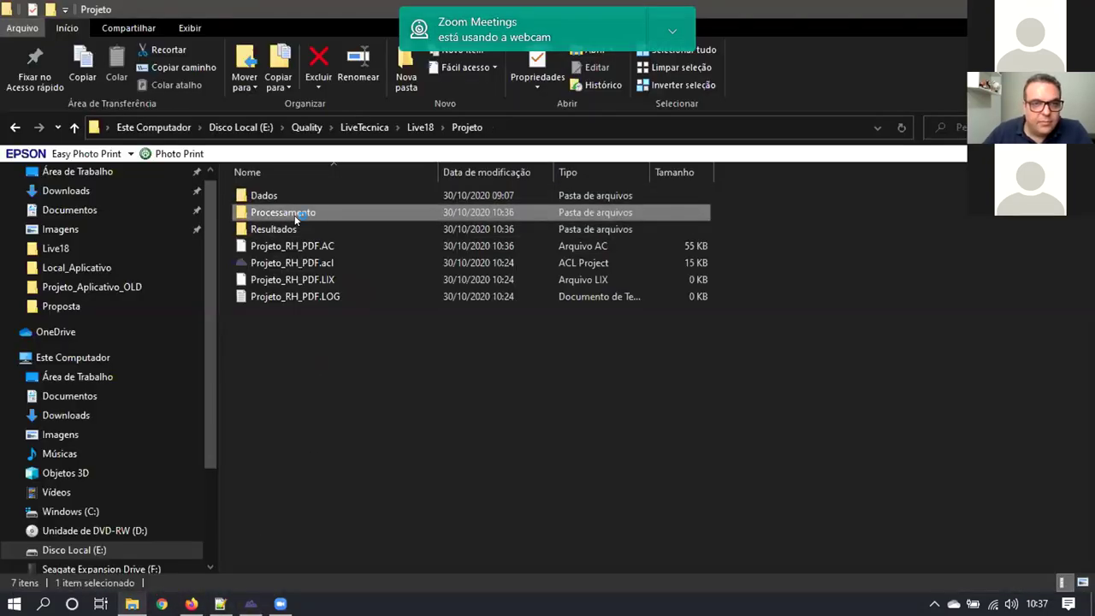
pyautogui.doubleClick(294, 215)
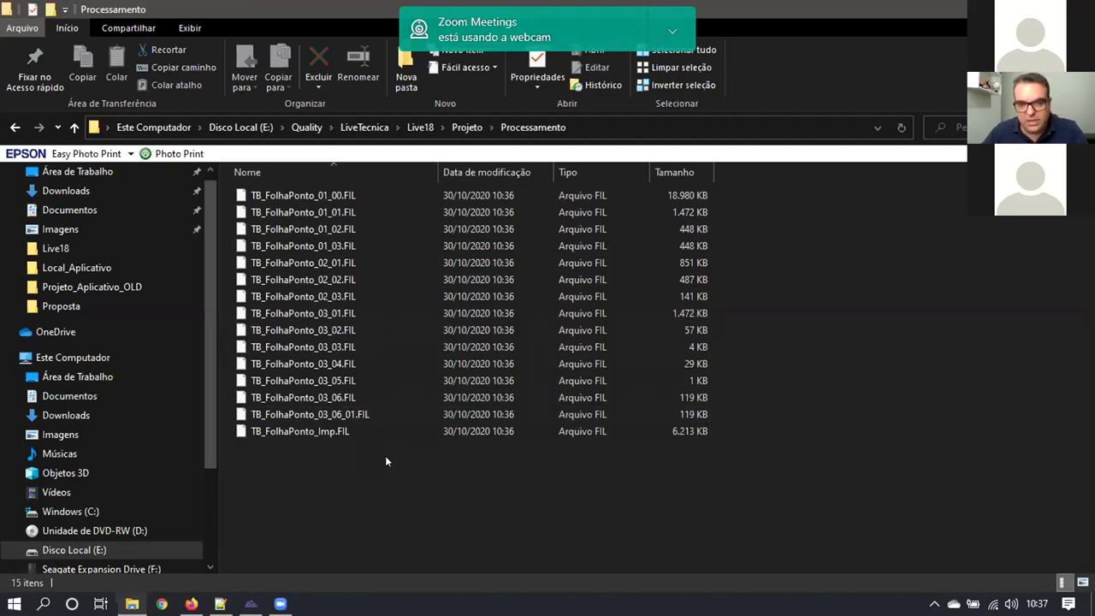
pyautogui.press('BackSpace')
pyautogui.doubleClick(288, 231)
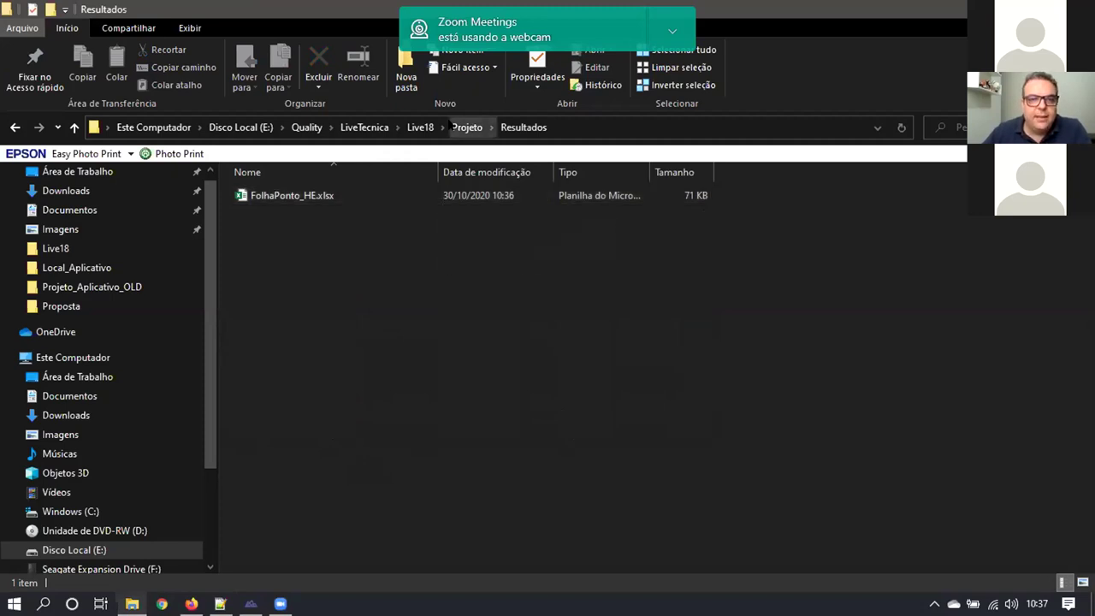
pyautogui.click(418, 127)
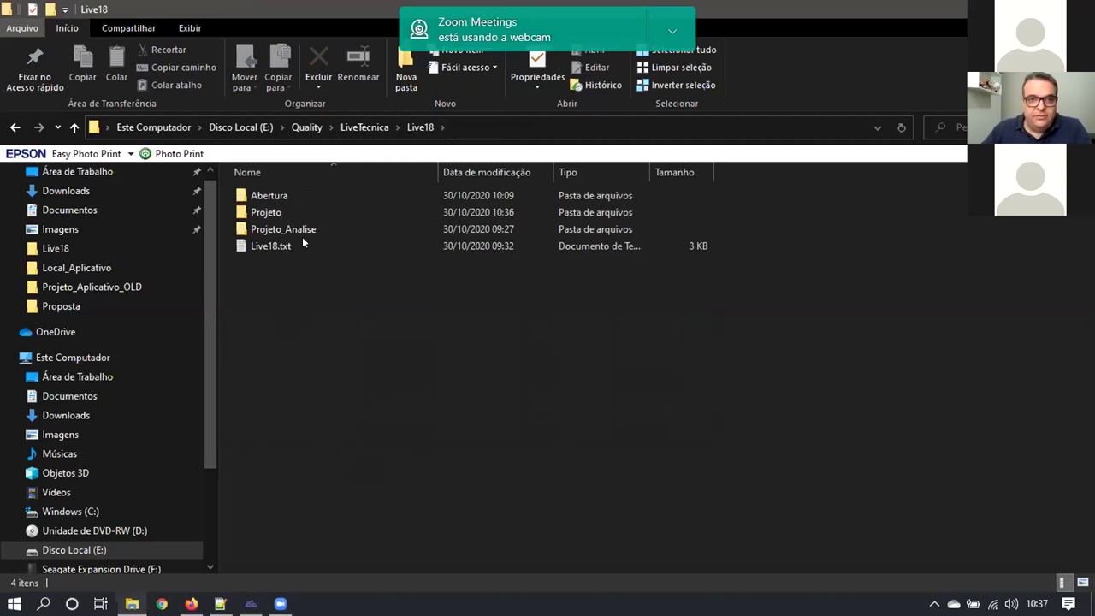
pyautogui.doubleClick(270, 212)
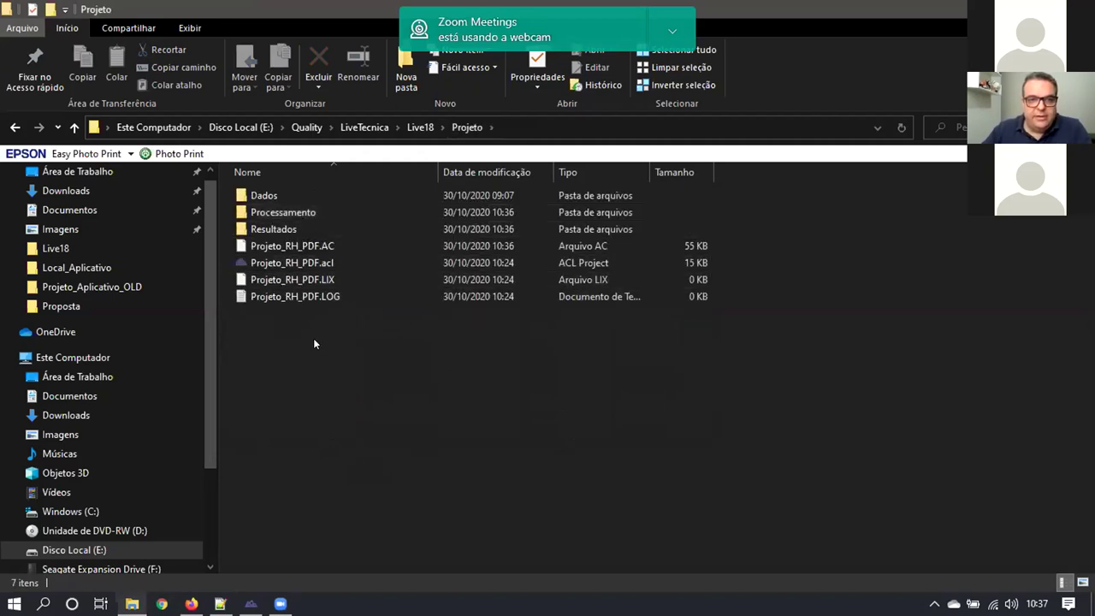
# Switch back to Analytics and hide the Zoom webcam notification
pyautogui.hotkey('alt', 'Tab')
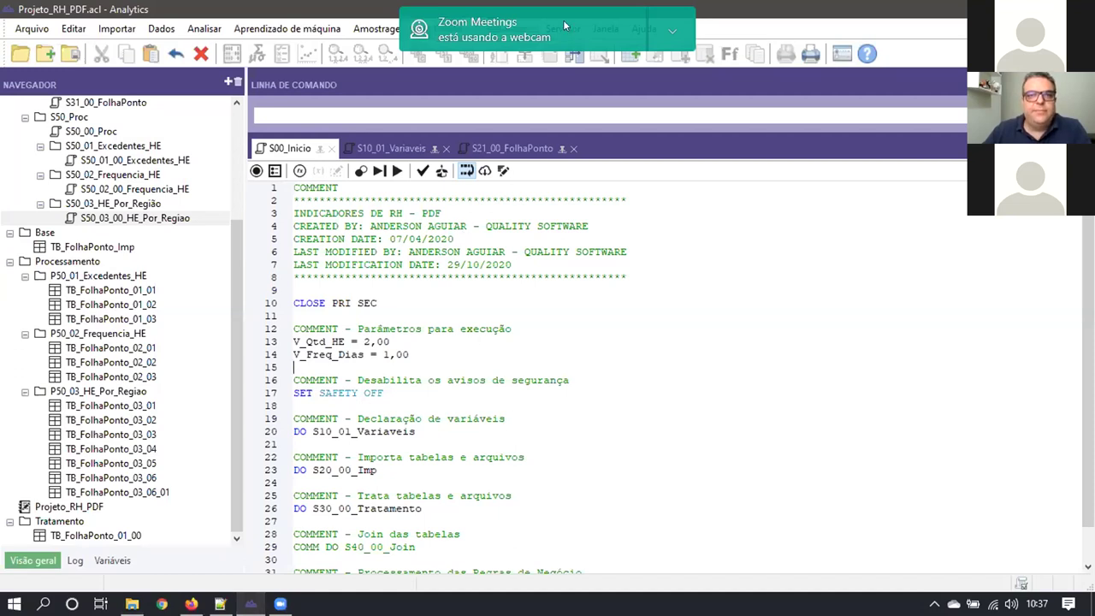
pyautogui.click(672, 31)
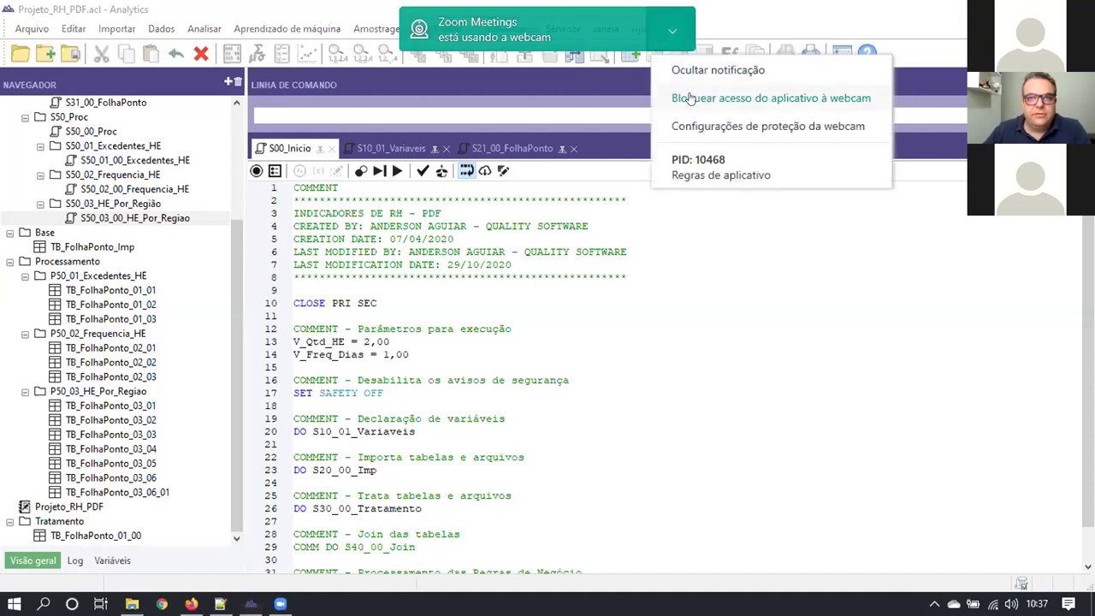
pyautogui.click(736, 80)
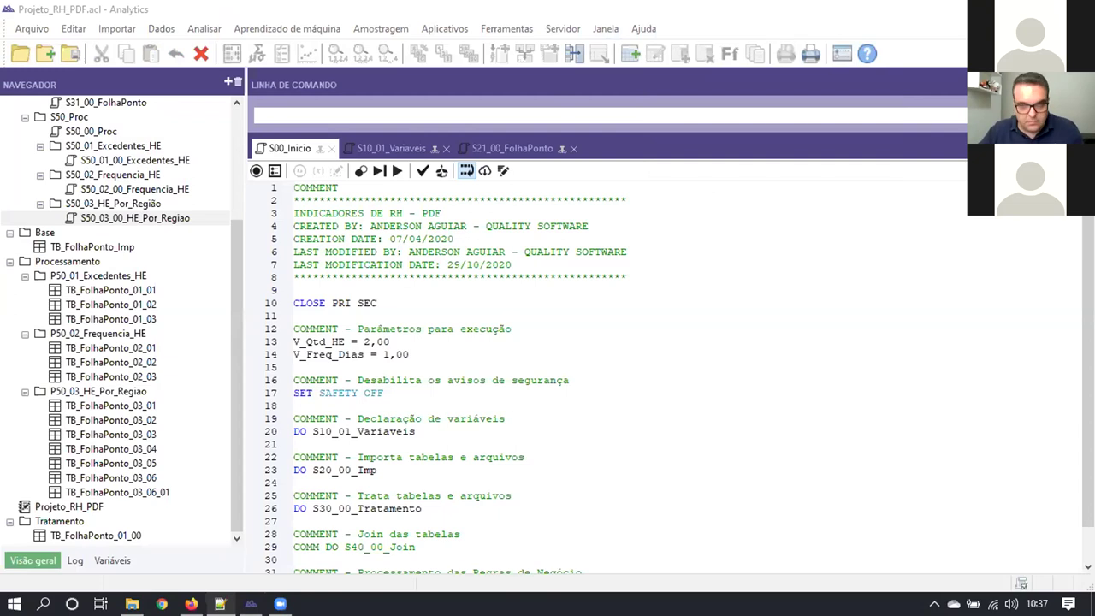
# Prepend to S00_Inicio: COMMENT //ANALYTIC Live 18 - Aplicativo de Análise //PARAM V_DADOS C Informe o endereço da Folha de Ponto: //DATA TB_FolhaPonto_01_03 //RESULT FILE *.XLSX END
pyautogui.click(558, 187)
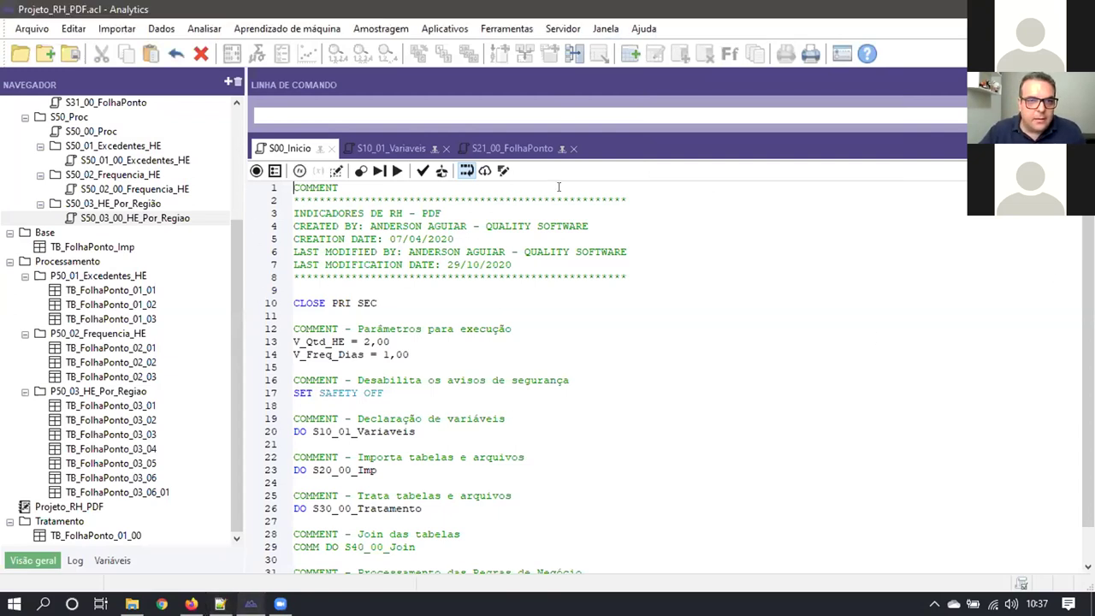
pyautogui.write('COMMENT //ANALYTIC Live 18 - Aplicativo de Análise //PARAM V_DADOS C Informe o endereço da Folha de Ponto: //DATA TB_FolhaPonto_01_03 //RESULT FILE *.XLSX END')
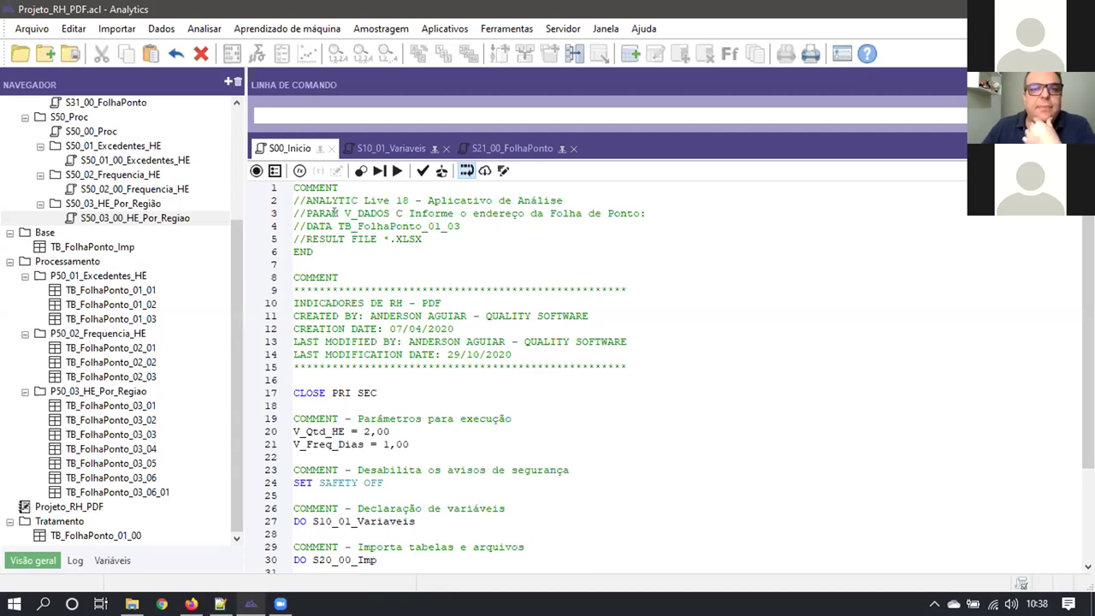
pyautogui.moveTo(304, 200); pyautogui.dragTo(356, 200)
pyautogui.click(344, 258)
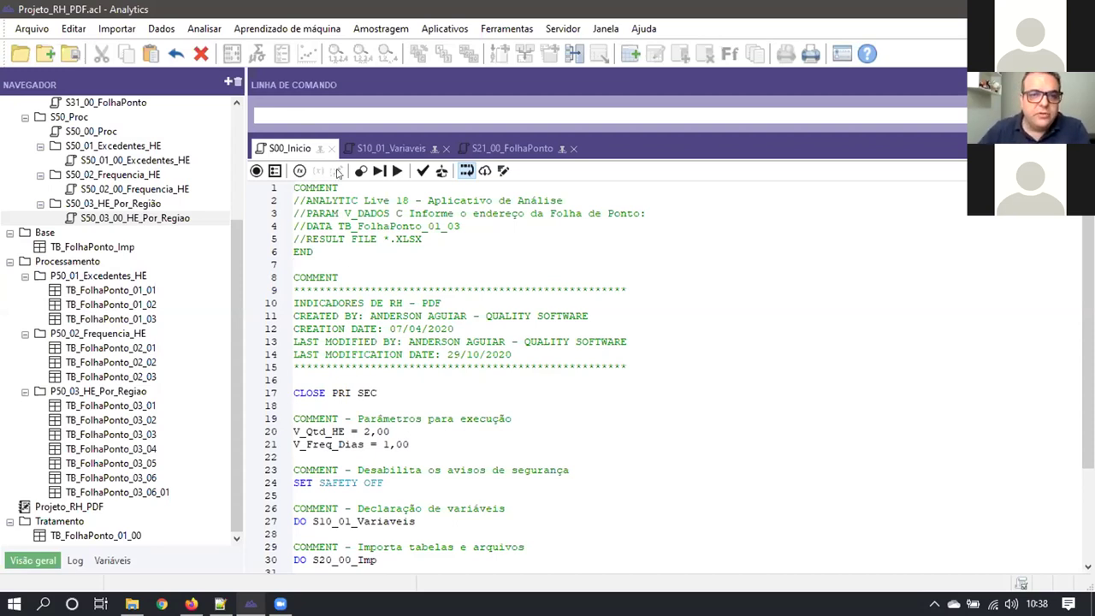
# Add the description line "Descritivo da live 18 para aplicativos de análise" below the //ANALYTIC line
pyautogui.moveTo(304, 200); pyautogui.dragTo(562, 200)
pyautogui.click(565, 200)
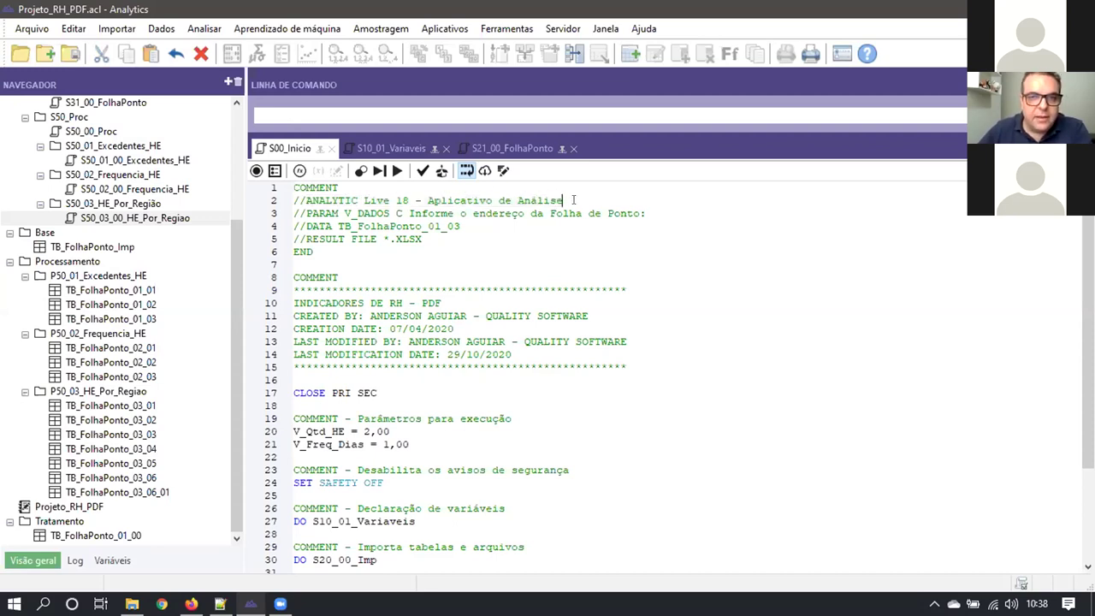
pyautogui.press('Return')
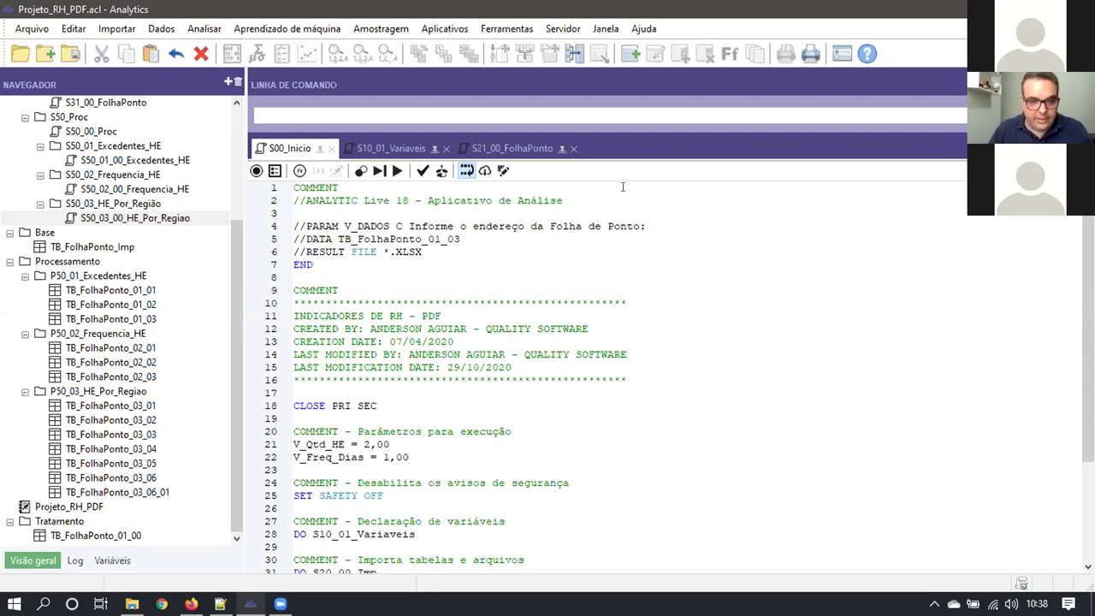
pyautogui.write('Descritivo da live 18 ')
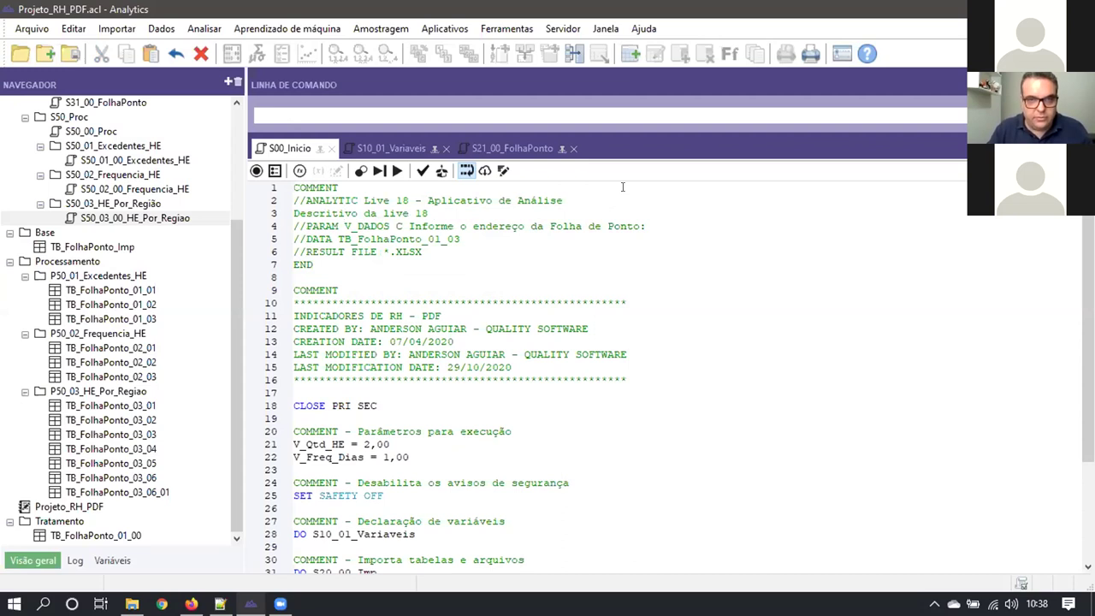
pyautogui.write('para apl')
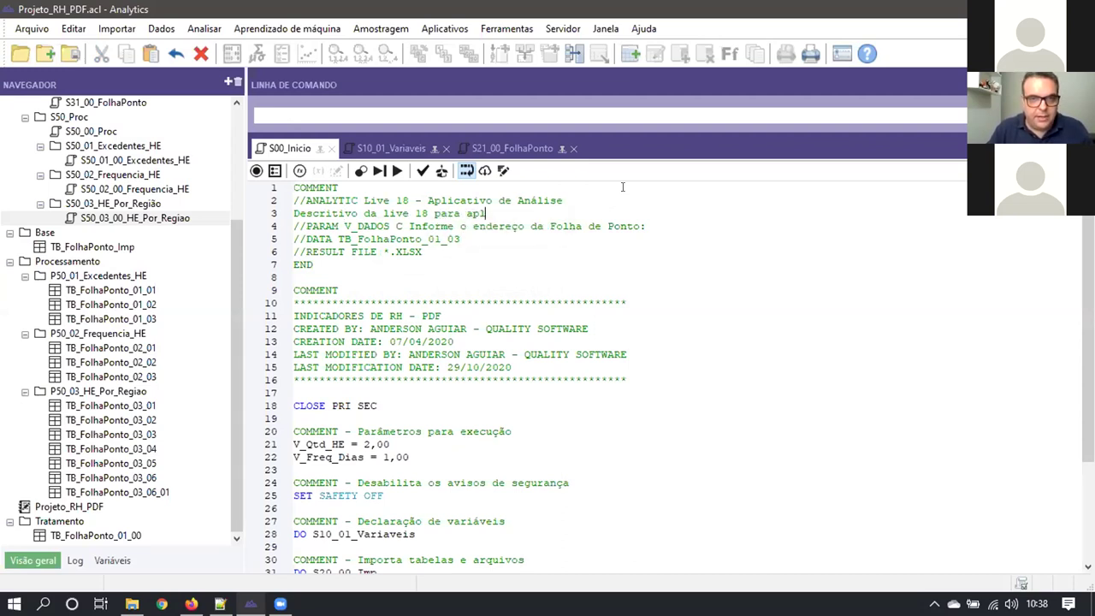
pyautogui.write('icativo')
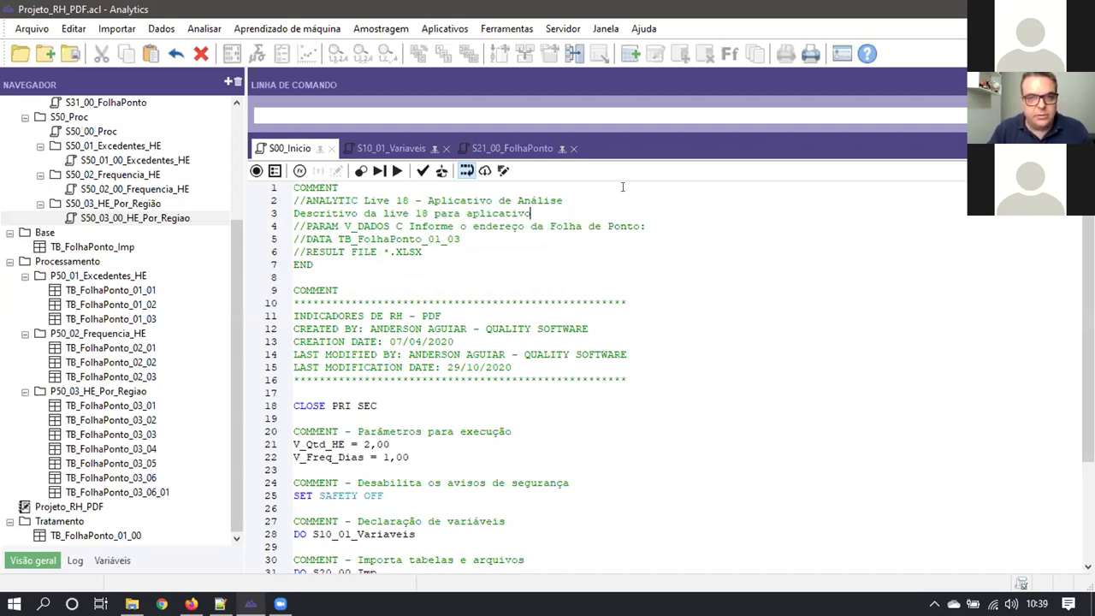
pyautogui.write('s de análise')
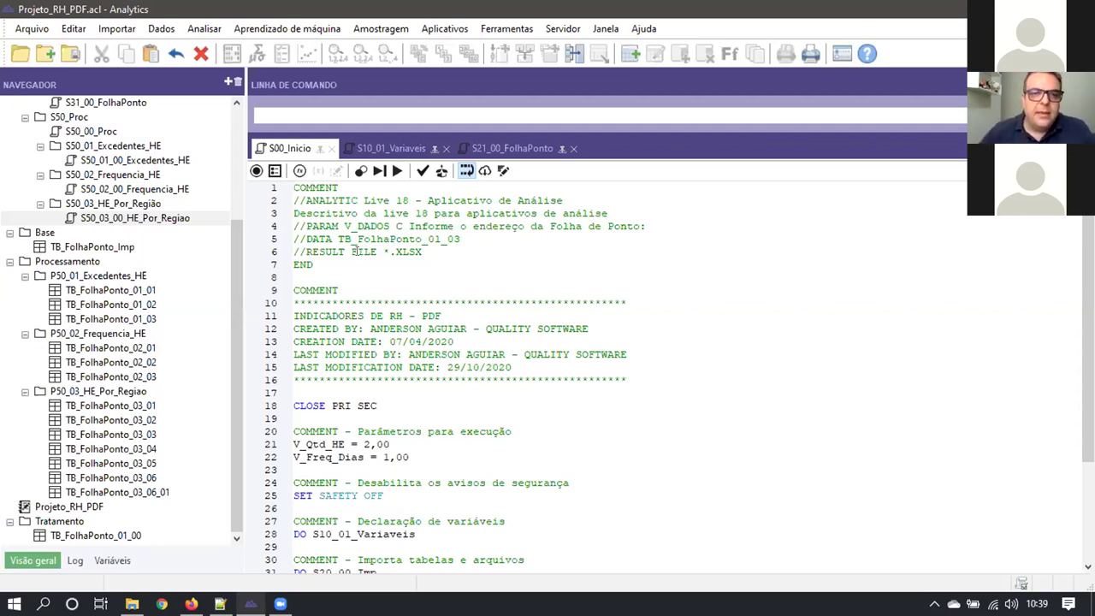
# Examine the title in the ANALYTIC tag and the description line beneath it
pyautogui.moveTo(359, 200); pyautogui.dragTo(563, 201)
pyautogui.click(305, 200)
pyautogui.doubleClick(347, 201)
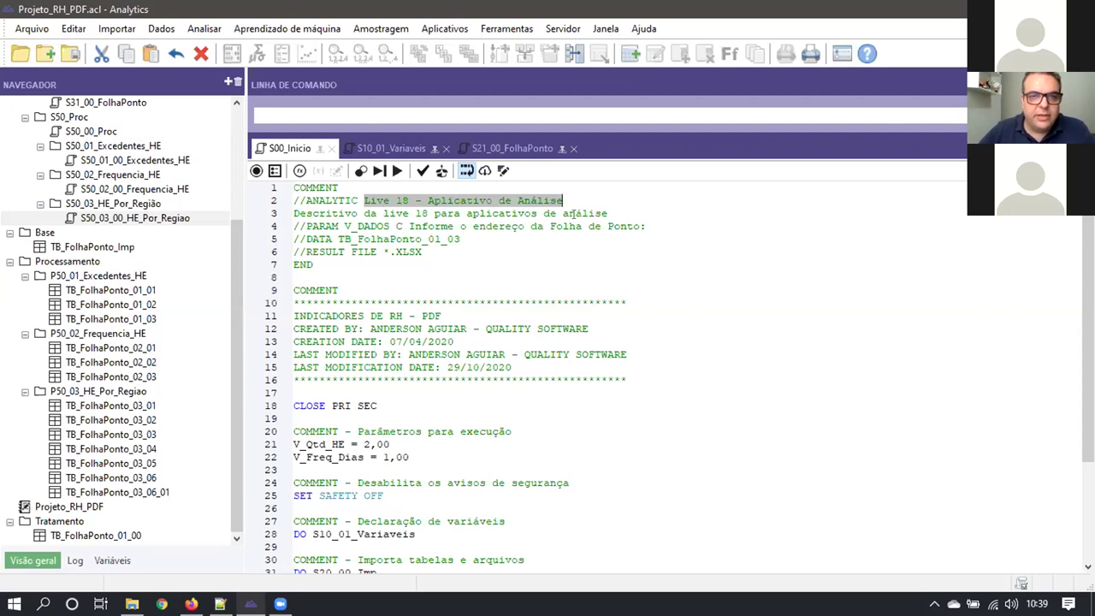
pyautogui.moveTo(563, 213); pyautogui.dragTo(607, 213)
pyautogui.click(607, 213)
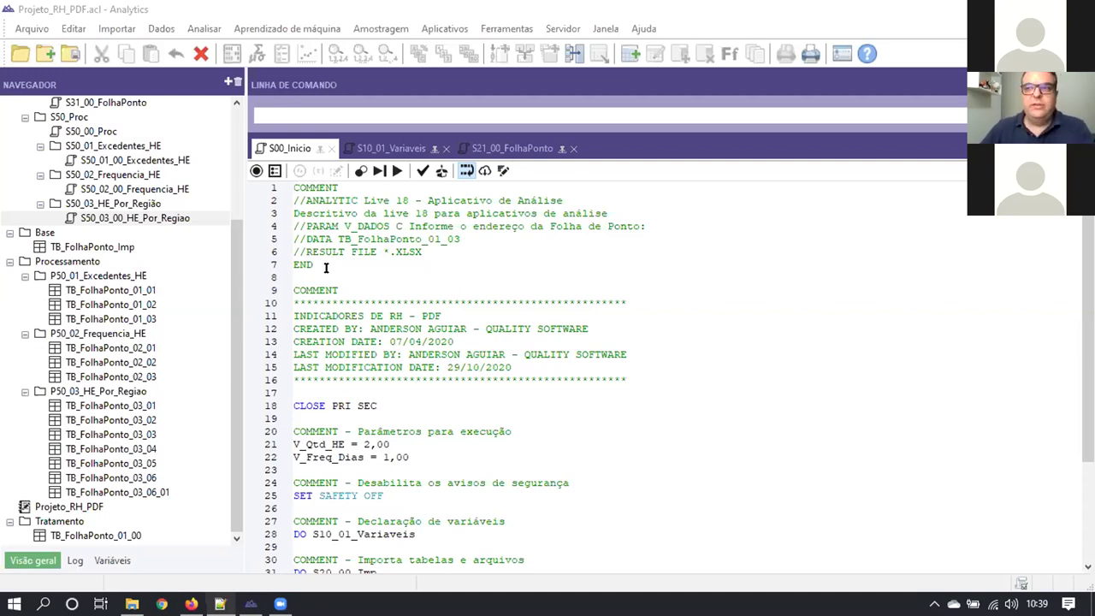
# Examine the PARAM tag's V_DADOS variable and C type, the DATA tag's table, and the V_Qtd_HE and V_Freq_Dias execution parameters
pyautogui.doubleClick(326, 227)
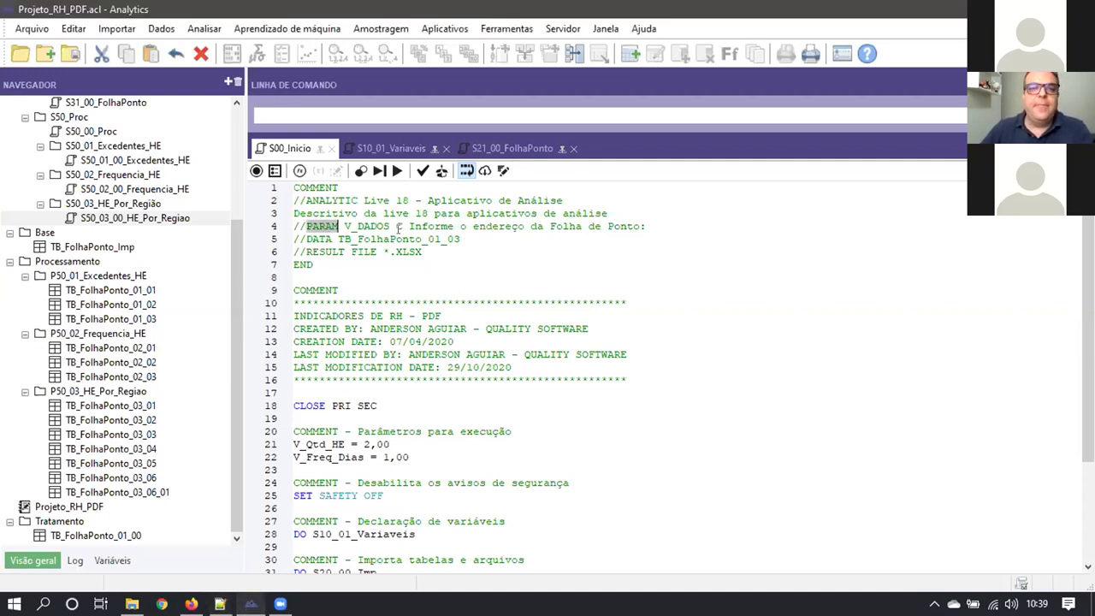
pyautogui.doubleClick(359, 227)
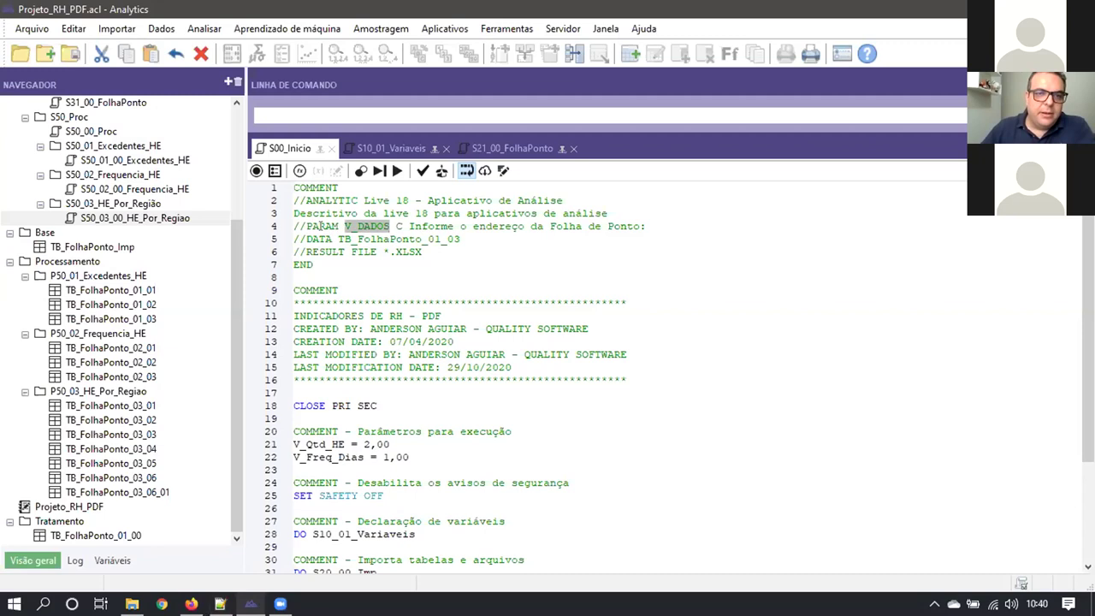
pyautogui.doubleClick(377, 239)
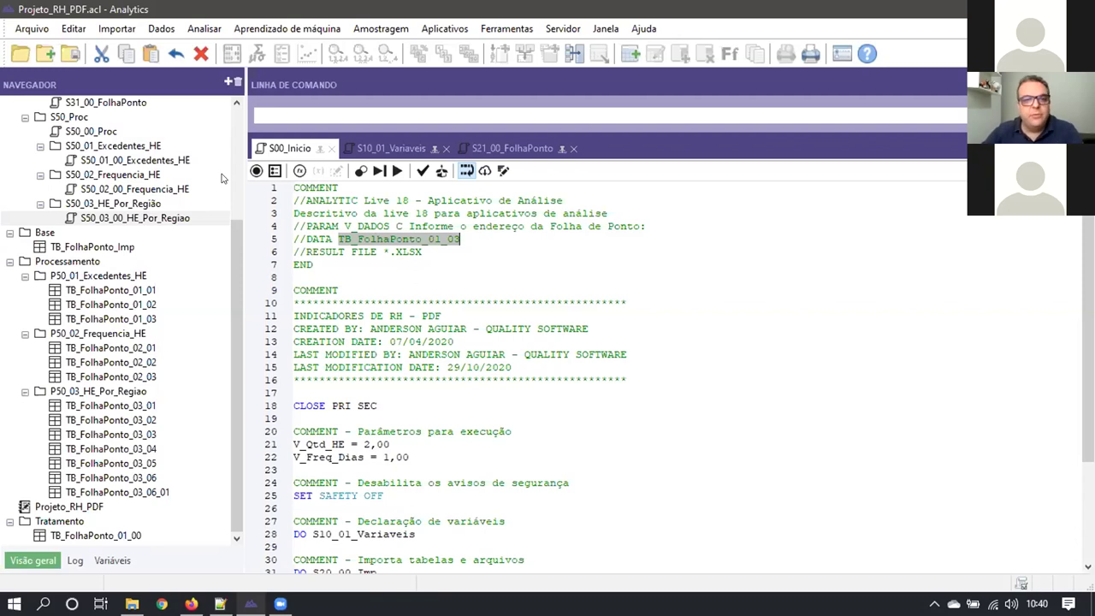
pyautogui.doubleClick(366, 227)
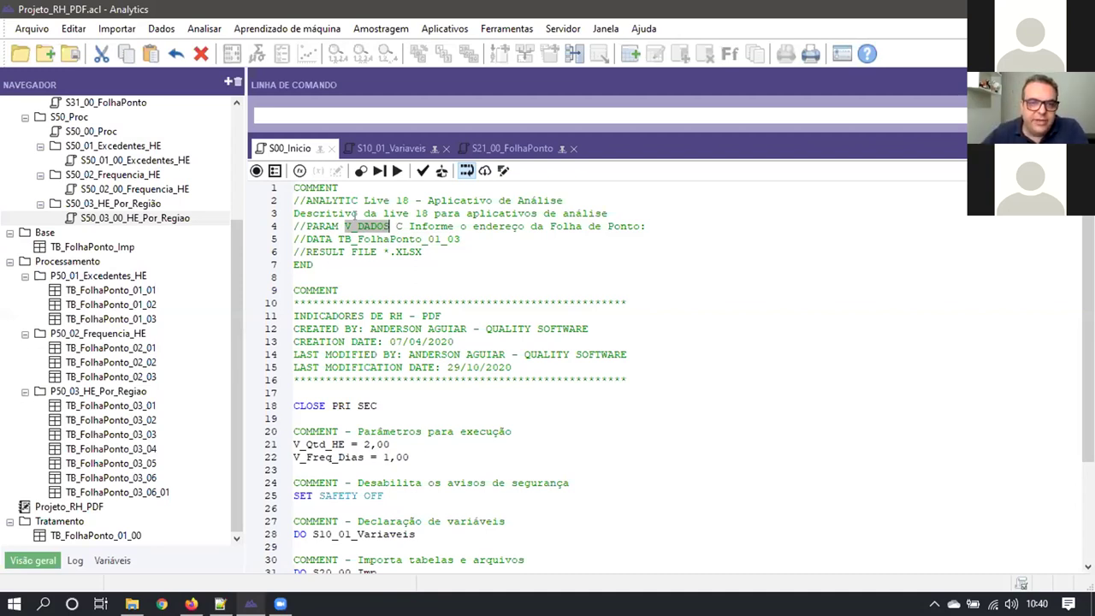
pyautogui.doubleClick(397, 226)
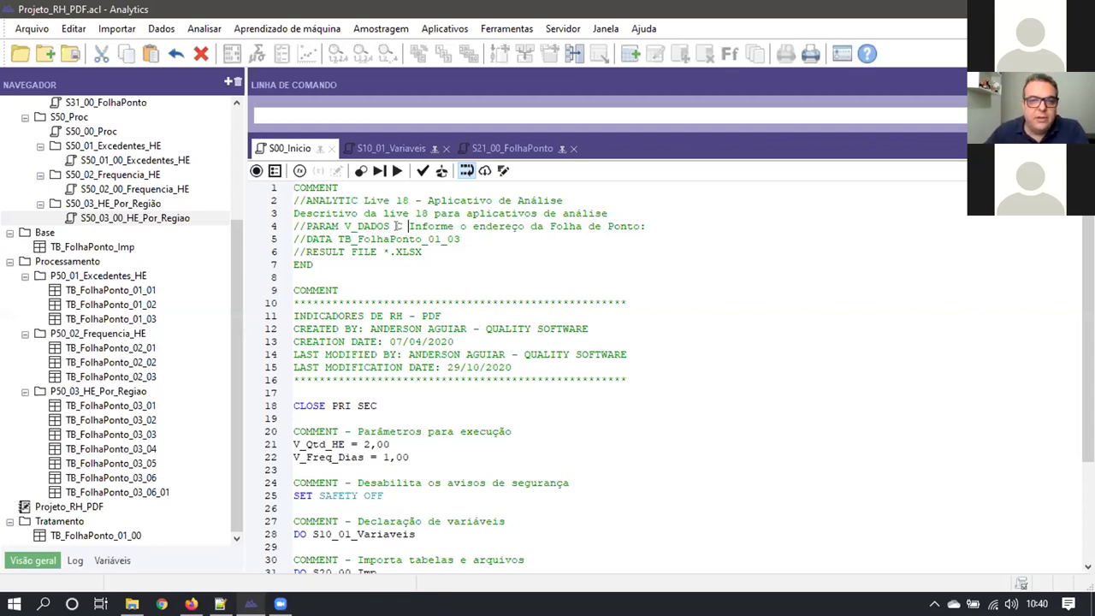
pyautogui.moveTo(417, 455); pyautogui.dragTo(340, 446)
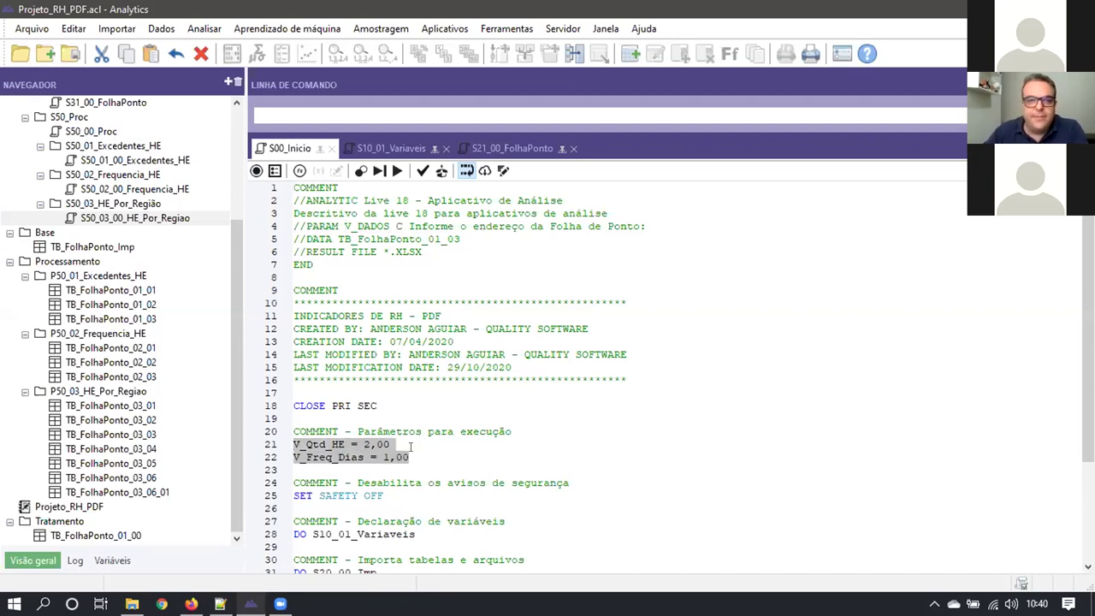
pyautogui.click(409, 456)
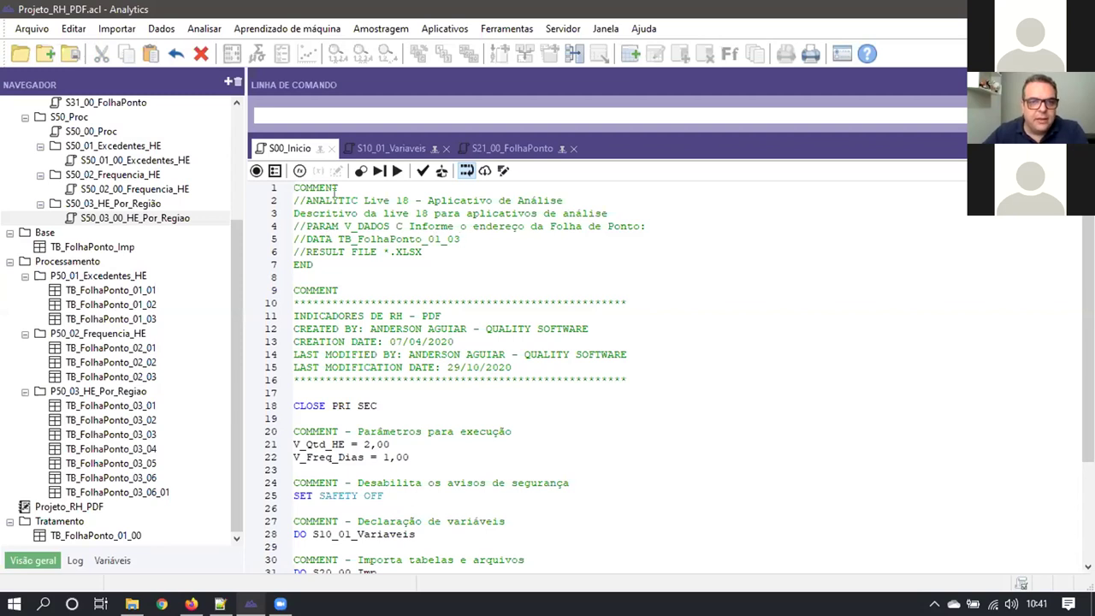
# Review the ANALYTIC and DATA tag keywords and the C type in the PARAM line of the header
pyautogui.moveTo(306, 199); pyautogui.dragTo(358, 200)
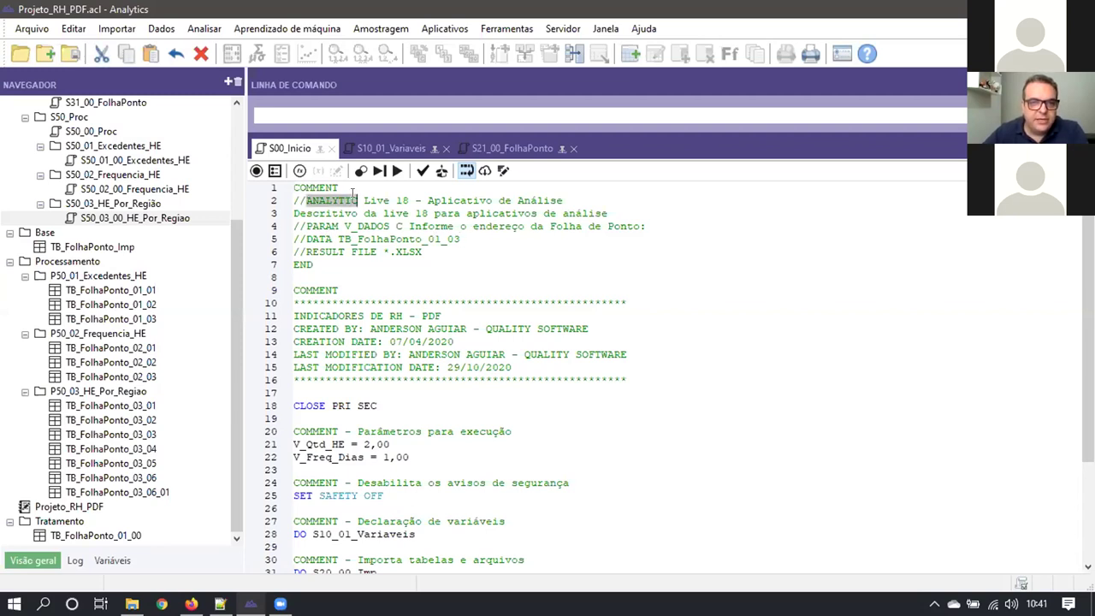
pyautogui.click(466, 238)
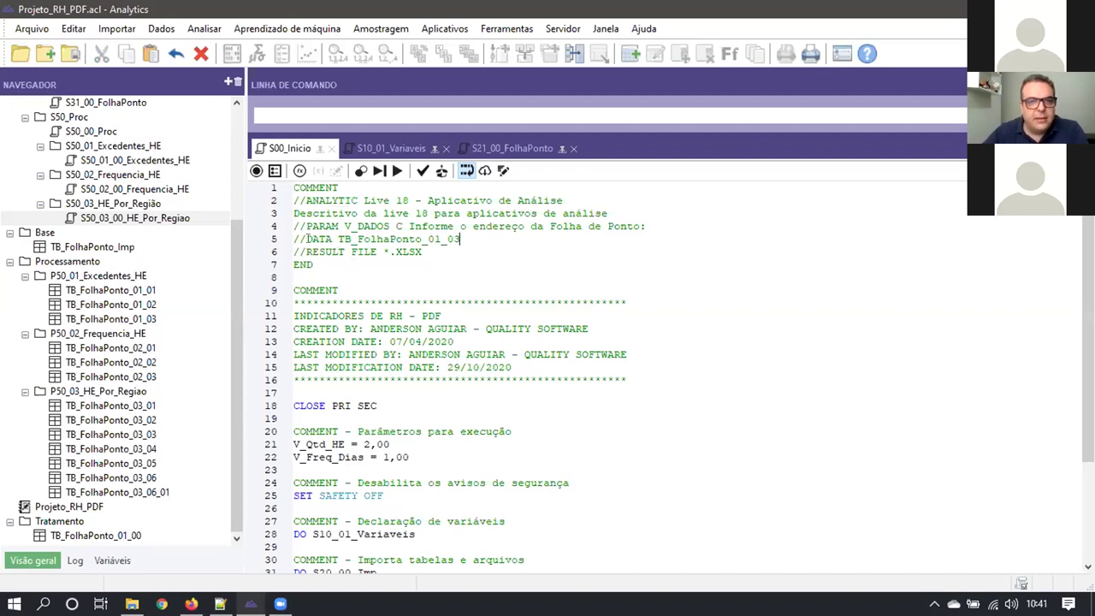
pyautogui.doubleClick(312, 239)
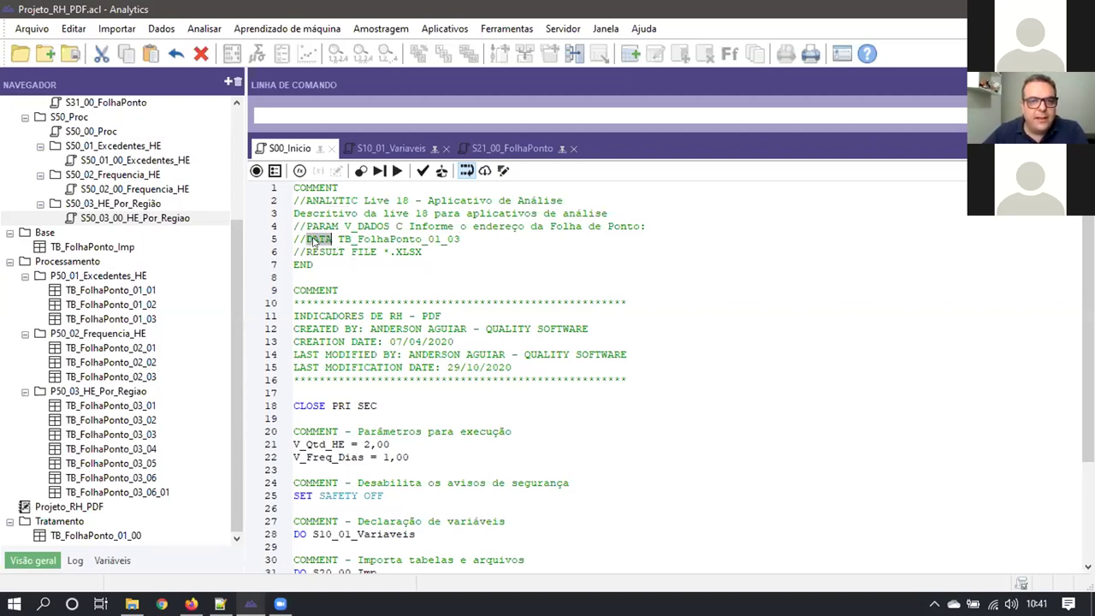
pyautogui.click(468, 239)
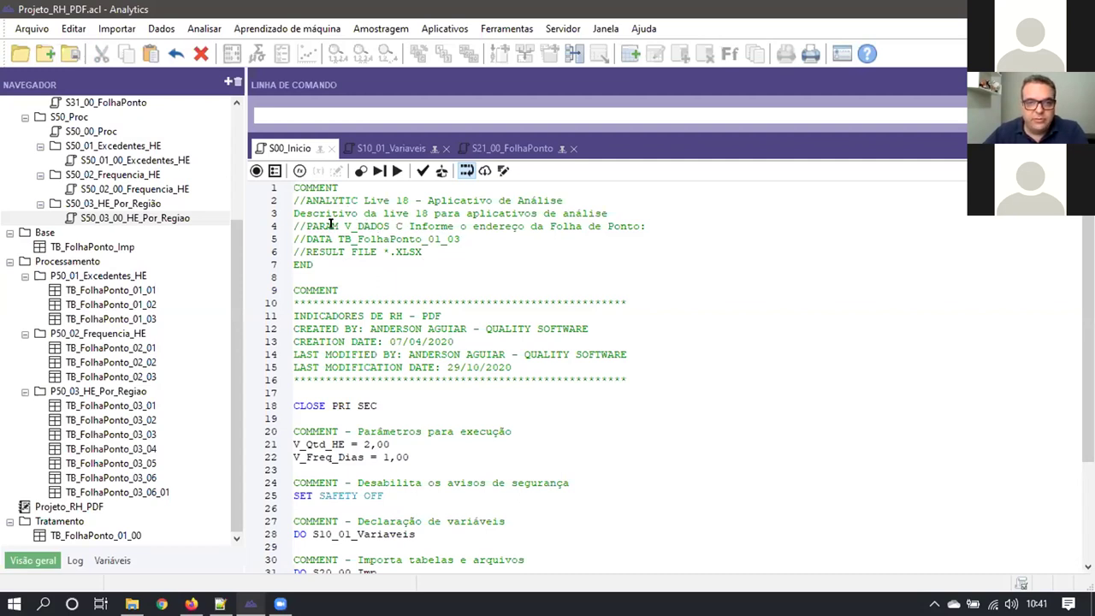
pyautogui.doubleClick(397, 225)
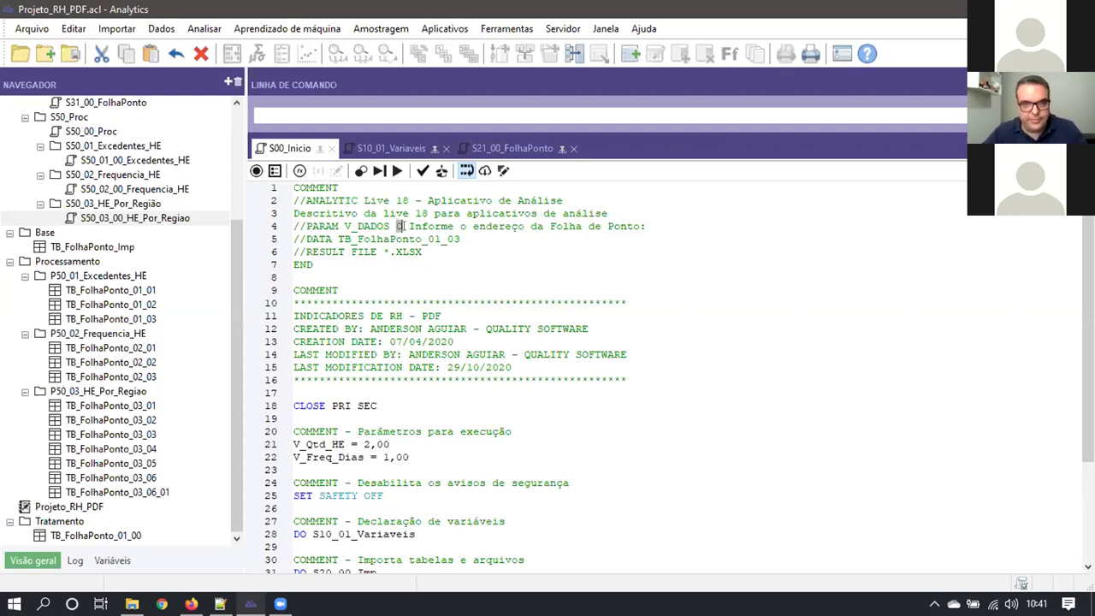
# Try the types N and D for the V_DADOS variable in the PARAM tag and return it to C
pyautogui.write('N')
pyautogui.press('Escape')
pyautogui.doubleClick(399, 226)
pyautogui.press('BackSpace')
pyautogui.write('D')
pyautogui.press('Escape')
pyautogui.doubleClick(398, 226)
pyautogui.write('C')
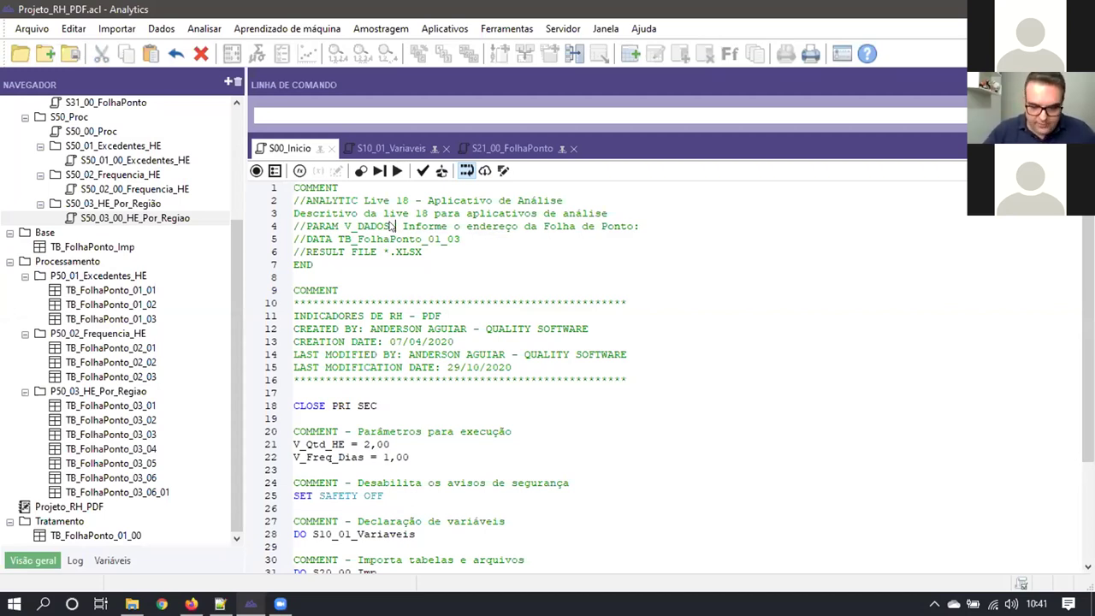
pyautogui.press('Escape')
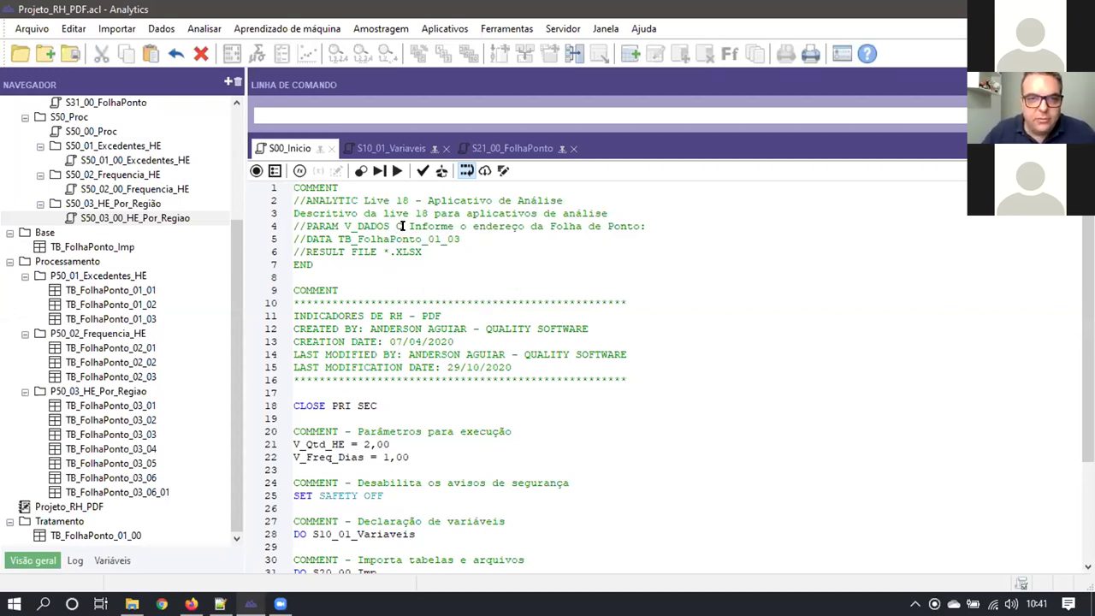
# Examine the prompt text of the PARAM tag, the DATA keyword and the table it names
pyautogui.moveTo(408, 226); pyautogui.dragTo(647, 226)
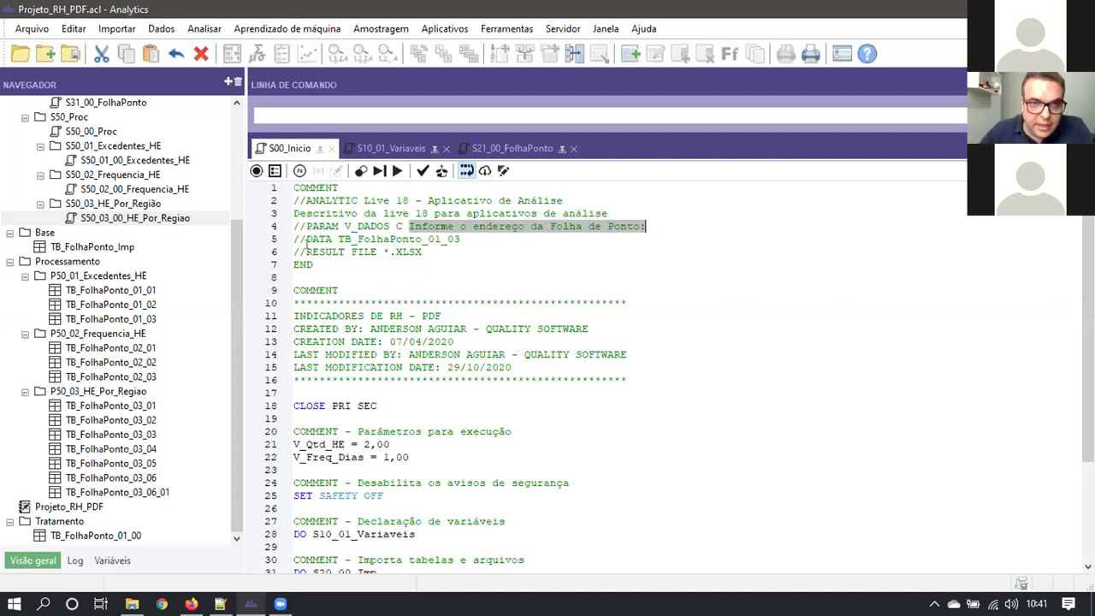
pyautogui.click(305, 242)
pyautogui.doubleClick(321, 242)
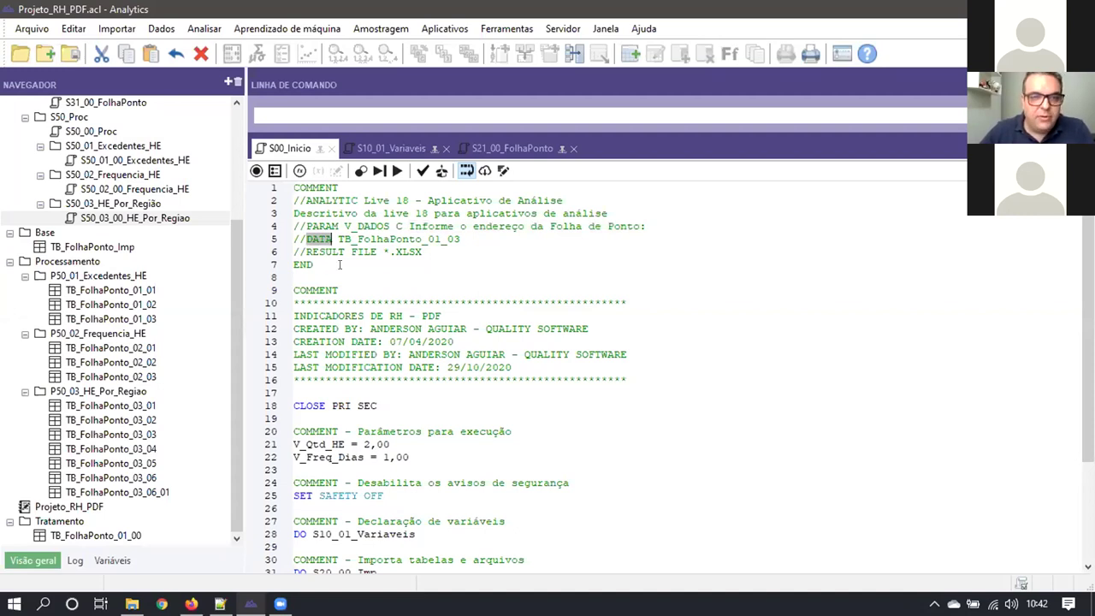
pyautogui.click(340, 264)
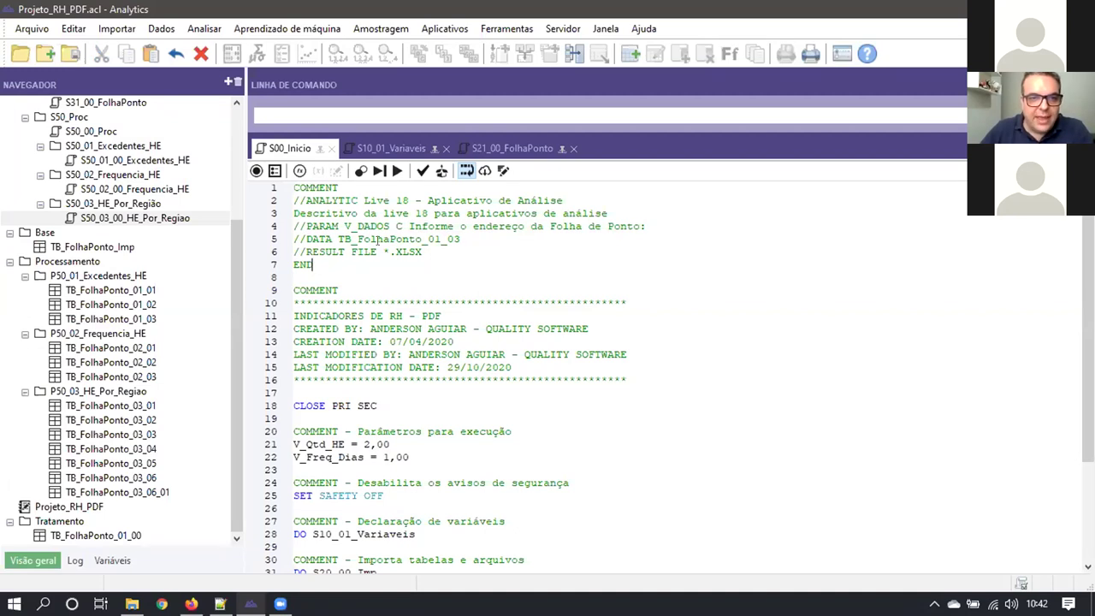
pyautogui.doubleClick(379, 240)
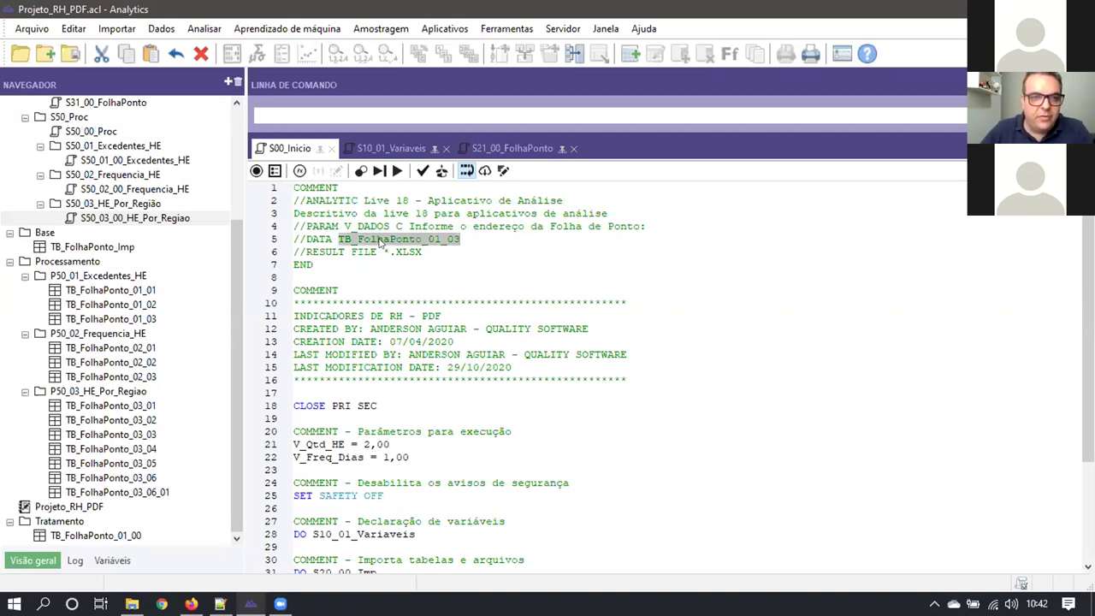
# Inspect the TB_FolhaPonto_01_03 table's records, close it and return to the S00_Inicio script
pyautogui.click(137, 322)
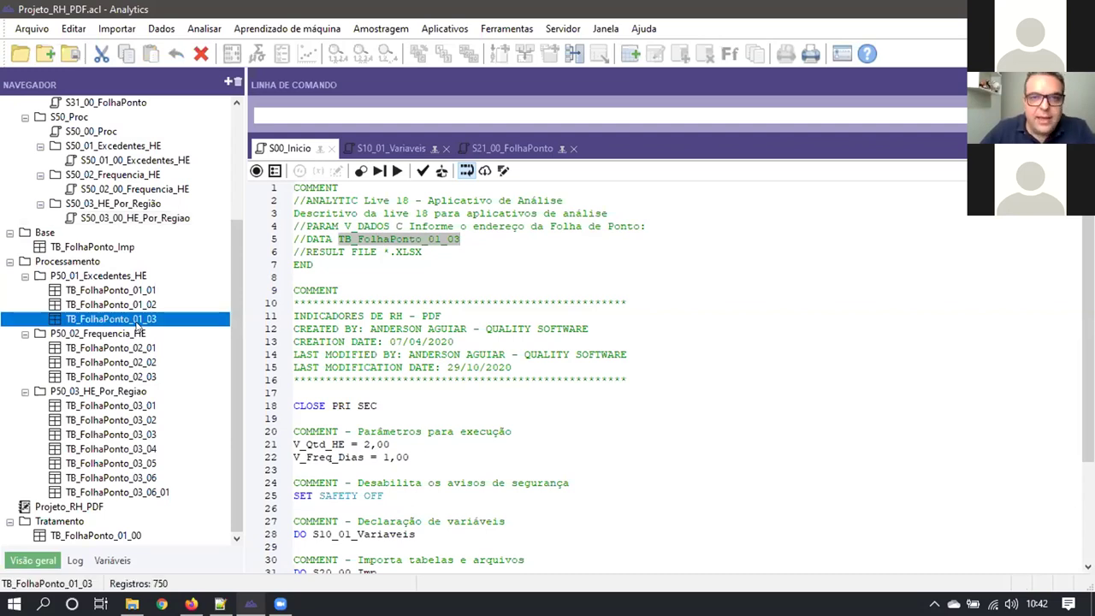
pyautogui.doubleClick(137, 323)
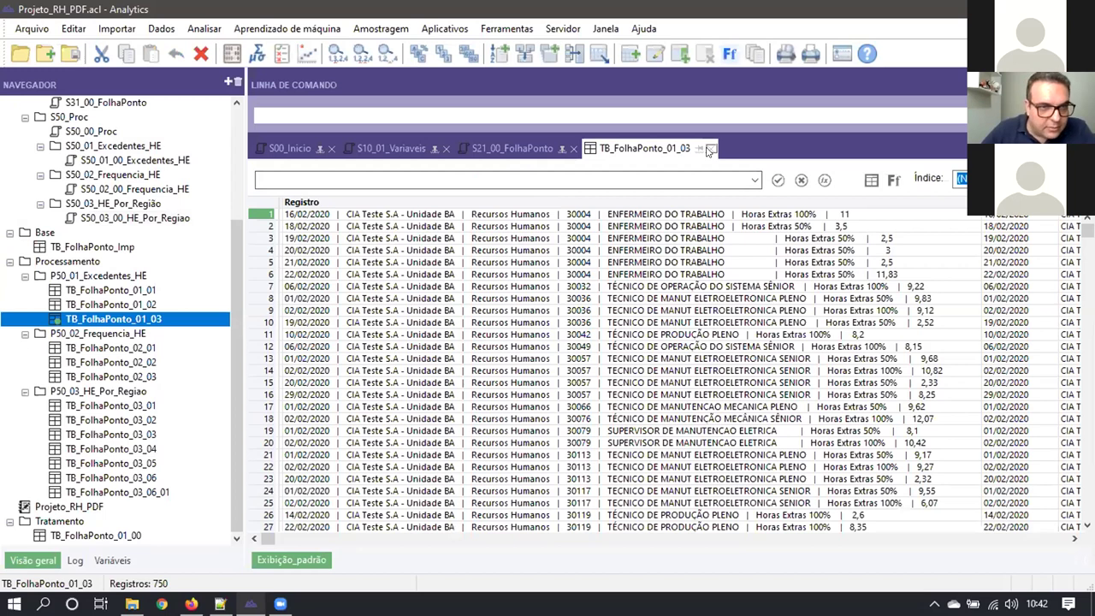
pyautogui.click(710, 149)
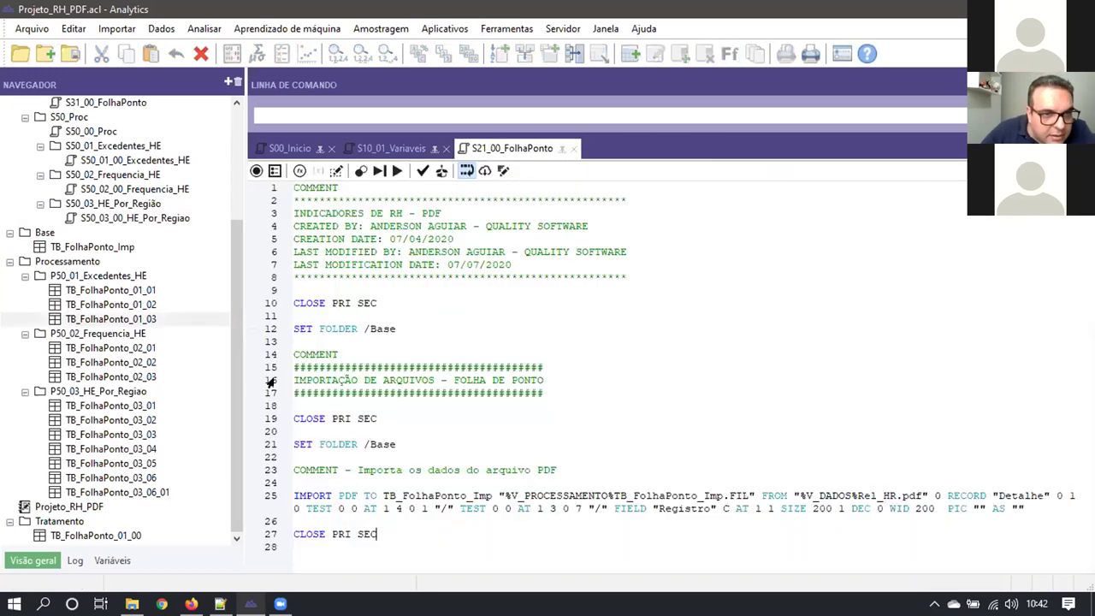
pyautogui.click(286, 143)
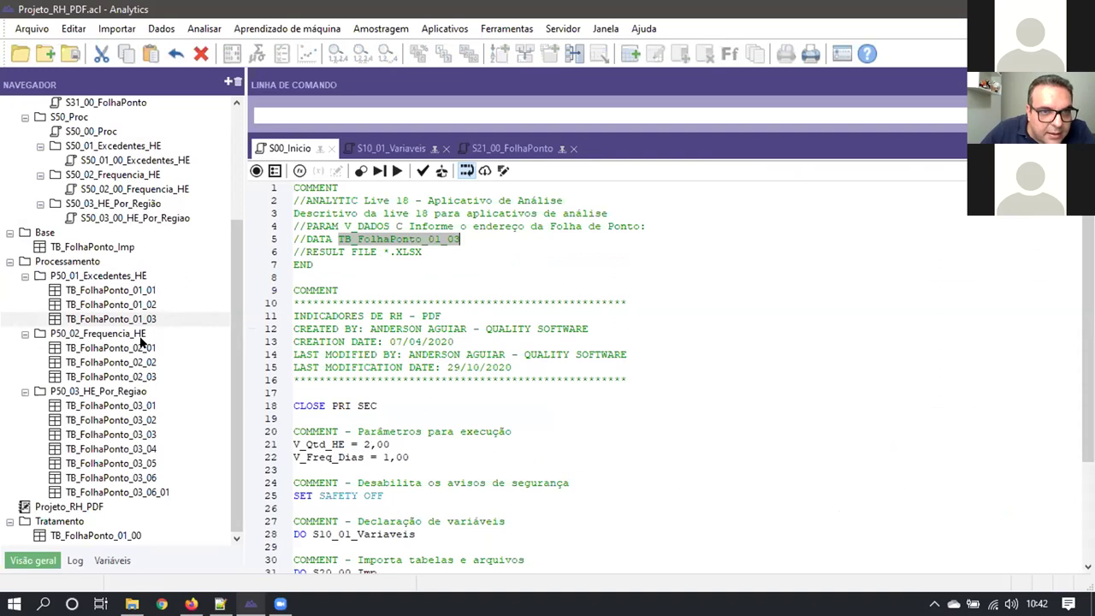
# Try the wildcard * in place of the table name in the DATA tag and undo the replacement
pyautogui.click(460, 379)
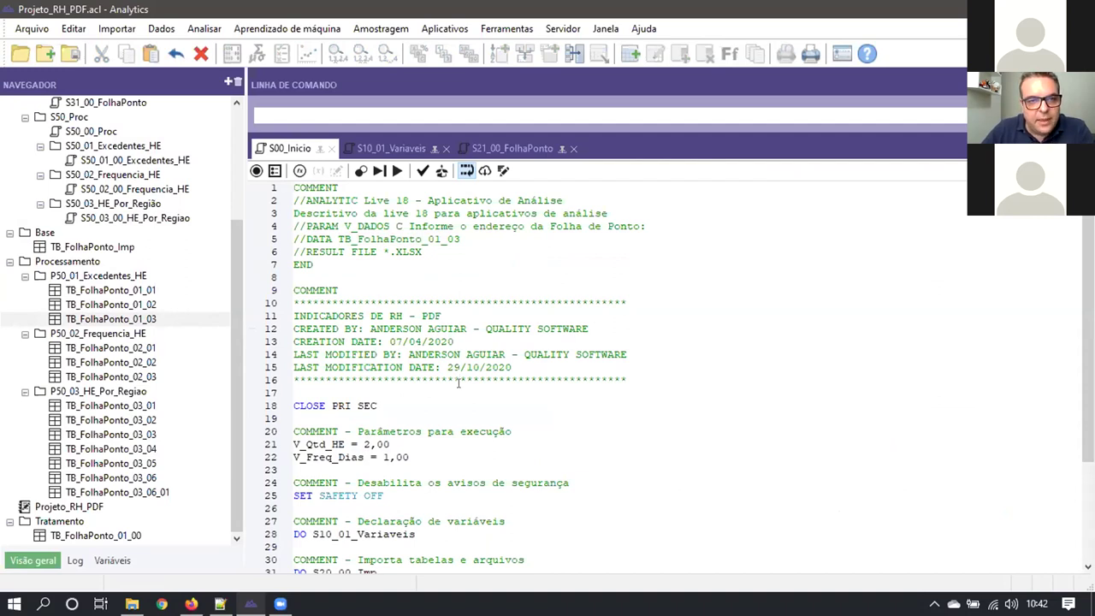
pyautogui.doubleClick(400, 241)
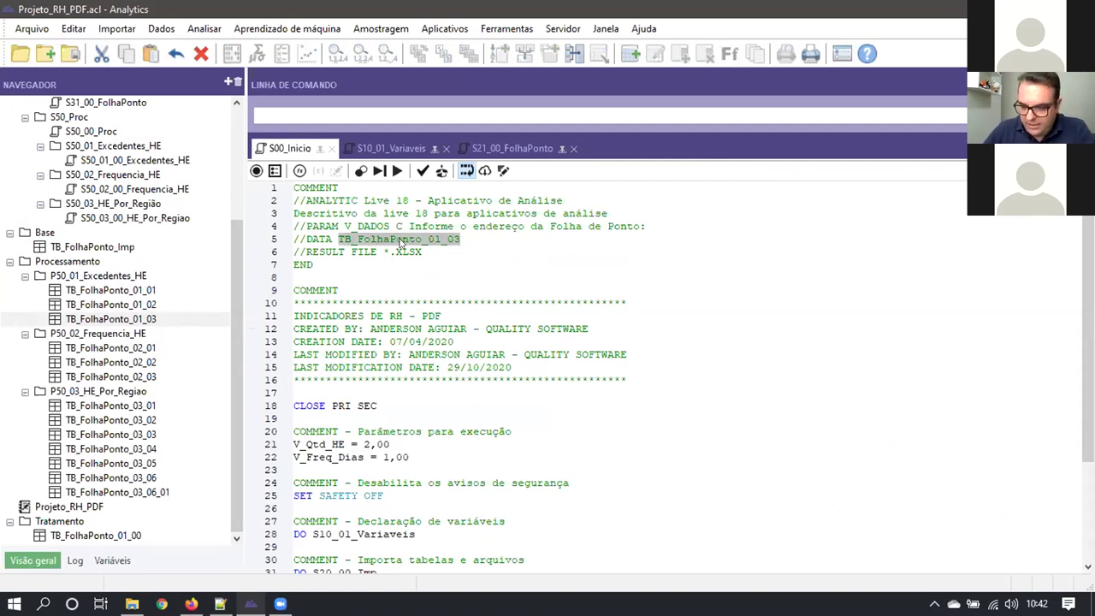
pyautogui.write('*')
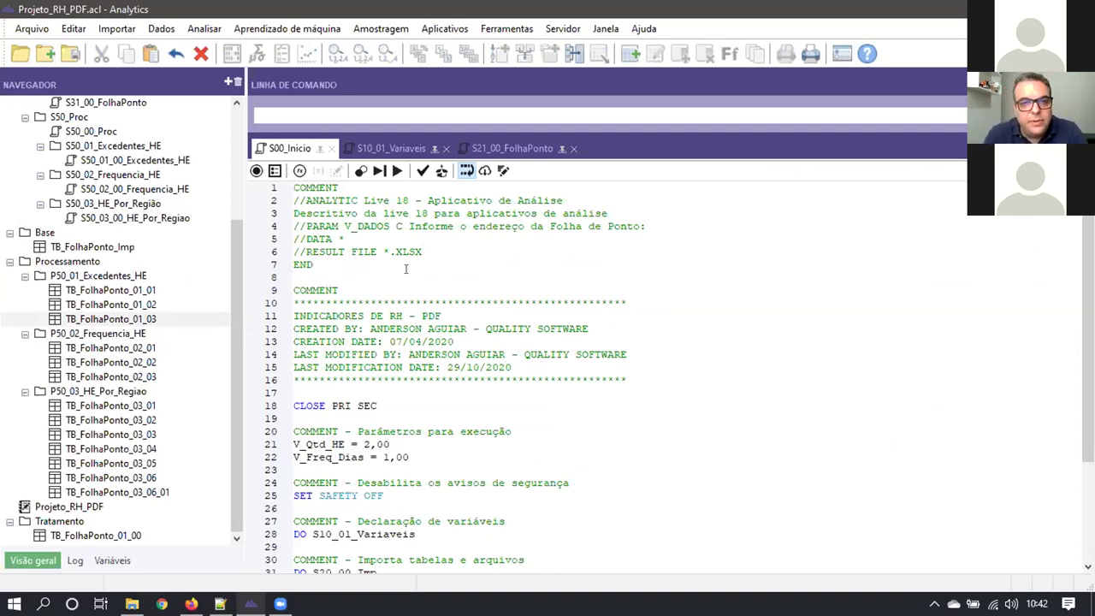
pyautogui.hotkey('ctrl', 'z')
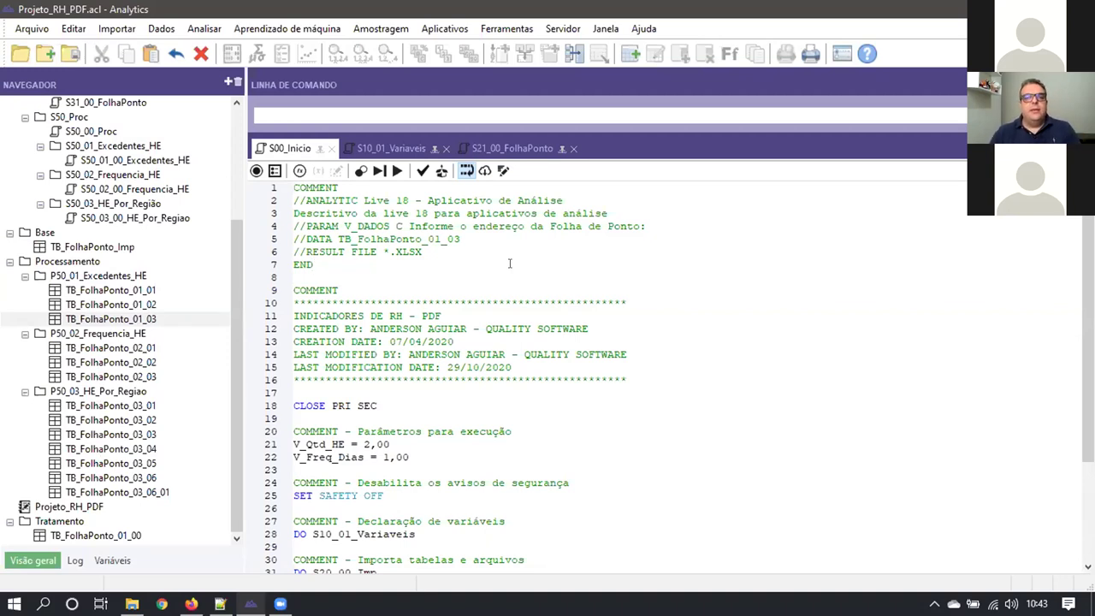
# Examine the FILE type in the RESULT tag and compare it with the DATA tag above
pyautogui.doubleClick(331, 252)
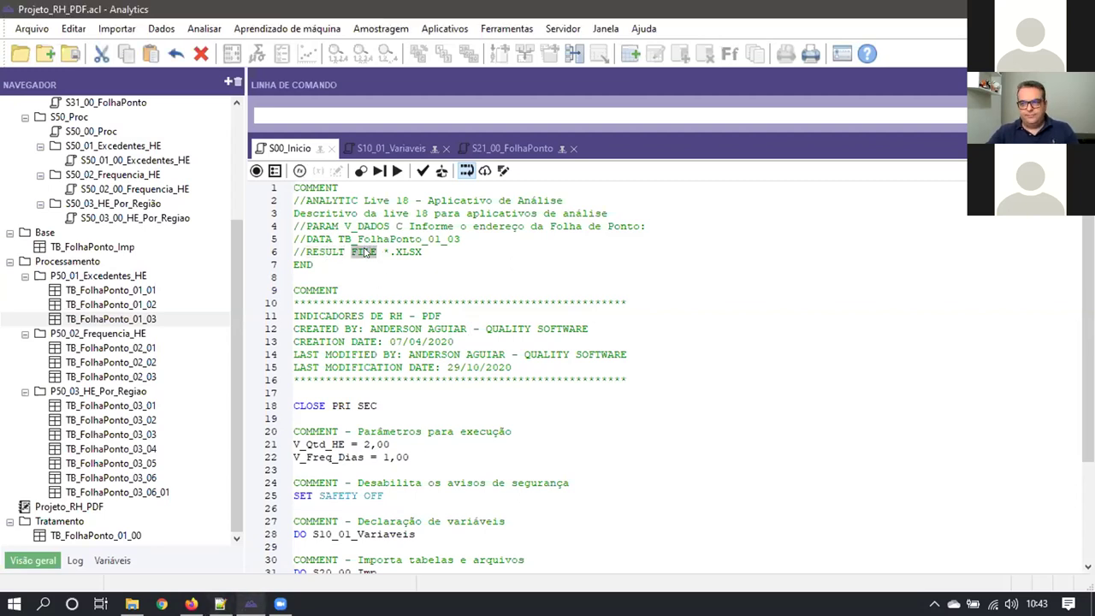
pyautogui.click(444, 251)
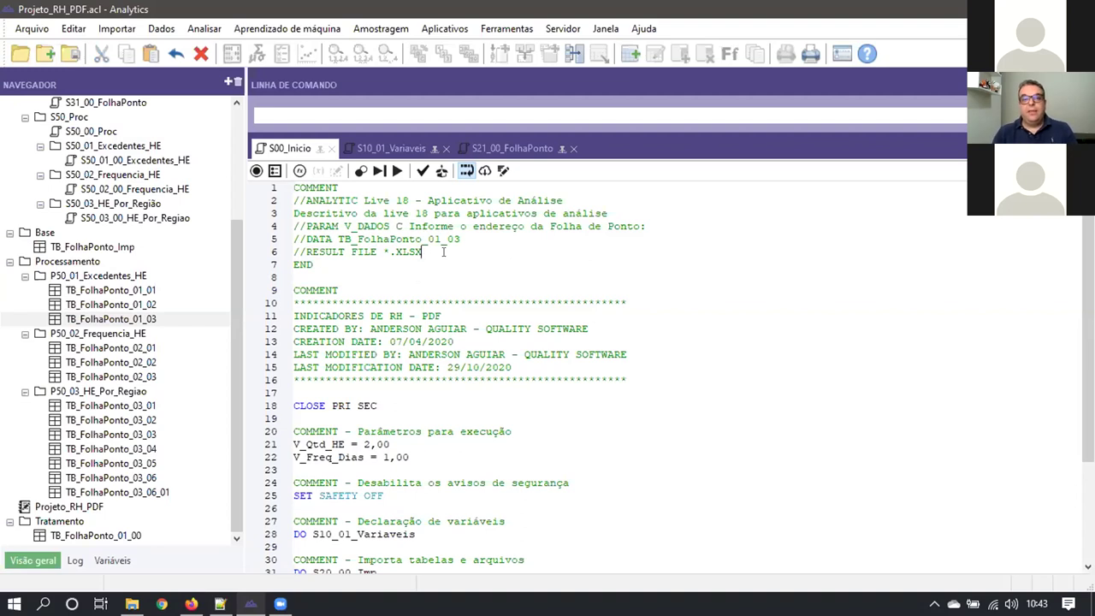
pyautogui.doubleClick(319, 239)
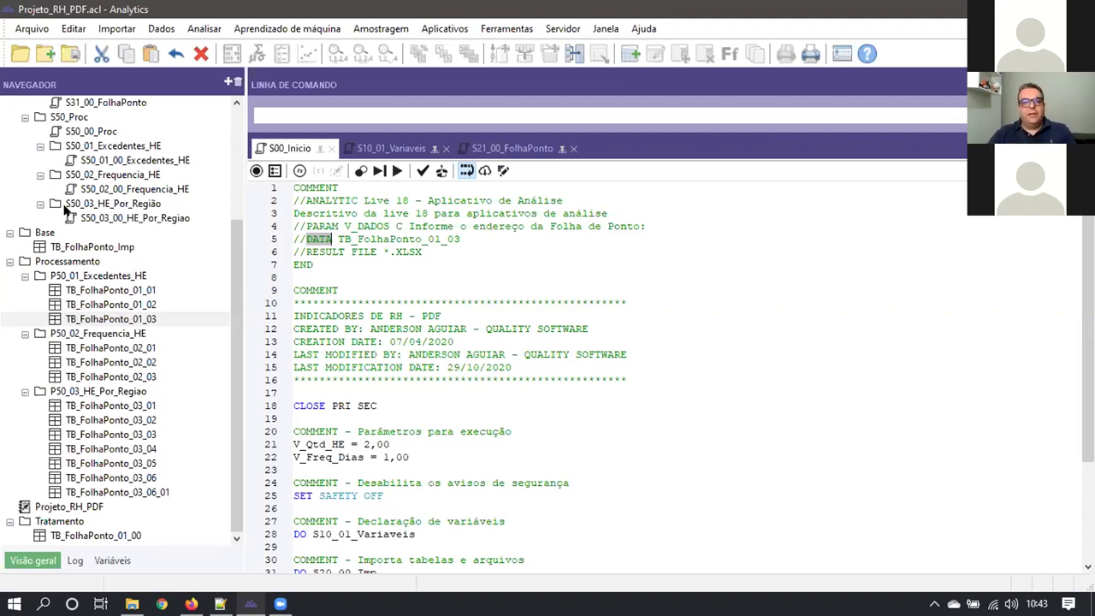
pyautogui.doubleClick(367, 245)
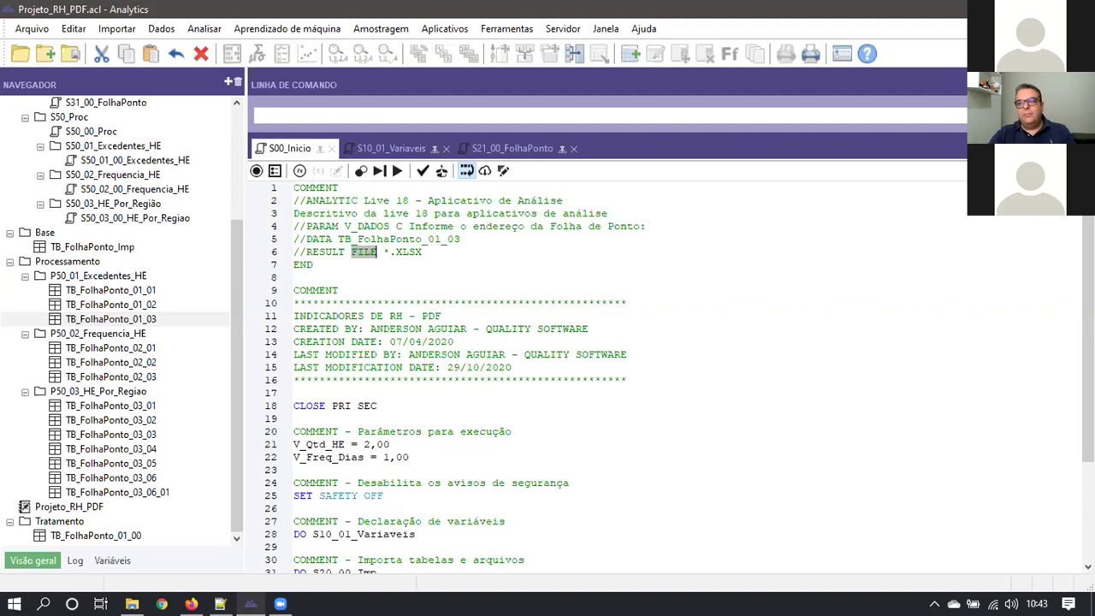
pyautogui.click(359, 276)
# Try TABLE as the type in the RESULT tag and restore it to FILE
pyautogui.doubleClick(364, 252)
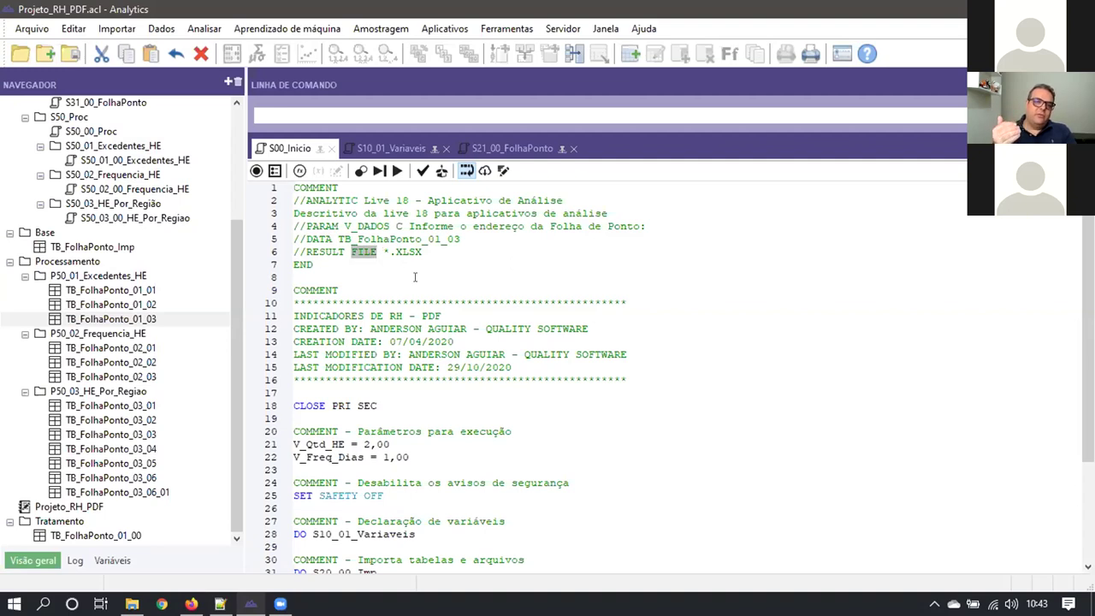
pyautogui.write('TABLE')
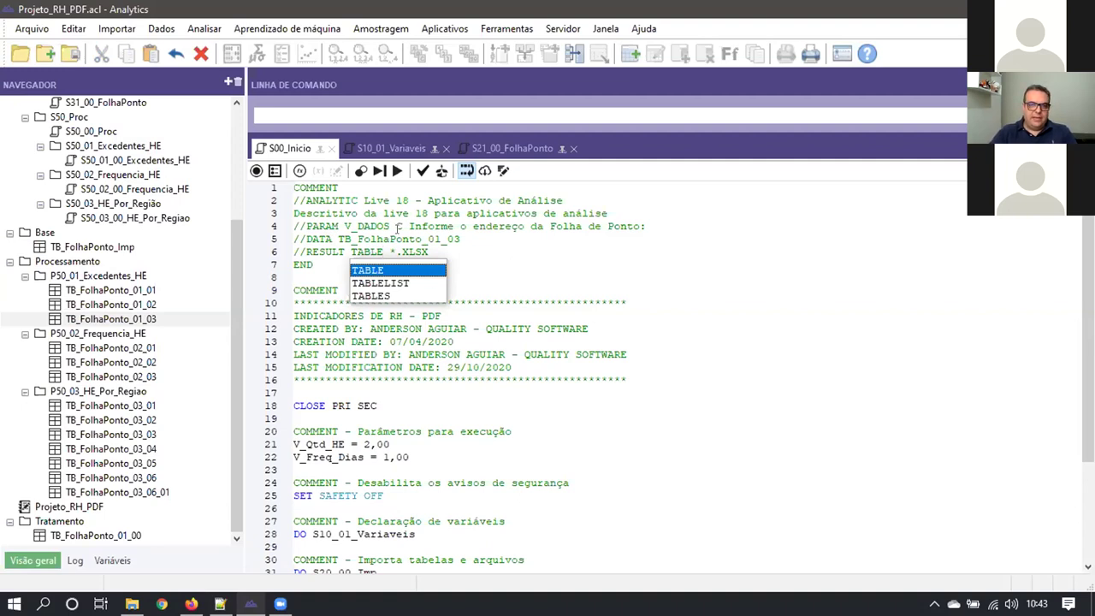
pyautogui.press('Escape')
pyautogui.press('BackSpace')
pyautogui.press('BackSpace')
pyautogui.press('BackSpace')
pyautogui.press('BackSpace')
pyautogui.press('BackSpace')
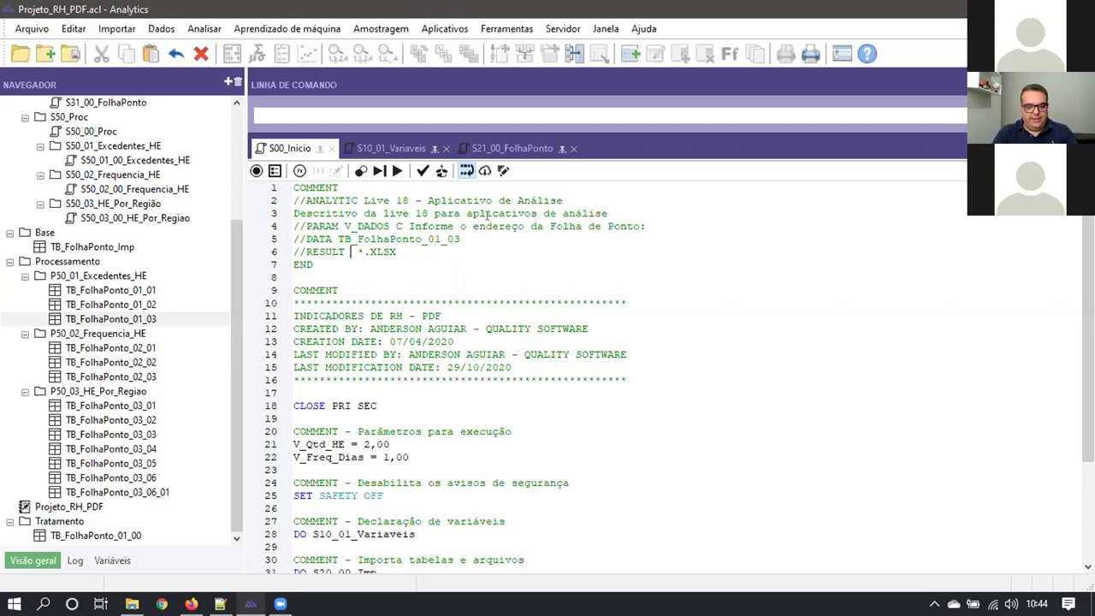
pyautogui.write('FILE')
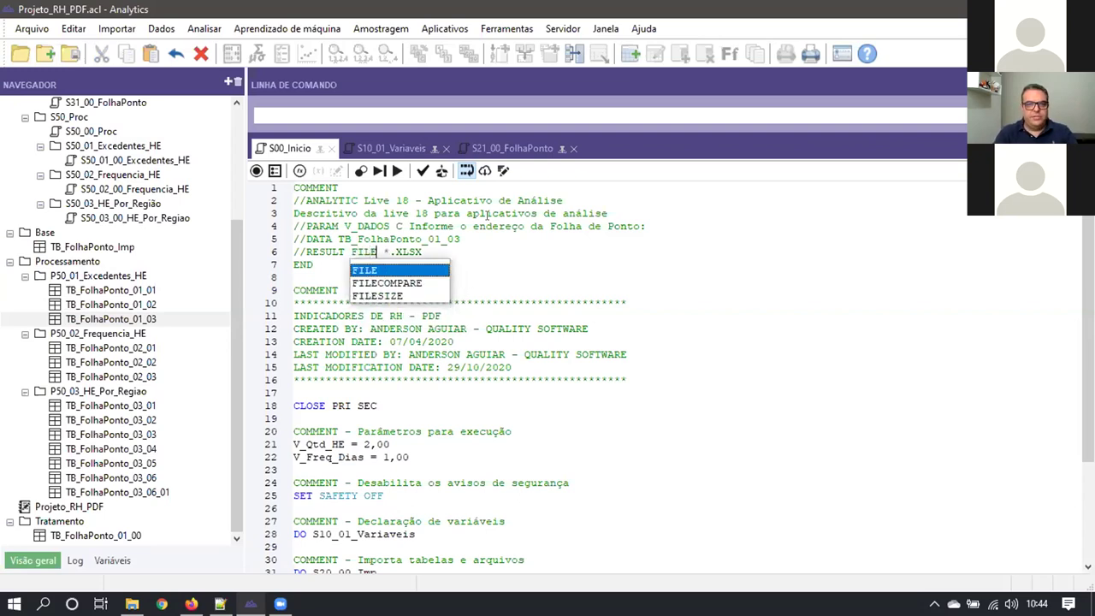
pyautogui.press('Escape')
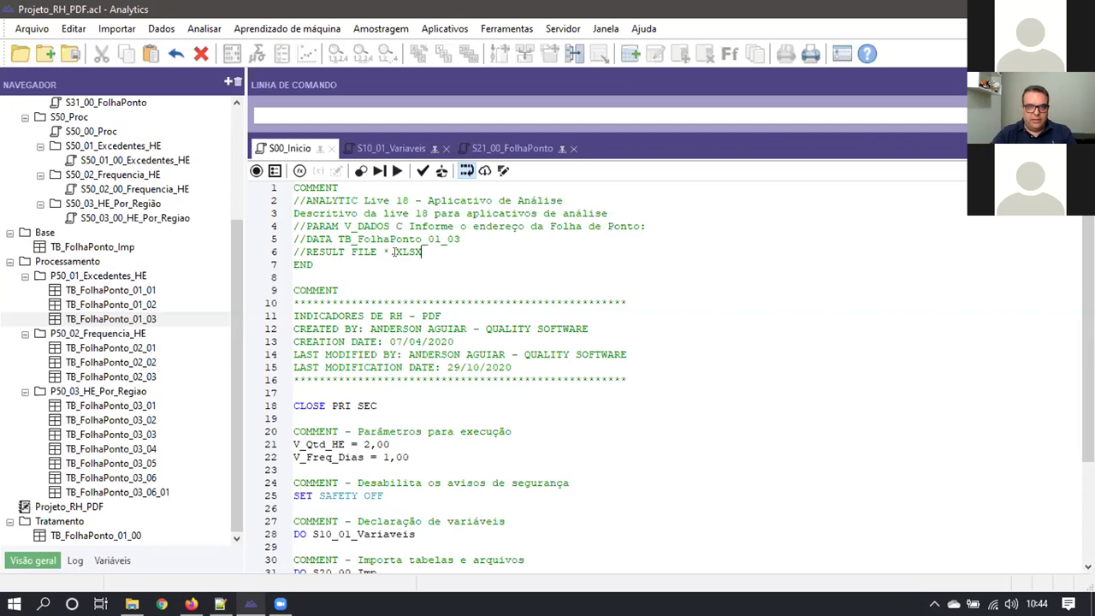
# Examine the wildcard in the *.XLSX file pattern of the RESULT tag
pyautogui.moveTo(389, 252); pyautogui.dragTo(381, 251)
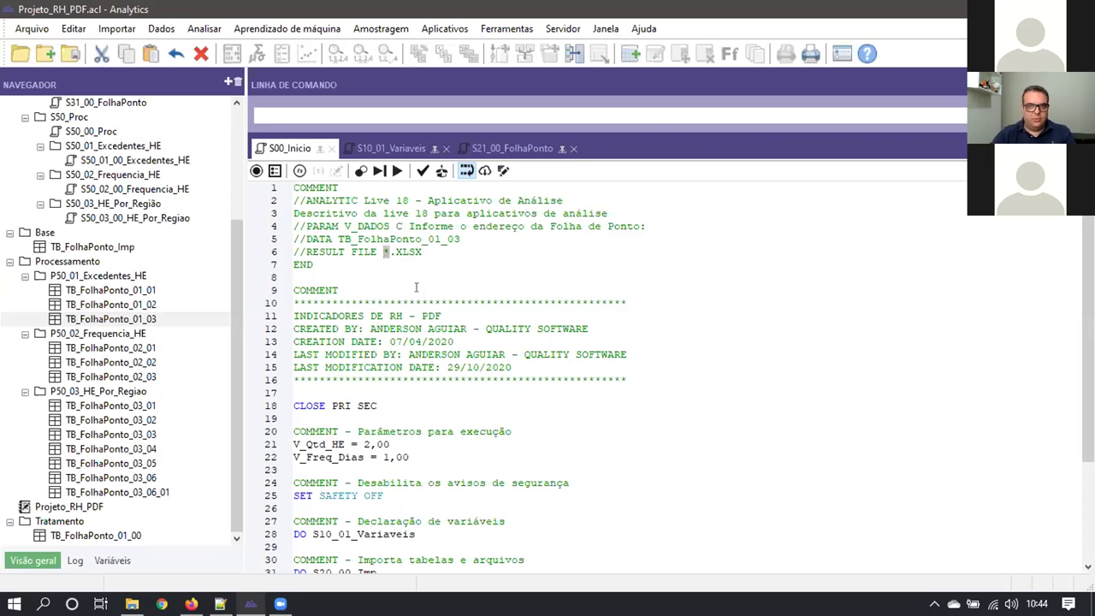
pyautogui.press('Down')
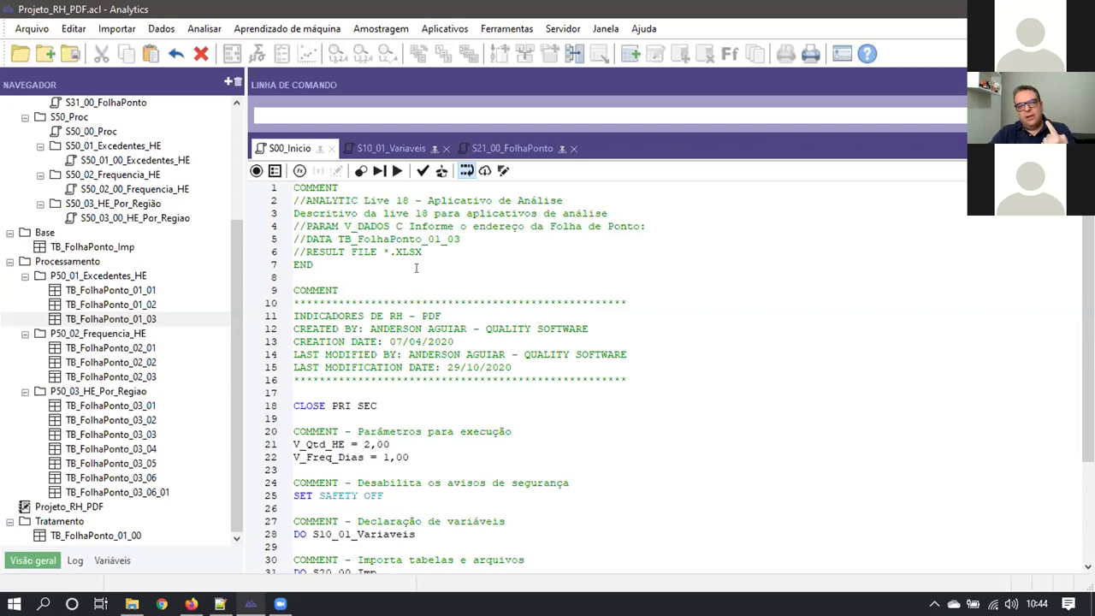
pyautogui.doubleClick(383, 250)
pyautogui.click(471, 379)
# Review the execution scripts and the XLSX export commands in S50_03_00_HE_Por_Regiao, checking the output file and worksheet names
pyautogui.scroll(-4, 480, 450)
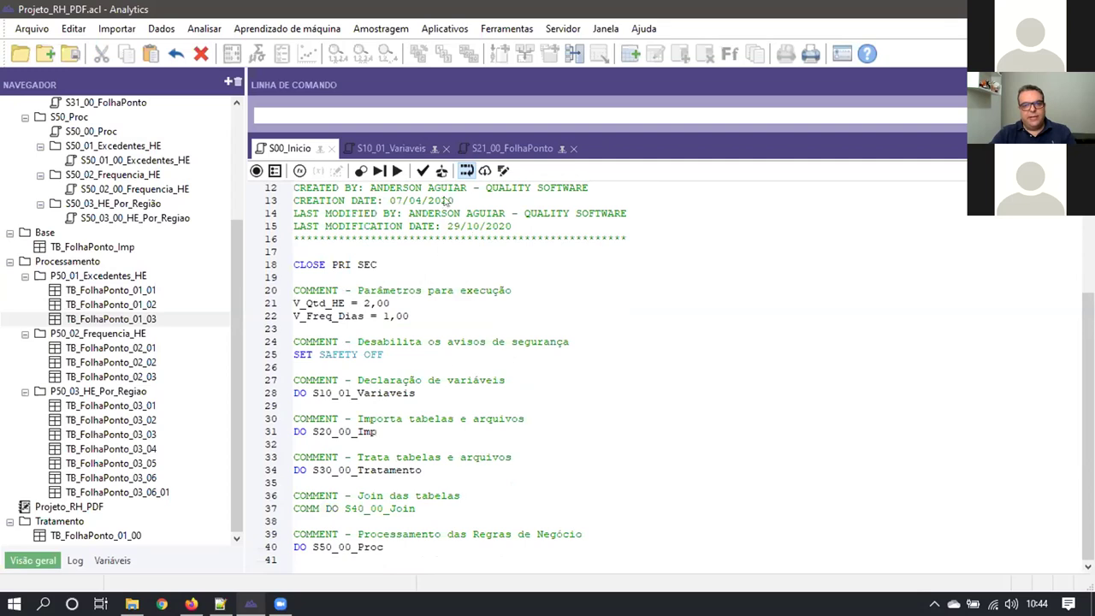
pyautogui.click(496, 148)
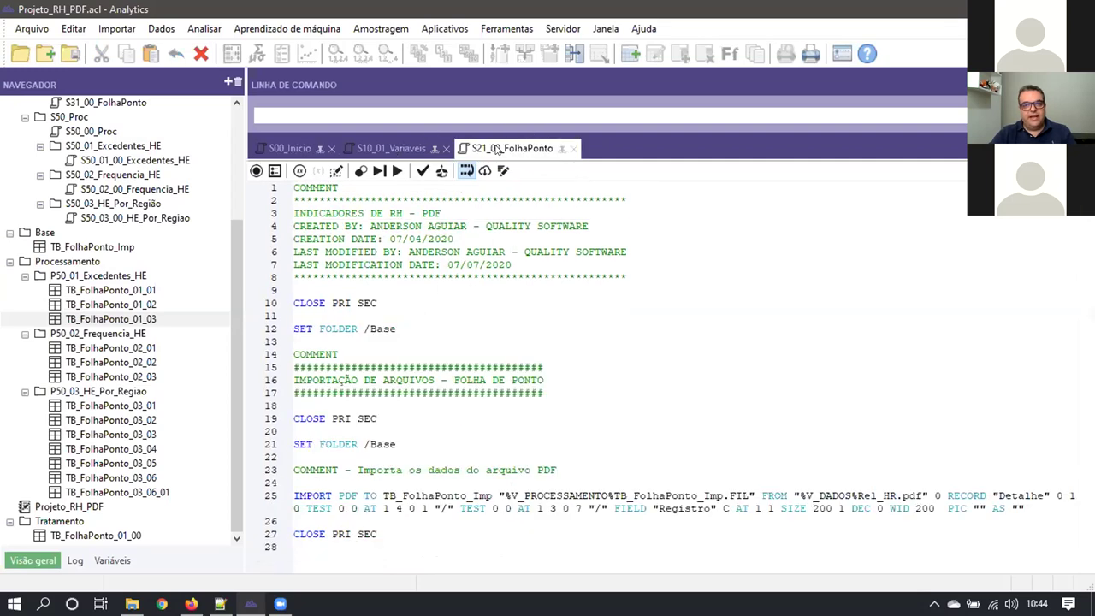
pyautogui.click(366, 149)
pyautogui.doubleClick(180, 218)
pyautogui.click(586, 392)
pyautogui.scroll(-3, 684, 434)
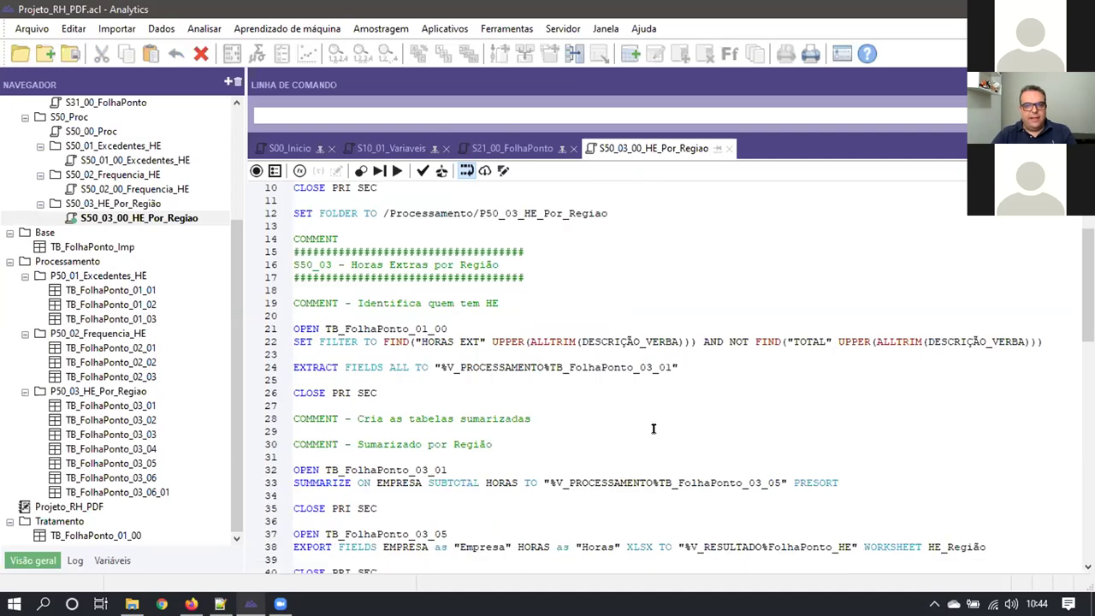
pyautogui.scroll(-3, 587, 418)
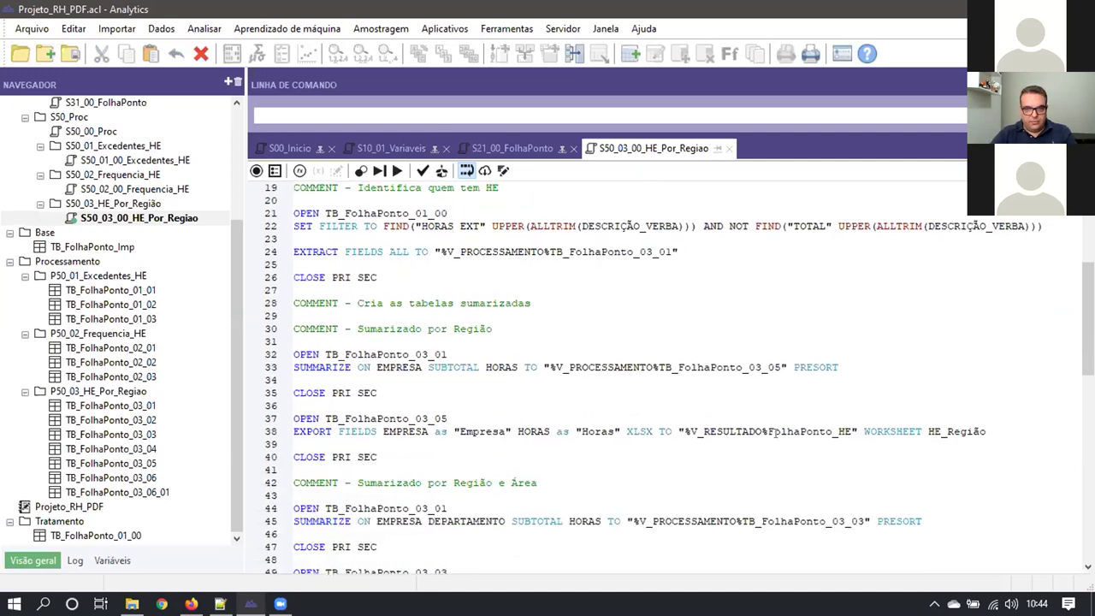
pyautogui.scroll(-15, 445, 444)
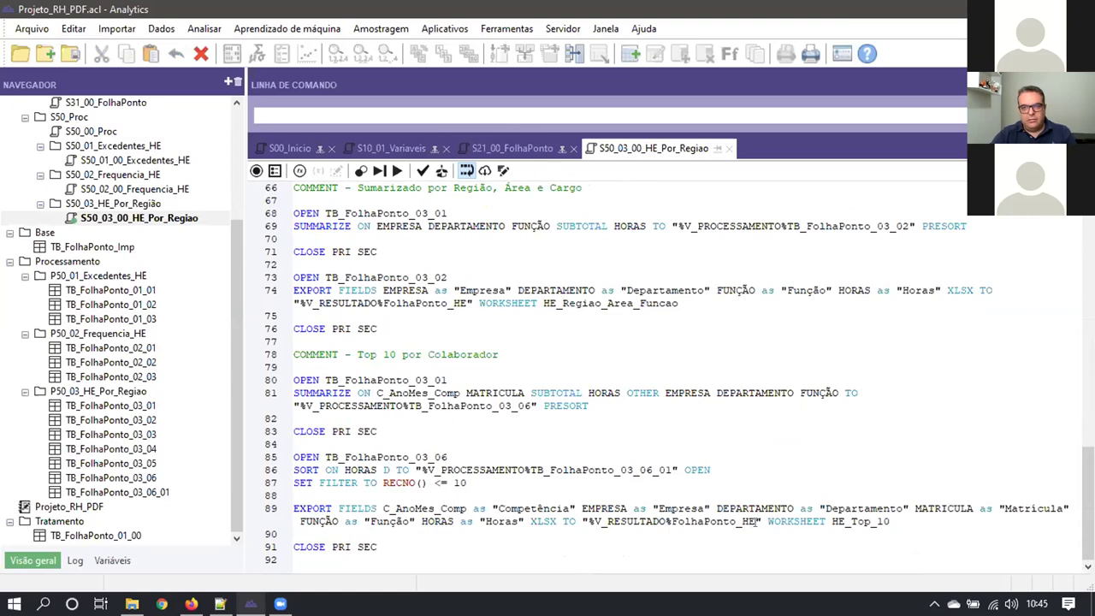
pyautogui.click(755, 521)
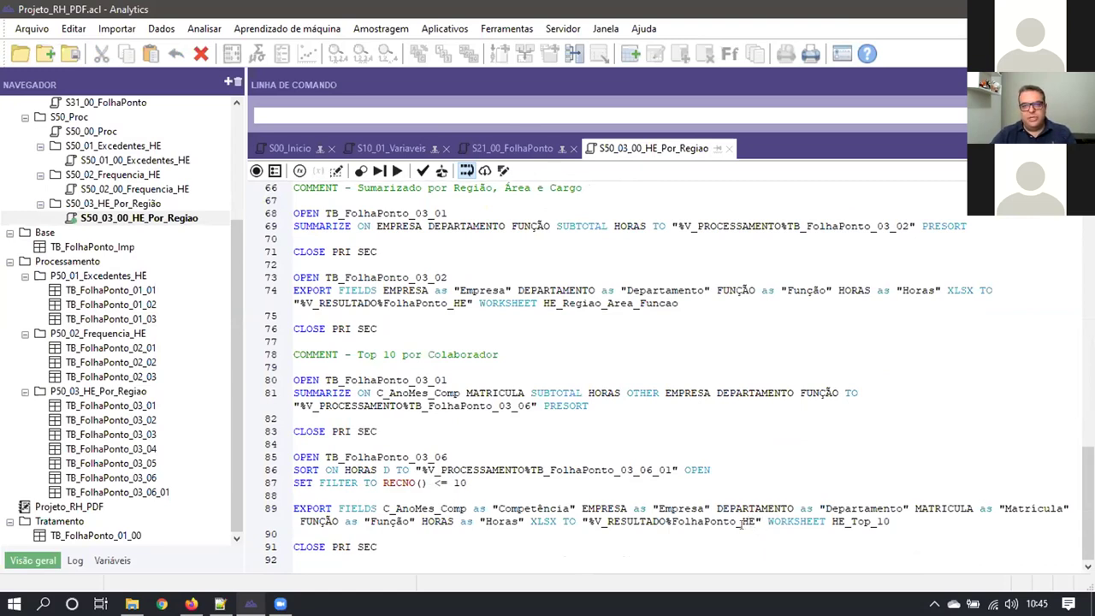
pyautogui.scroll(2, 667, 482)
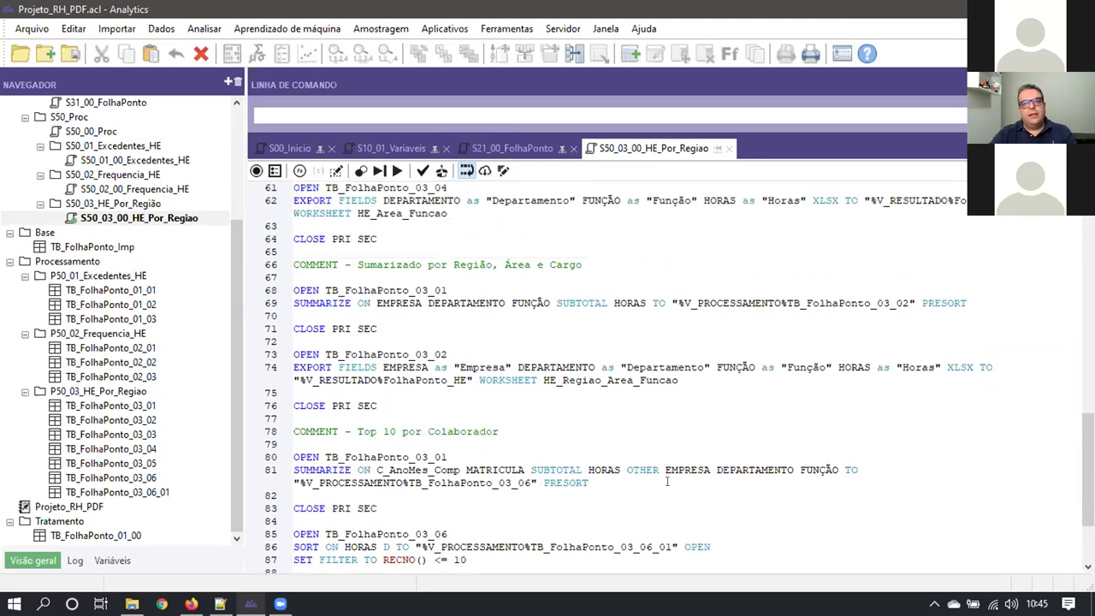
pyautogui.scroll(5, 667, 482)
# Return to the S00_Inicio script and save the project with the analytic header
pyautogui.click(289, 148)
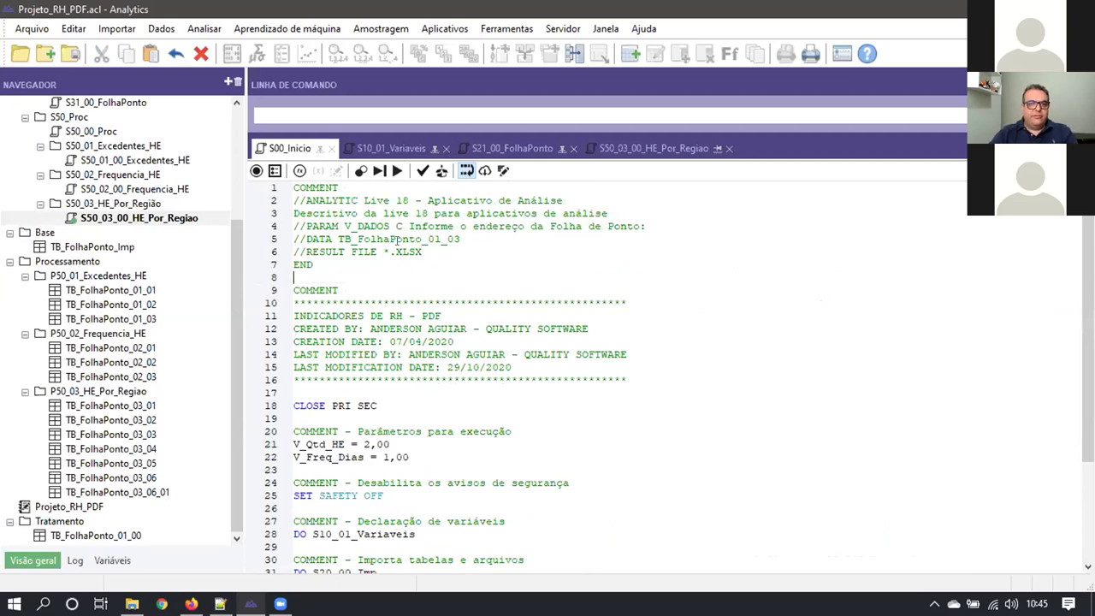
pyautogui.click(445, 277)
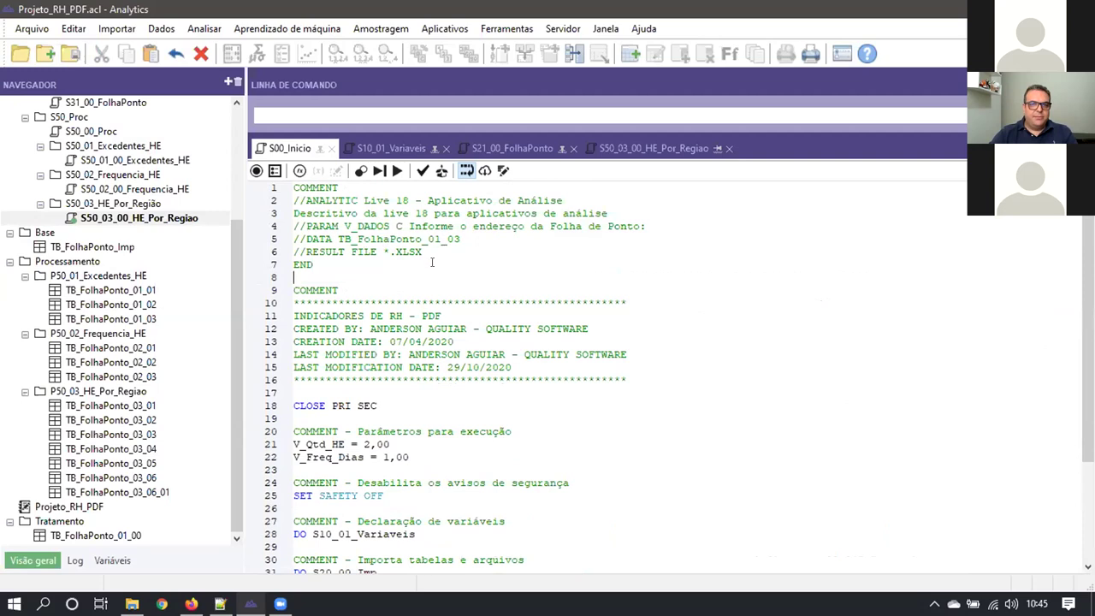
pyautogui.click(67, 56)
pyautogui.click(517, 360)
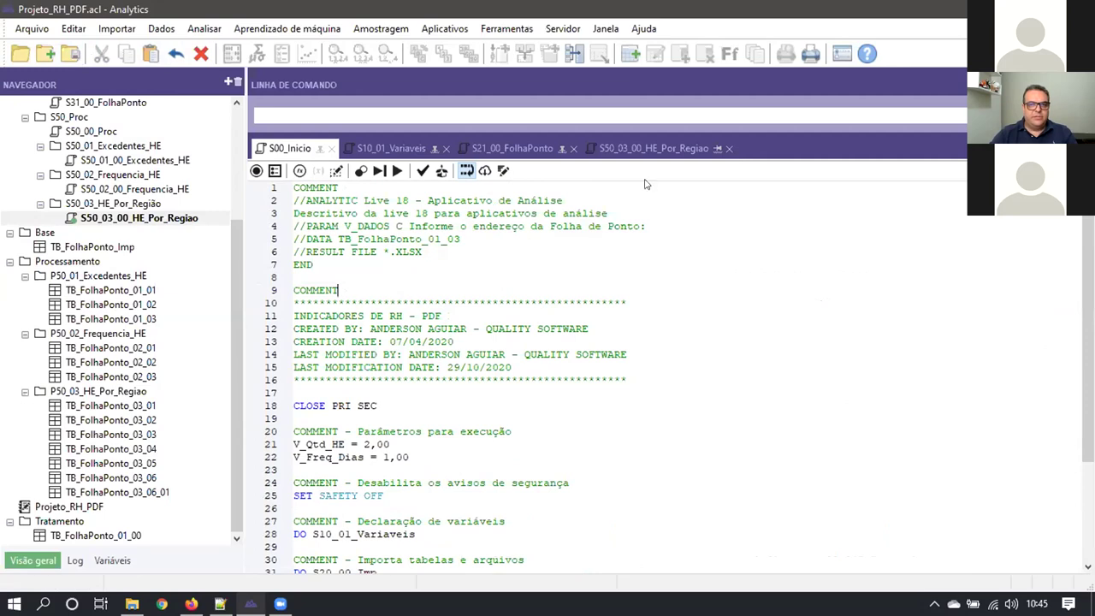
# Compare the folder path variables in S10_01_Variaveis with the DATA and RESULT tags in the S00_Inicio header
pyautogui.click(390, 147)
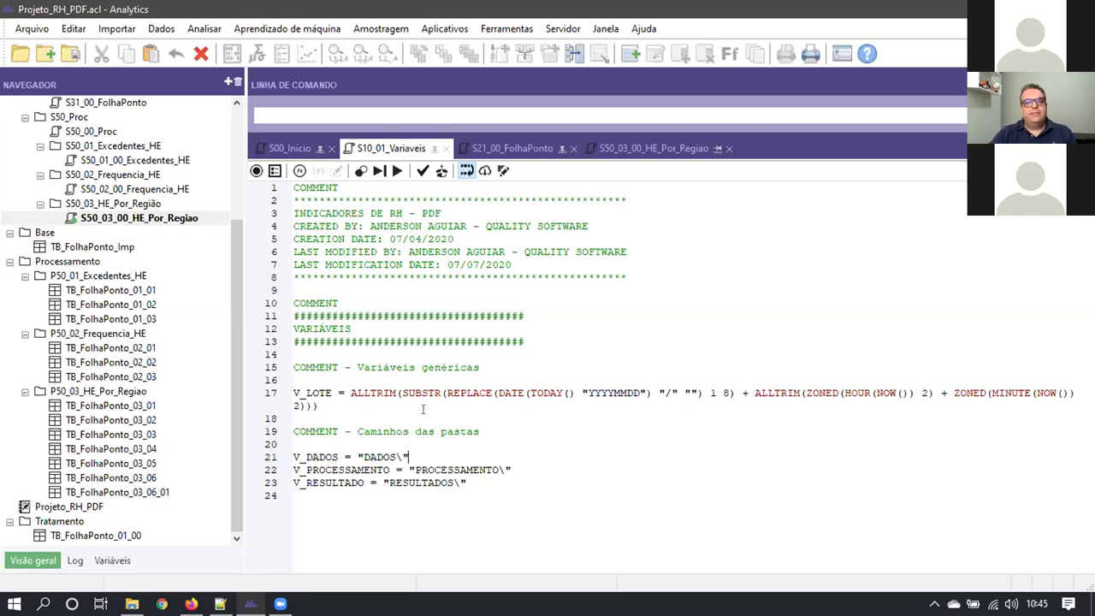
pyautogui.click(295, 148)
pyautogui.moveTo(422, 252); pyautogui.dragTo(290, 230)
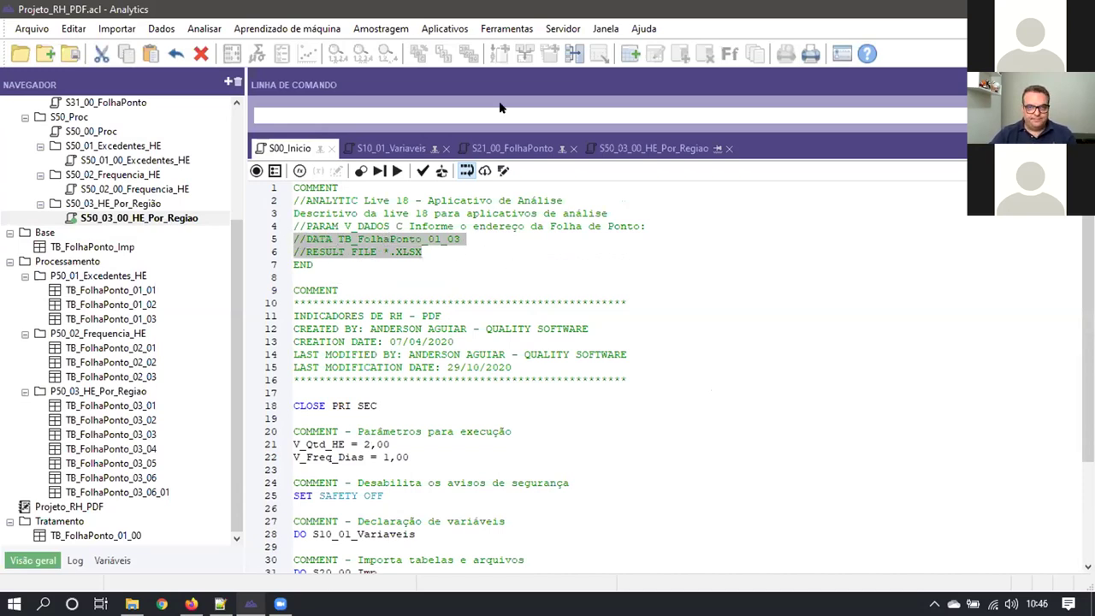
# Empty the folder paths assigned to V_PROCESSAMENTO and V_RESULTADO in S10_01_Variaveis, leaving only the quotation marks
pyautogui.click(390, 146)
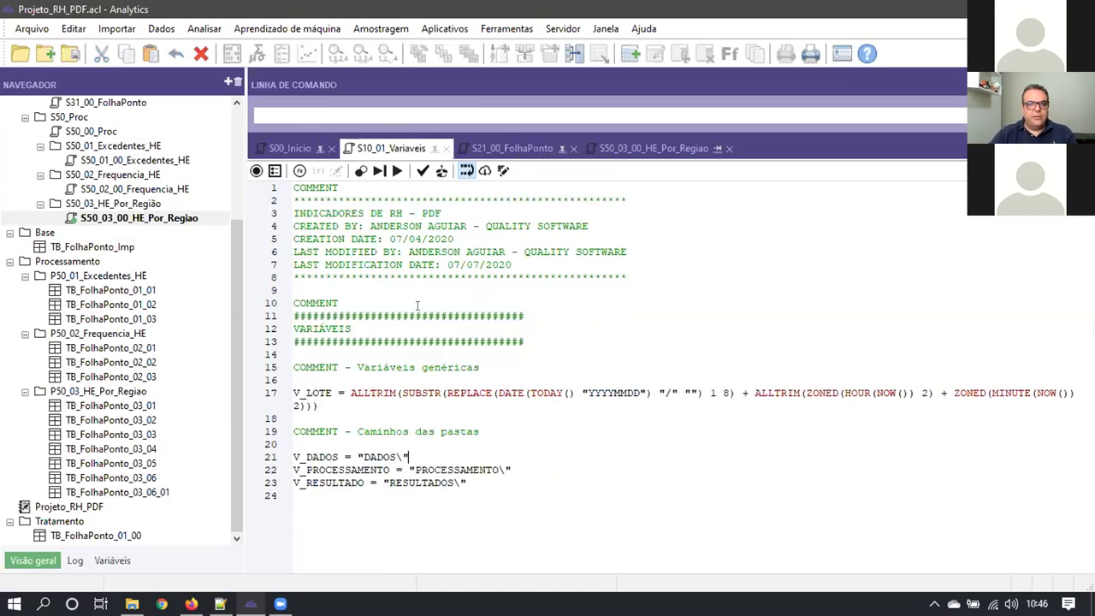
pyautogui.moveTo(416, 469); pyautogui.dragTo(505, 469)
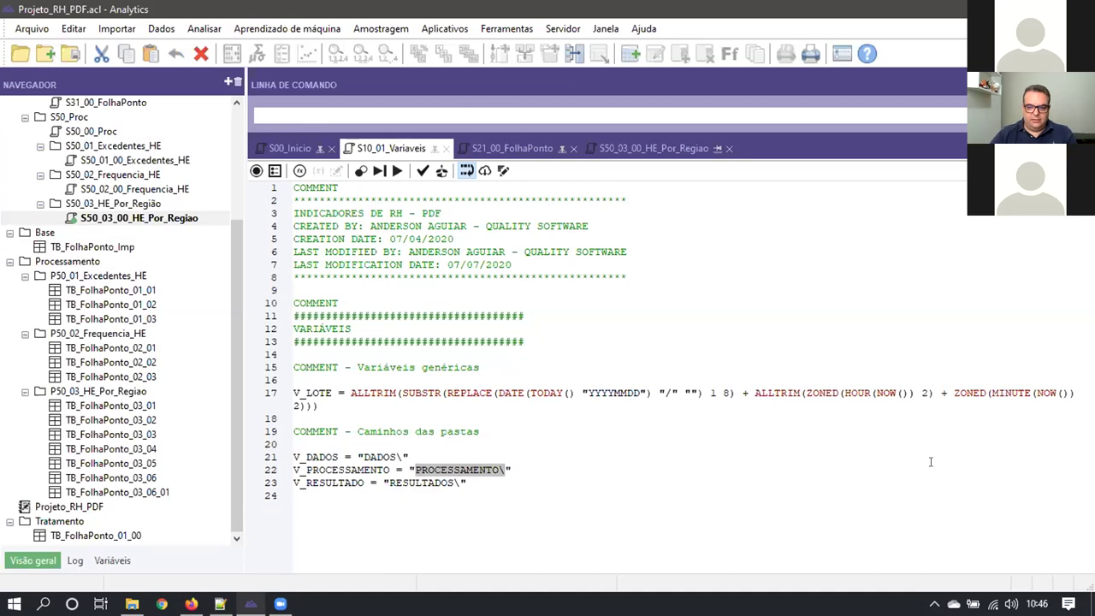
pyautogui.press('Delete')
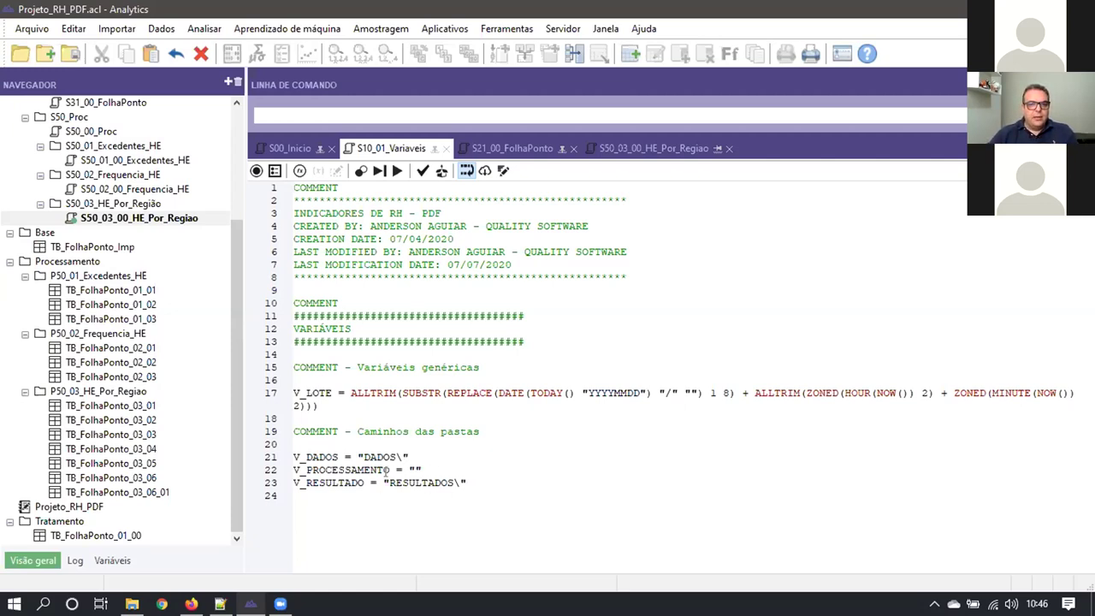
pyautogui.moveTo(389, 483); pyautogui.dragTo(458, 483)
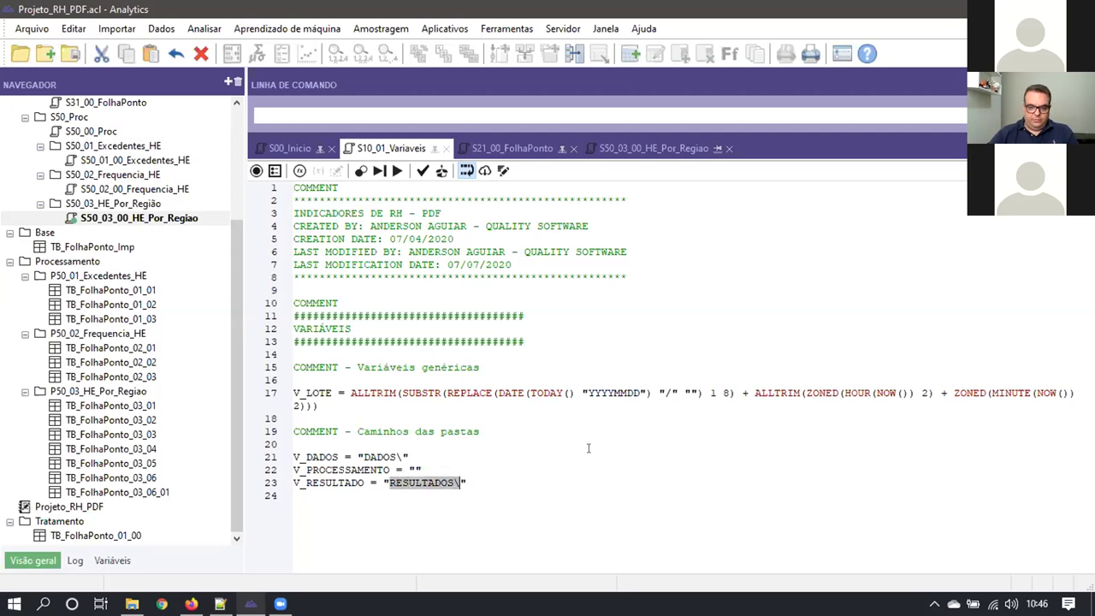
pyautogui.press('Return')
pyautogui.press('BackSpace')
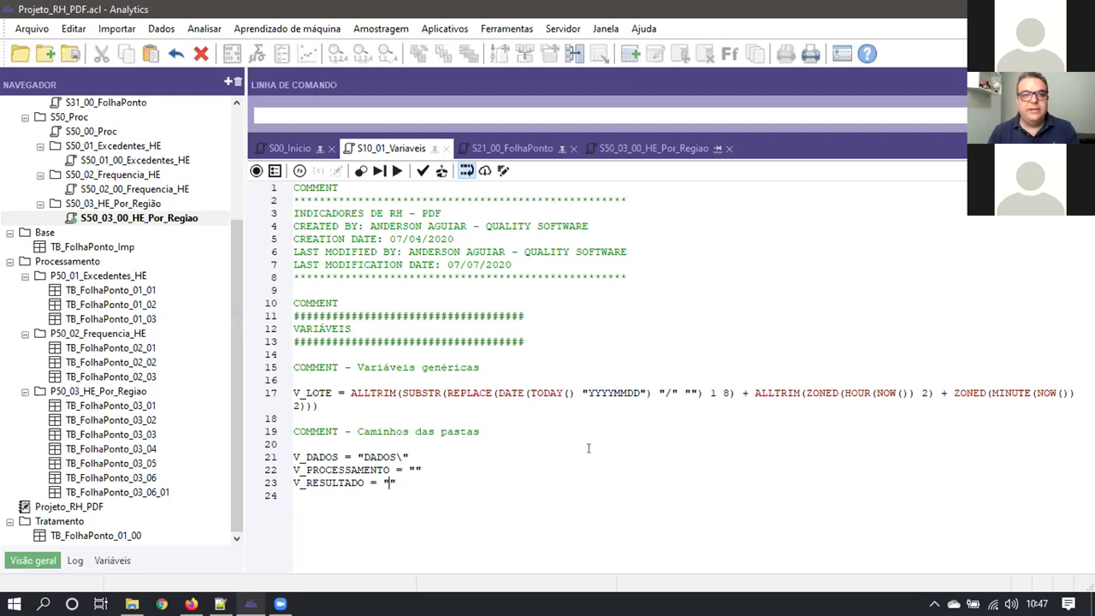
# Empty the V_DADOS path in S10_01_Variaveis and comment the line out with COMM
pyautogui.click(289, 148)
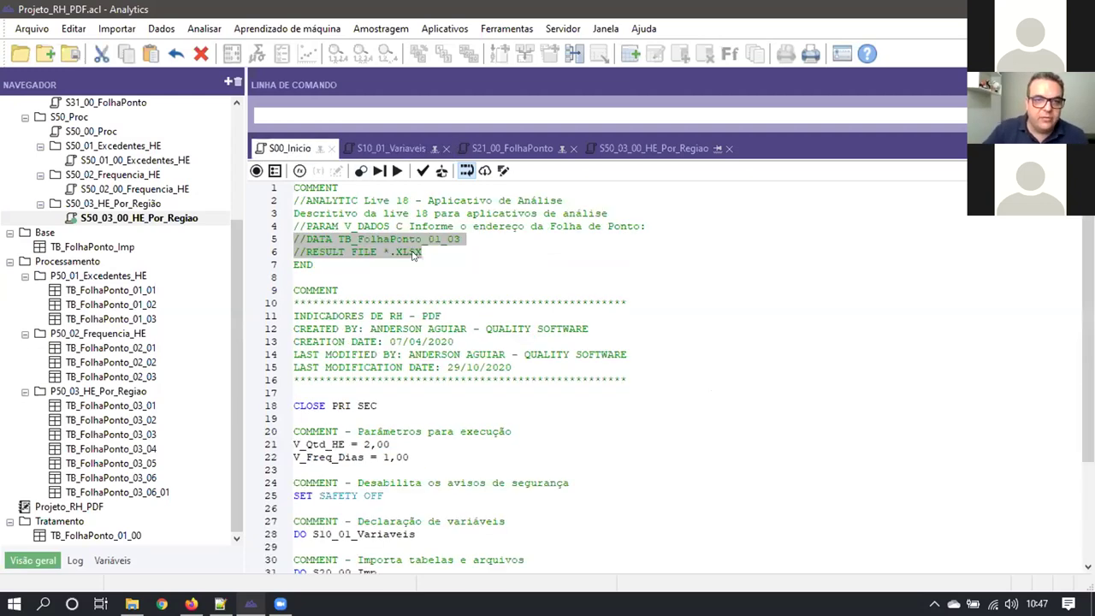
pyautogui.click(405, 151)
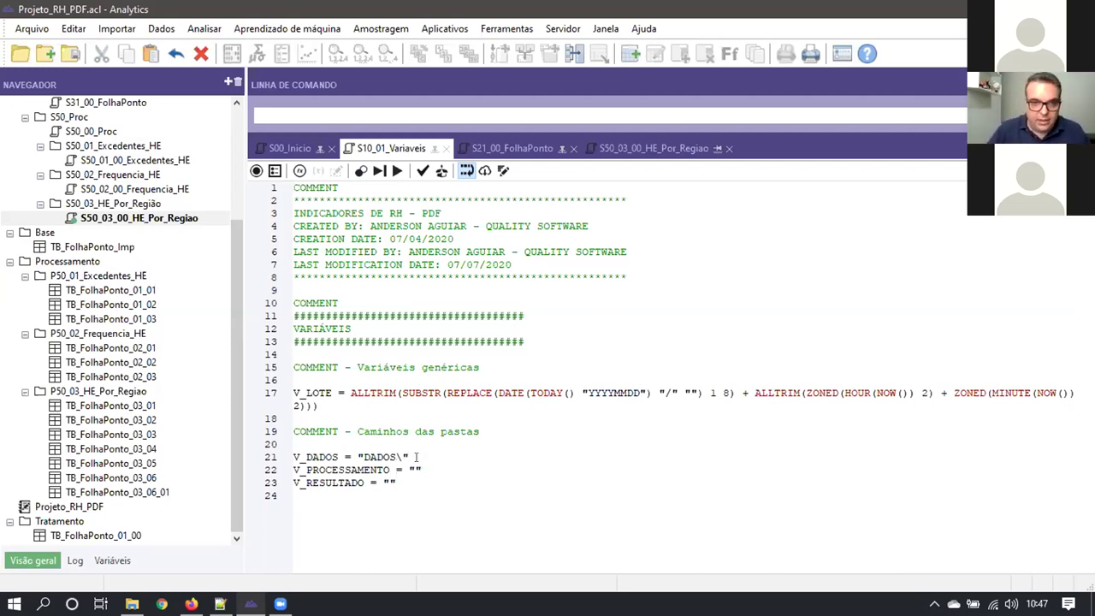
pyautogui.hotkey('shift', 'Left')
pyautogui.hotkey('shift', 'Left')
pyautogui.hotkey('shift', 'Left')
pyautogui.hotkey('shift', 'Left')
pyautogui.hotkey('shift', 'Left')
pyautogui.hotkey('shift', 'Left')
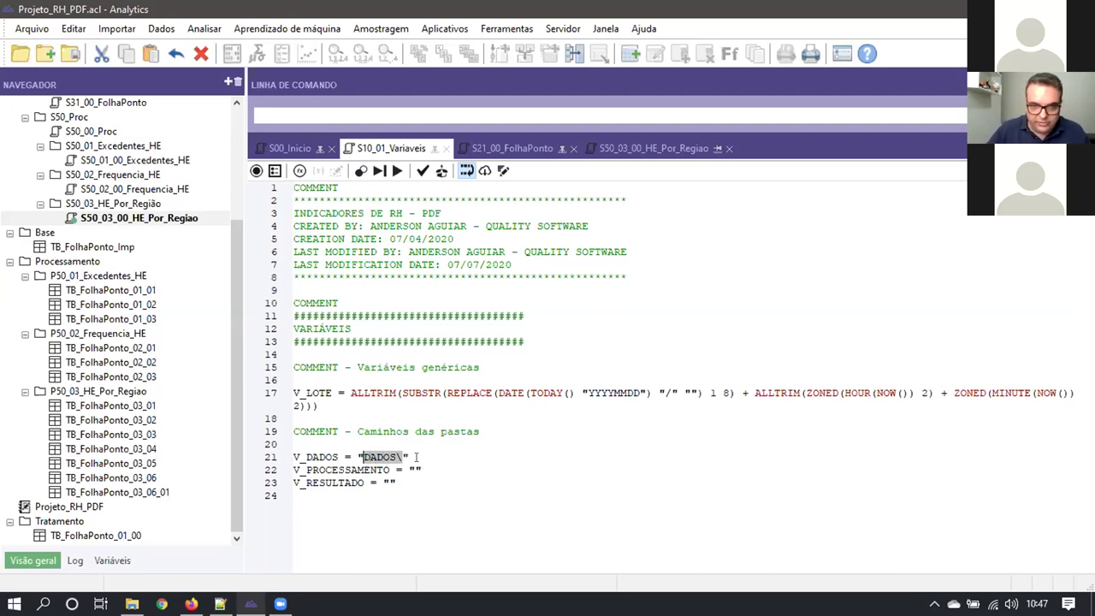
pyautogui.press('BackSpace')
pyautogui.press('Home')
pyautogui.write('COMM')
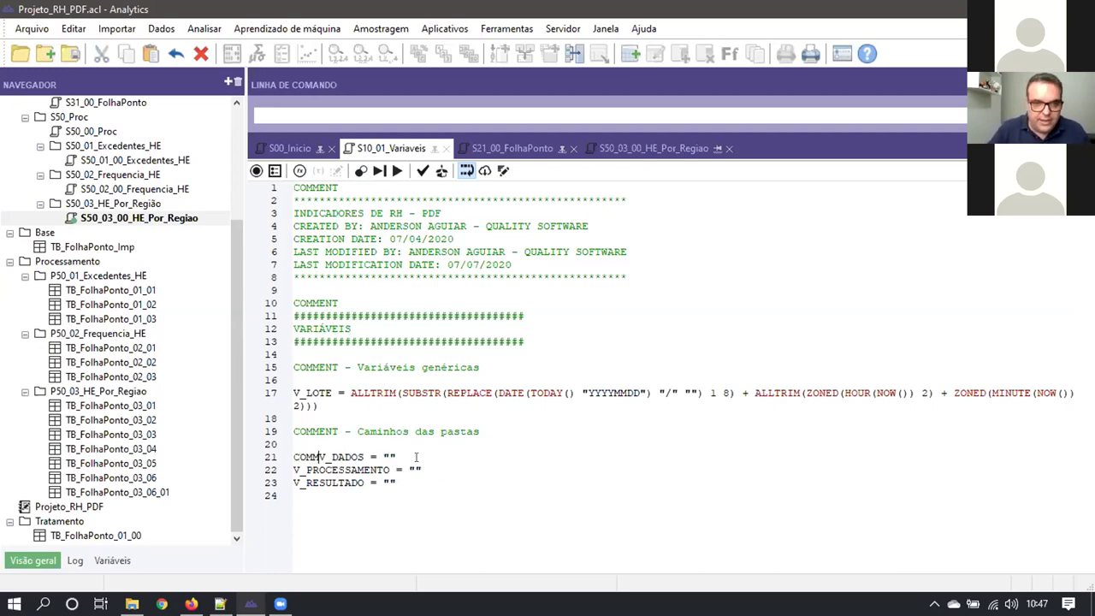
# Check the V_DADOS parameter in the S00_Inicio header against the commented-out V_DADOS line in S10_01_Variaveis
pyautogui.click(289, 148)
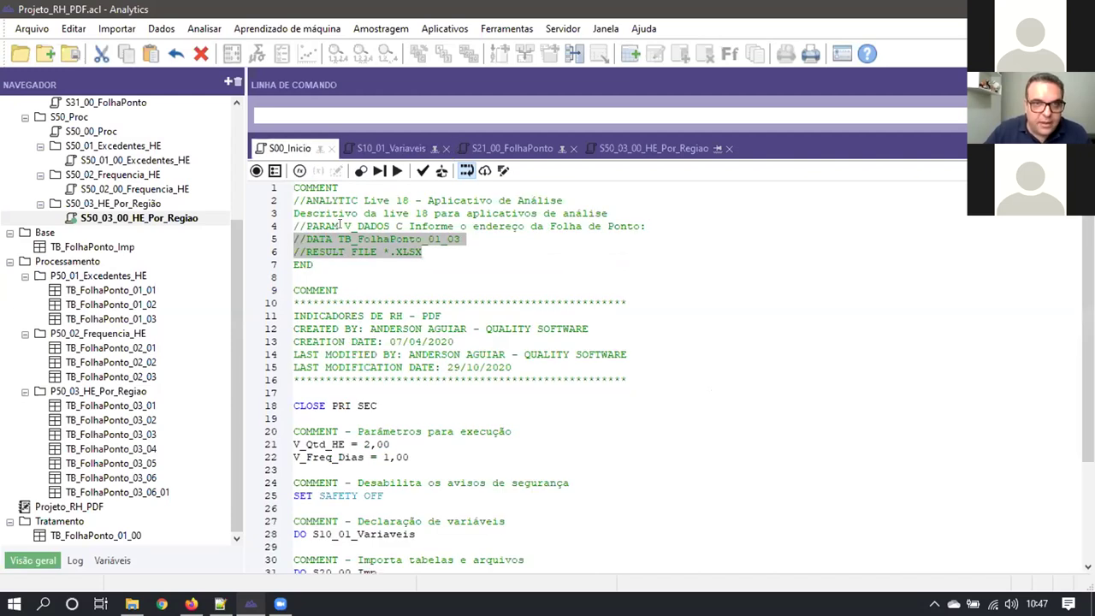
pyautogui.click(356, 226)
pyautogui.write('V_')
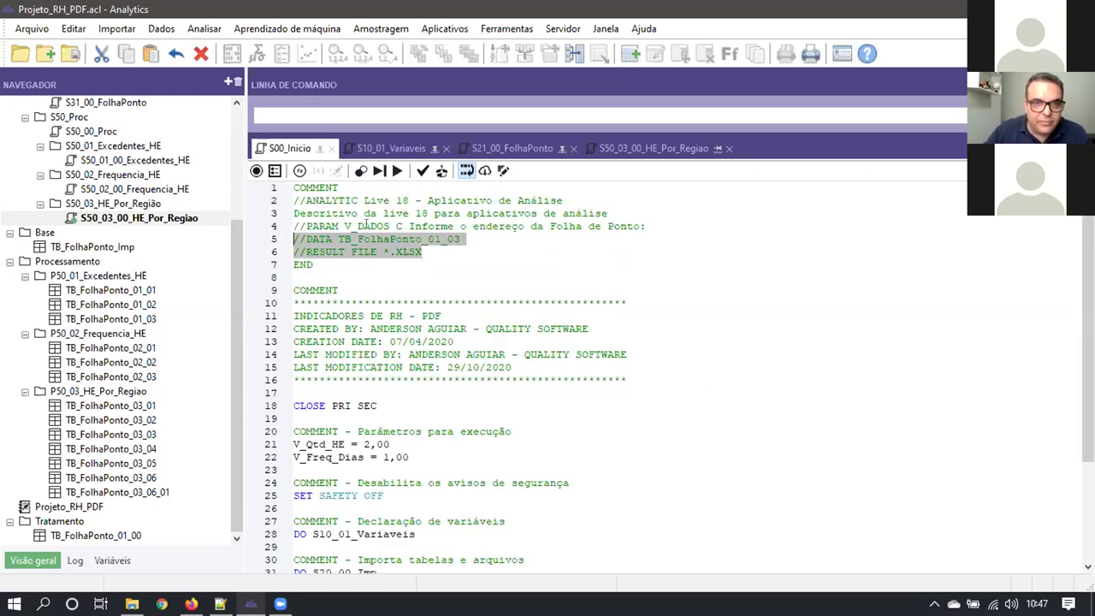
pyautogui.click(367, 226)
pyautogui.click(391, 148)
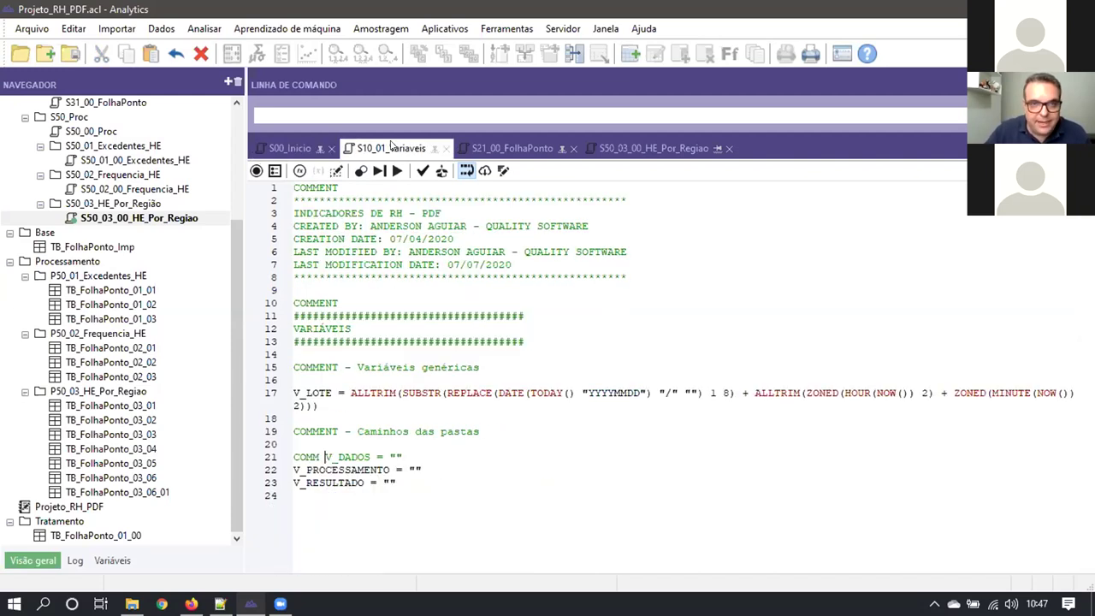
pyautogui.click(454, 475)
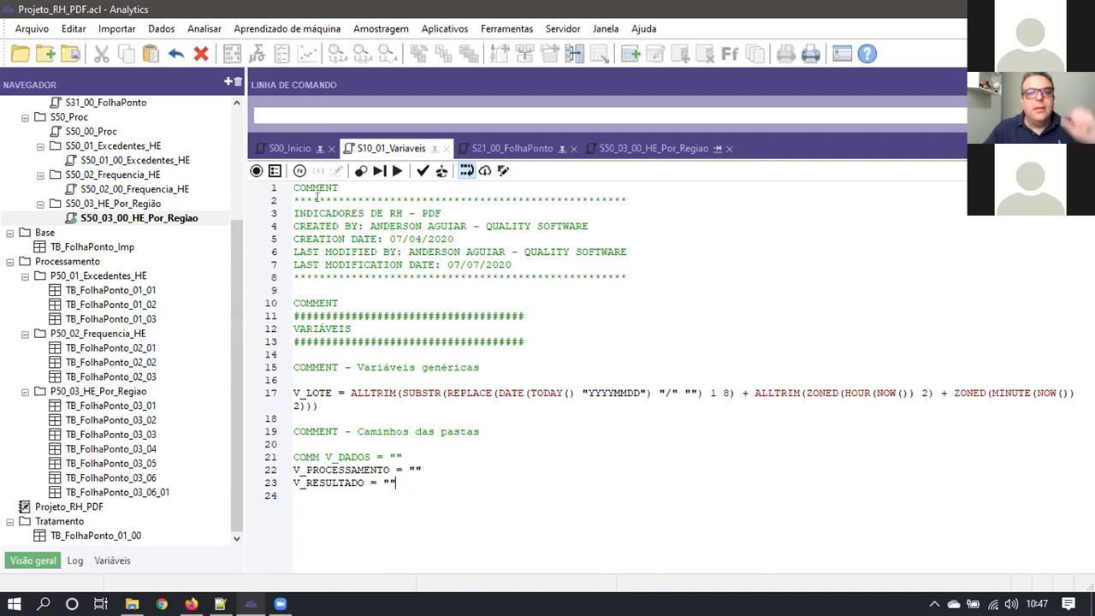
pyautogui.click(299, 148)
pyautogui.click(394, 143)
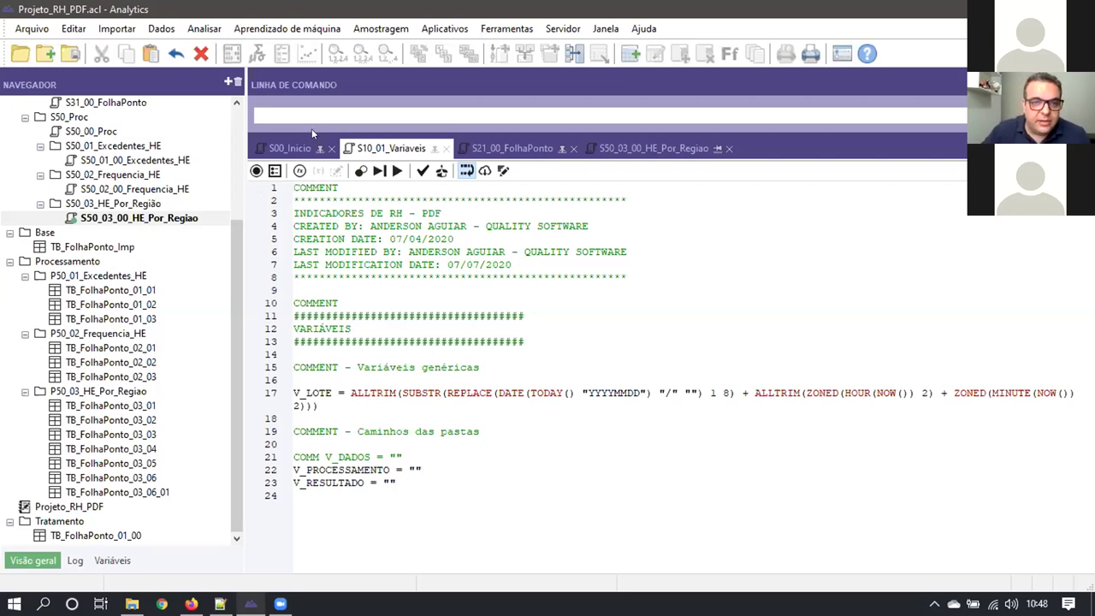
# Return to the S00_Inicio script and save the project with the edited path variables
pyautogui.click(290, 148)
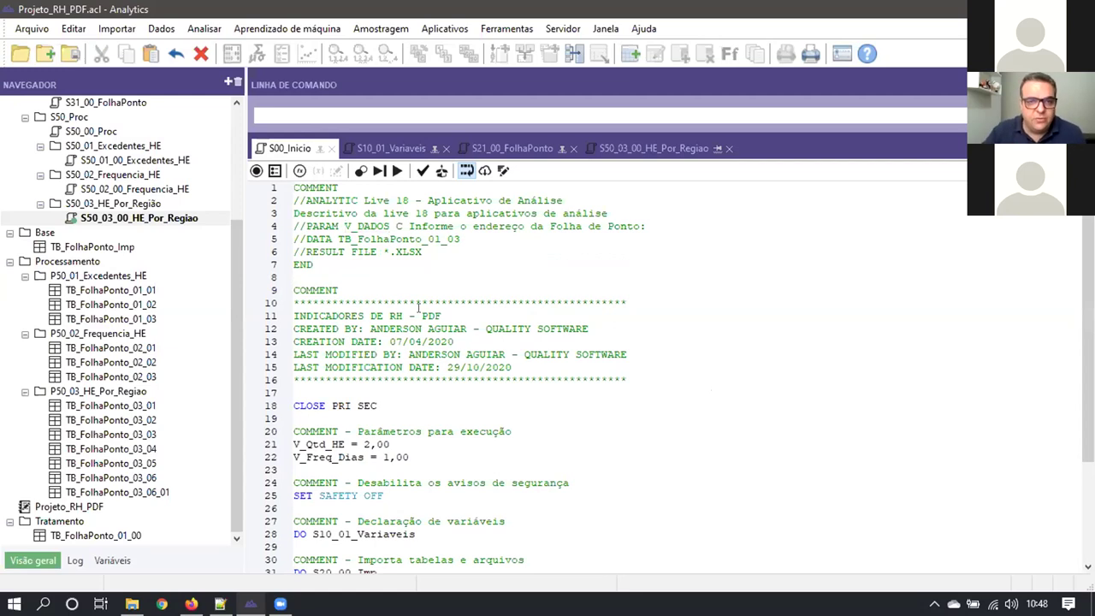
pyautogui.scroll(-4, 419, 311)
pyautogui.scroll(4, 420, 316)
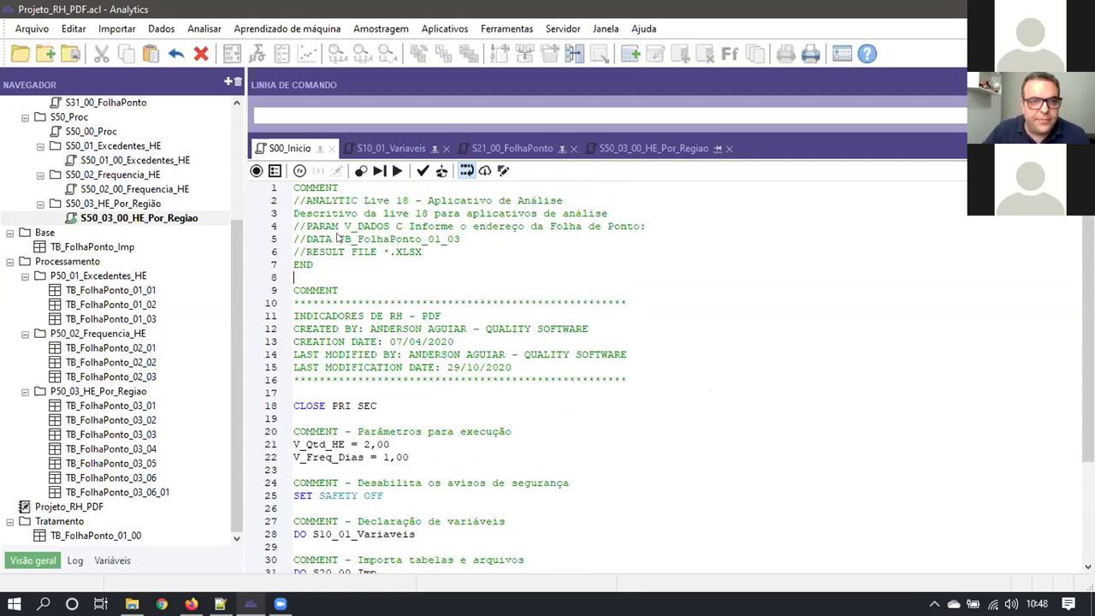
pyautogui.click(70, 53)
pyautogui.click(542, 361)
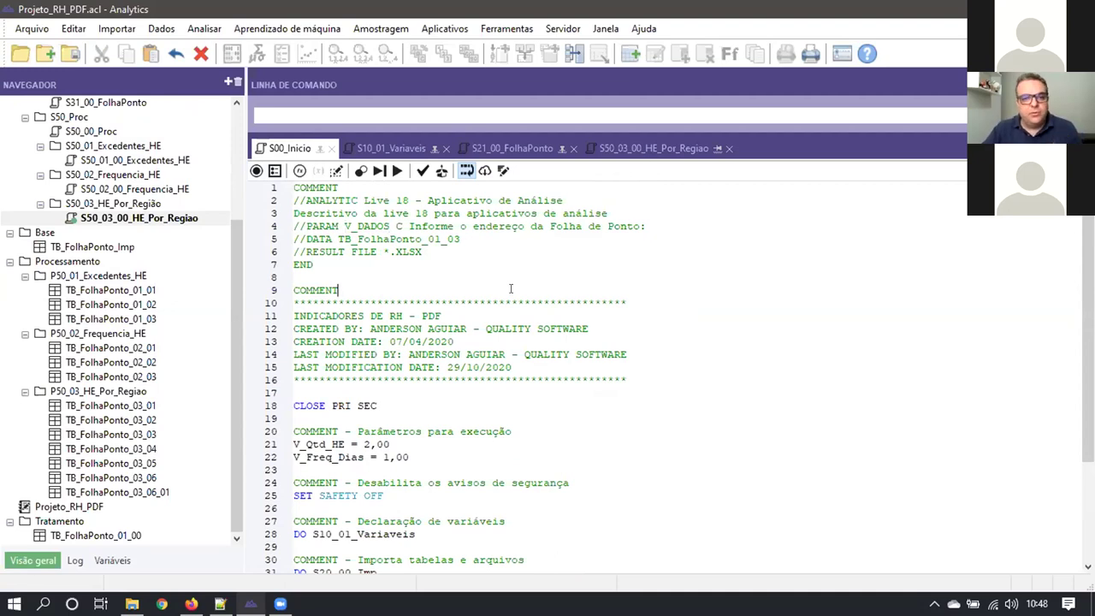
# Delete the Base, Processamento and Tratamento folders with their tables from the project
pyautogui.click(34, 233)
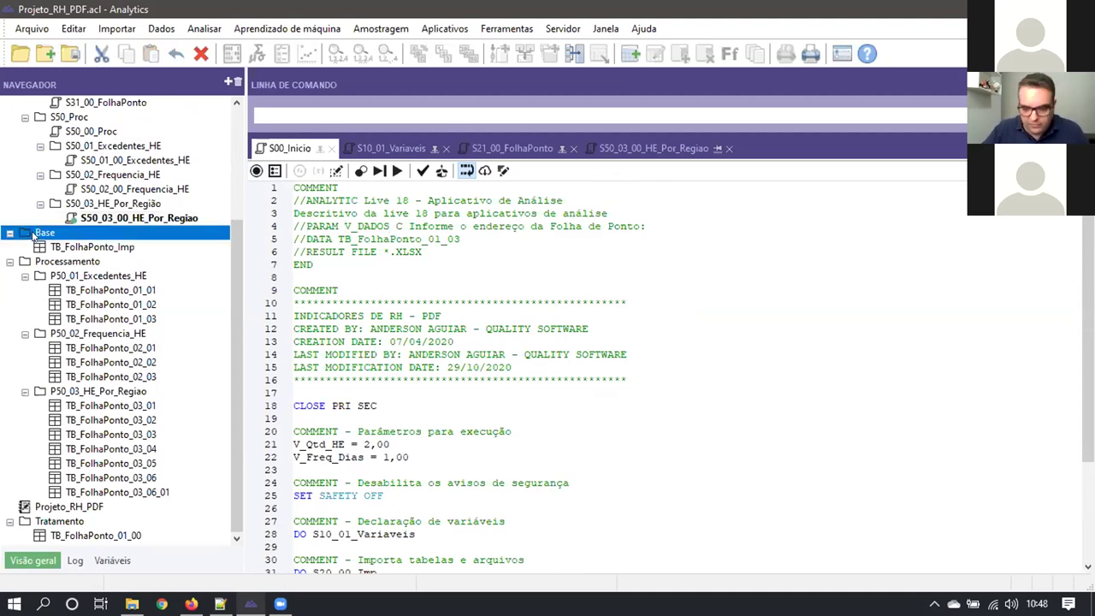
pyautogui.press('Delete')
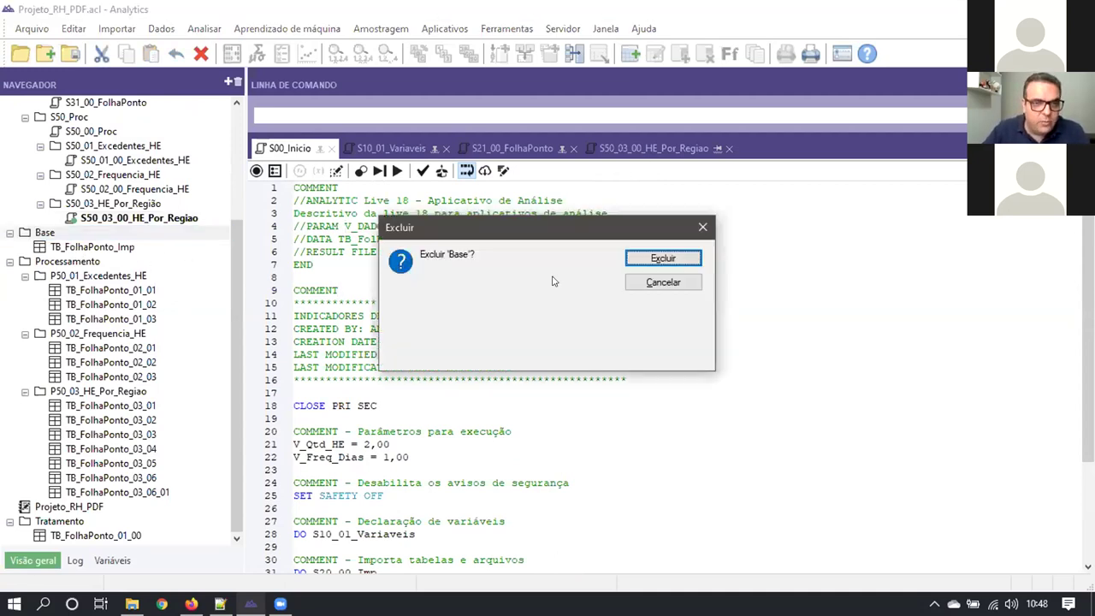
pyautogui.click(663, 259)
pyautogui.press('Delete')
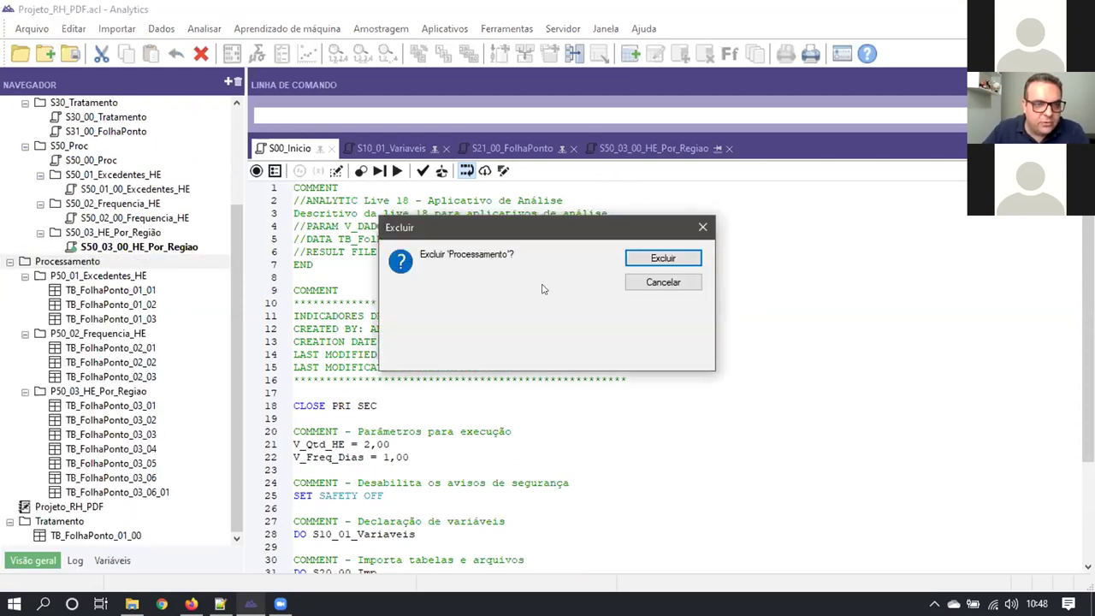
pyautogui.click(663, 259)
pyautogui.click(56, 405)
pyautogui.press('Delete')
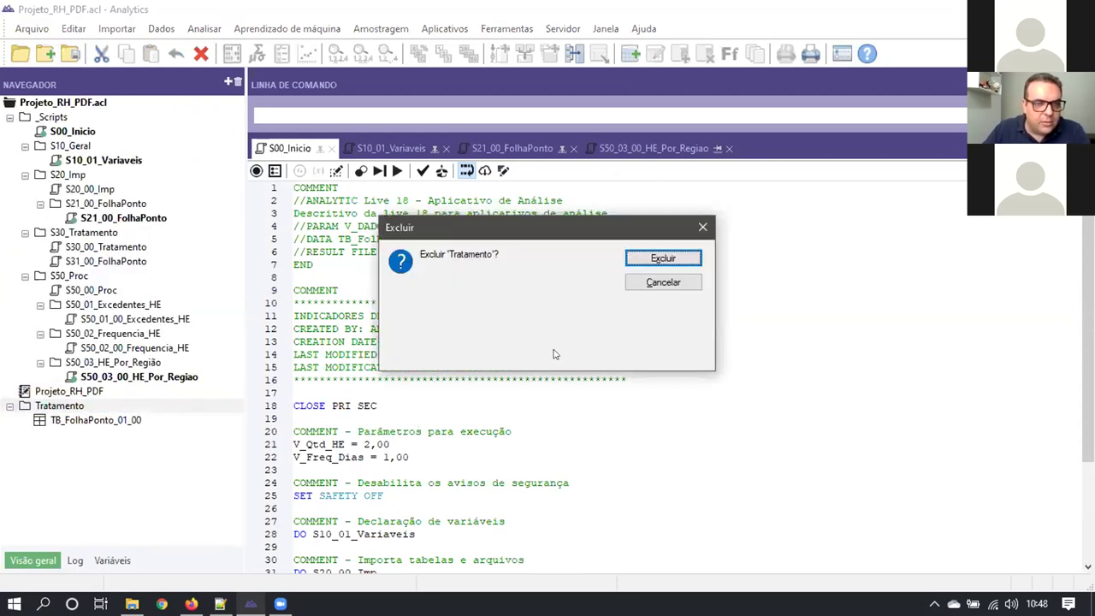
pyautogui.click(663, 259)
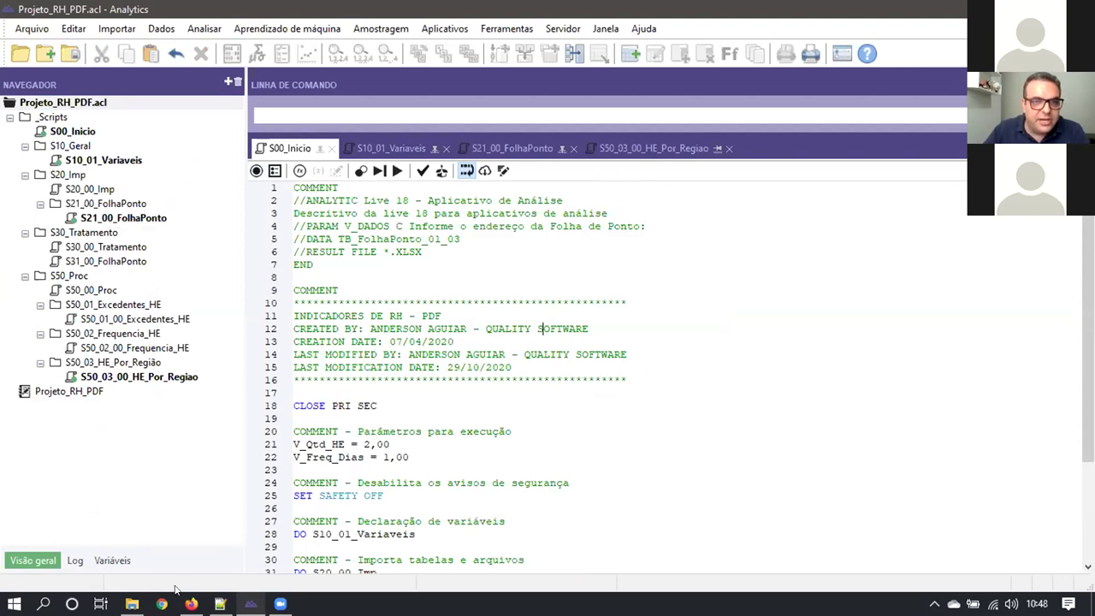
# Switch to File Explorer and permanently delete all the .FIL files in the project's Processamento folder
pyautogui.click(132, 604)
pyautogui.doubleClick(334, 213)
pyautogui.hotkey('ctrl', 'a')
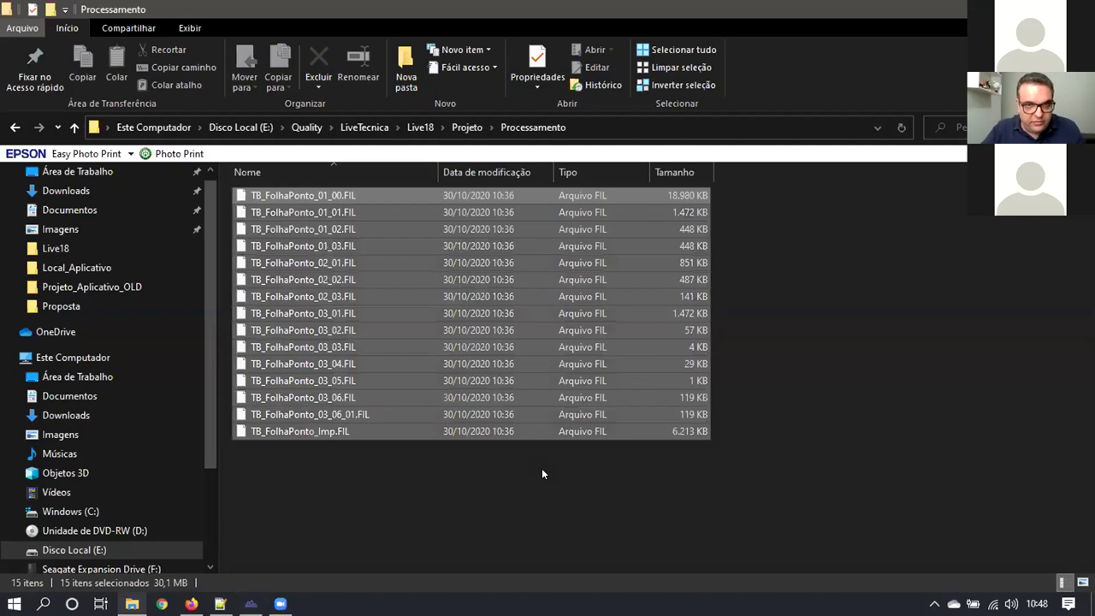
pyautogui.hotkey('shift', 'Delete')
pyautogui.press('Return')
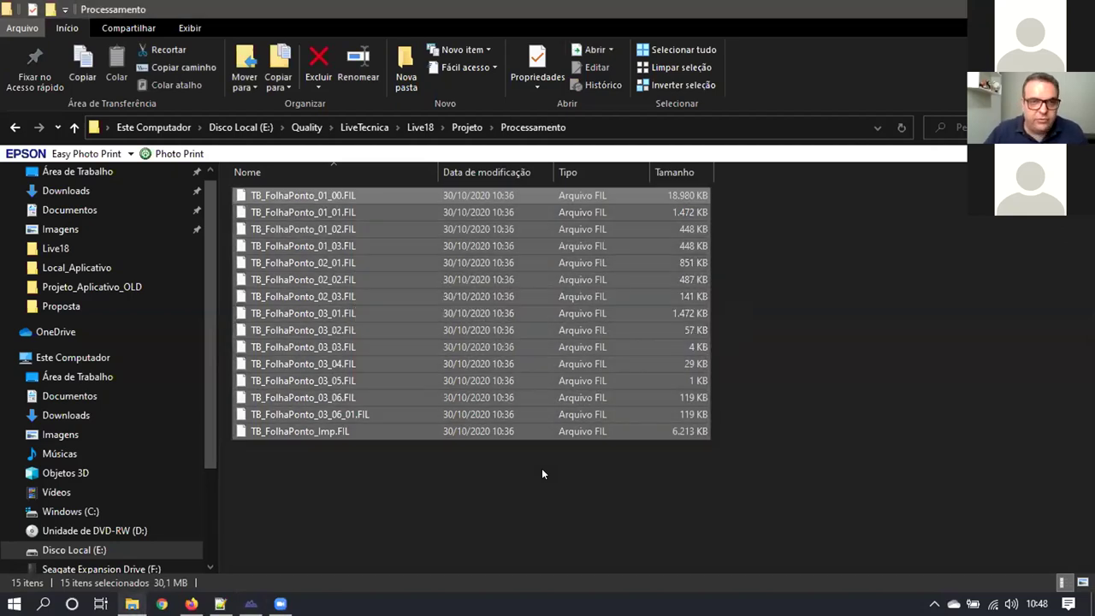
# Delete FolhaPonto_HE.xlsx from the Resultados folder and return to the Projeto folder
pyautogui.click(467, 126)
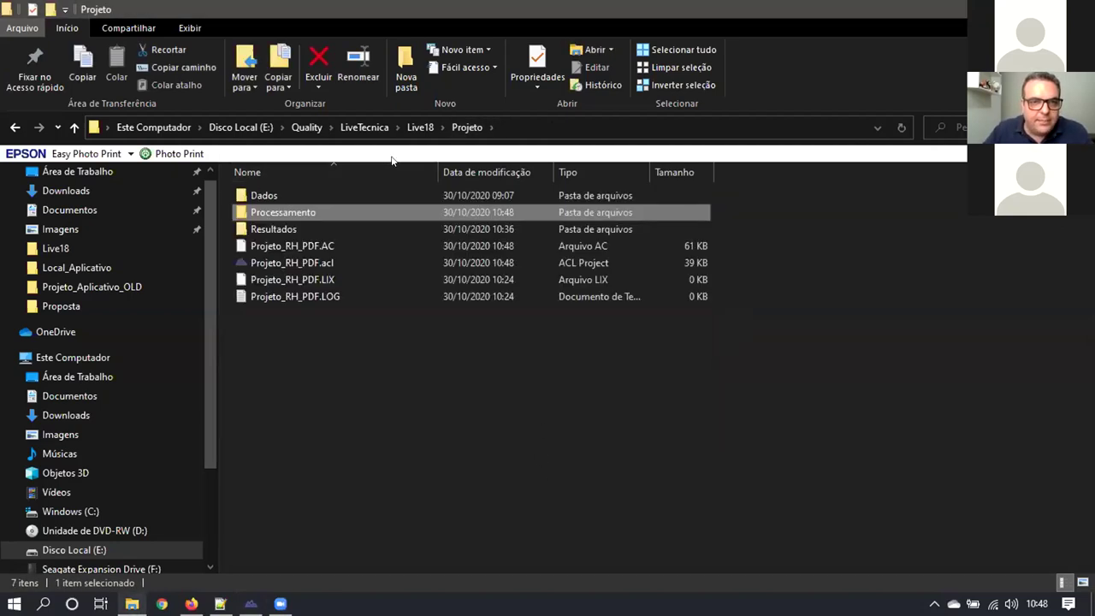
pyautogui.doubleClick(324, 227)
pyautogui.click(325, 196)
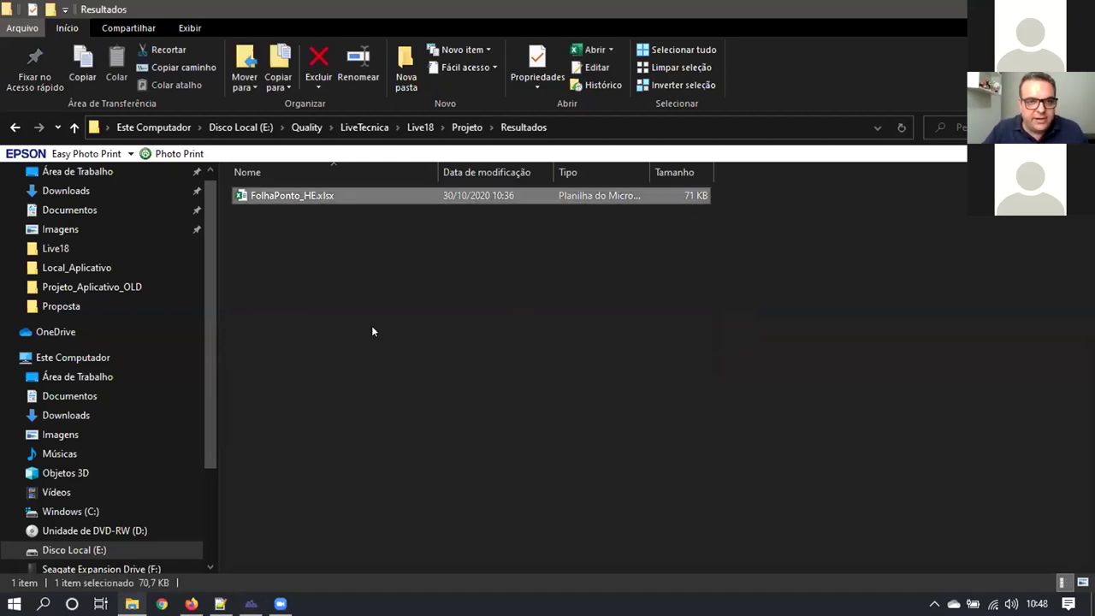
pyautogui.press('Delete')
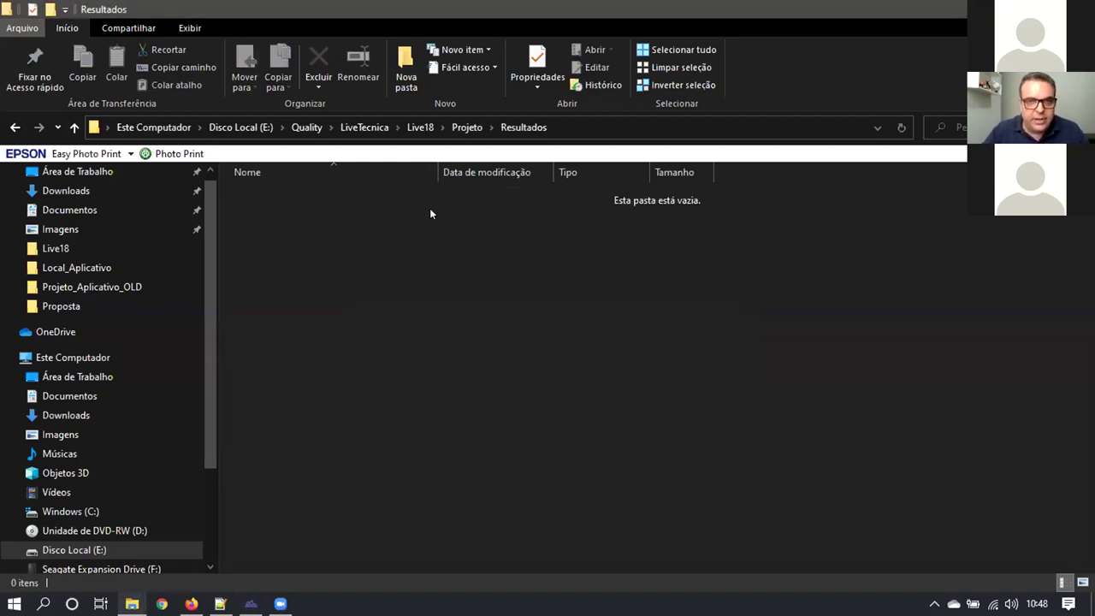
pyautogui.click(467, 127)
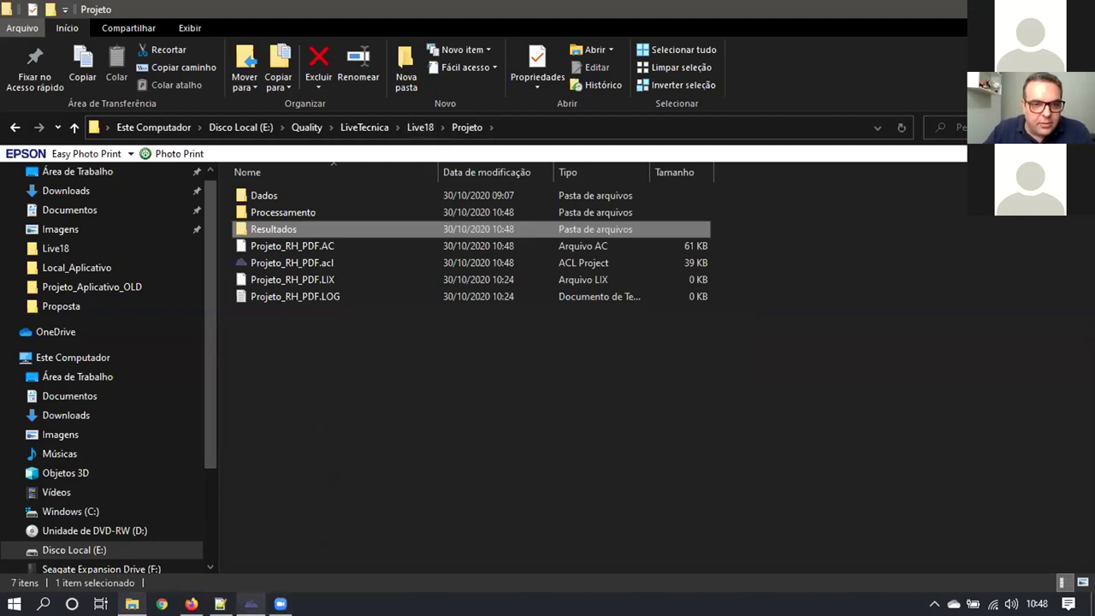
# Switch back to Analytics and open the Projeto_RH_PDF project as an analysis app
pyautogui.click(251, 604)
pyautogui.click(492, 393)
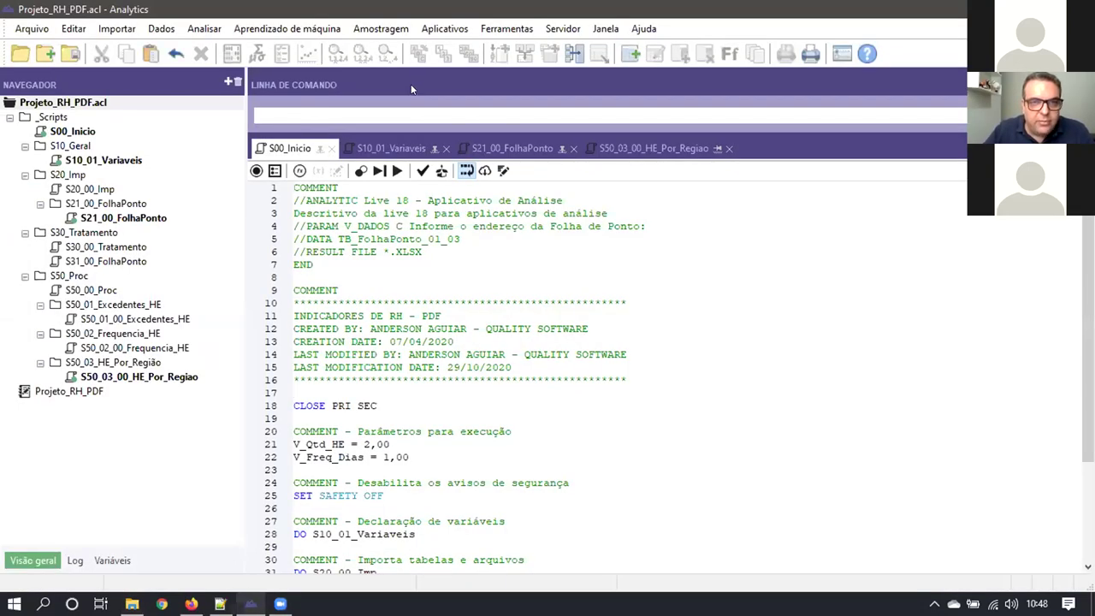
pyautogui.click(494, 31)
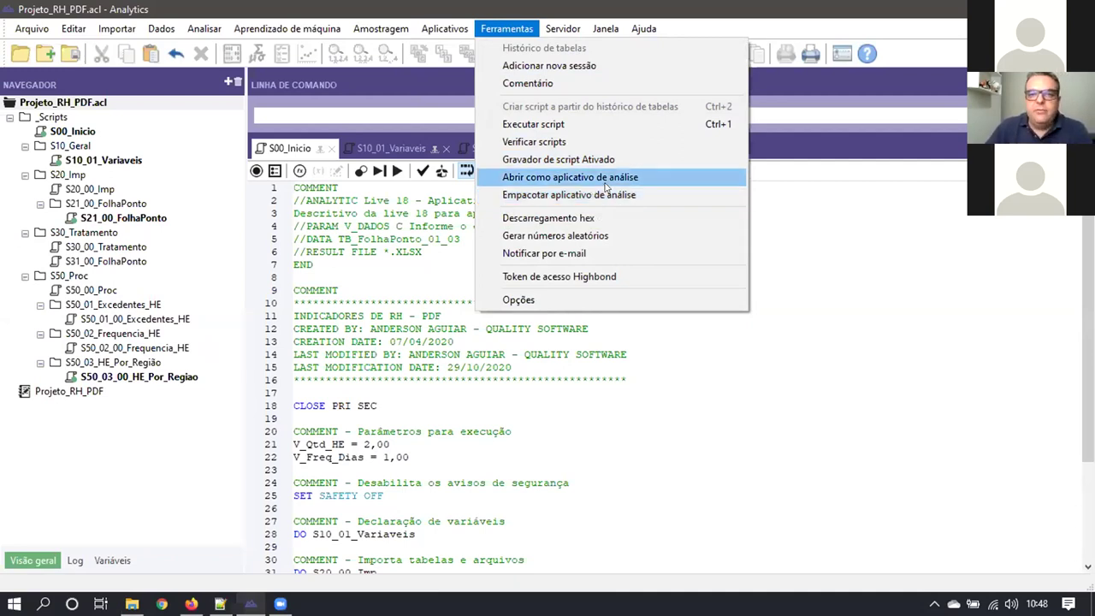
pyautogui.click(852, 215)
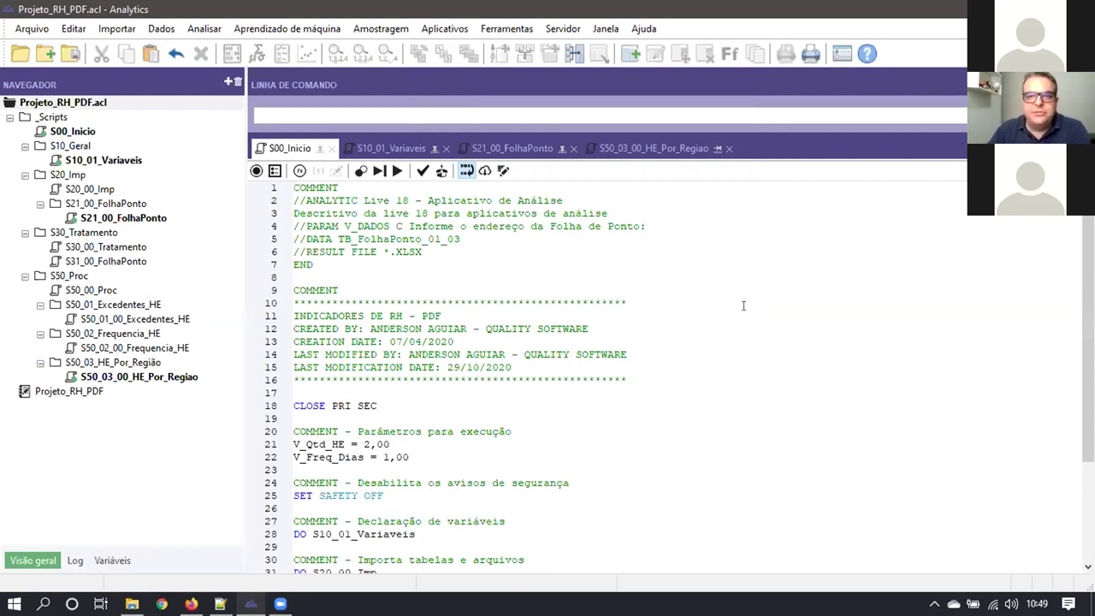
pyautogui.click(444, 249)
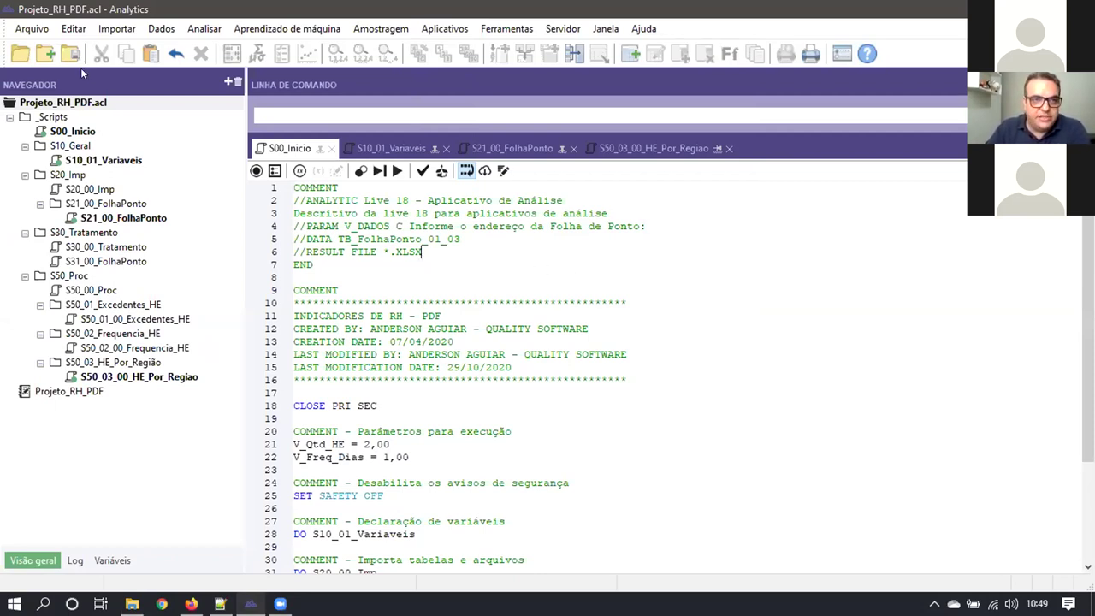
pyautogui.click(531, 32)
pyautogui.click(556, 177)
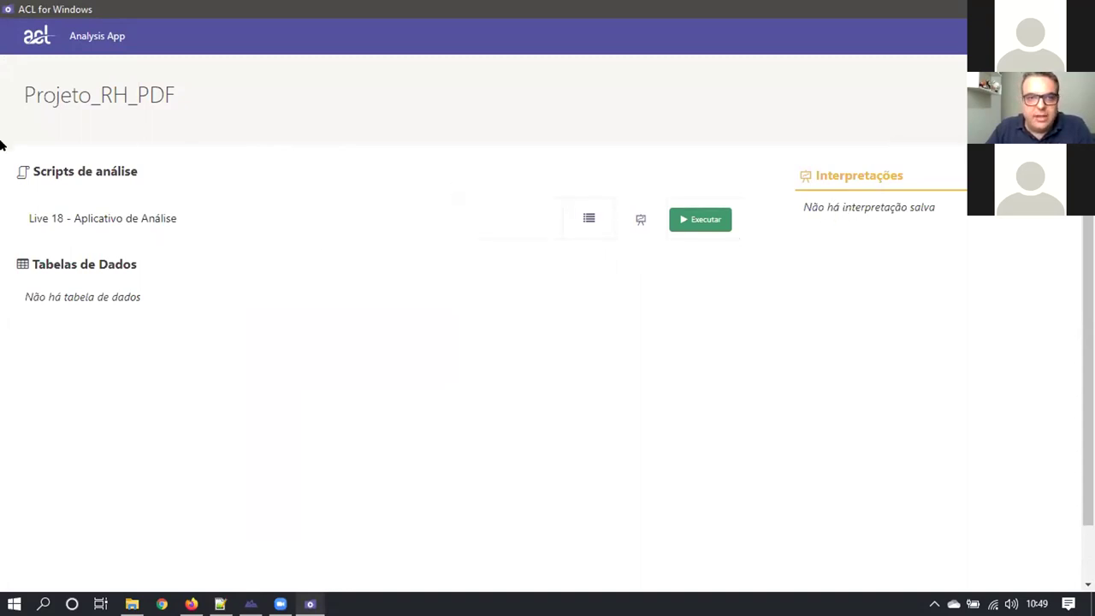
pyautogui.click(697, 222)
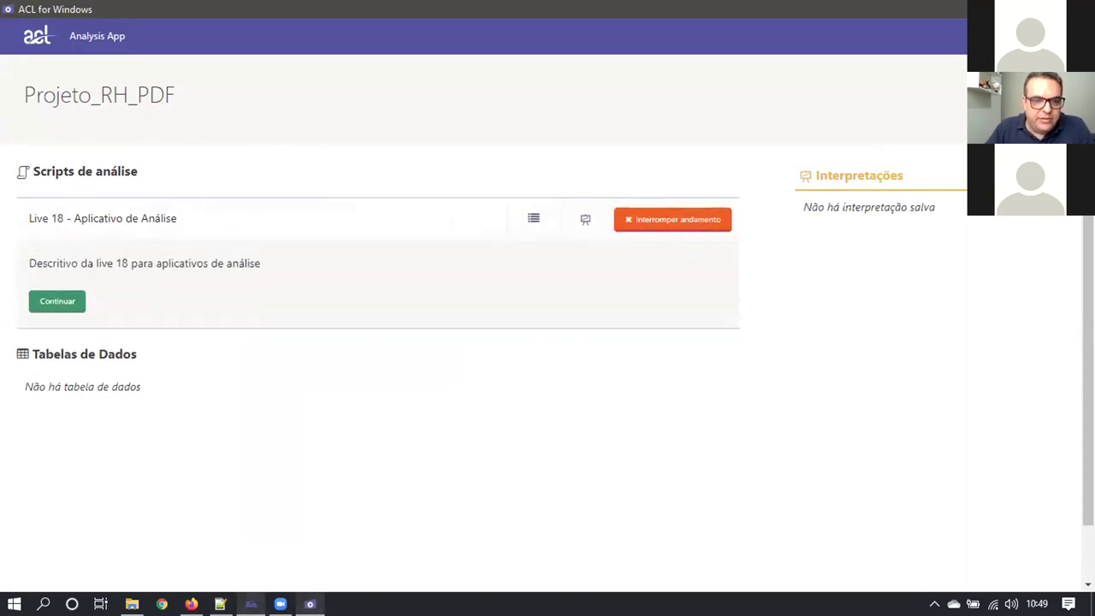
pyautogui.click(250, 604)
pyautogui.moveTo(363, 199); pyautogui.dragTo(563, 200)
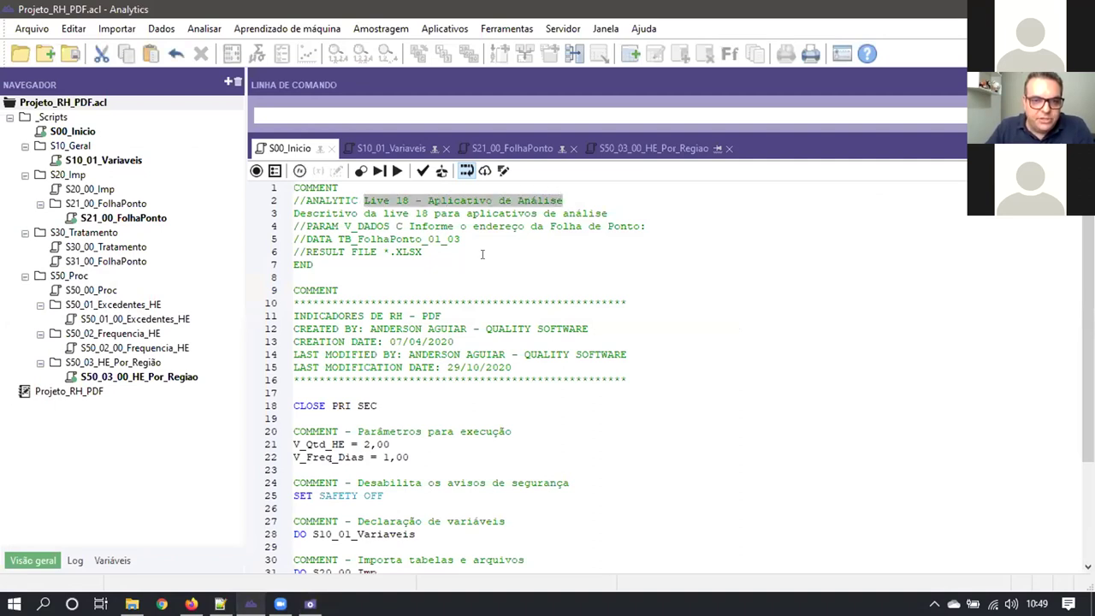
pyautogui.click(309, 604)
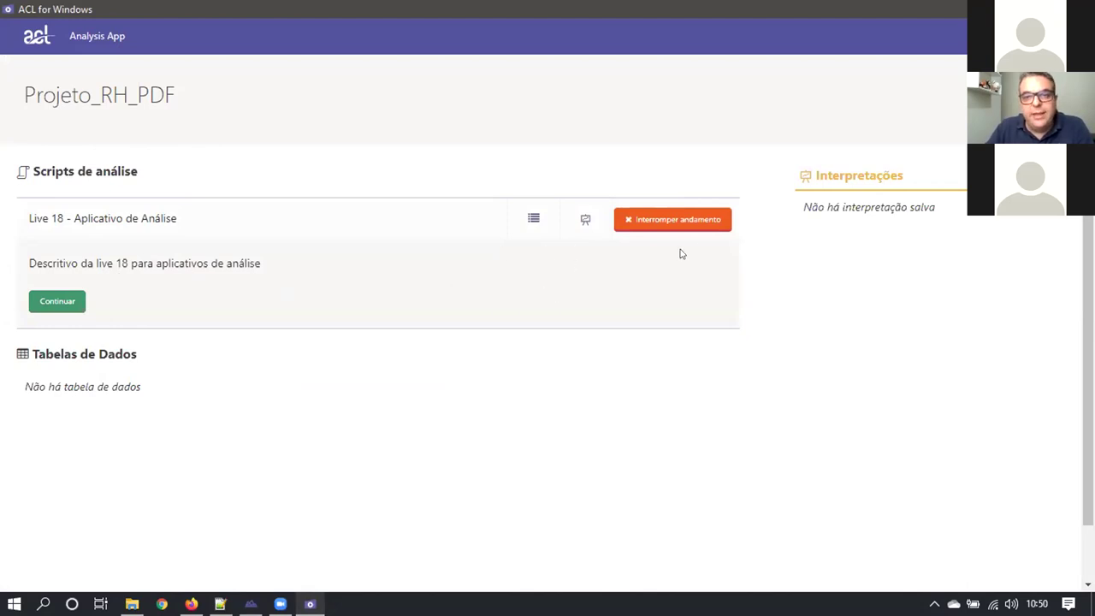
pyautogui.click(665, 221)
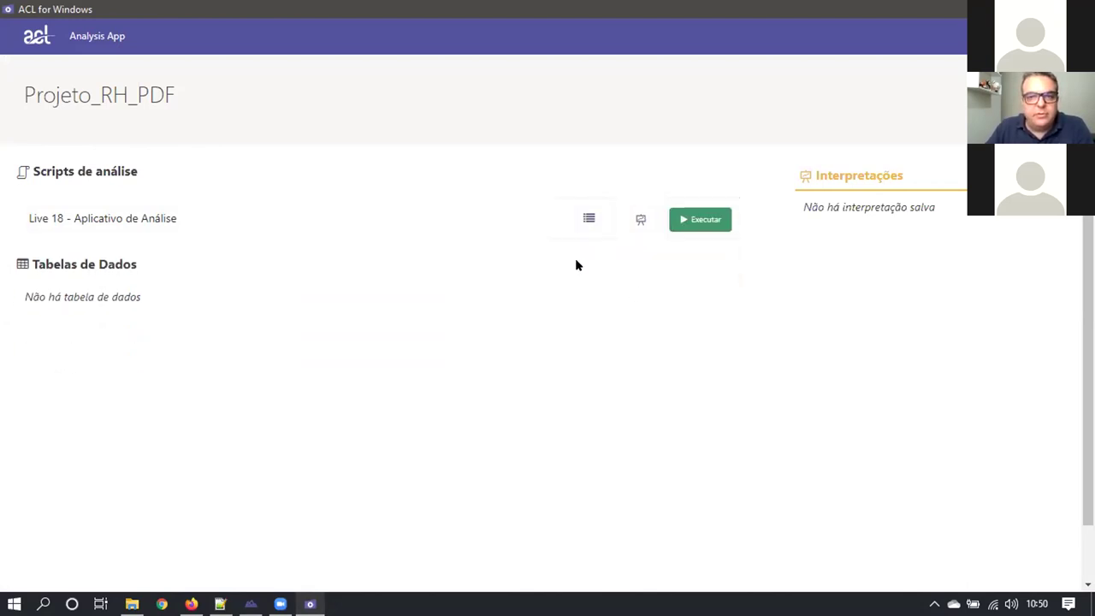
# Start the Live 18 - Aplicativo de Análise script and review the S10_01_Variaveis and S00_Inicio scripts in Analytics before returning to the app
pyautogui.click(676, 224)
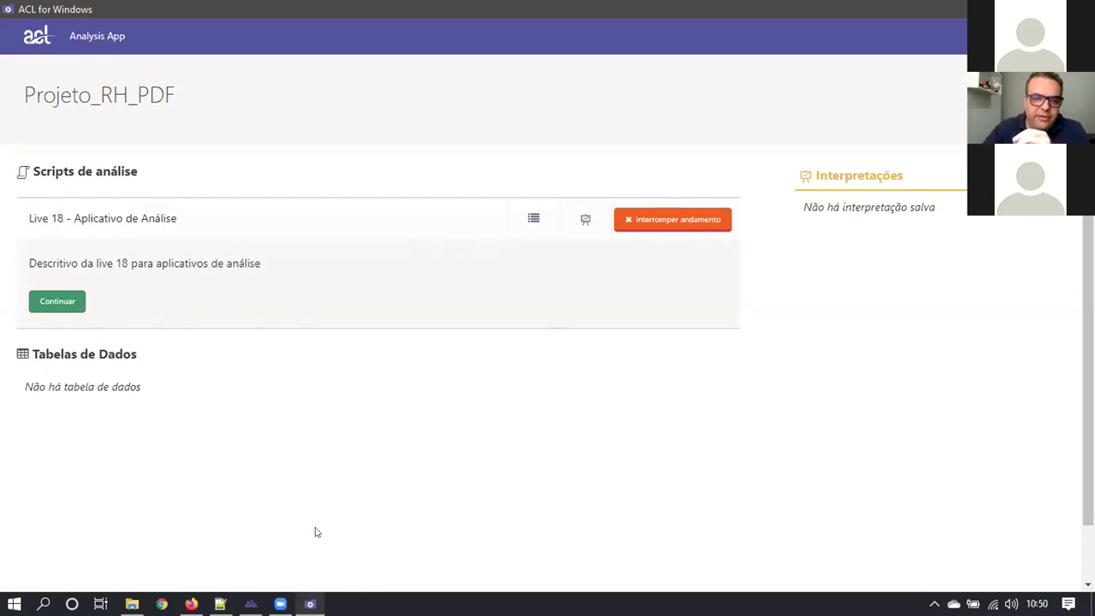
pyautogui.click(251, 604)
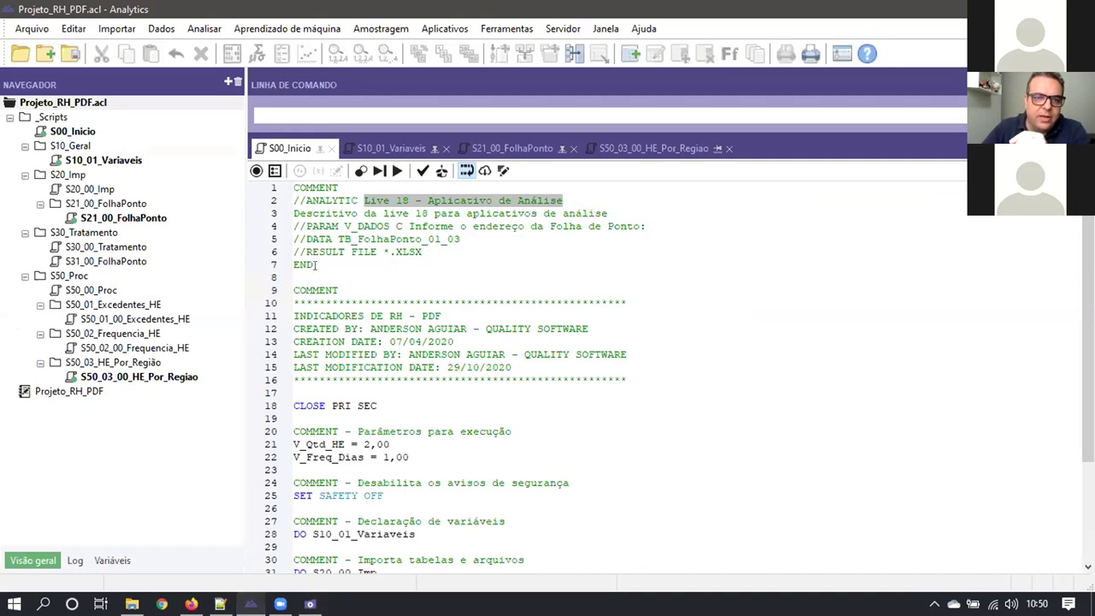
pyautogui.click(378, 151)
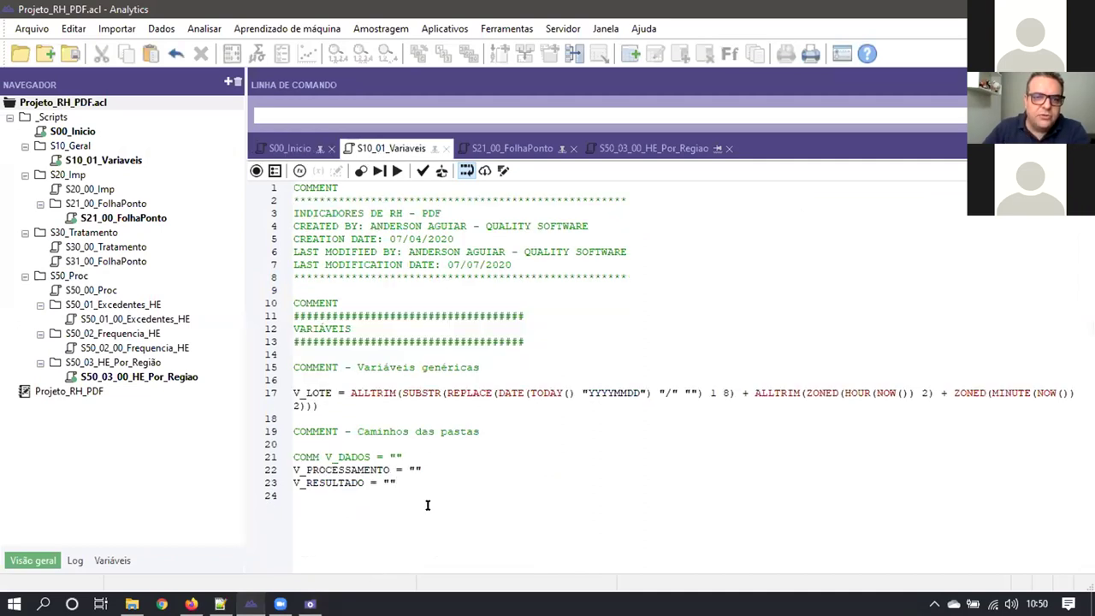
pyautogui.click(283, 149)
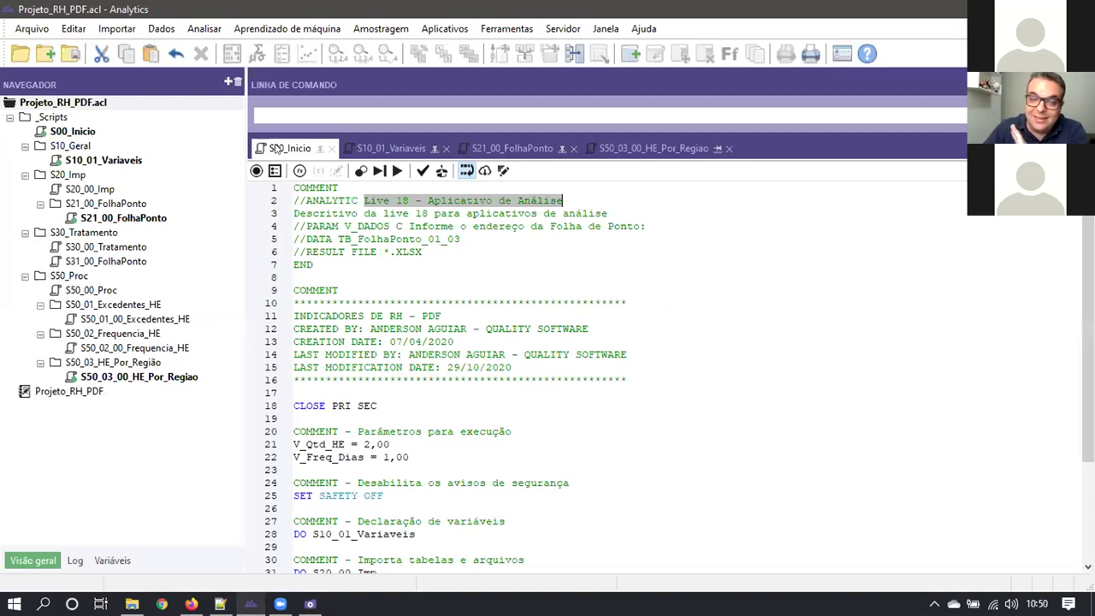
pyautogui.click(486, 262)
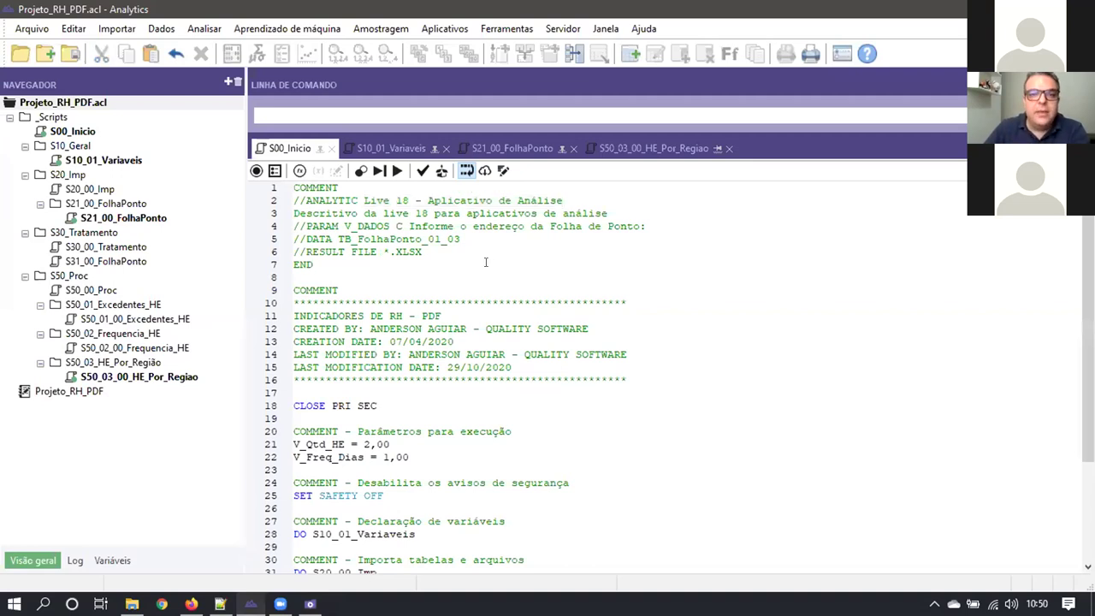
pyautogui.click(310, 604)
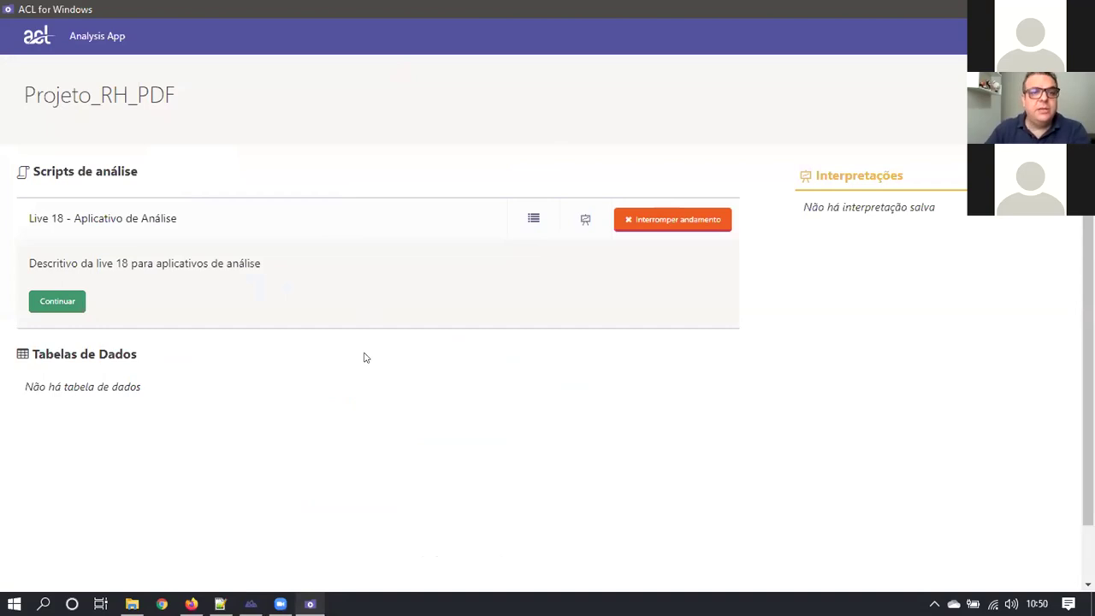
# Continue to the Folha de Ponto address prompt and compare it with the //PARAM V_DADOS line of S00_Inicio in Analytics
pyautogui.click(57, 301)
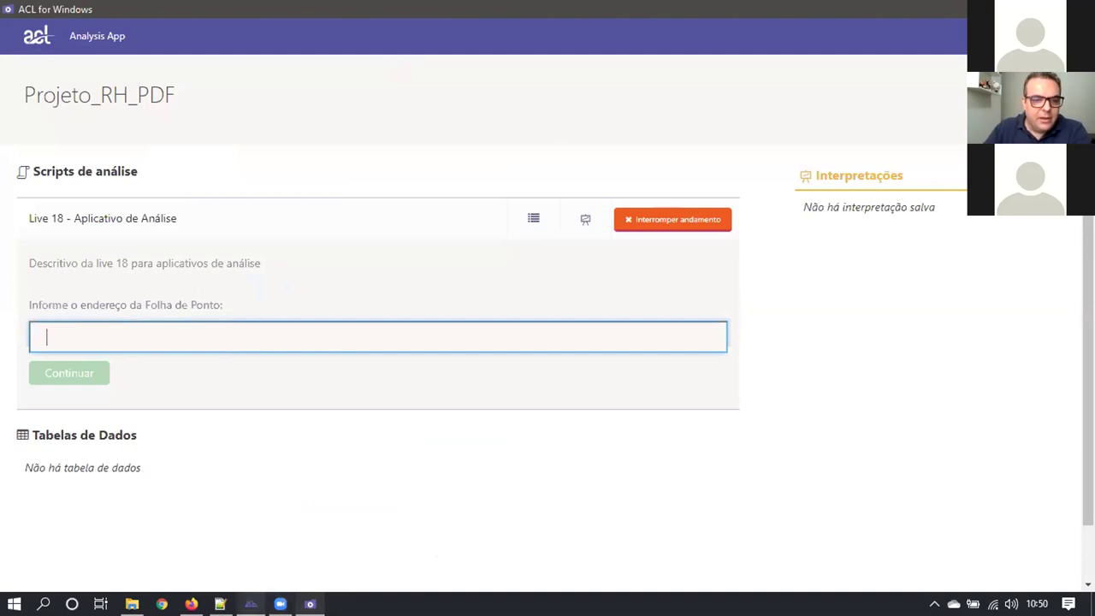
pyautogui.click(249, 530)
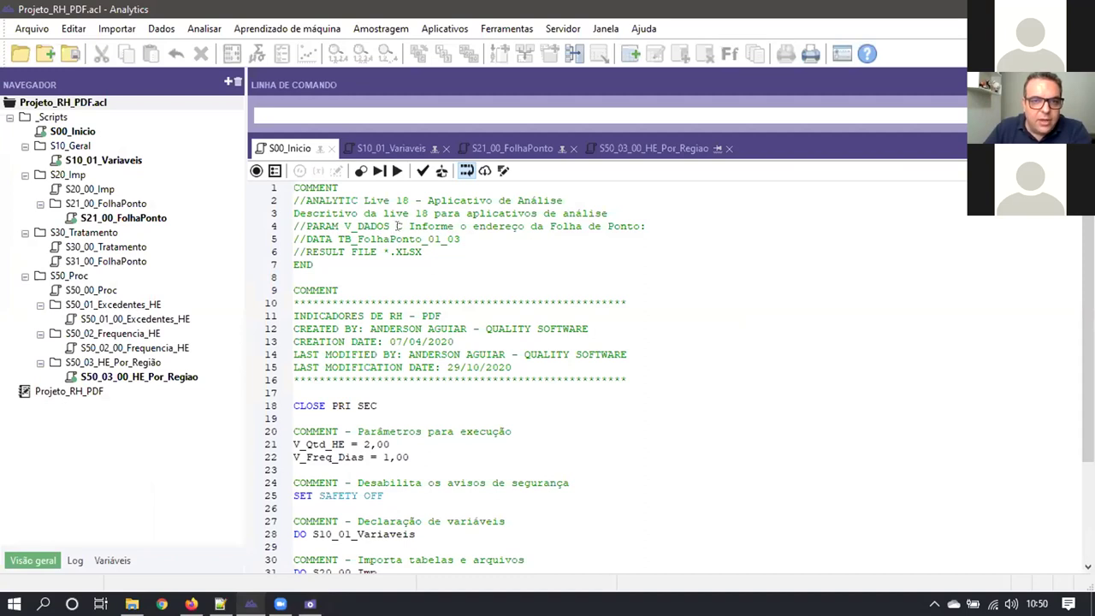
pyautogui.doubleClick(377, 226)
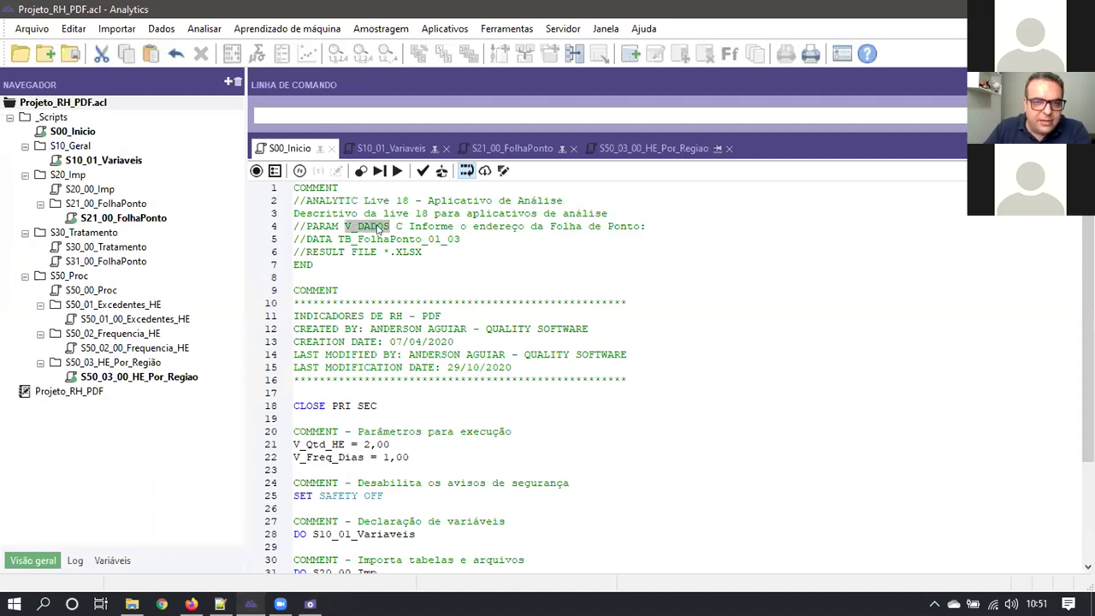
pyautogui.moveTo(409, 227); pyautogui.dragTo(647, 224)
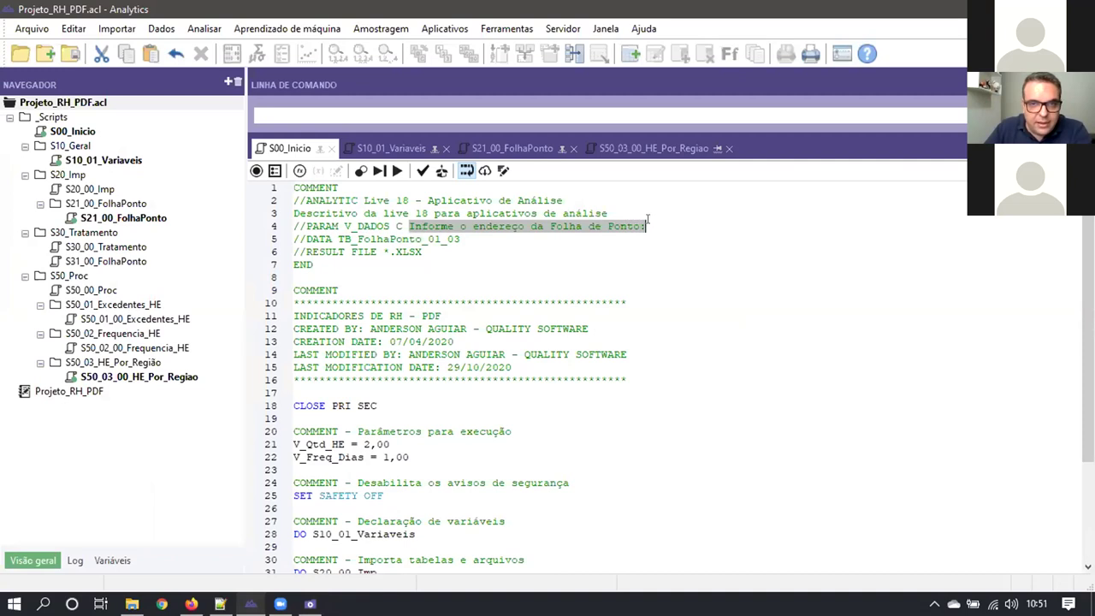
pyautogui.click(564, 247)
pyautogui.hotkey('alt', 'Tab')
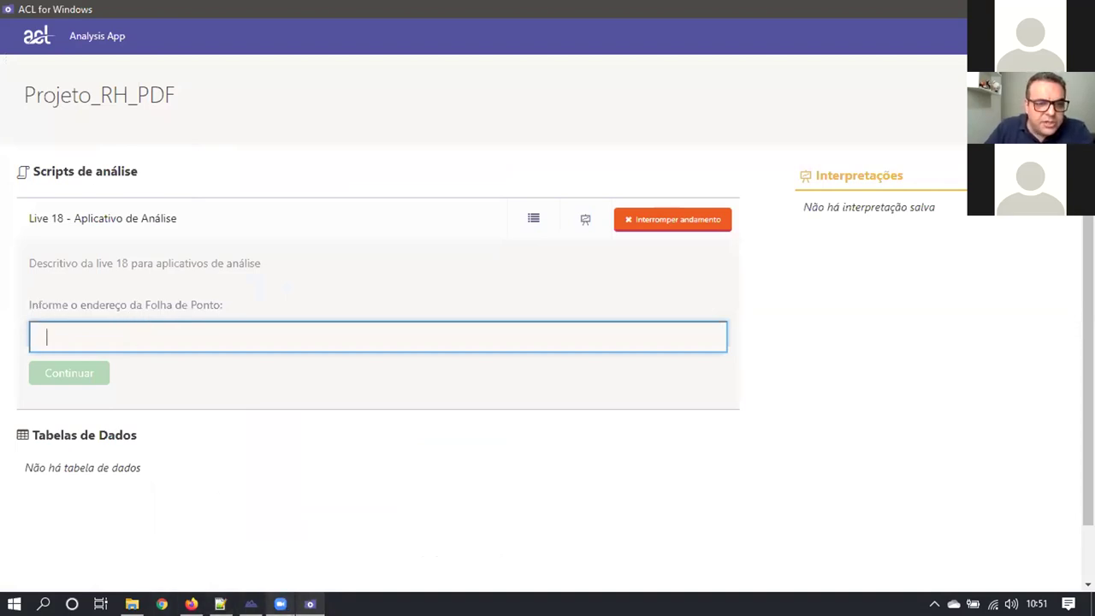
# Switch to File Explorer, open the project's Dados folder and copy its path
pyautogui.click(131, 604)
pyautogui.doubleClick(265, 196)
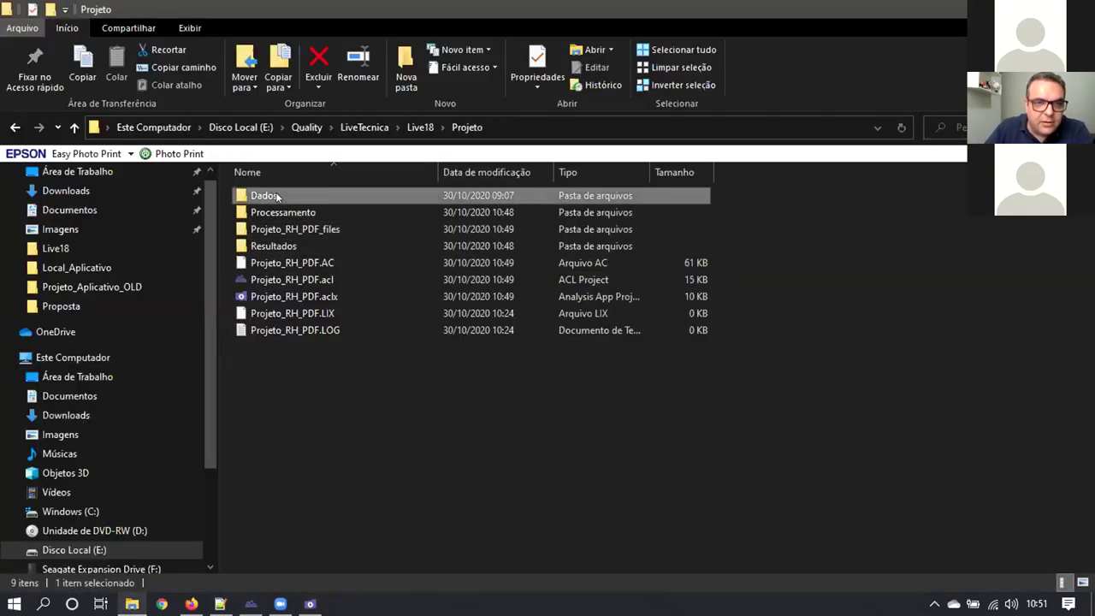
pyautogui.click(589, 123)
pyautogui.hotkey('ctrl', 'c')
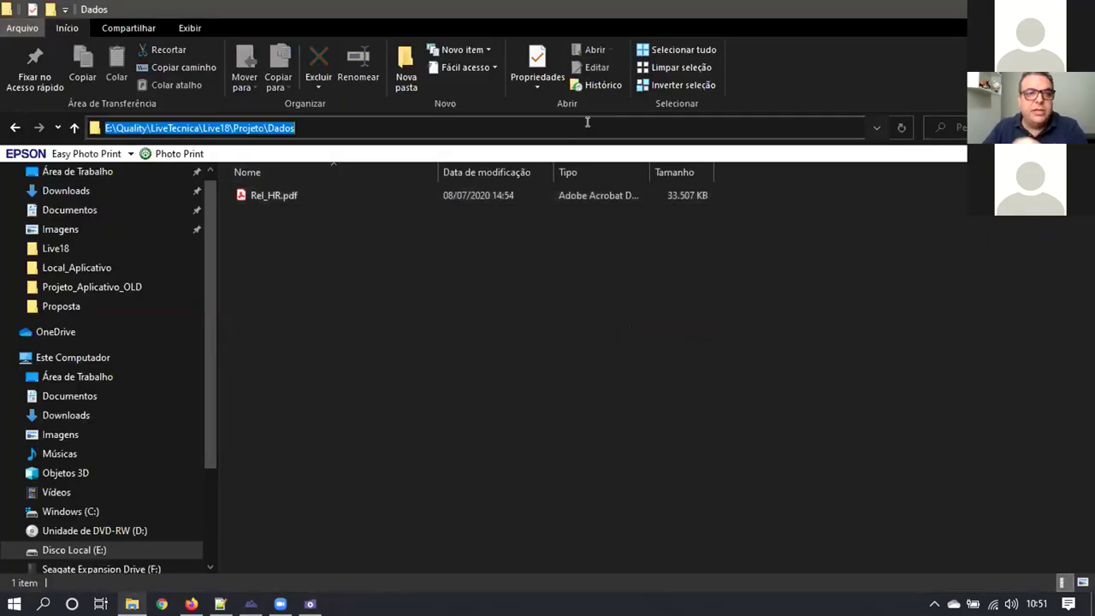
pyautogui.click(452, 381)
# Back in the analysis app, enter E:\Quality\LiveTecnica\Live18\Projeto\Dados\ as the Folha de Ponto address and execute the script
pyautogui.click(310, 604)
pyautogui.click(180, 326)
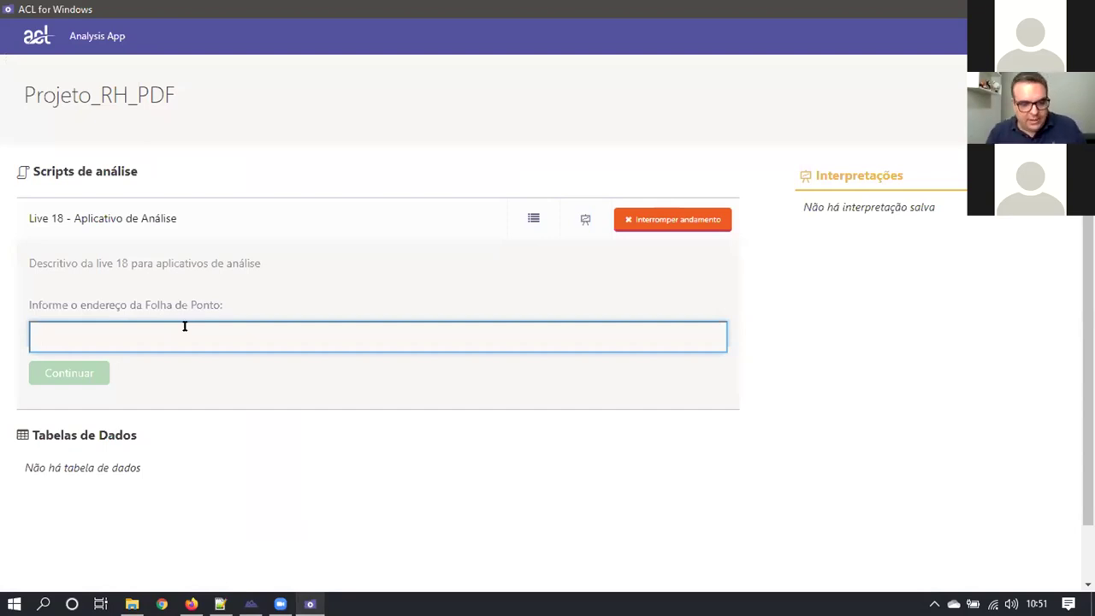
pyautogui.hotkey('ctrl', 'v')
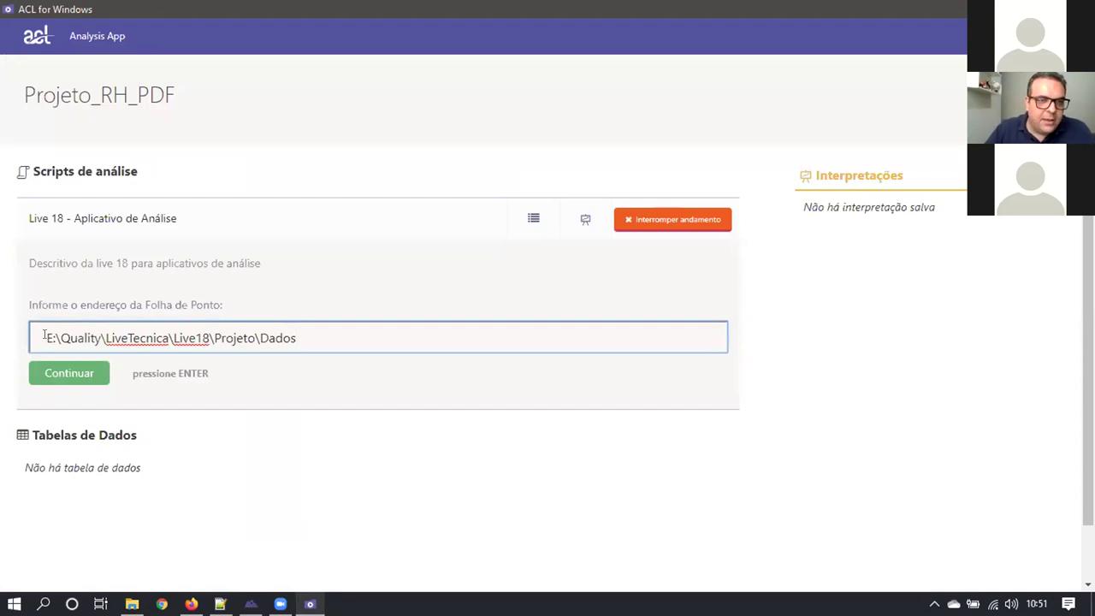
pyautogui.write('\\')
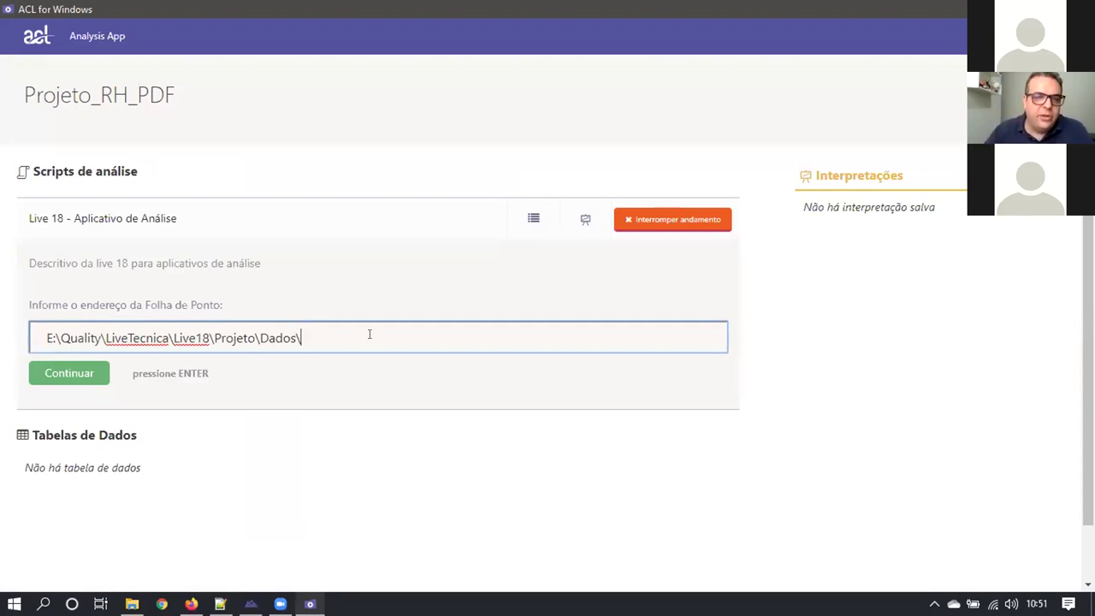
pyautogui.click(72, 379)
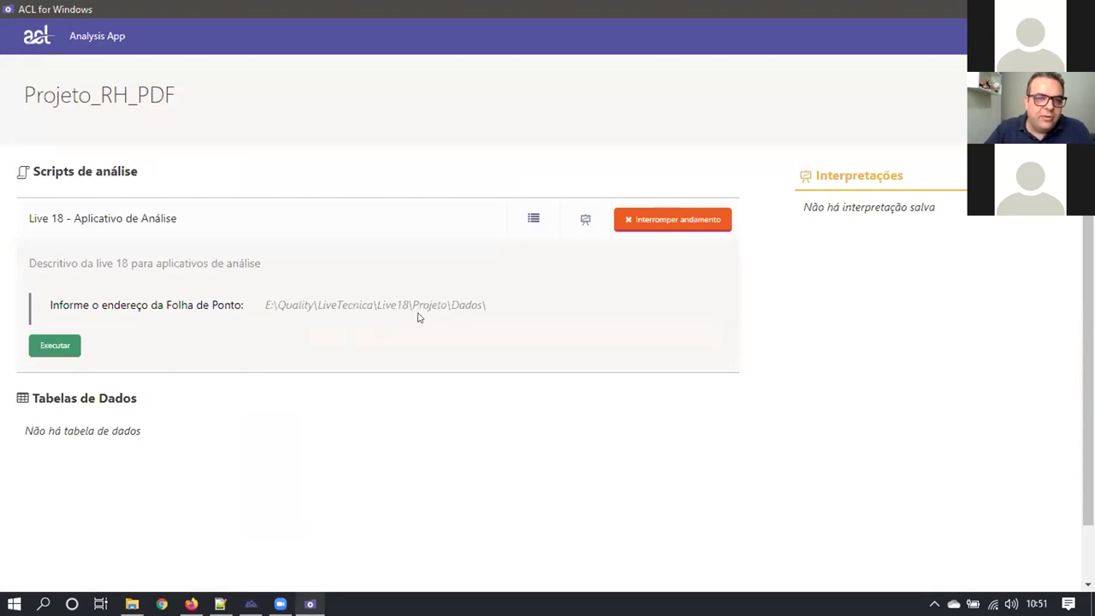
pyautogui.click(62, 346)
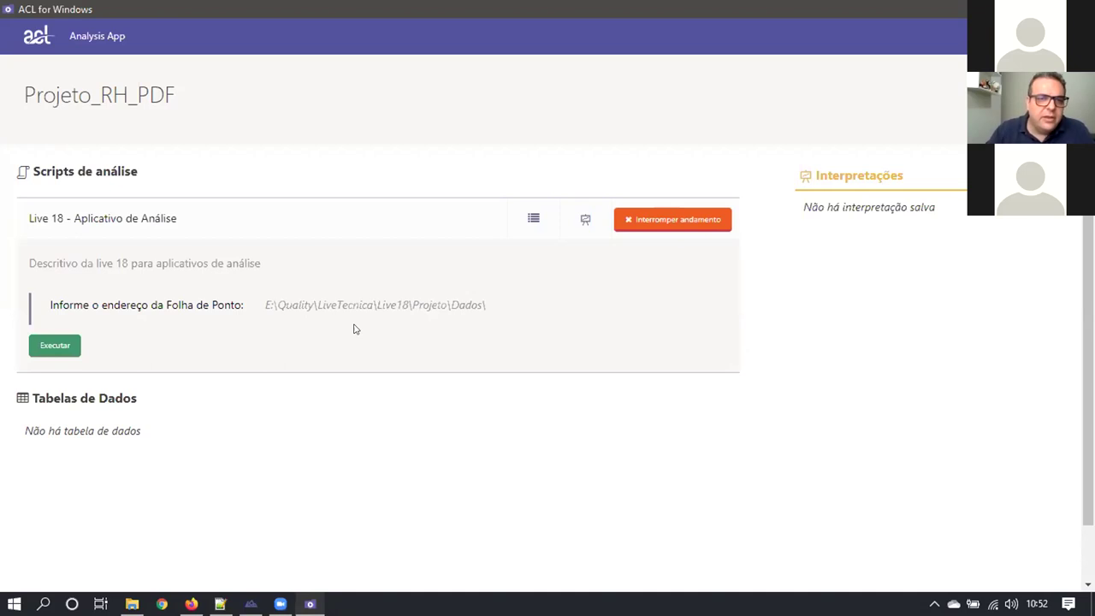
pyautogui.click(55, 345)
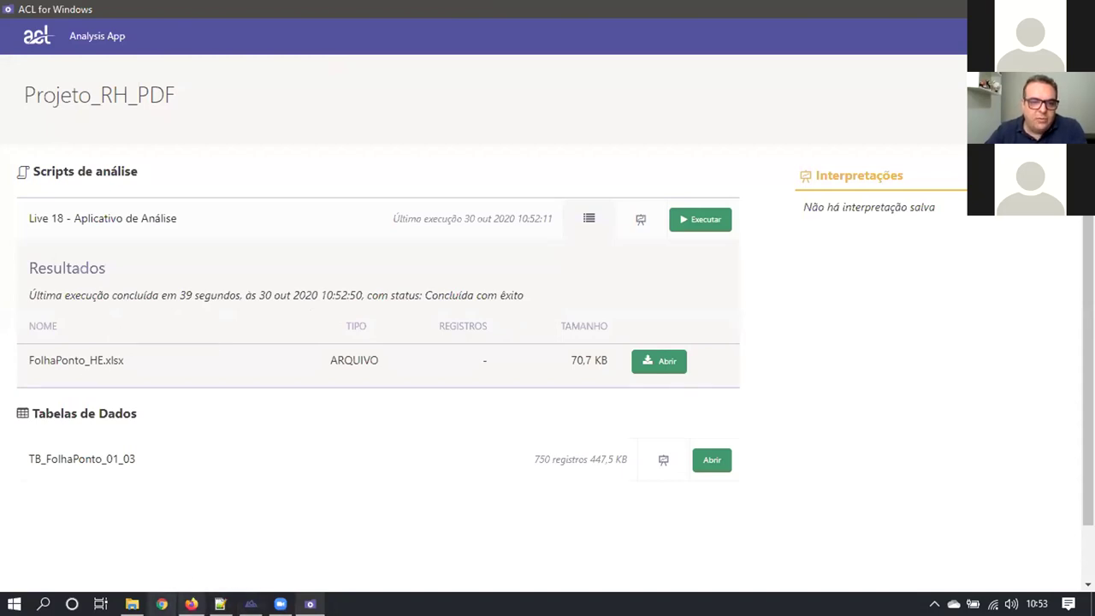
# Inspect the project's Resultados and Processamento folders in File Explorer for output files, and return to the analysis app
pyautogui.click(132, 604)
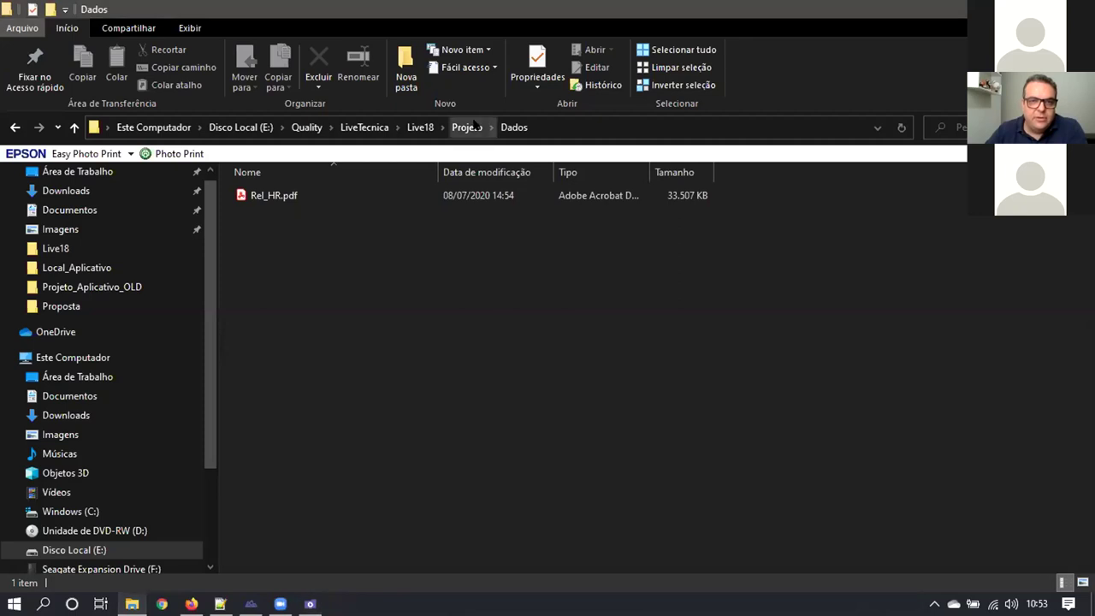
pyautogui.click(467, 127)
pyautogui.doubleClick(278, 245)
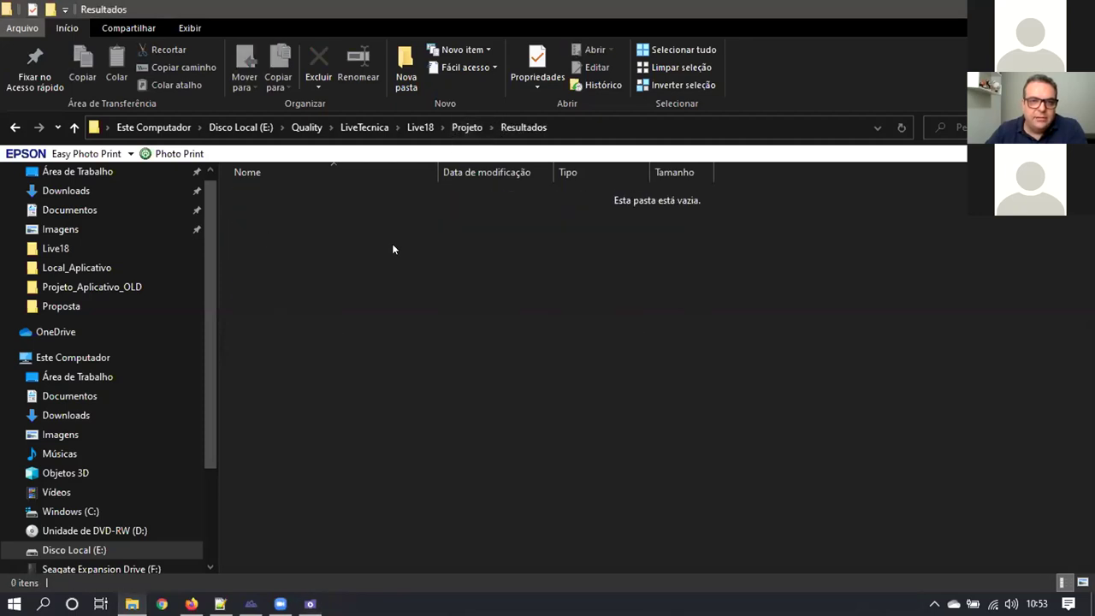
pyautogui.press('BackSpace')
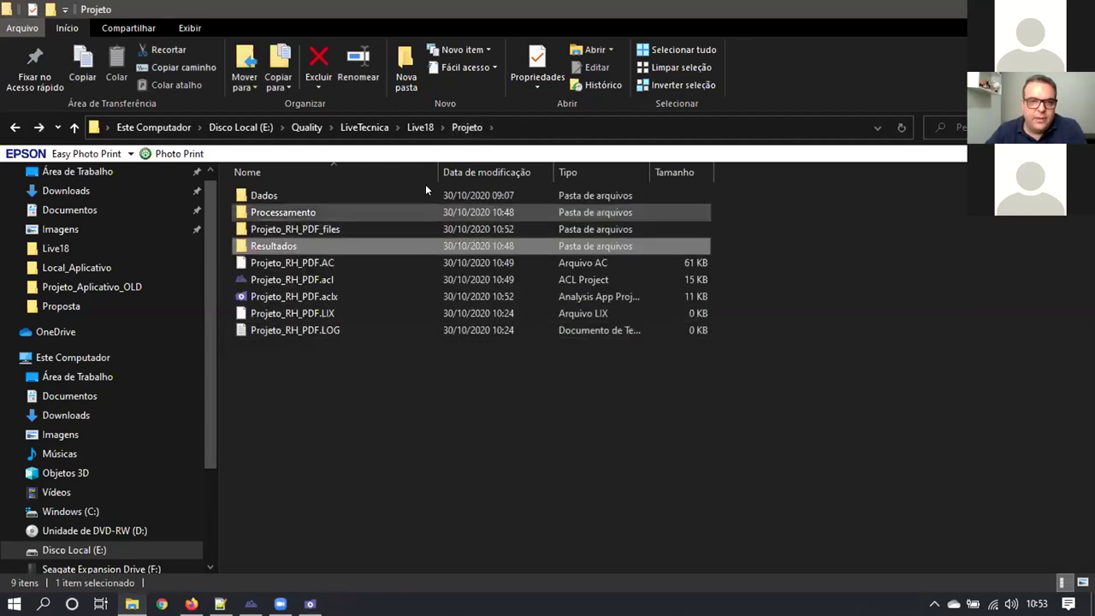
pyautogui.doubleClick(311, 212)
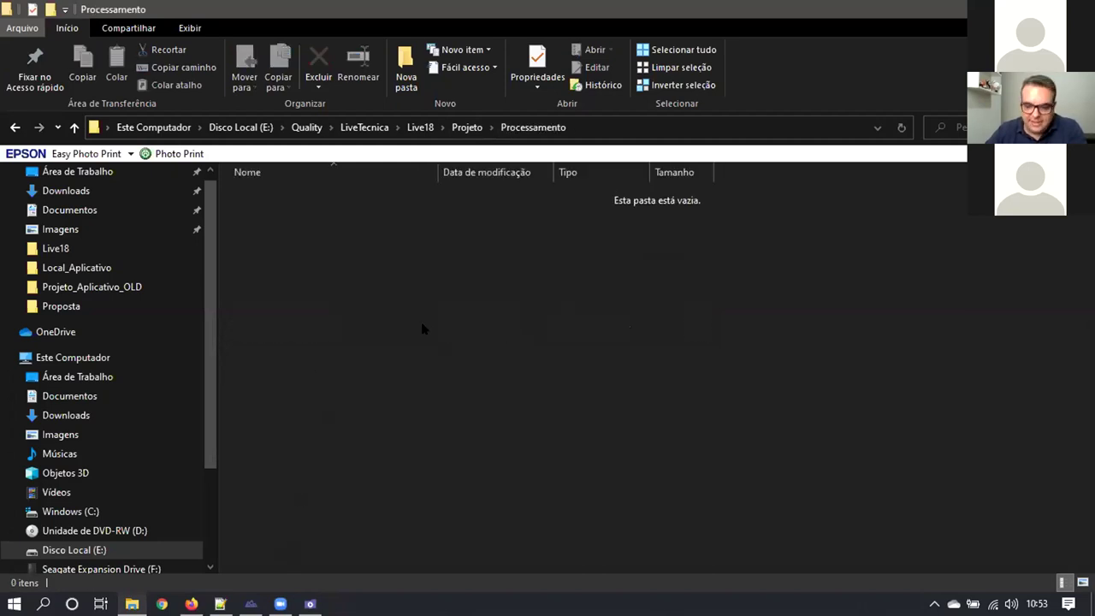
pyautogui.press('BackSpace')
pyautogui.click(310, 604)
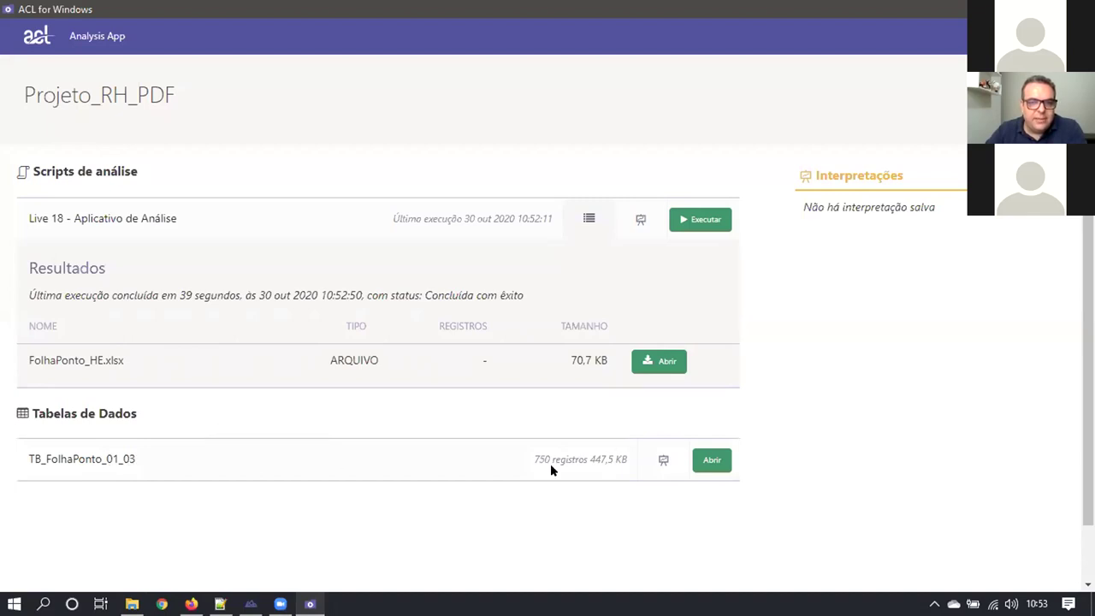
# Open the TB_FolhaPonto_01_03 data table and add a line chart visualization
pyautogui.click(716, 465)
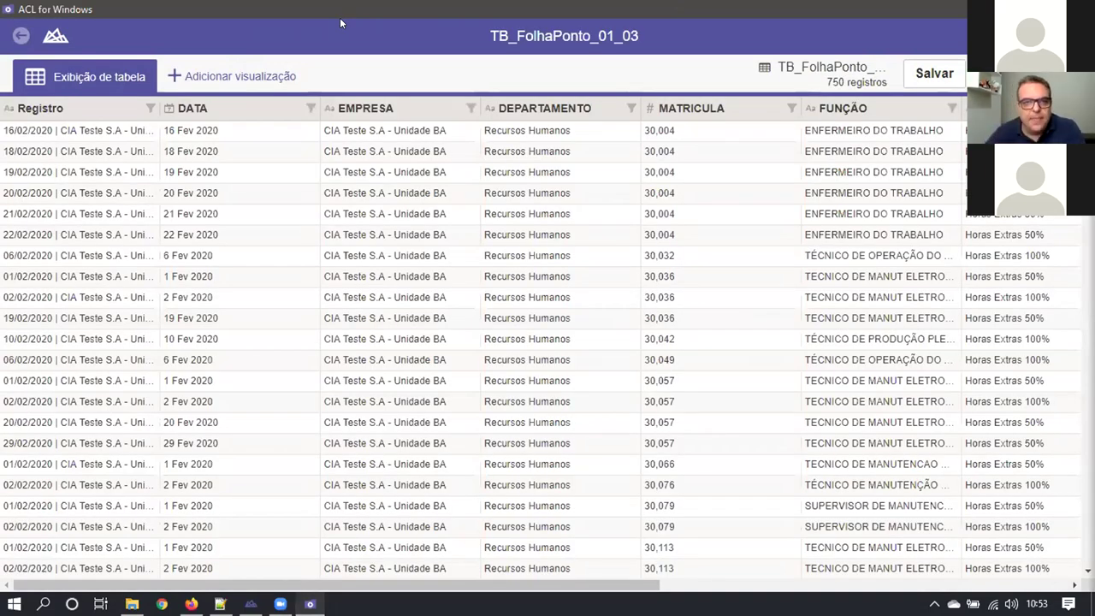
pyautogui.click(226, 79)
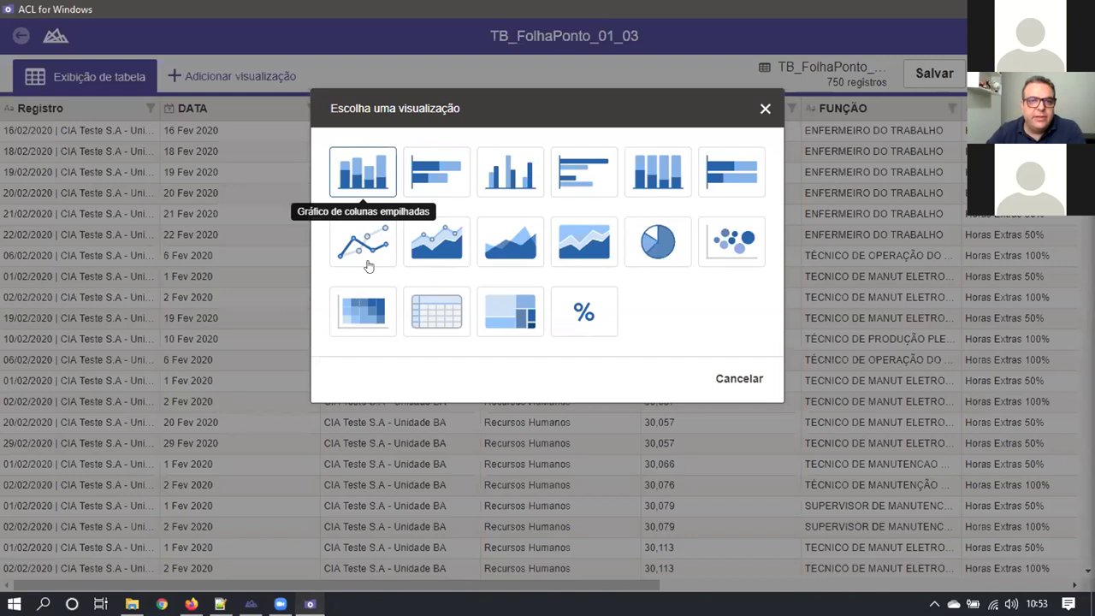
pyautogui.click(366, 250)
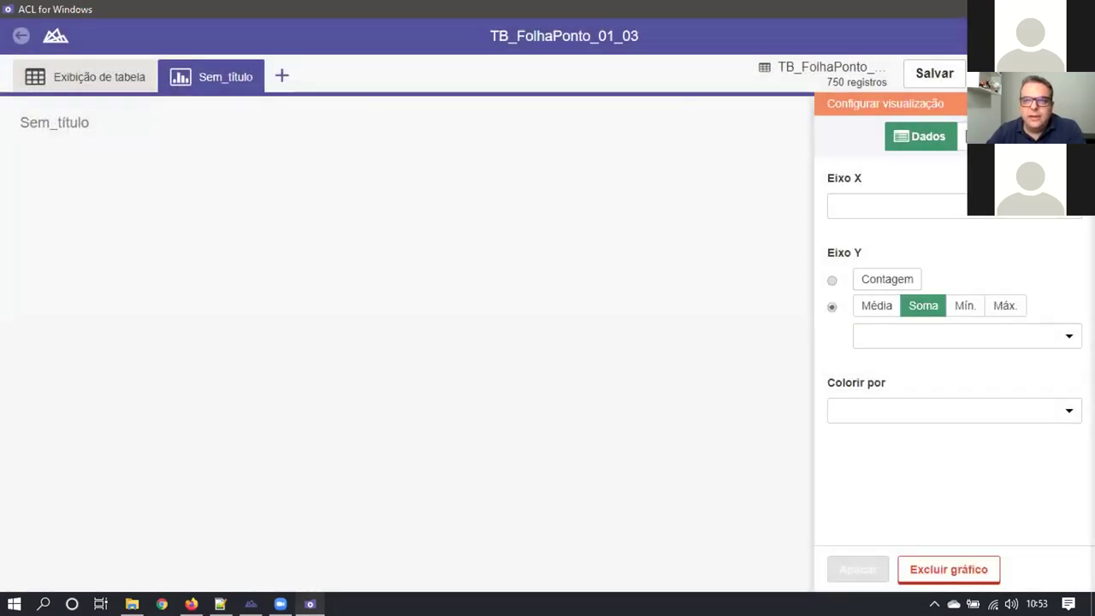
# Chart the sum of HORAS by C_Desc_Semana, coloured by DEPARTAMENTO, and apply the configuration
pyautogui.click(1043, 214)
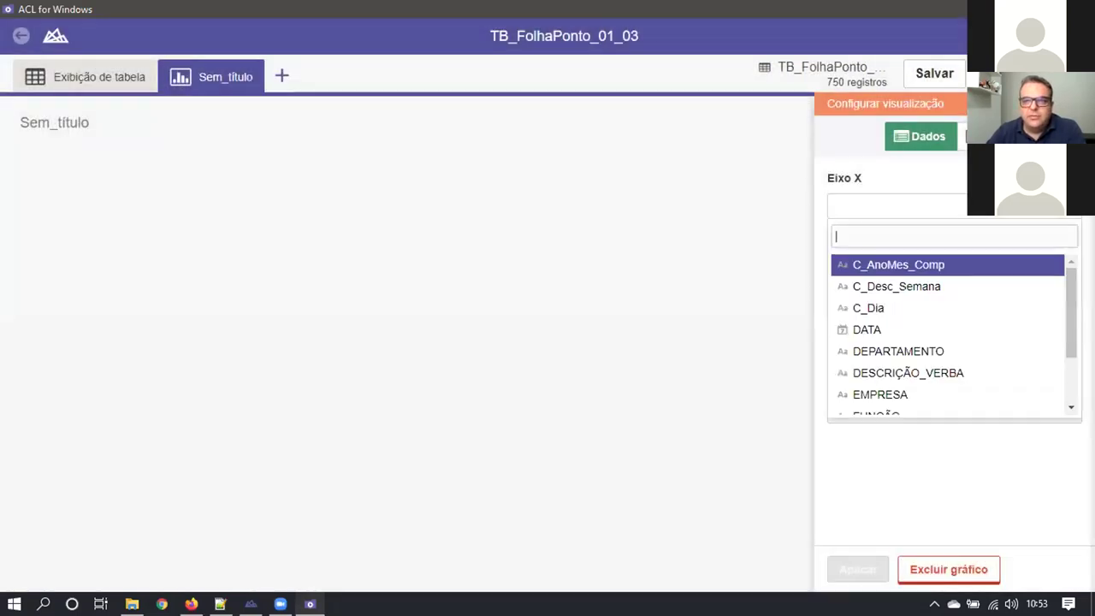
pyautogui.click(916, 288)
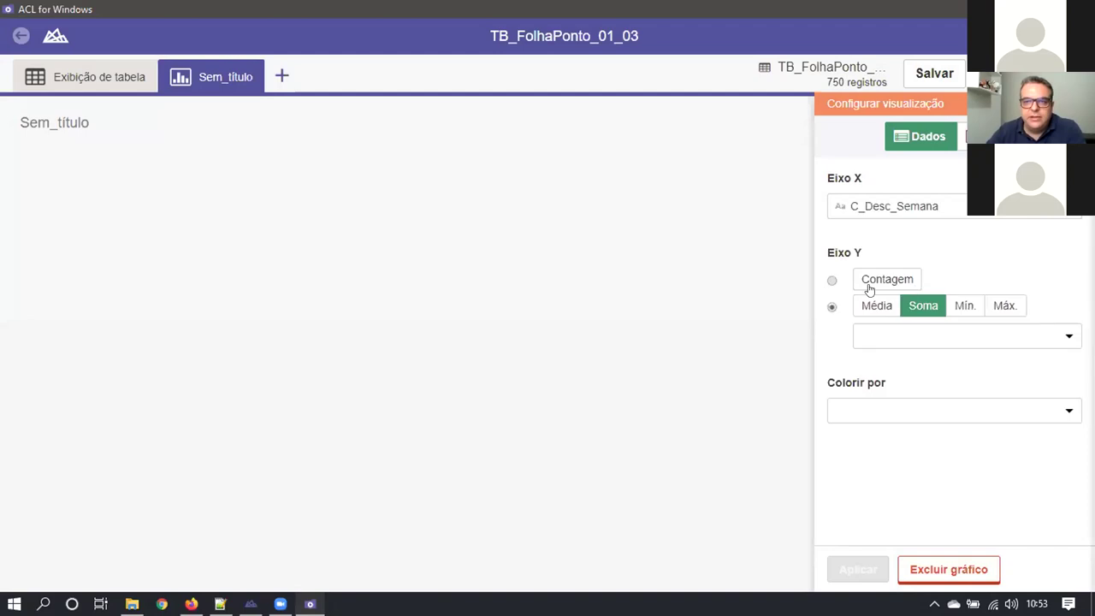
pyautogui.click(920, 343)
pyautogui.click(912, 398)
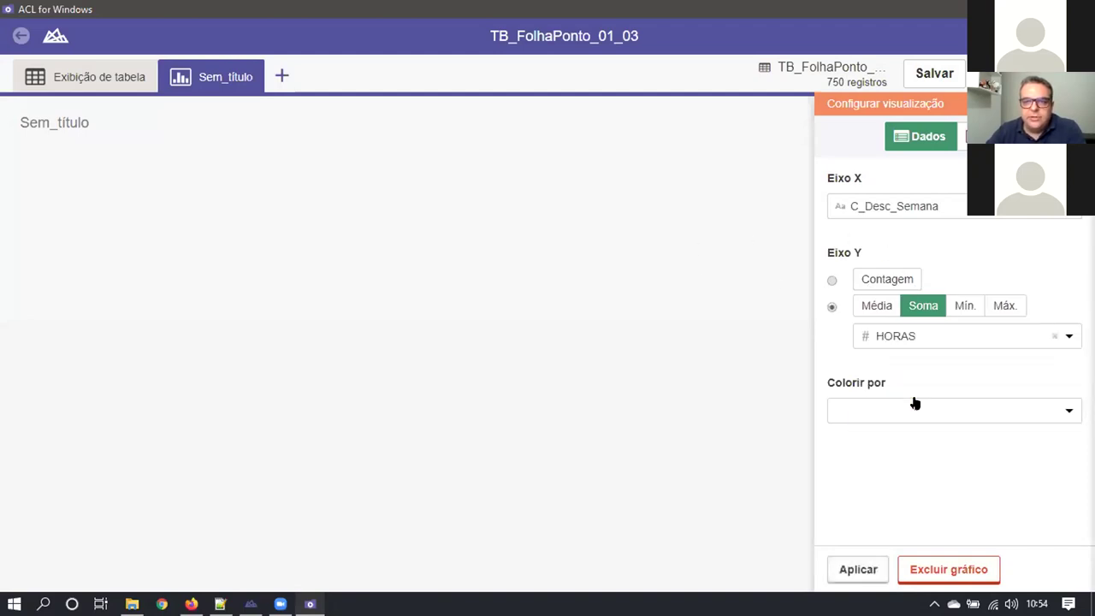
pyautogui.click(933, 411)
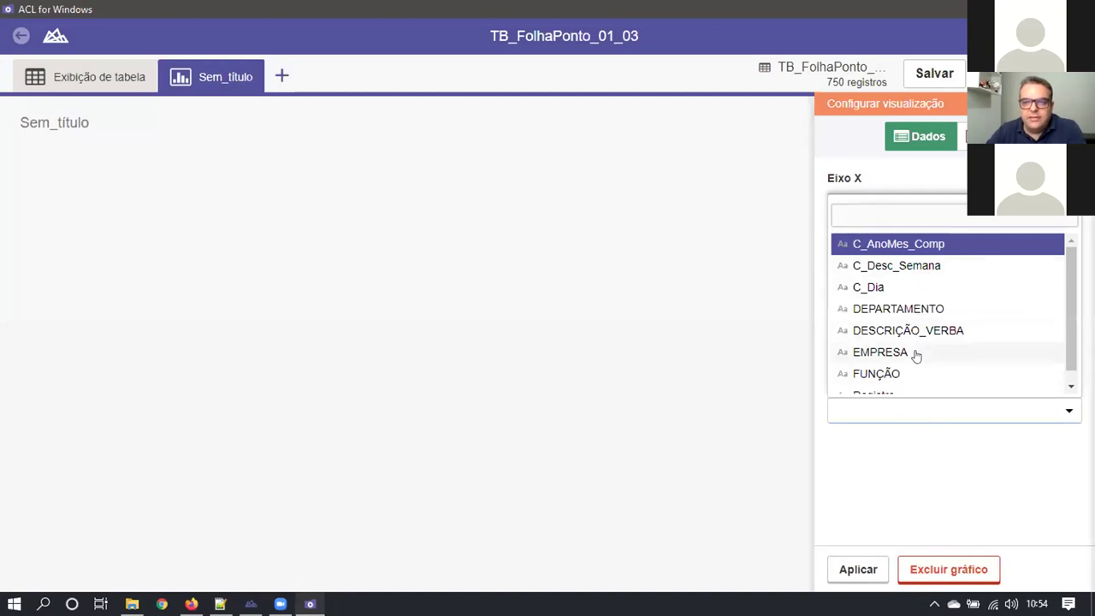
pyautogui.click(919, 308)
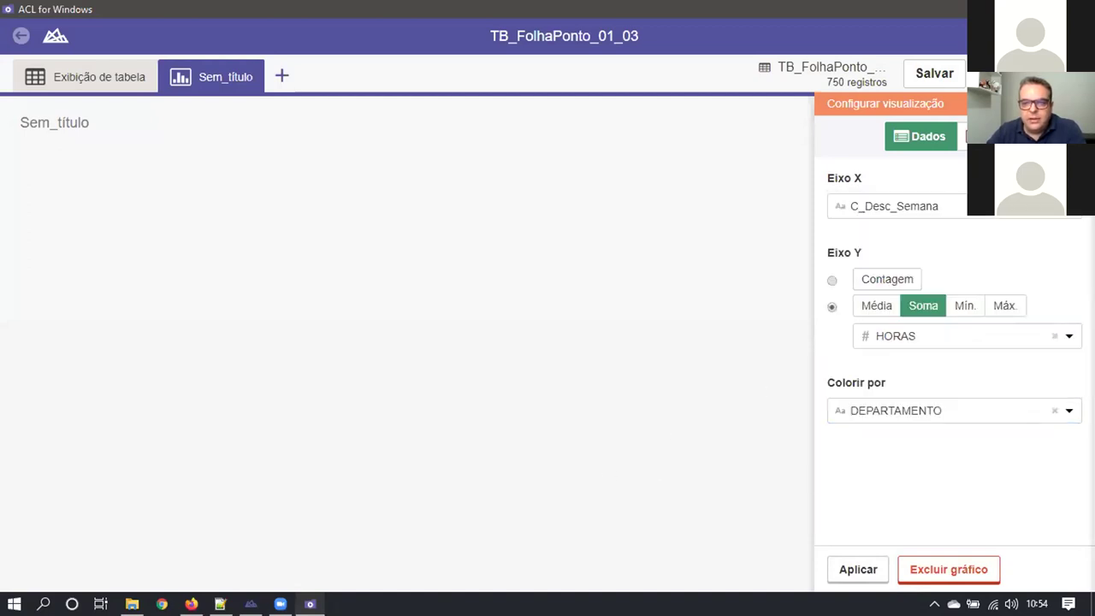
pyautogui.click(858, 570)
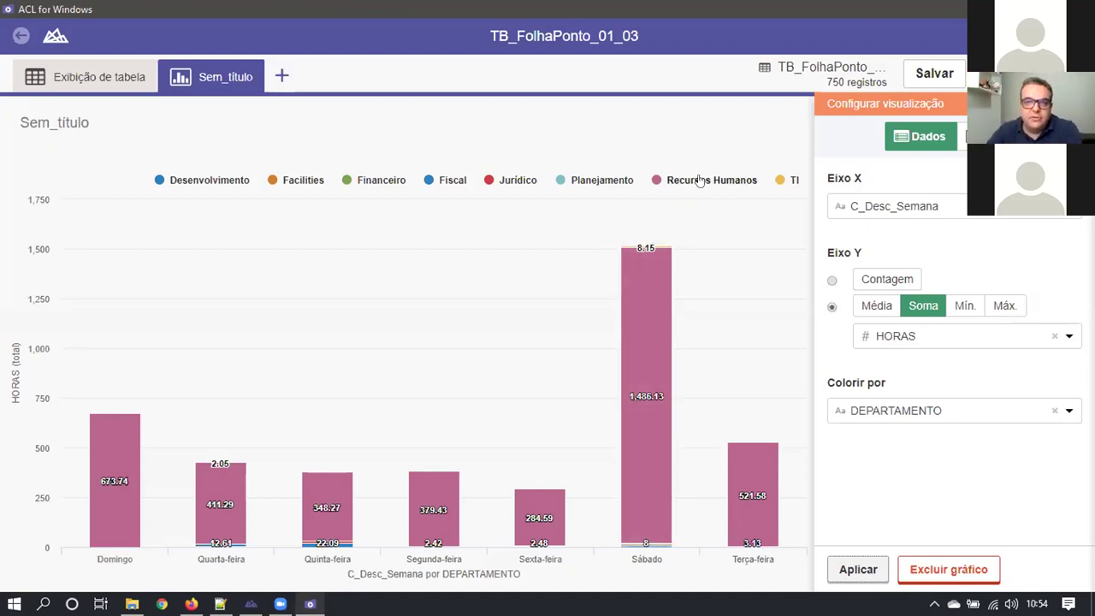
# Hide the Recursos Humanos series to compare the other departments, and reapply the chart configuration
pyautogui.click(657, 179)
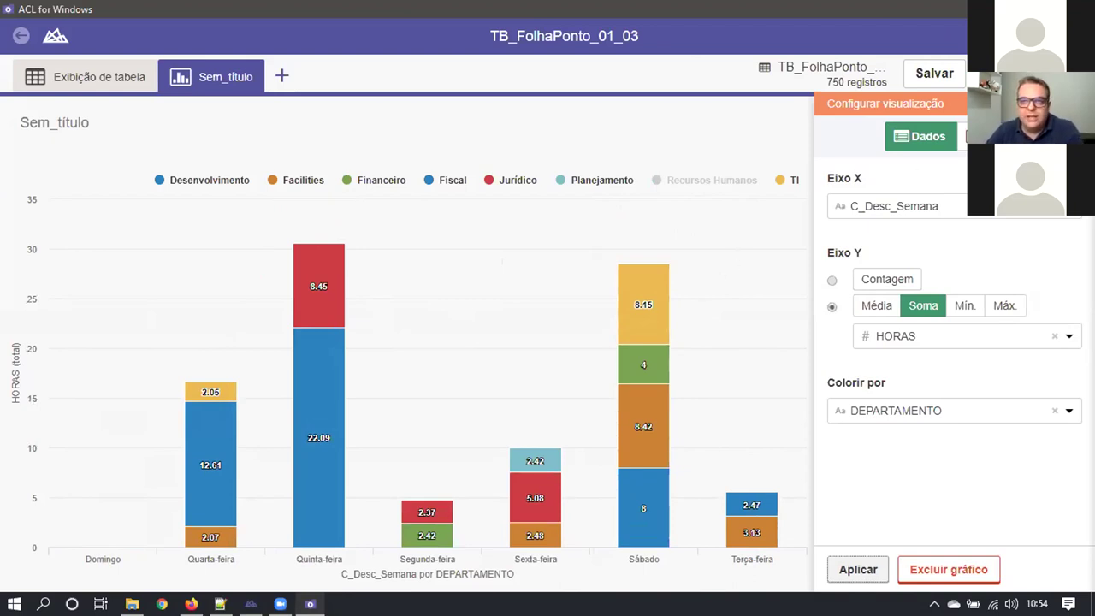
pyautogui.click(858, 569)
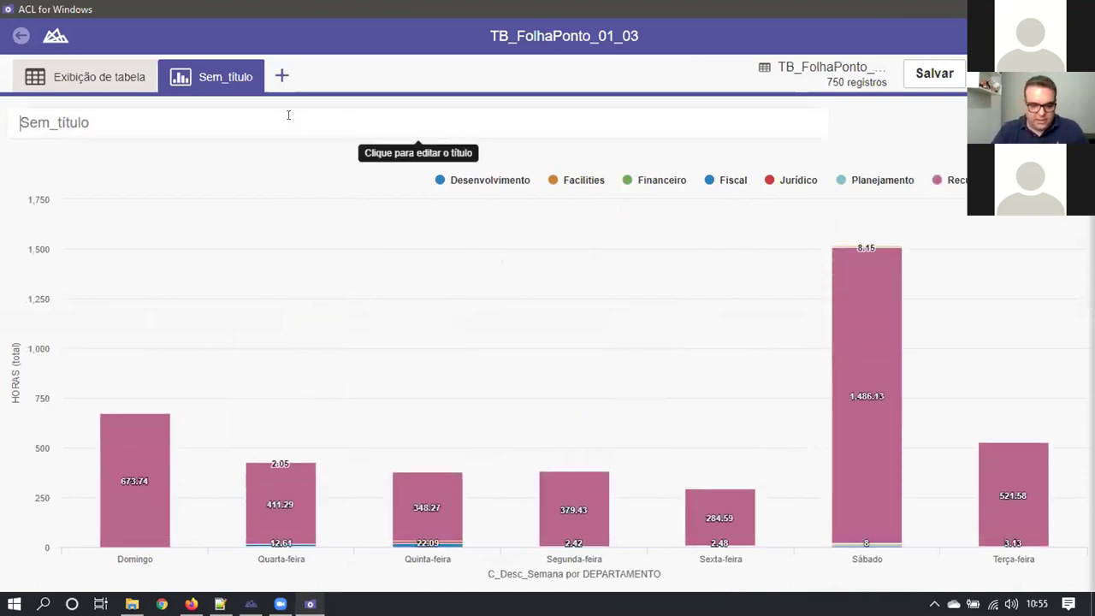
# Title the chart "Horas Extras por Departamento"
pyautogui.write('ho')
pyautogui.press('BackSpace')
pyautogui.press('BackSpace')
pyautogui.write('Horas Extras pó')
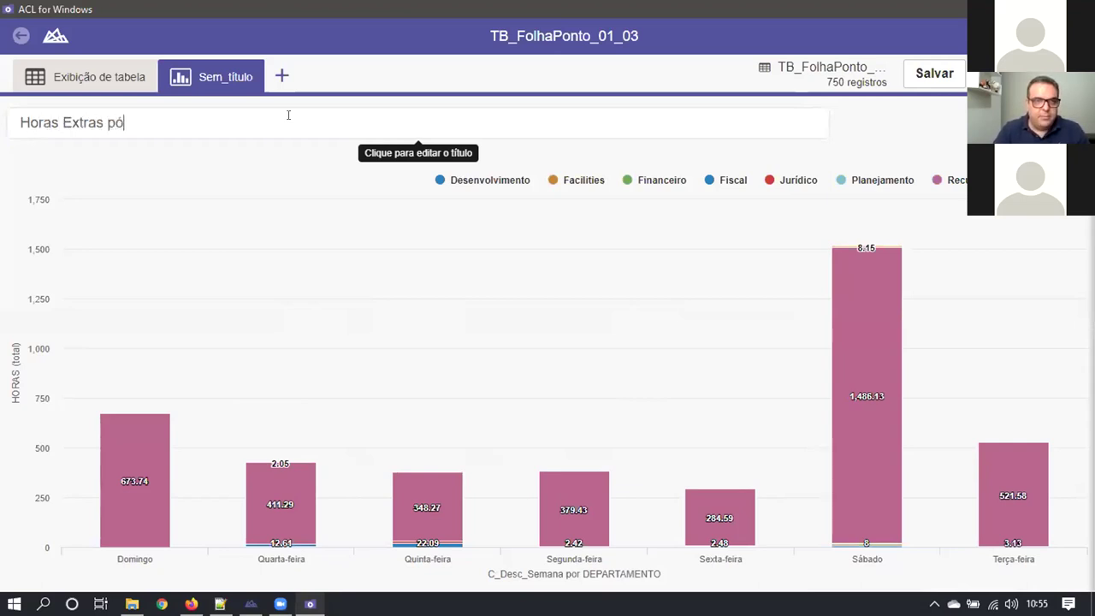
pyautogui.press('BackSpace')
pyautogui.write('o')
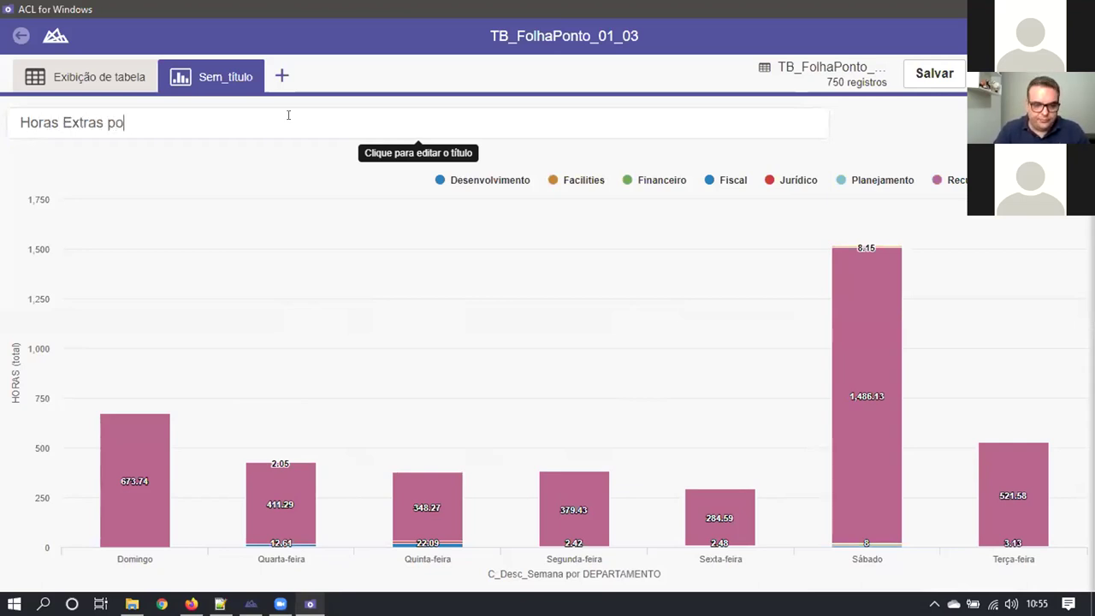
pyautogui.write('r Departamento')
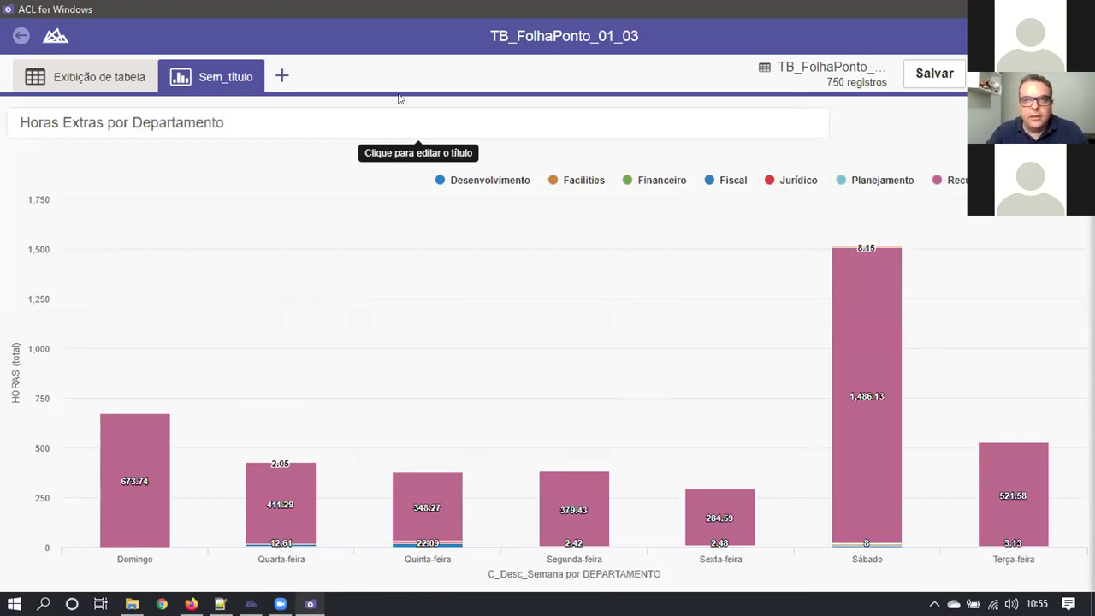
# Save the interpretation as "Live 18 - Horas Extras", view its saved chart and return to the Projeto_RH_PDF overview
pyautogui.click(924, 73)
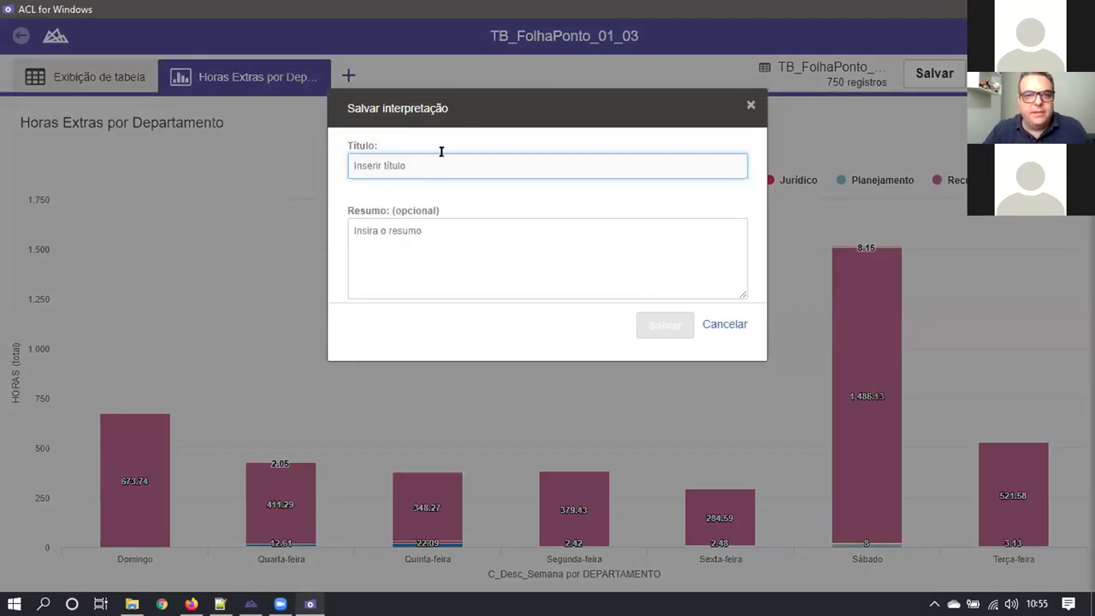
pyautogui.write('Live 18 - Horas Extras')
pyautogui.click(665, 327)
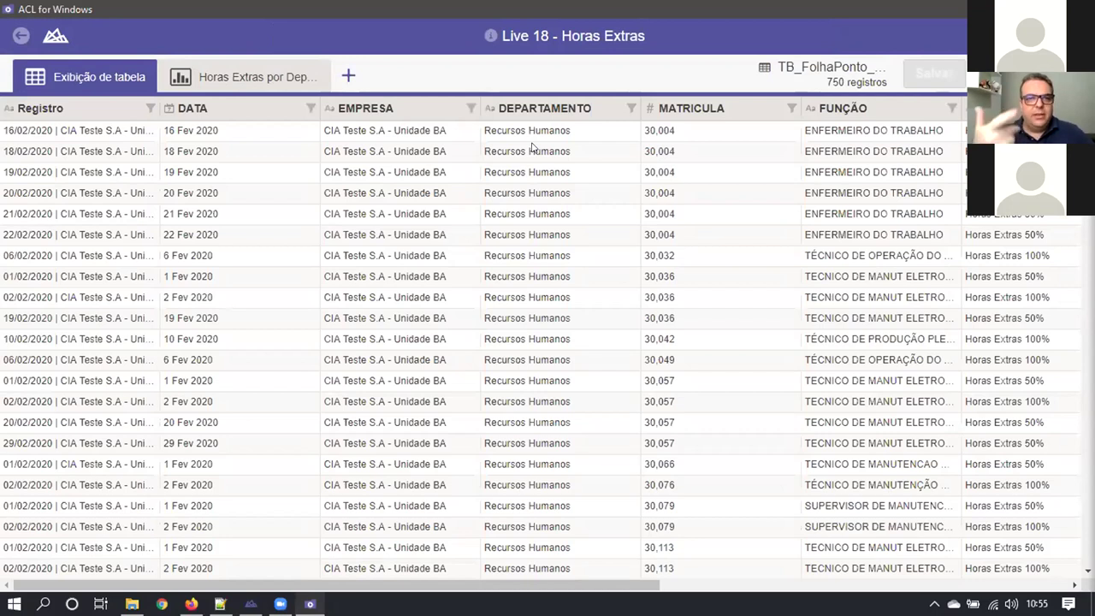
pyautogui.click(239, 75)
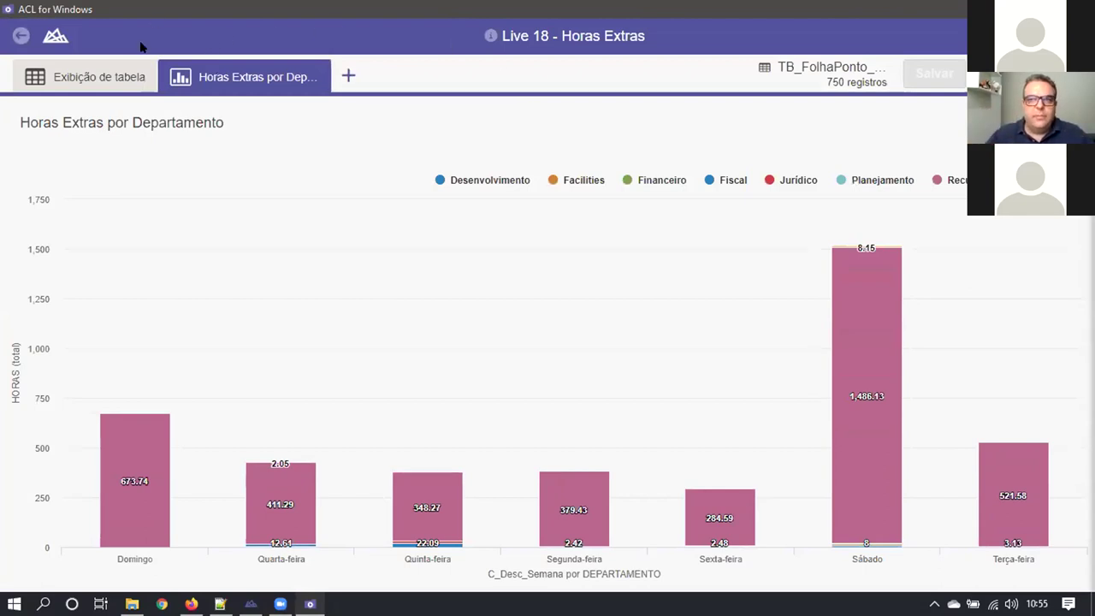
pyautogui.click(21, 35)
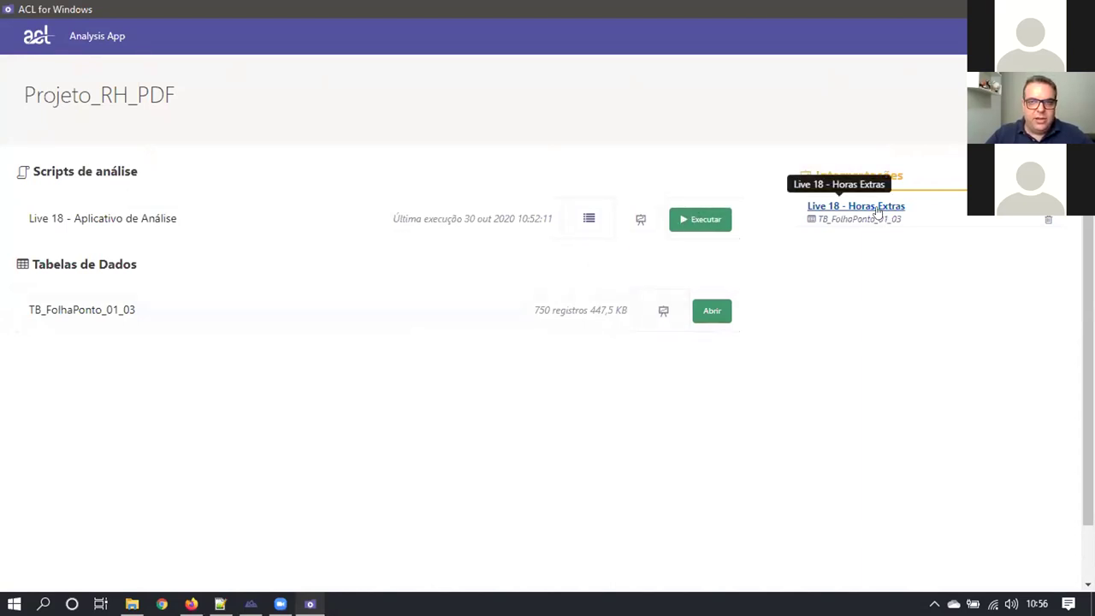
# Start the Live 18 - Aplicativo de Análise script again and reopen its Folha de Ponto address for editing
pyautogui.click(701, 220)
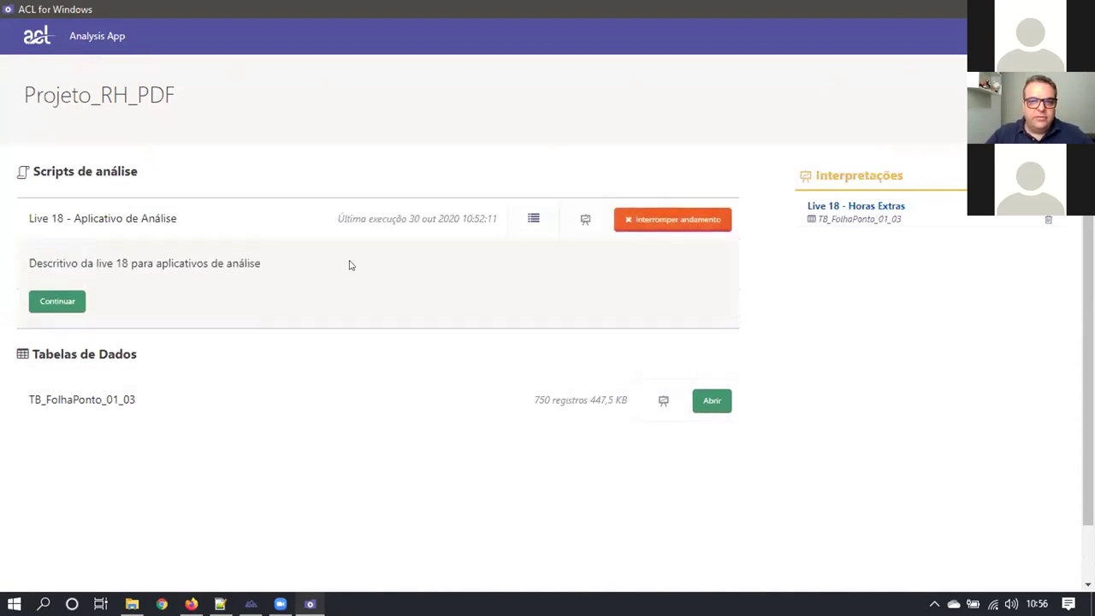
pyautogui.click(80, 302)
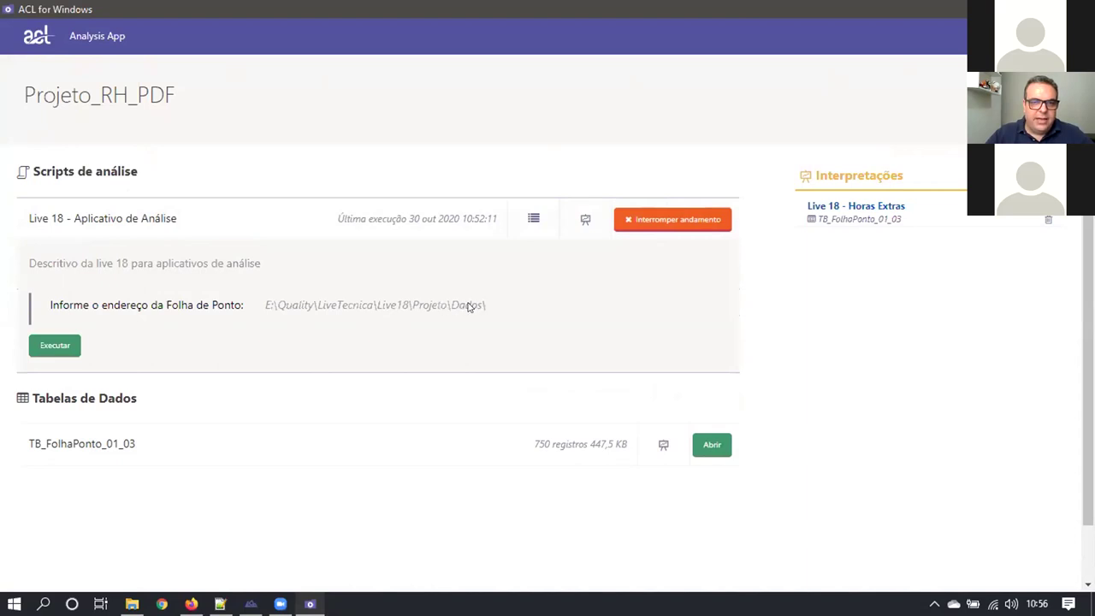
pyautogui.click(210, 314)
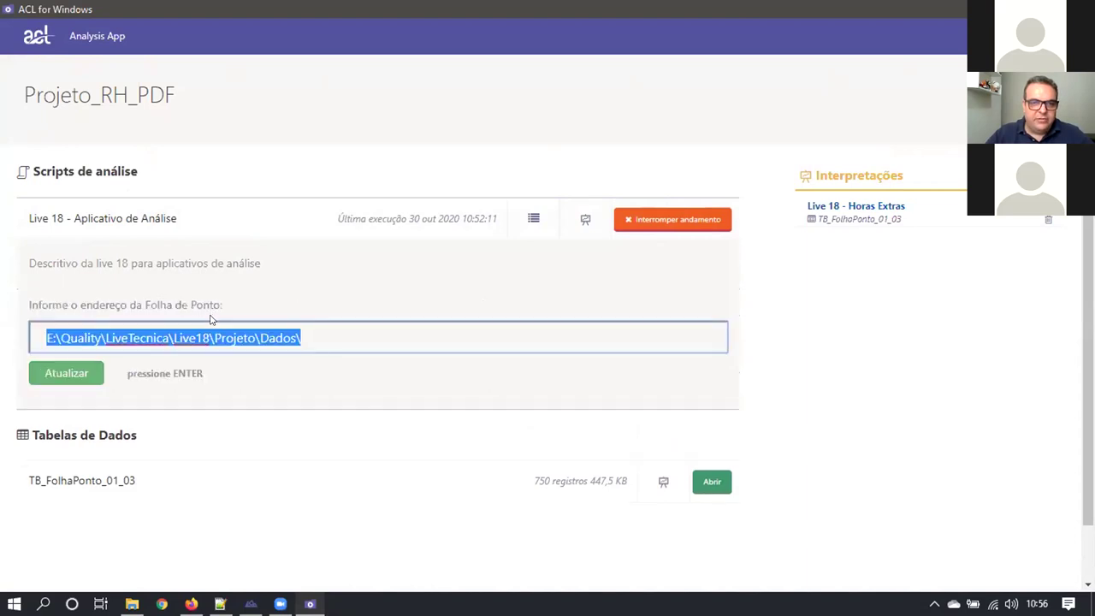
pyautogui.click(338, 340)
pyautogui.click(49, 378)
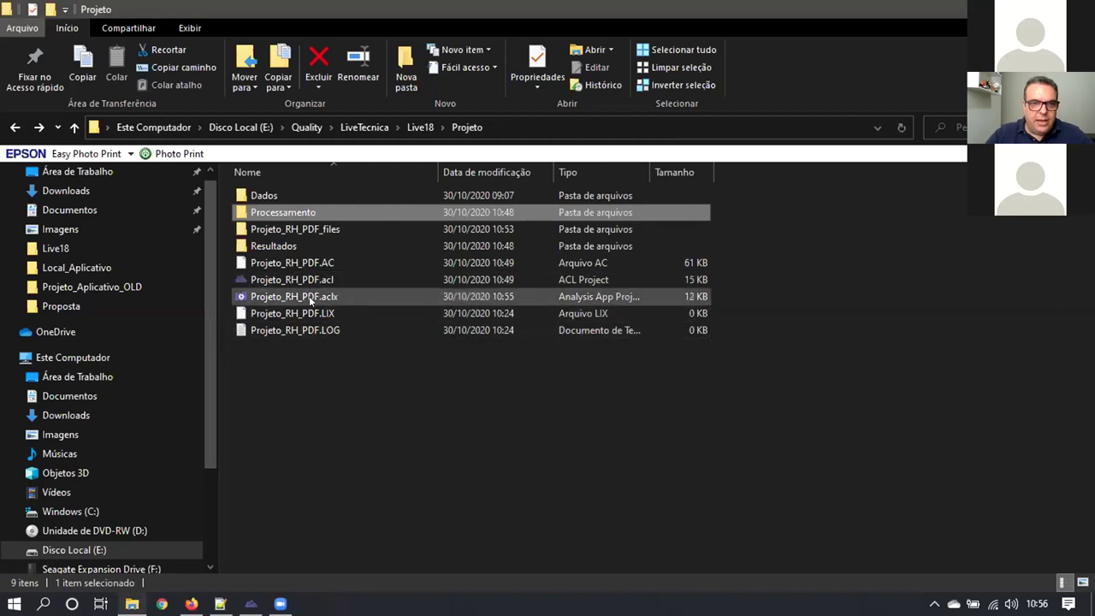
# Switch to File Explorer, locate Projeto_RH_PDF.aclx with its companion folder Projeto_RH_PDF_files, and open that folder
pyautogui.click(308, 296)
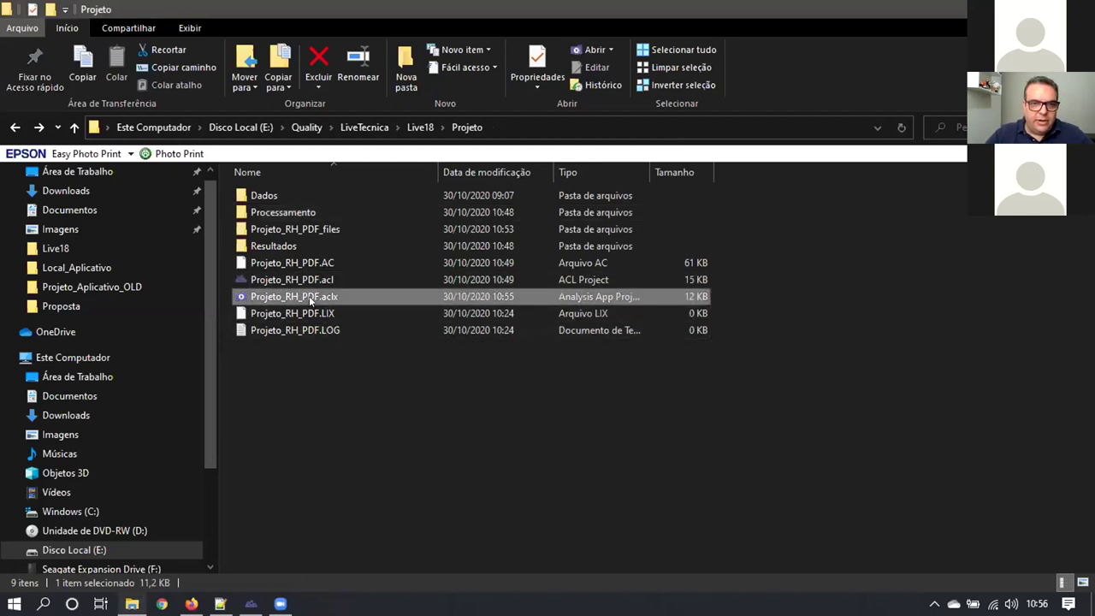
pyautogui.keyDown('ctrl'); pyautogui.click(314, 232); pyautogui.keyUp('ctrl')
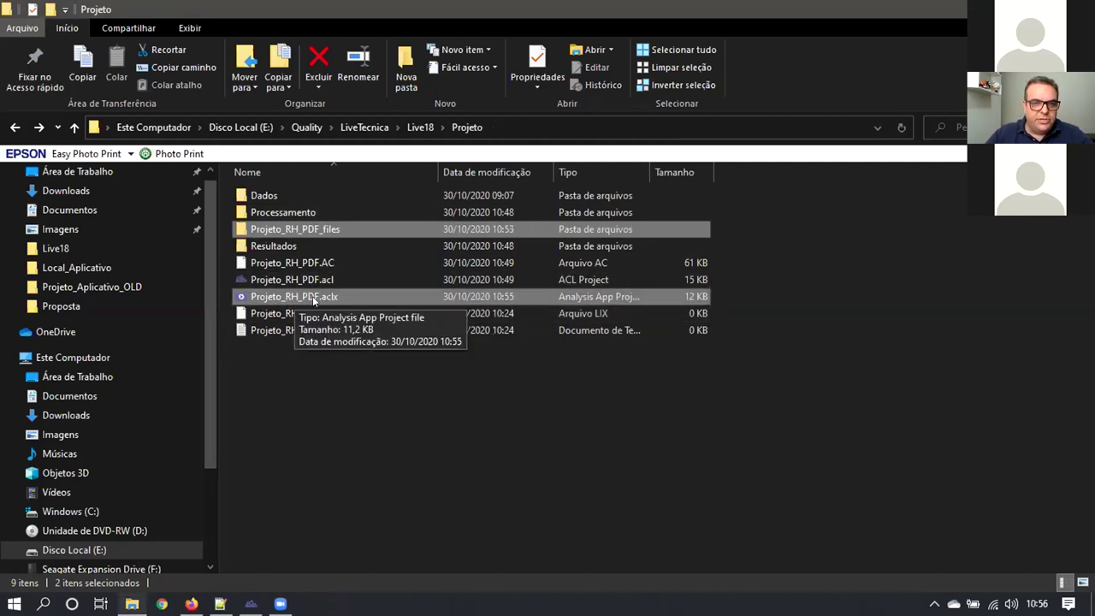
pyautogui.keyDown('ctrl'); pyautogui.click(347, 230); pyautogui.keyUp('ctrl')
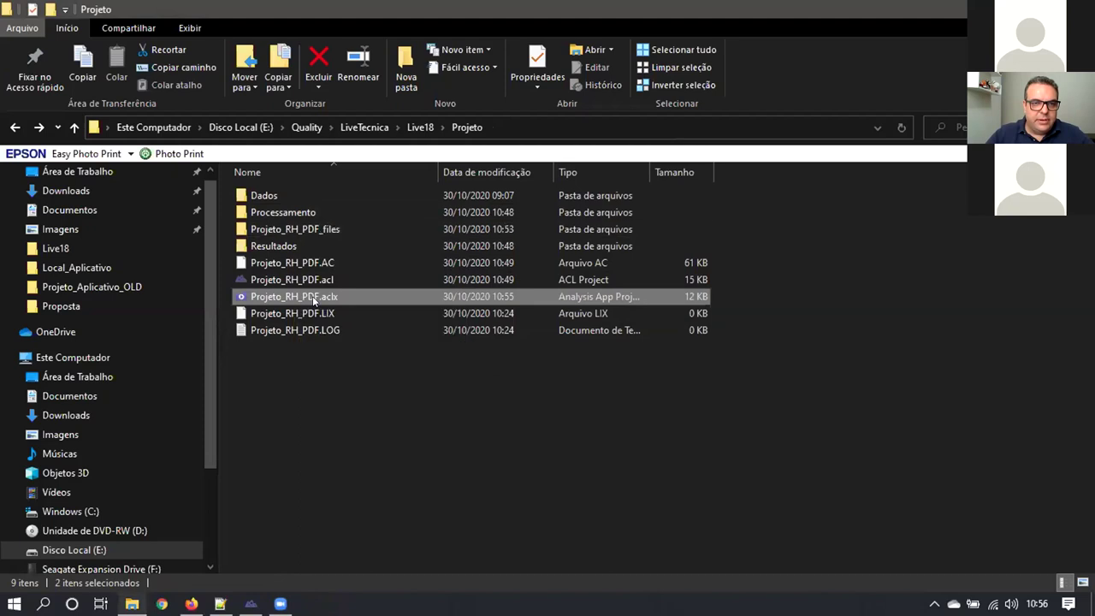
pyautogui.click(346, 229)
pyautogui.doubleClick(347, 228)
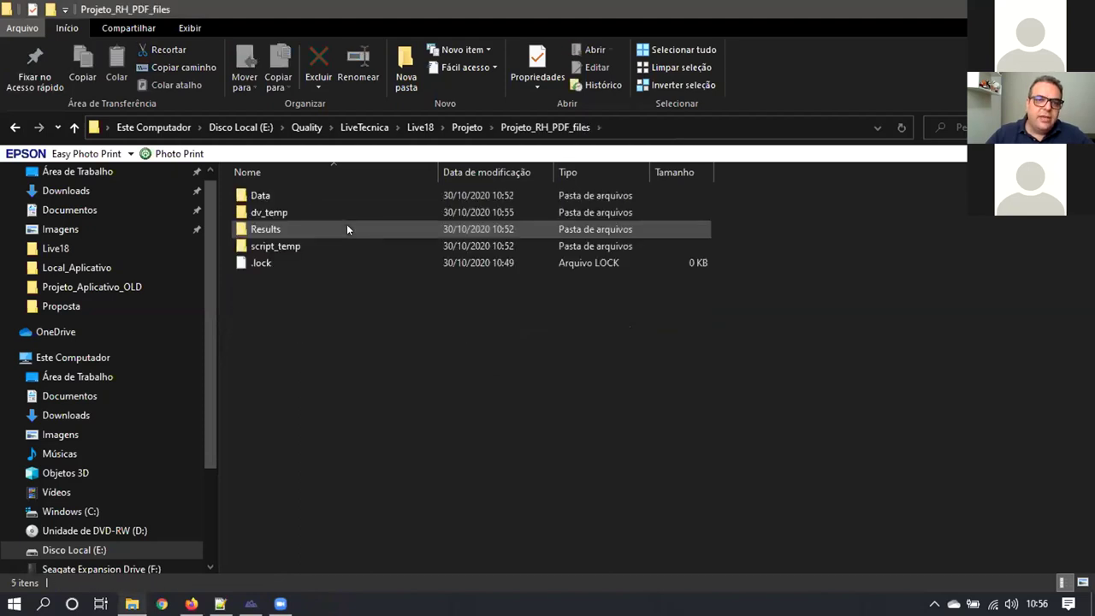
# Inspect the Data, dv_temp and Results subfolders, including Live 18 - Aplicativo de Análise, and return to the Projeto folder
pyautogui.doubleClick(321, 194)
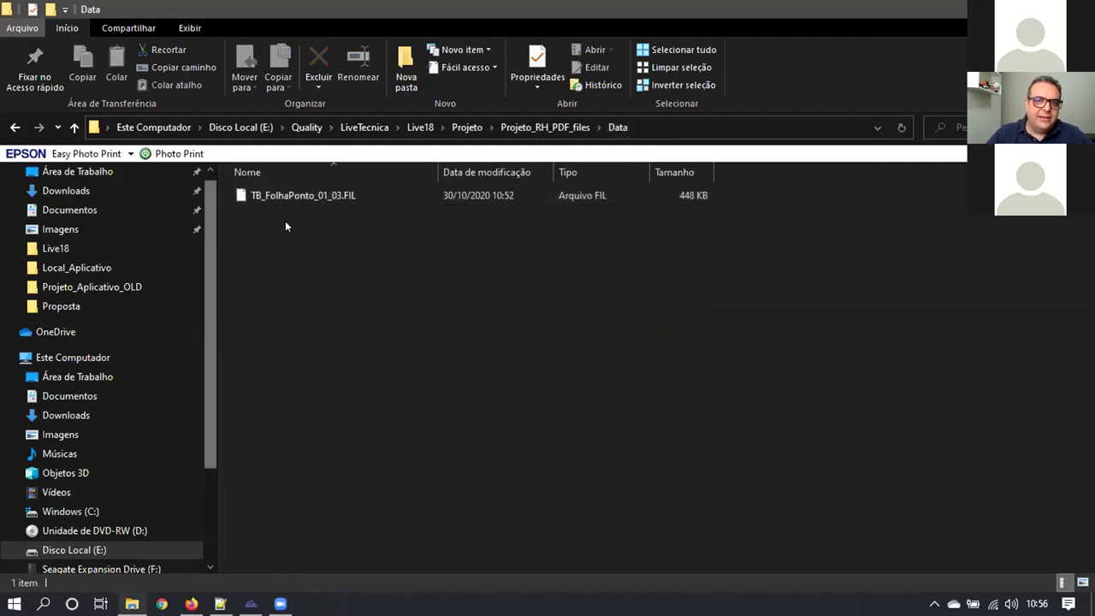
pyautogui.hotkey('alt', 'Left')
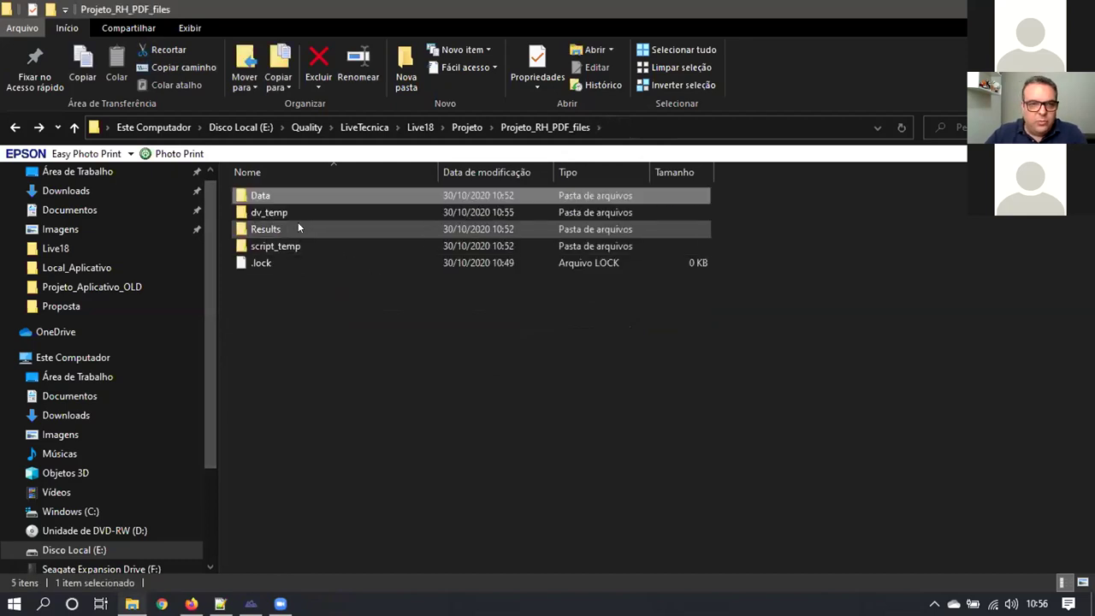
pyautogui.doubleClick(296, 212)
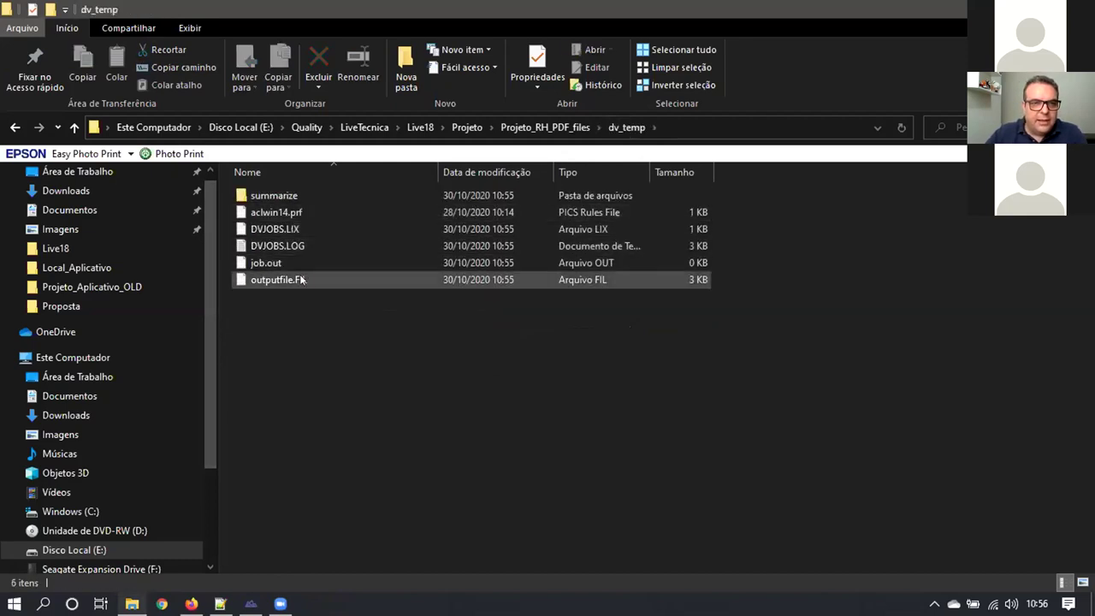
pyautogui.hotkey('alt', 'Left')
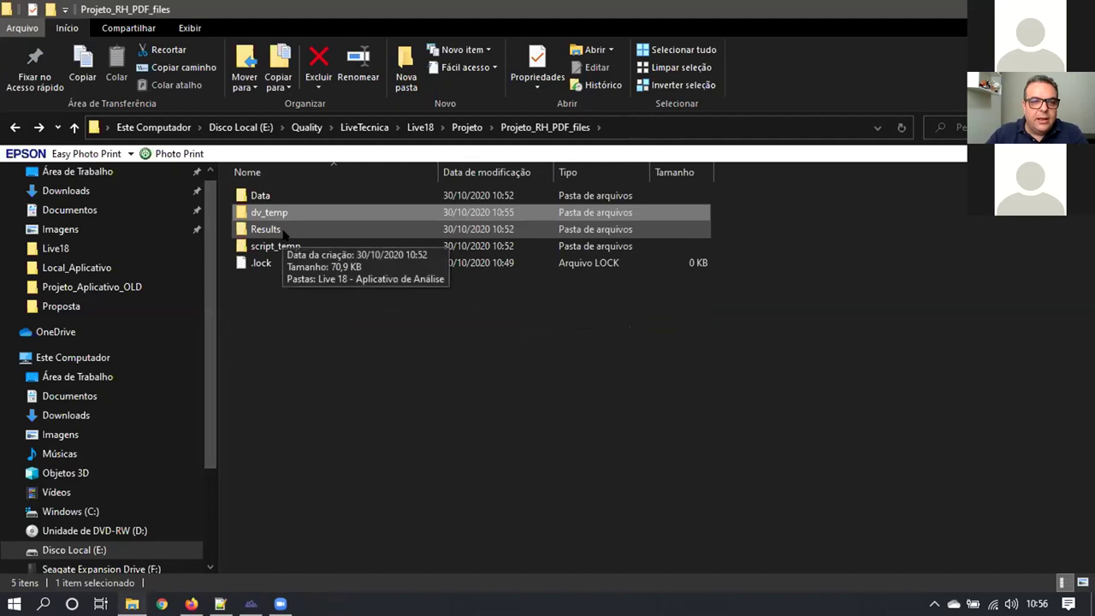
pyautogui.doubleClick(296, 229)
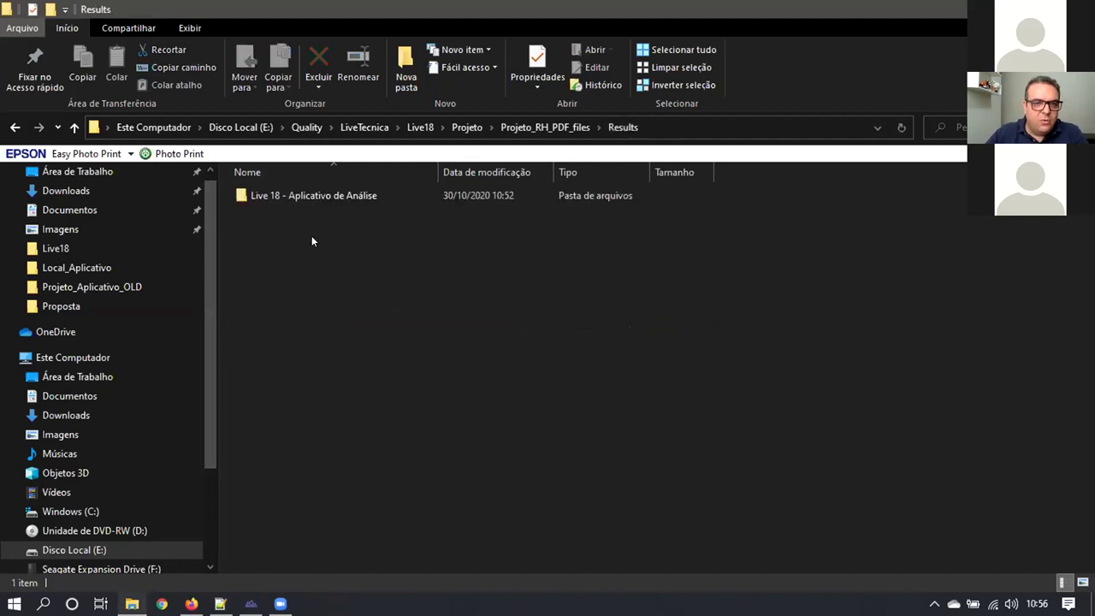
pyautogui.doubleClick(325, 199)
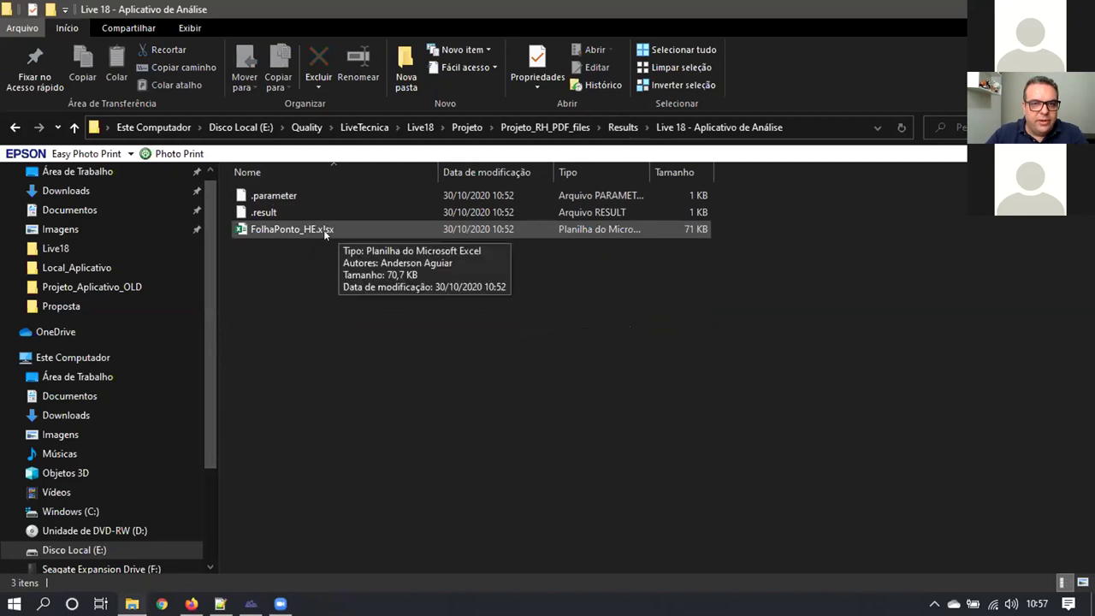
pyautogui.click(545, 127)
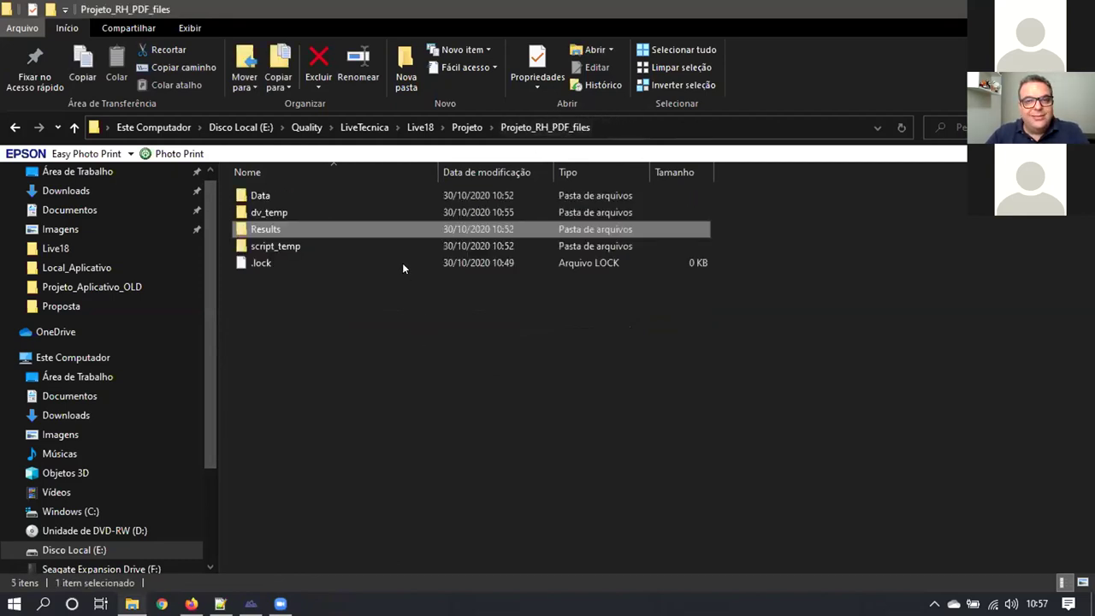
pyautogui.click(467, 127)
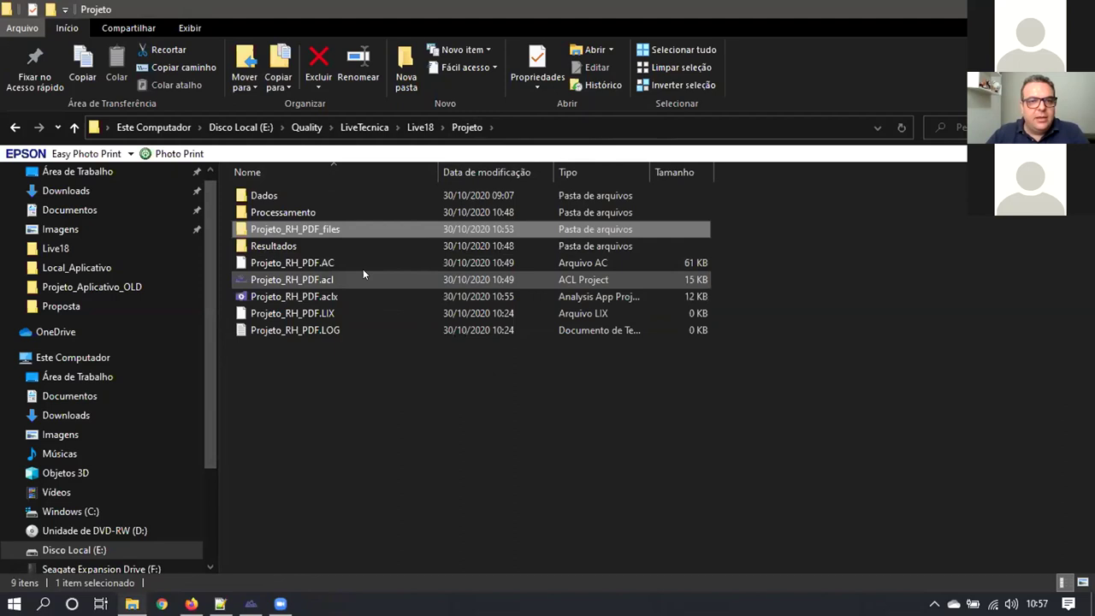
# Reopen the Projeto_RH_PDF.aclx analysis app and display the results of the Live 18 - Aplicativo de Análise script
pyautogui.click(326, 296)
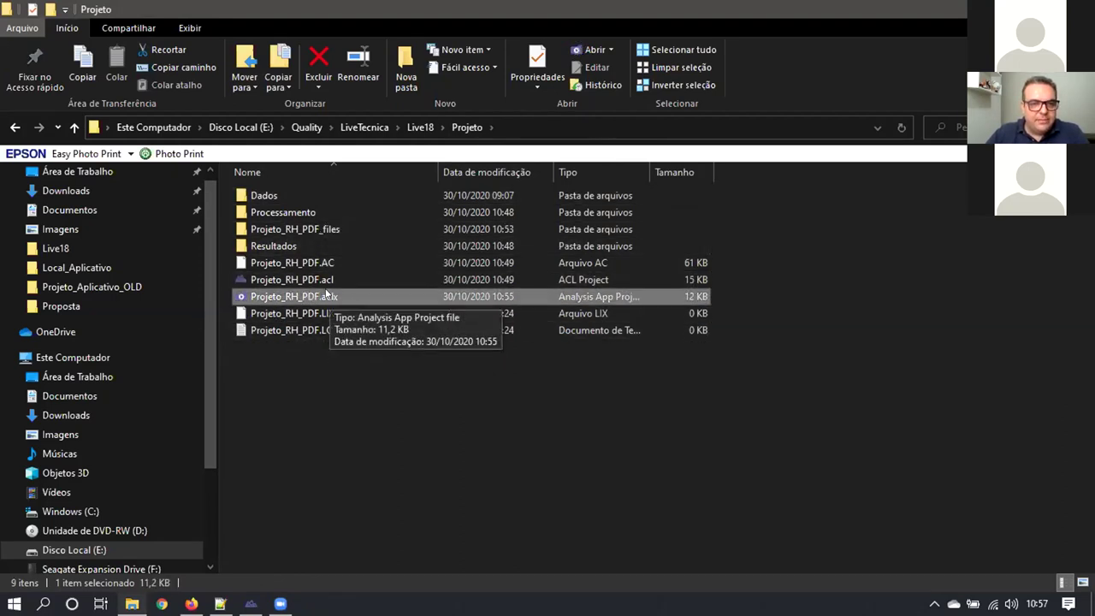
pyautogui.doubleClick(398, 298)
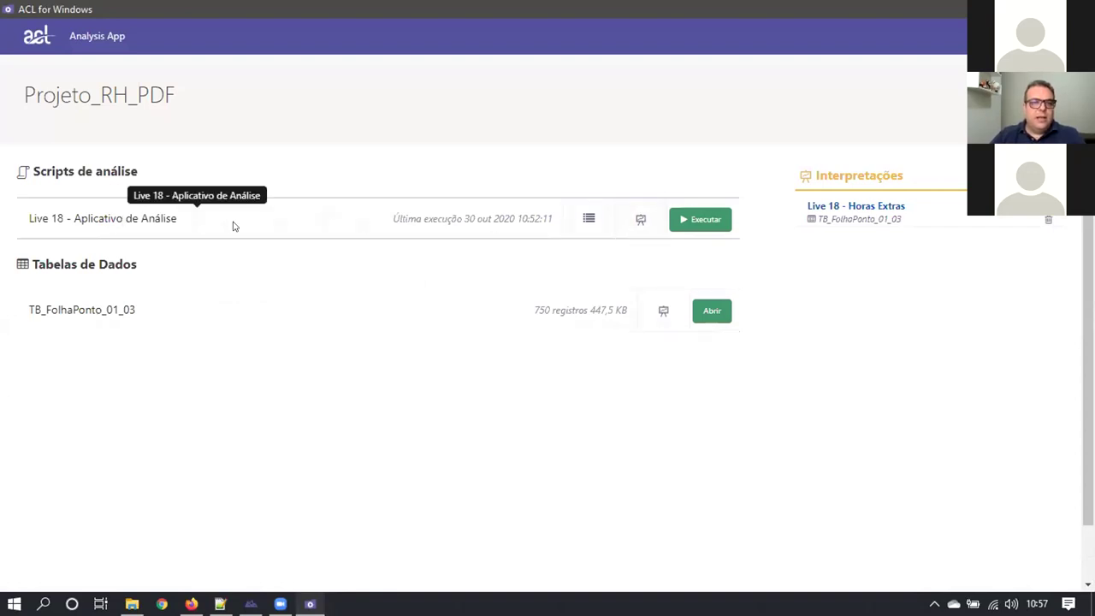
pyautogui.click(639, 221)
pyautogui.click(639, 221)
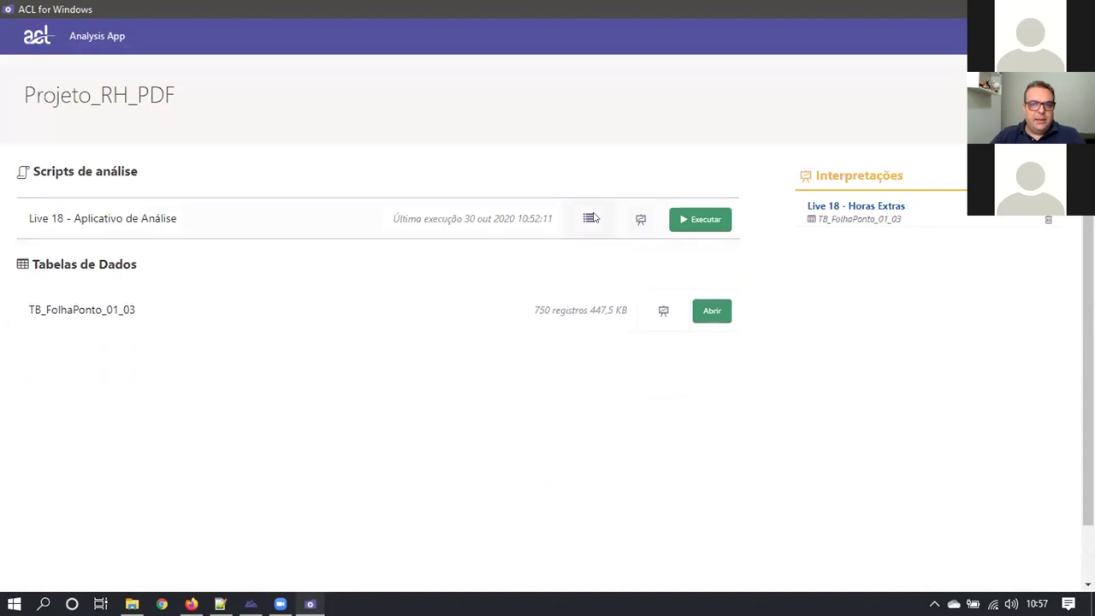
pyautogui.click(589, 219)
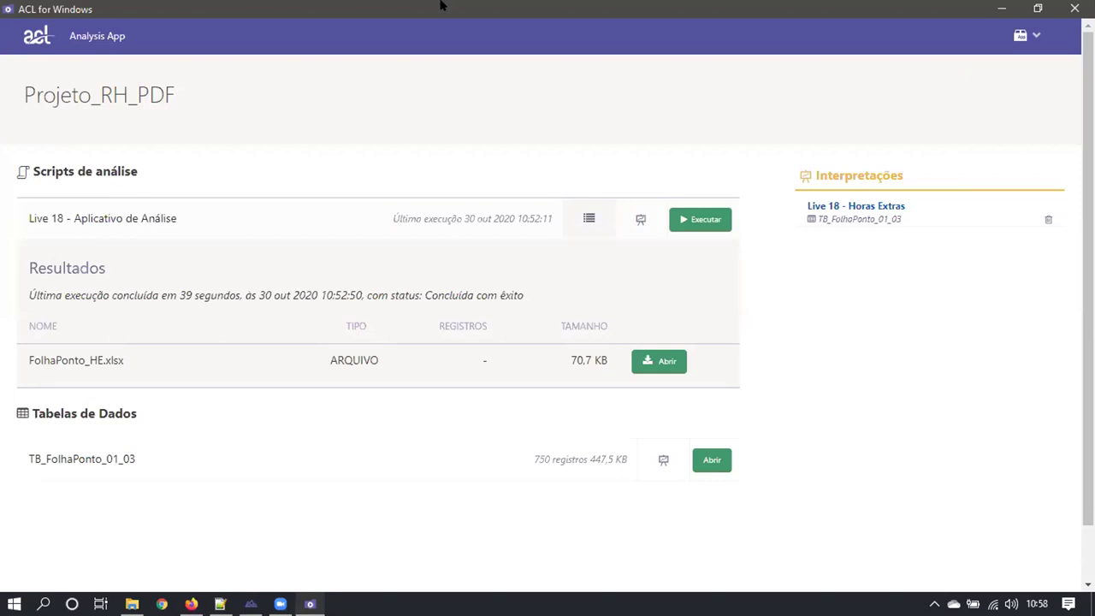
# Start the Live 18 - Aplicativo de Análise script, continue to its Folha de Ponto address parameter, and close the analysis app
pyautogui.click(708, 224)
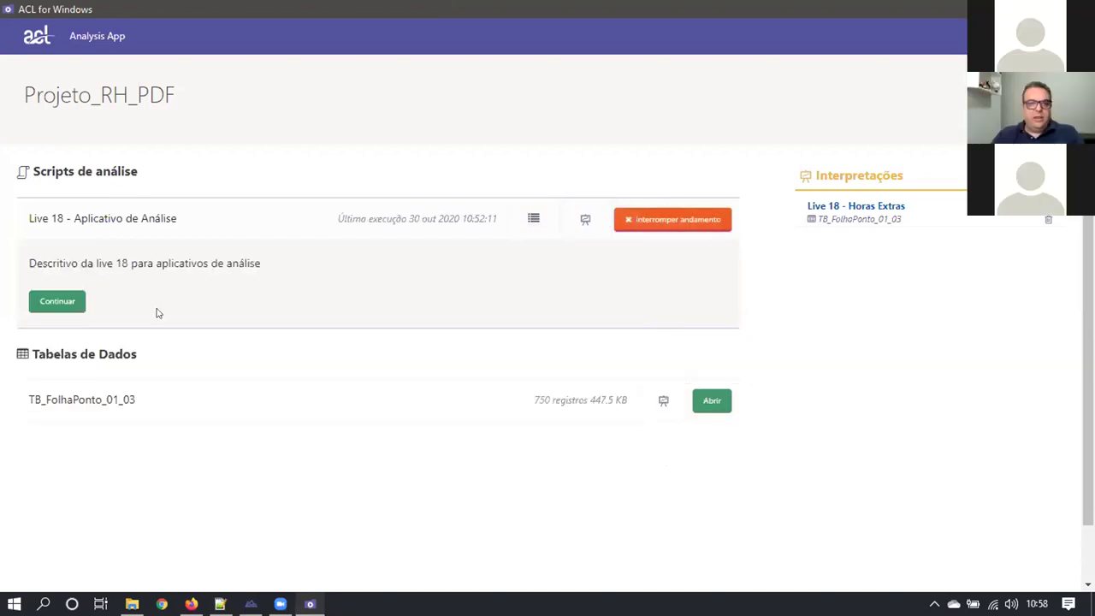
pyautogui.click(61, 303)
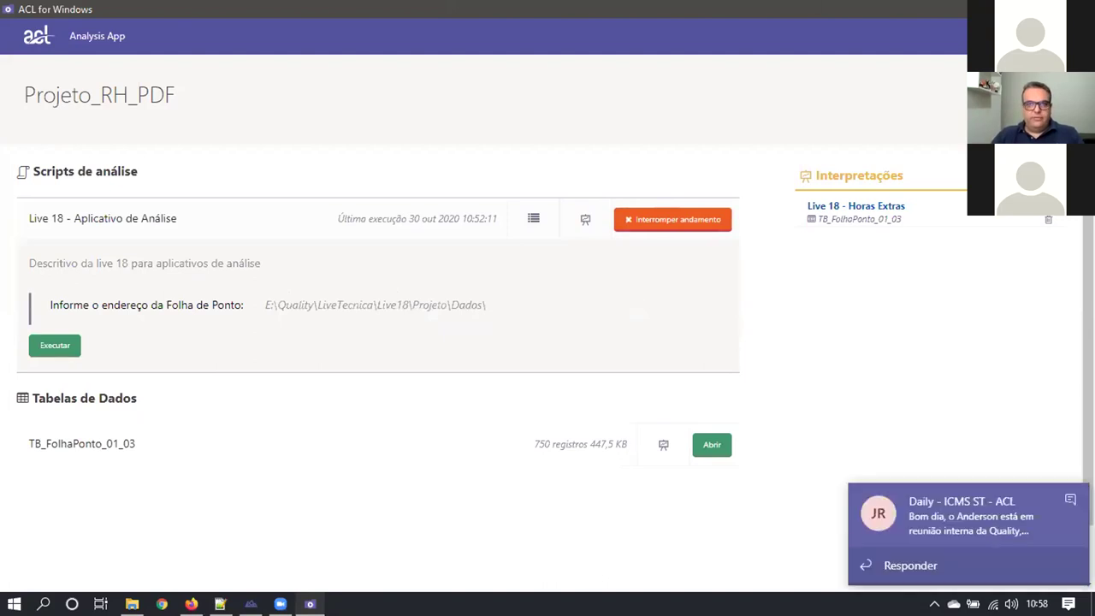
pyautogui.hotkey('alt', 'F4')
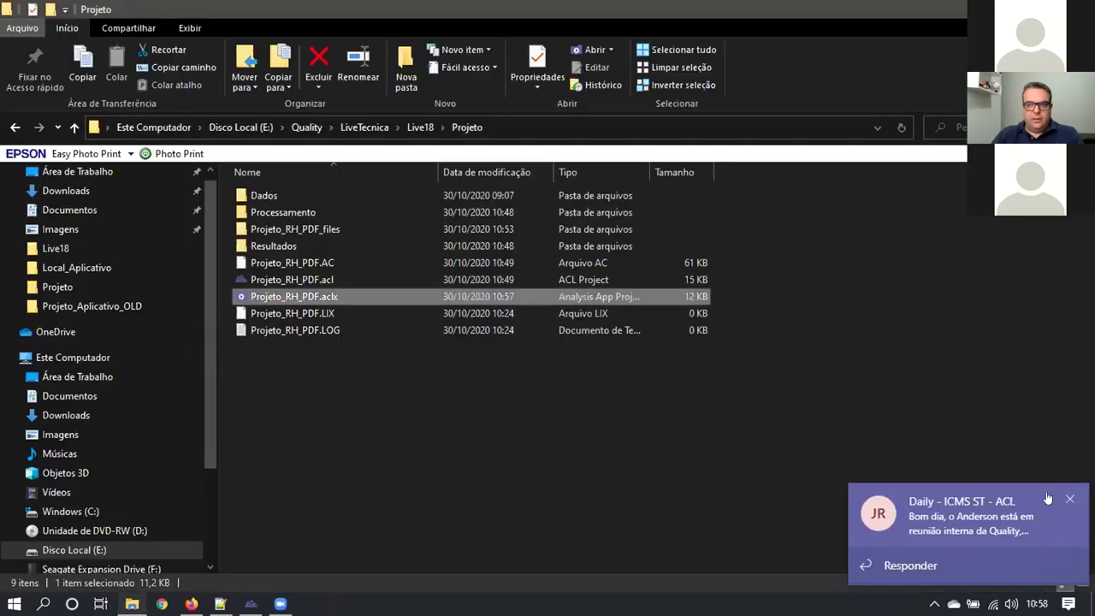
pyautogui.click(787, 403)
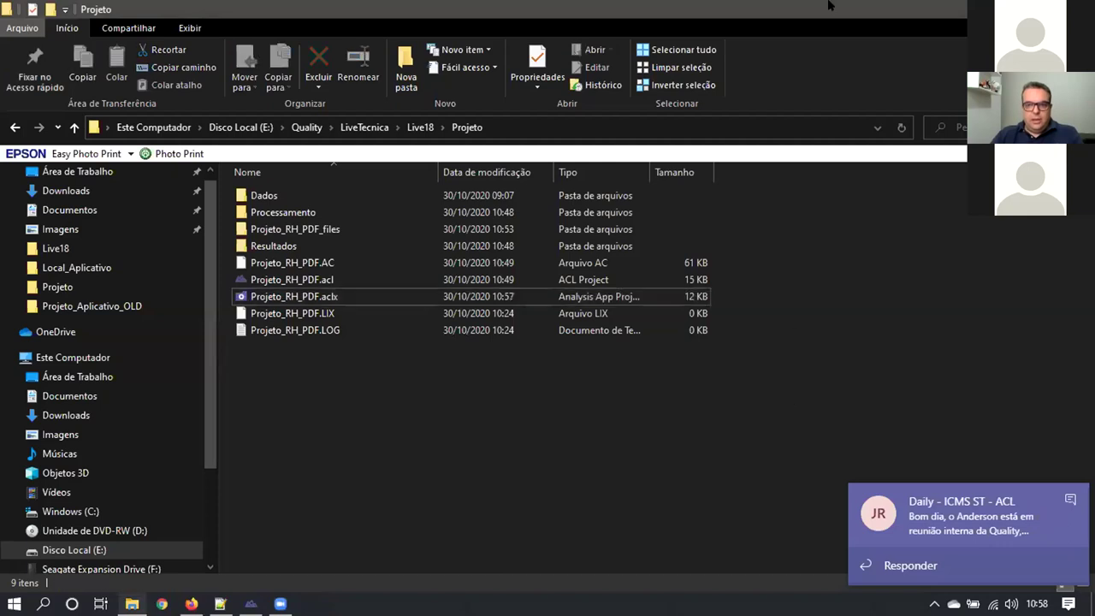
pyautogui.moveTo(828, 5); pyautogui.dragTo(641, 106)
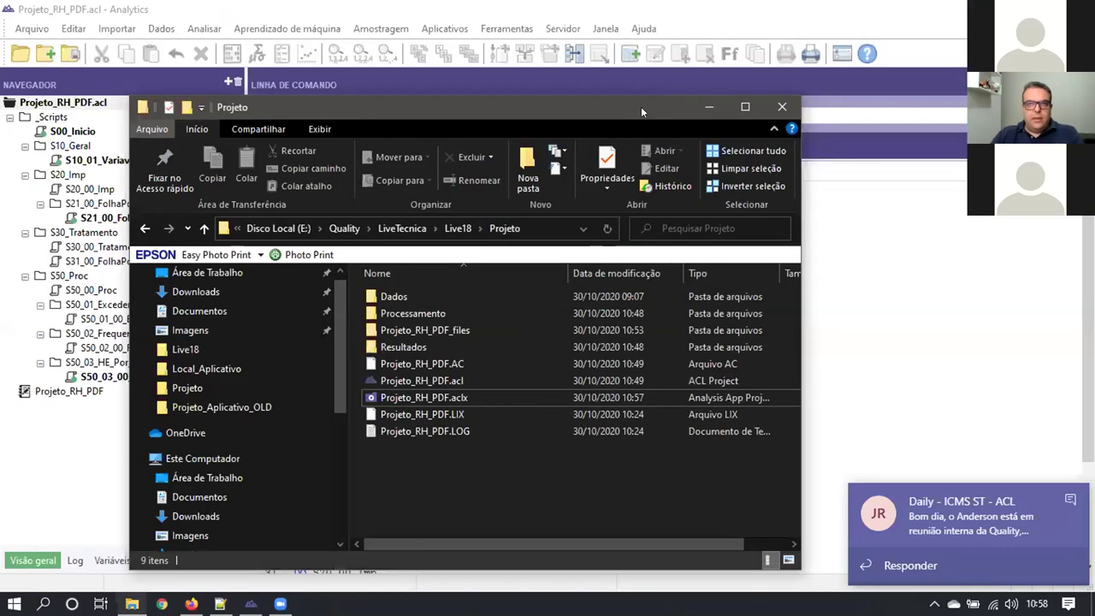
pyautogui.doubleClick(641, 106)
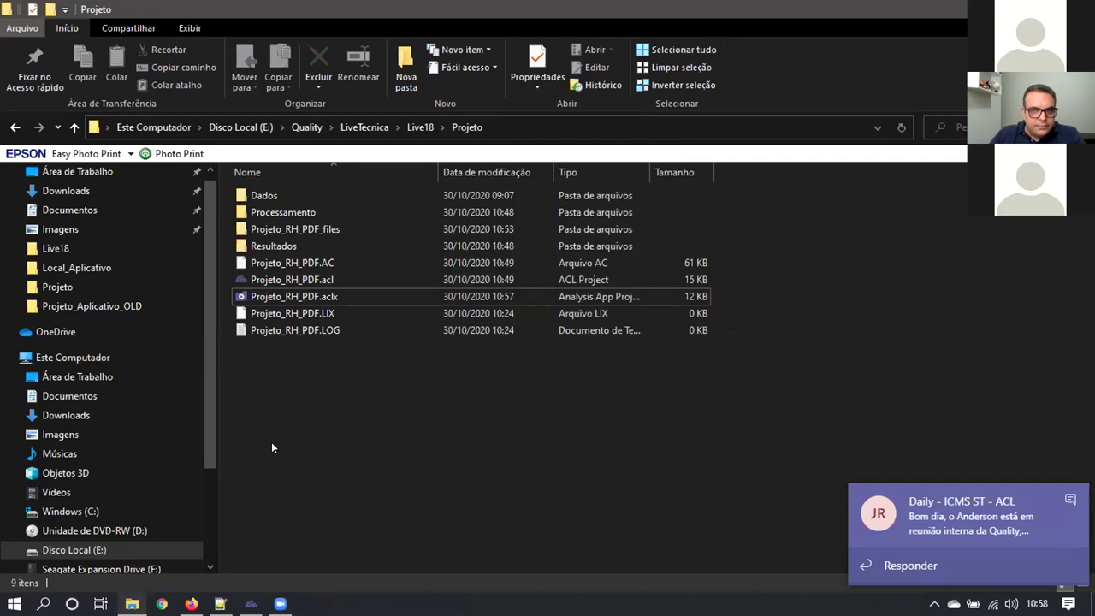
pyautogui.click(271, 283)
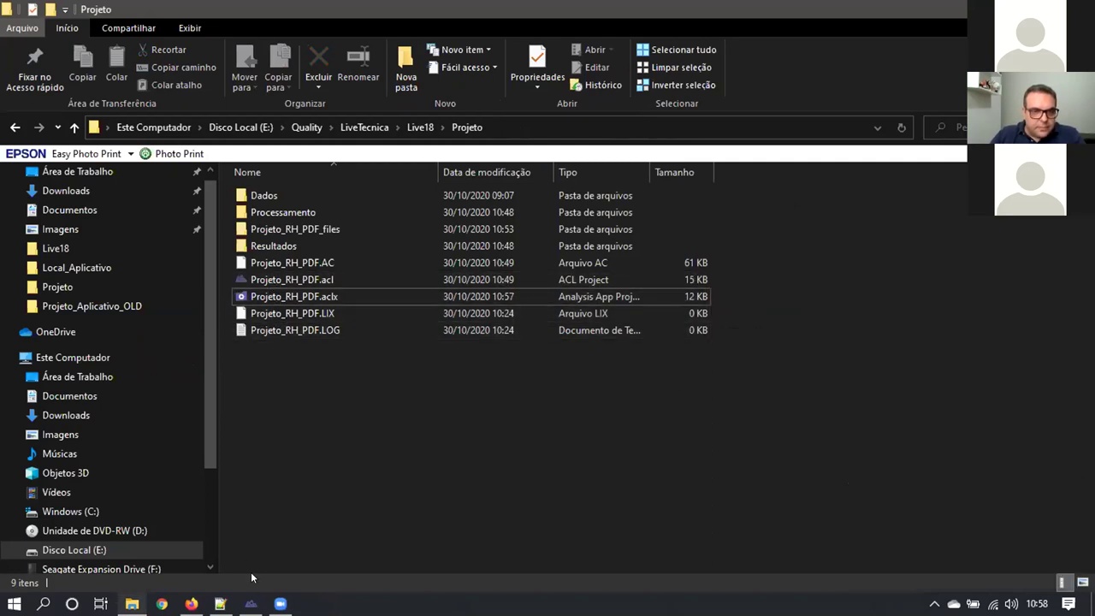
# Switch to Analytics and copy the V_Qtd_HE = 2,00 and V_Freq_Dias = 1,00 lines of S00_Inicio below the V_DADOS parameter line, with blank lines around them
pyautogui.click(250, 603)
pyautogui.click(402, 275)
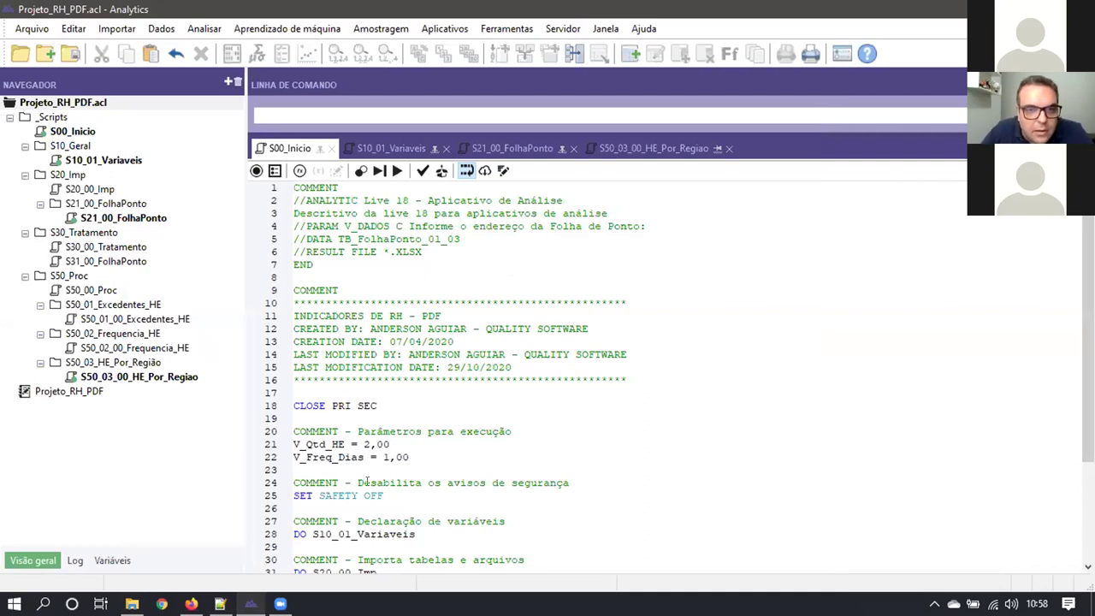
pyautogui.moveTo(409, 450); pyautogui.dragTo(282, 442)
pyautogui.hotkey('ctrl', 'c')
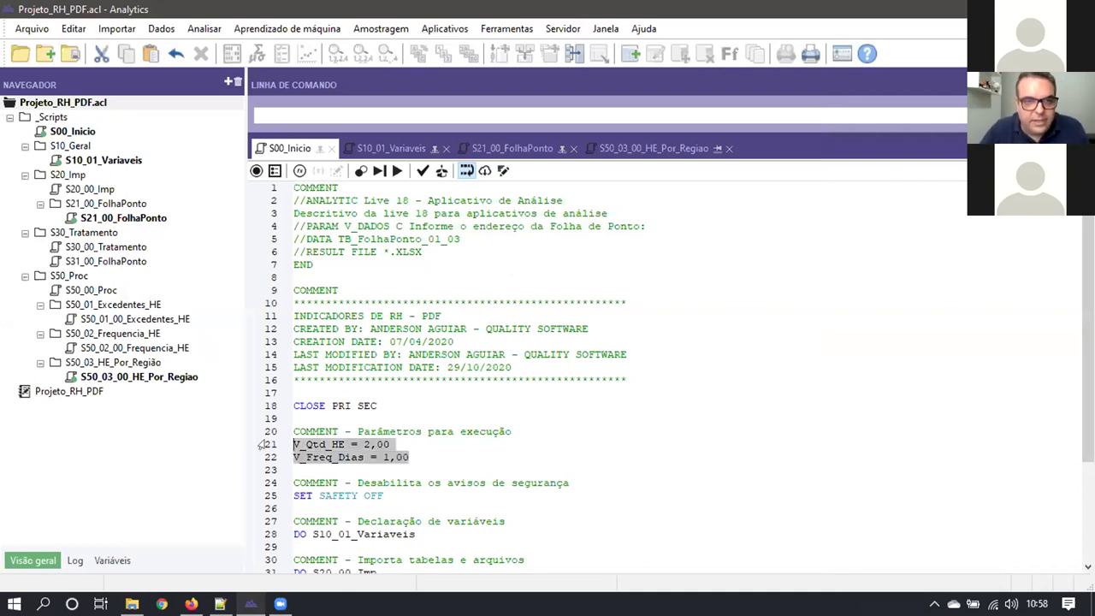
pyautogui.click(686, 227)
pyautogui.press('Return')
pyautogui.press('Return')
pyautogui.press('Return')
pyautogui.press('Up')
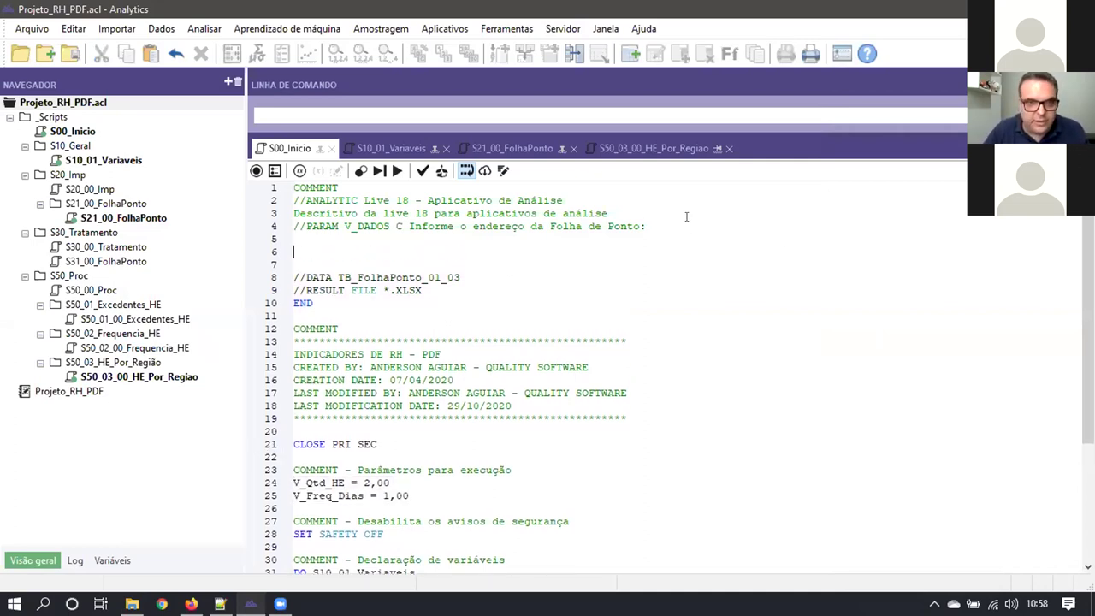
pyautogui.hotkey('ctrl', 'v')
# Duplicate the //PARAM V_DADOS line twice directly beneath the original in the S00_Inicio header
pyautogui.click(677, 226)
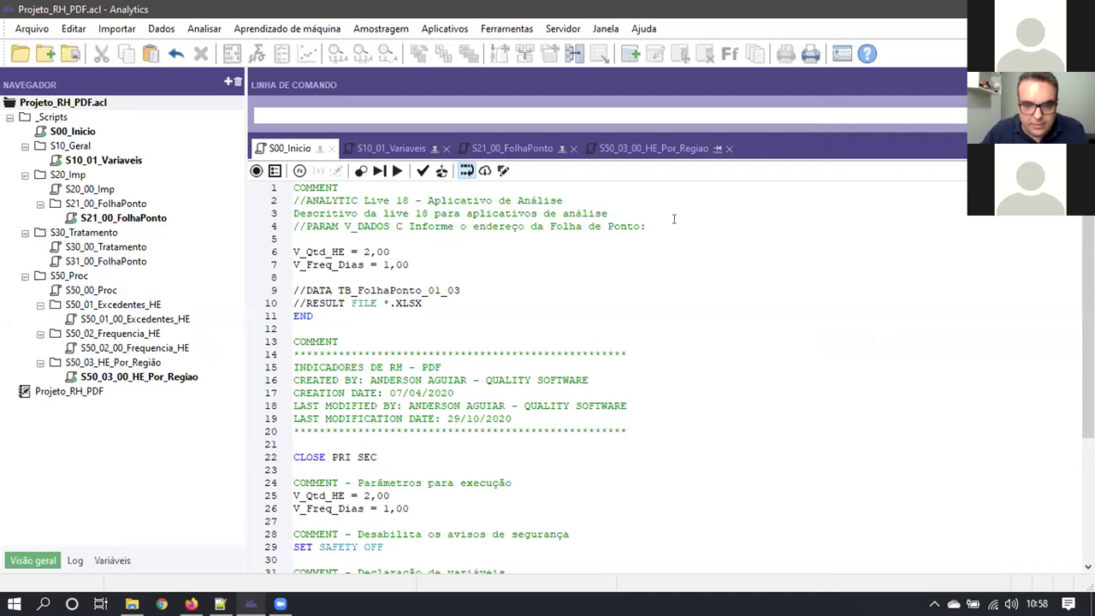
pyautogui.hotkey('shift', 'Home')
pyautogui.hotkey('ctrl', 'End')
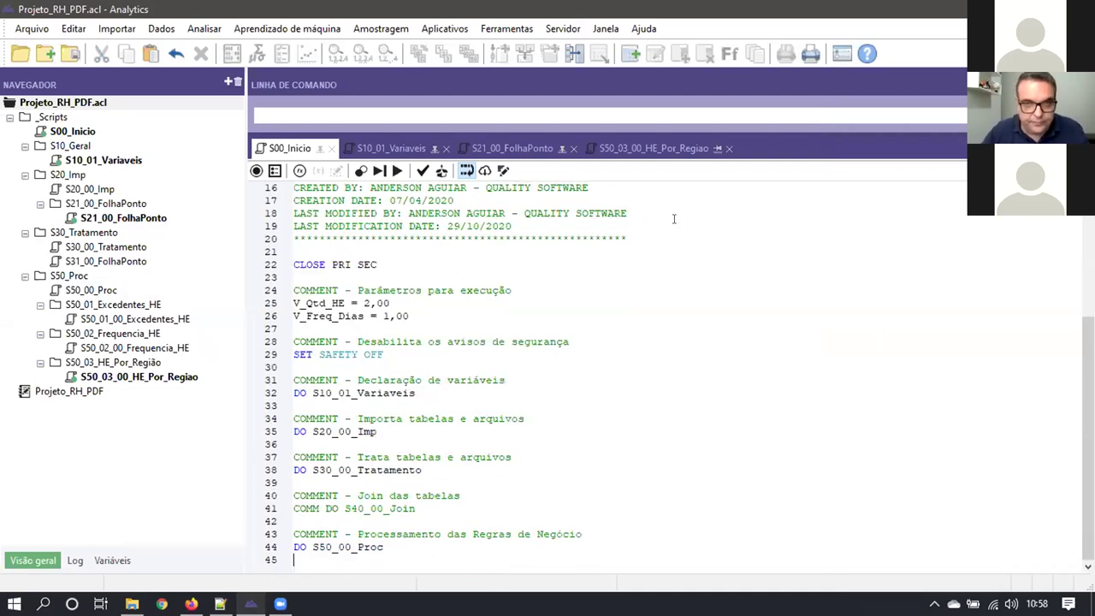
pyautogui.scroll(5, 673, 219)
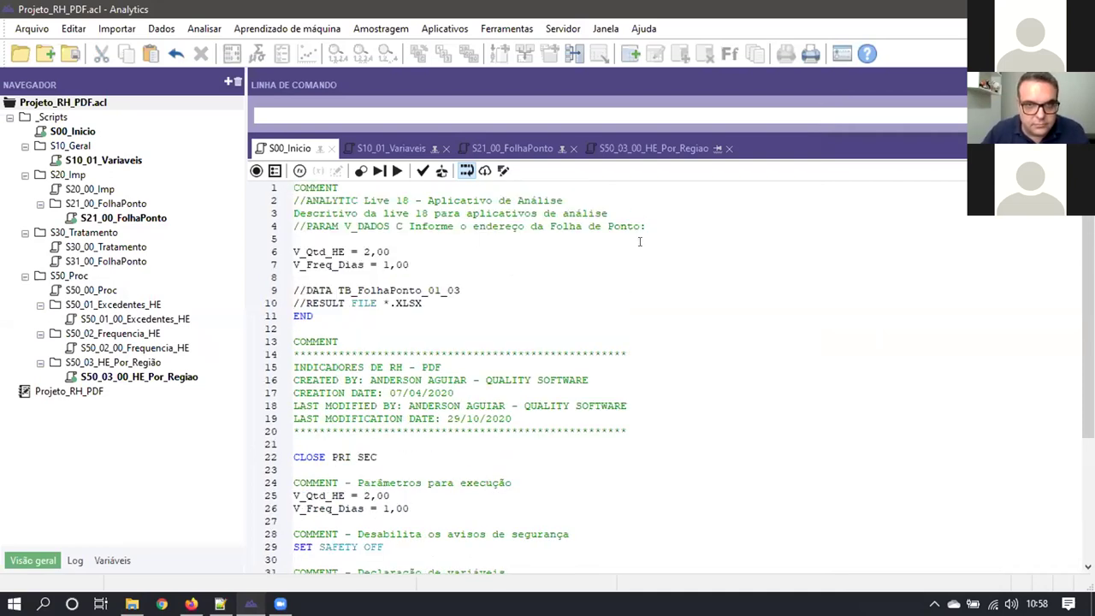
pyautogui.click(690, 227)
pyautogui.hotkey('shift', 'Home')
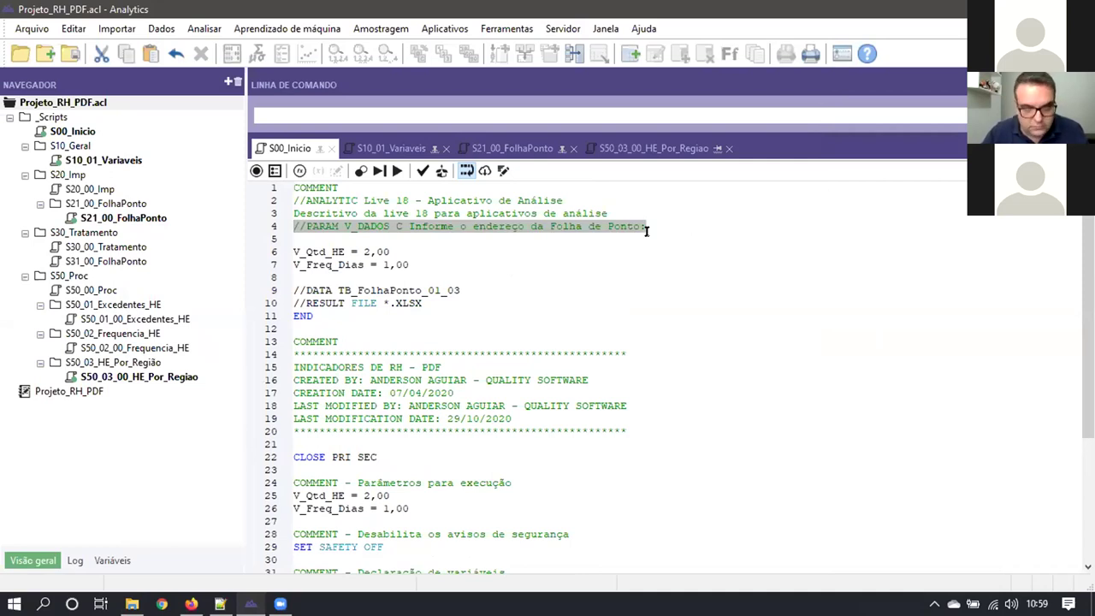
pyautogui.hotkey('ctrl', 'c')
pyautogui.press('Down')
pyautogui.hotkey('ctrl', 'v')
pyautogui.press('Return')
pyautogui.hotkey('ctrl', 'v')
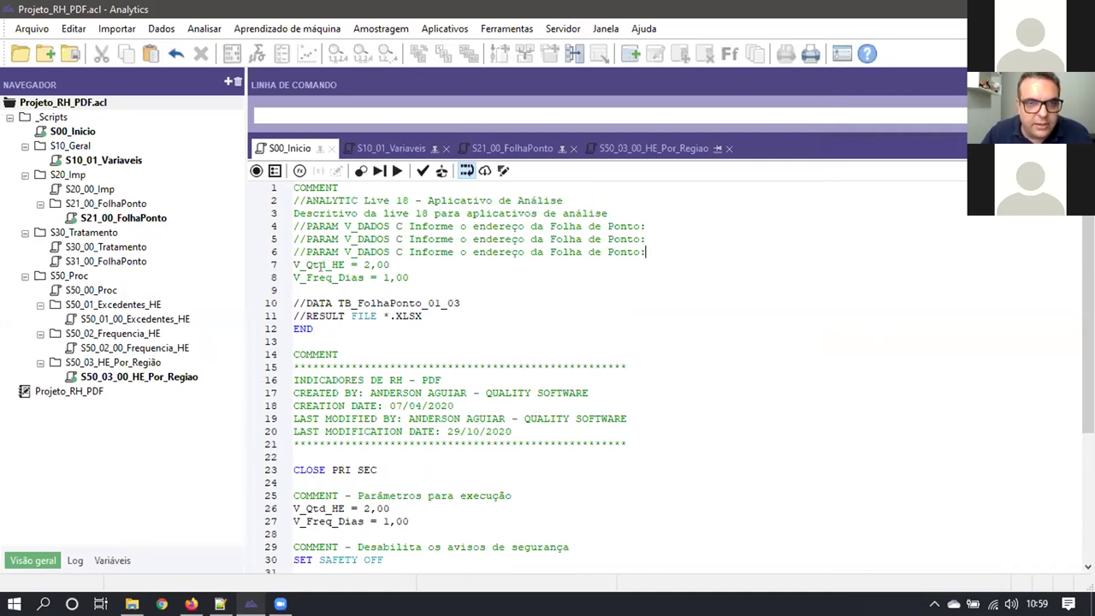
# Change the first duplicated PARAM line to the variable V_Qtd_HE with type N
pyautogui.doubleClick(324, 265)
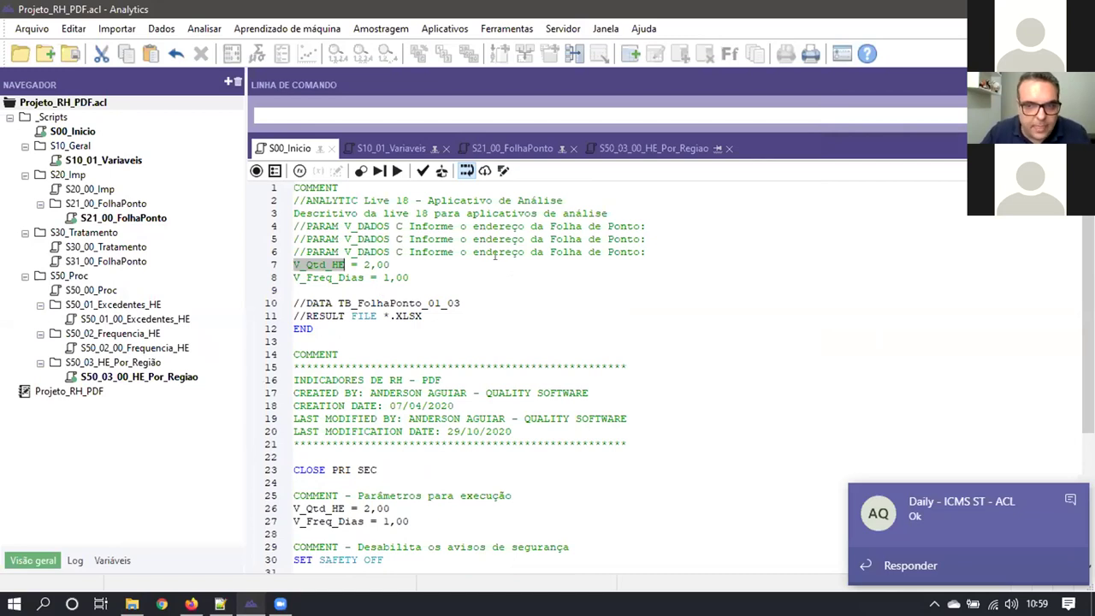
pyautogui.doubleClick(368, 239)
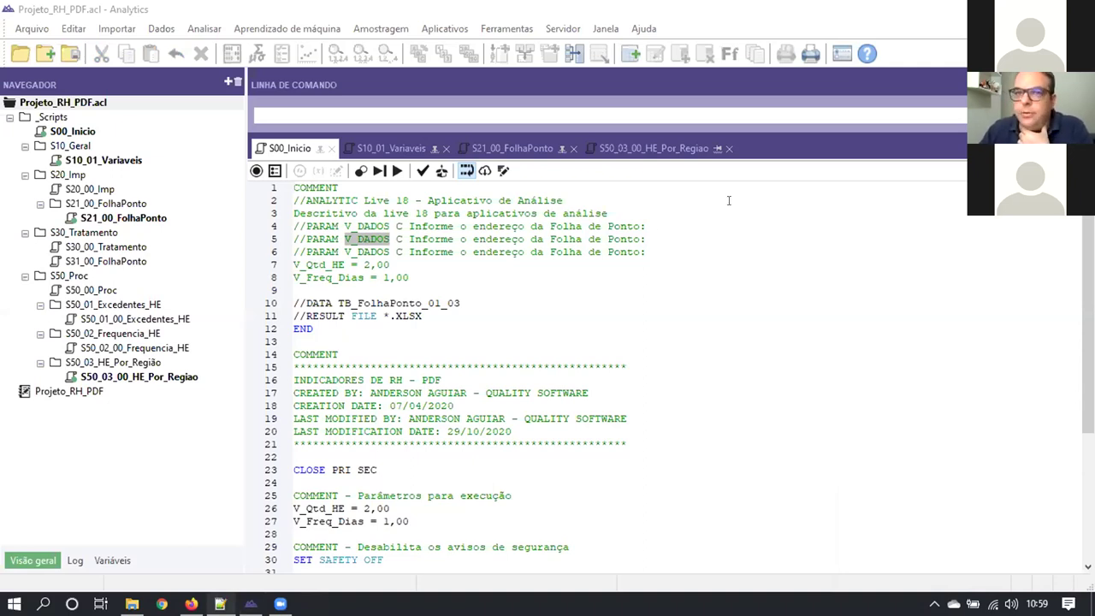
pyautogui.click(458, 305)
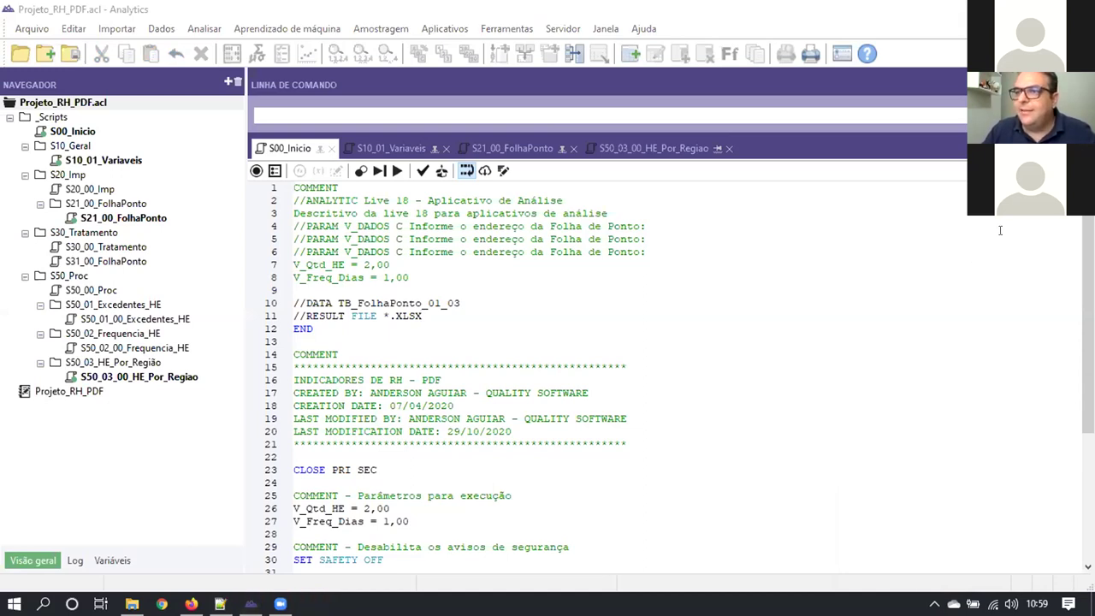
pyautogui.click(557, 239)
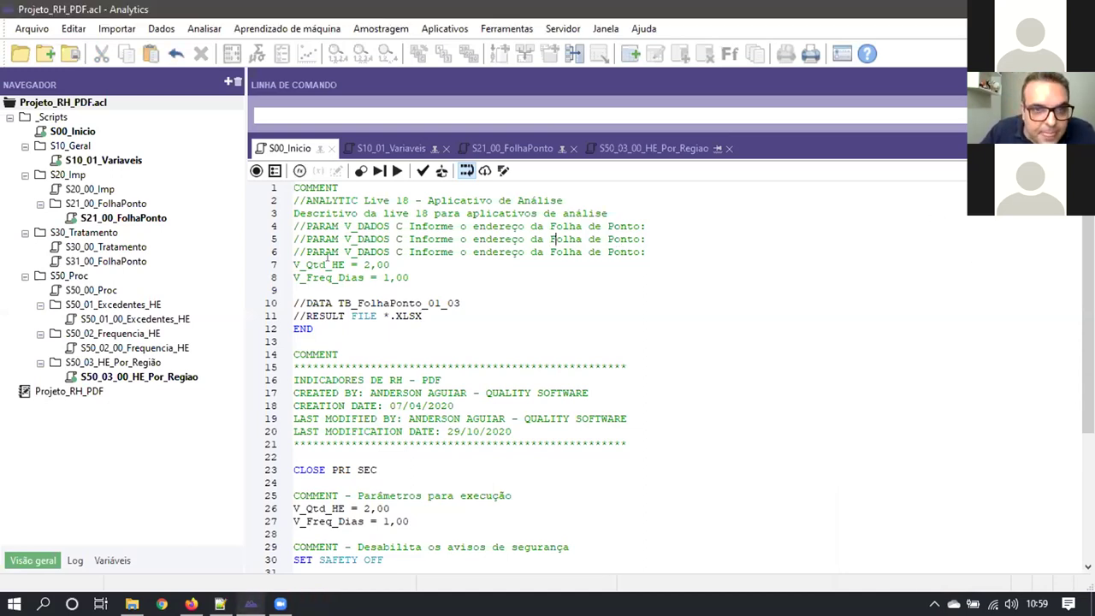
pyautogui.doubleClick(310, 265)
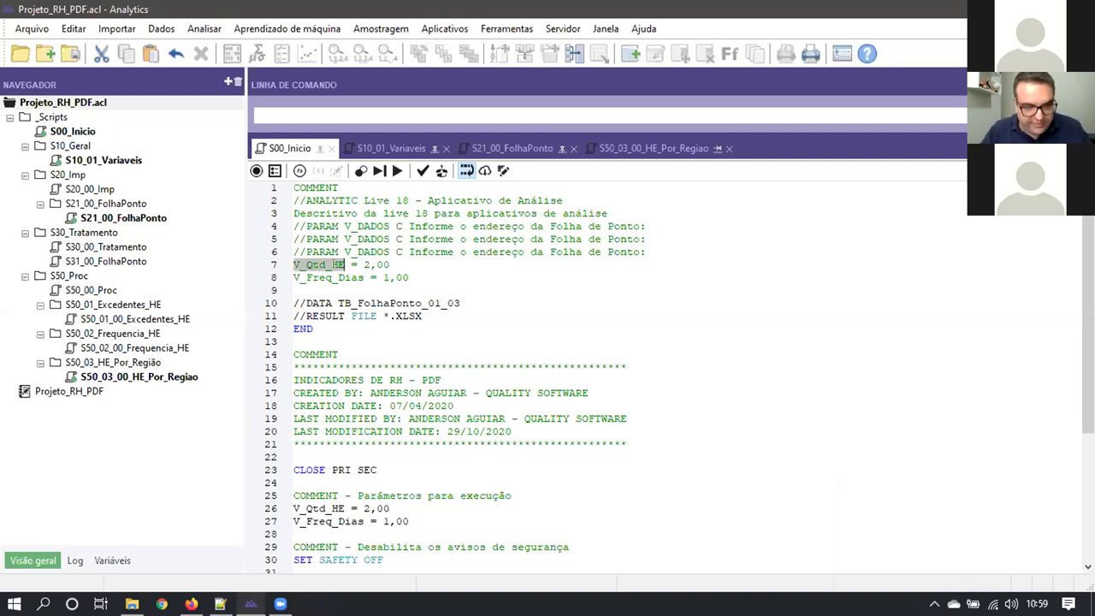
pyautogui.doubleClick(364, 239)
pyautogui.hotkey('ctrl', 'v')
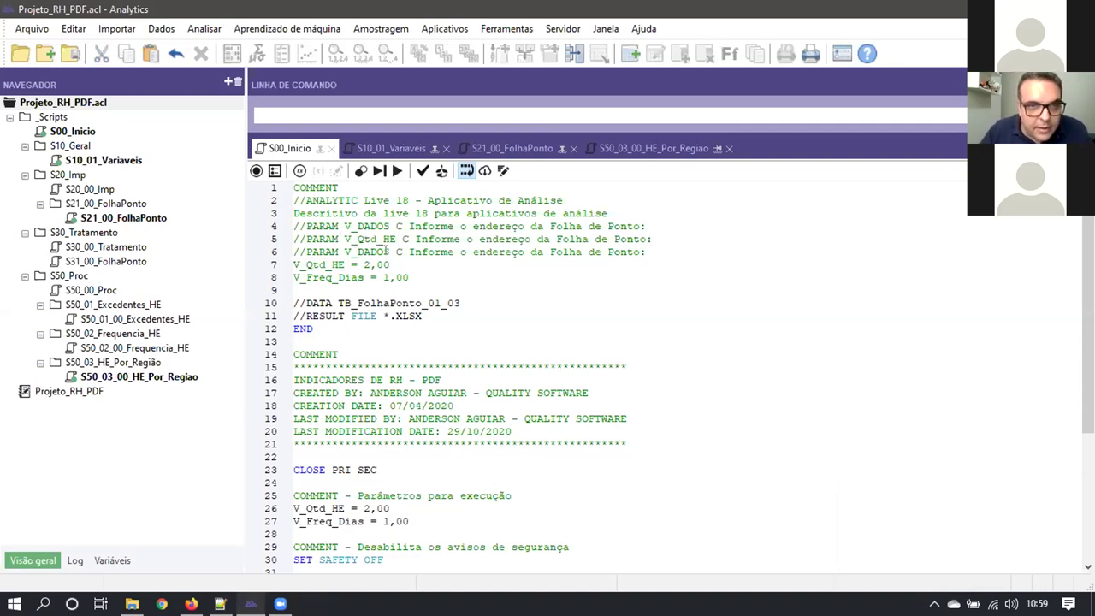
pyautogui.doubleClick(406, 240)
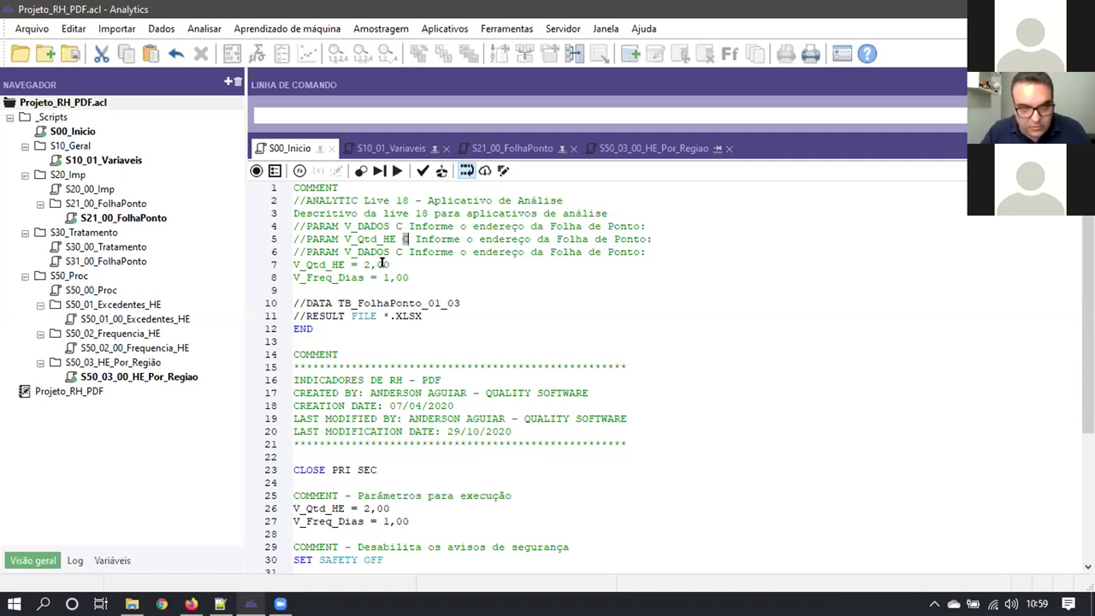
pyautogui.write('n')
pyautogui.press('BackSpace')
pyautogui.write('N')
# Change the second duplicated PARAM line to the variable V_Freq_Dias with type N
pyautogui.doubleClick(325, 277)
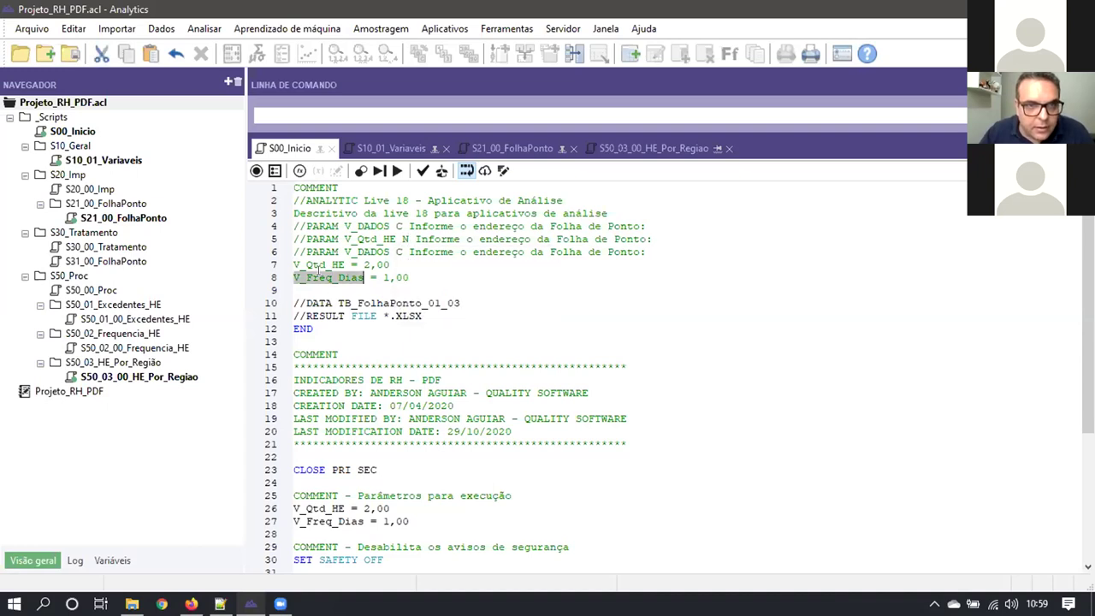
pyautogui.doubleClick(354, 249)
pyautogui.hotkey('ctrl', 'v')
pyautogui.doubleClick(423, 251)
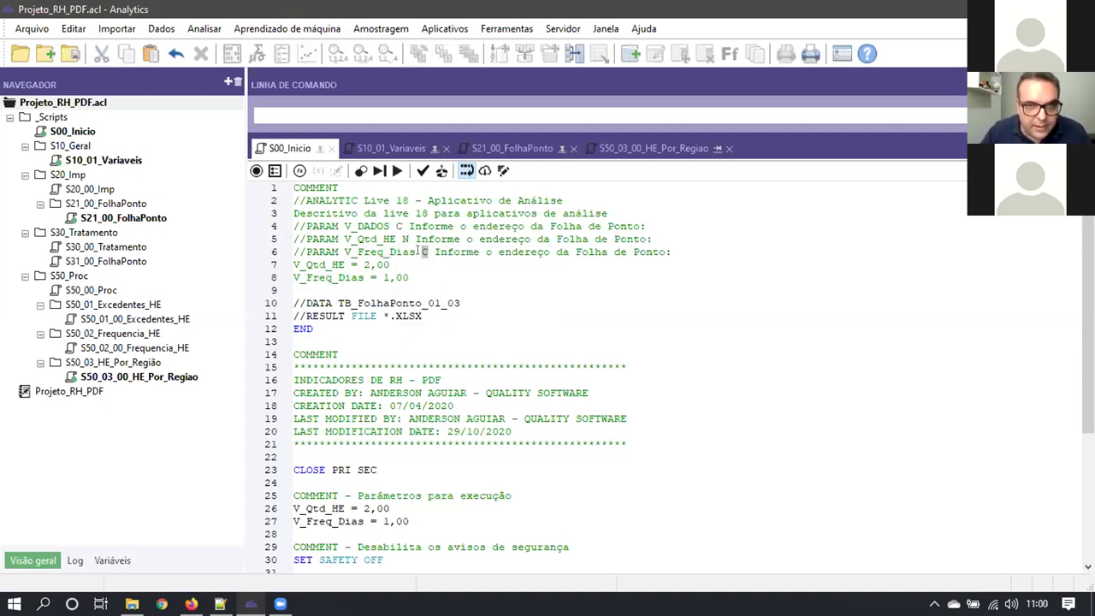
pyautogui.write('N')
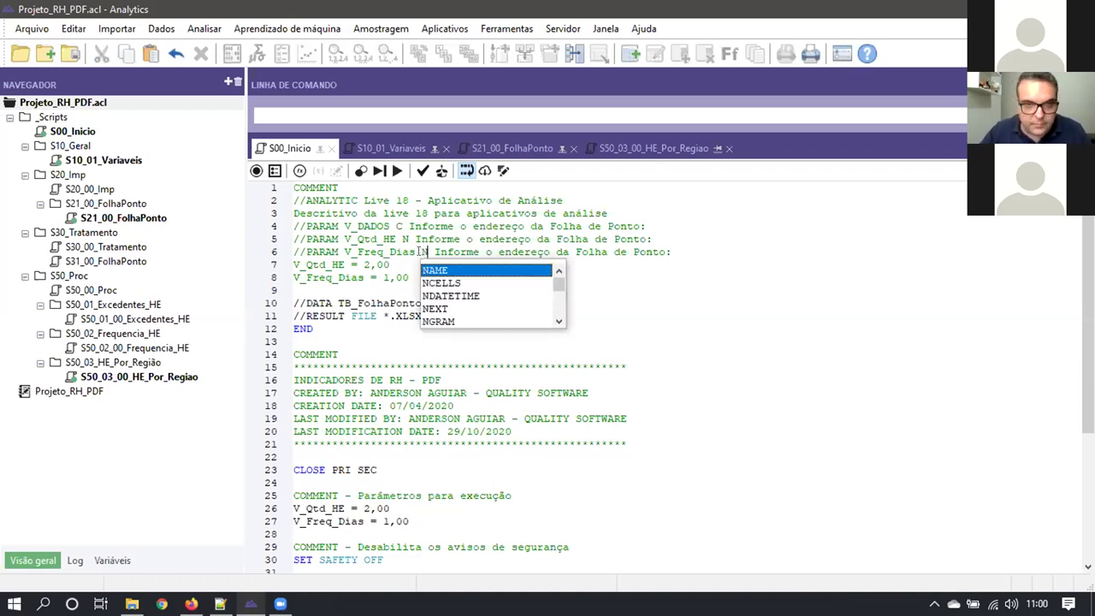
pyautogui.press('Escape')
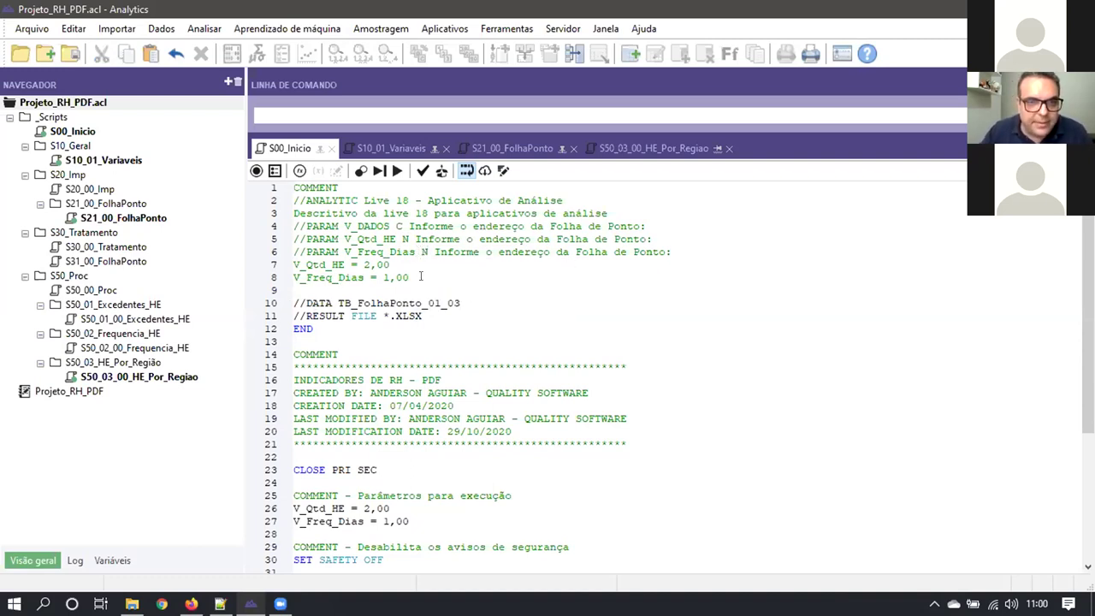
# Delete the copied V_Qtd_HE and V_Freq_Dias assignments and the blank lines above //DATA TB_FolhaPonto_01_03
pyautogui.moveTo(420, 276); pyautogui.dragTo(277, 268)
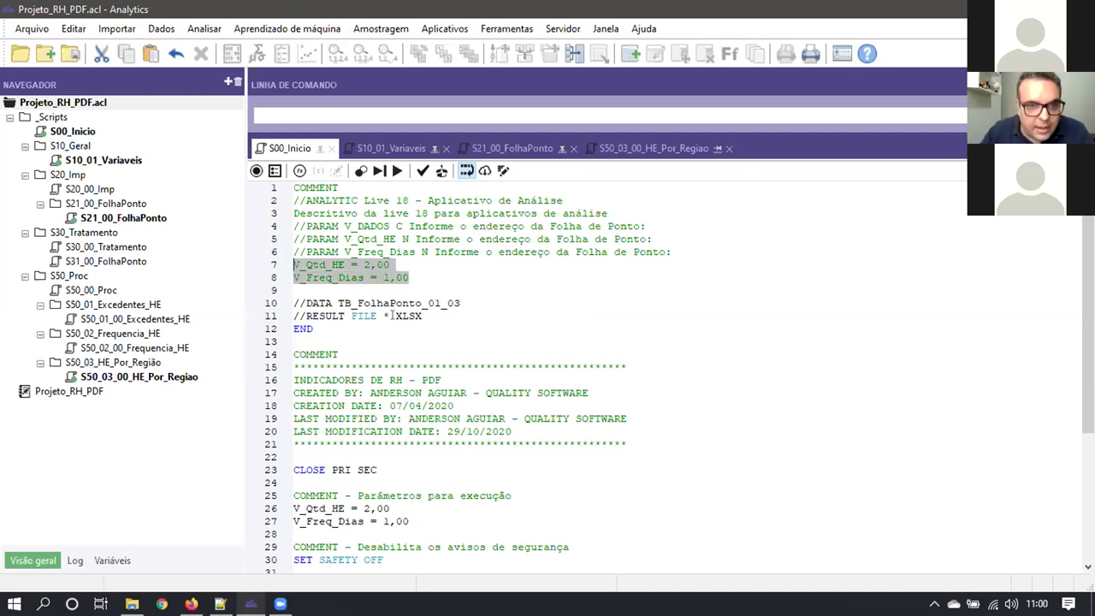
pyautogui.press('Delete')
pyautogui.press('Delete')
pyautogui.press('Delete')
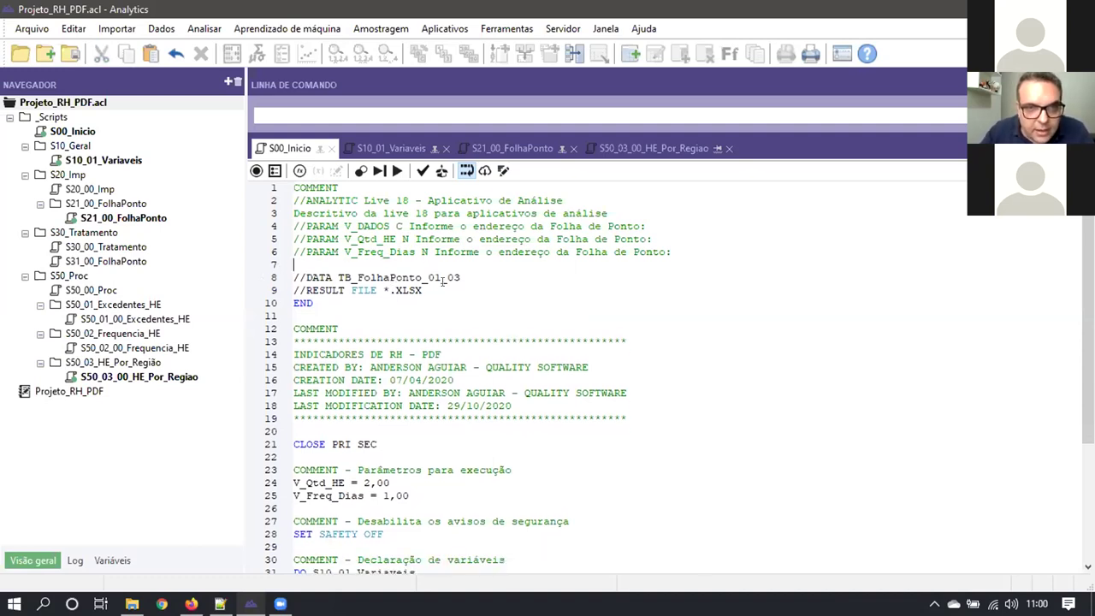
# Replace the V_Qtd_HE parameter's prompt with "Total de HE permito para a análise", keeping the colon
pyautogui.moveTo(415, 237); pyautogui.dragTo(649, 240)
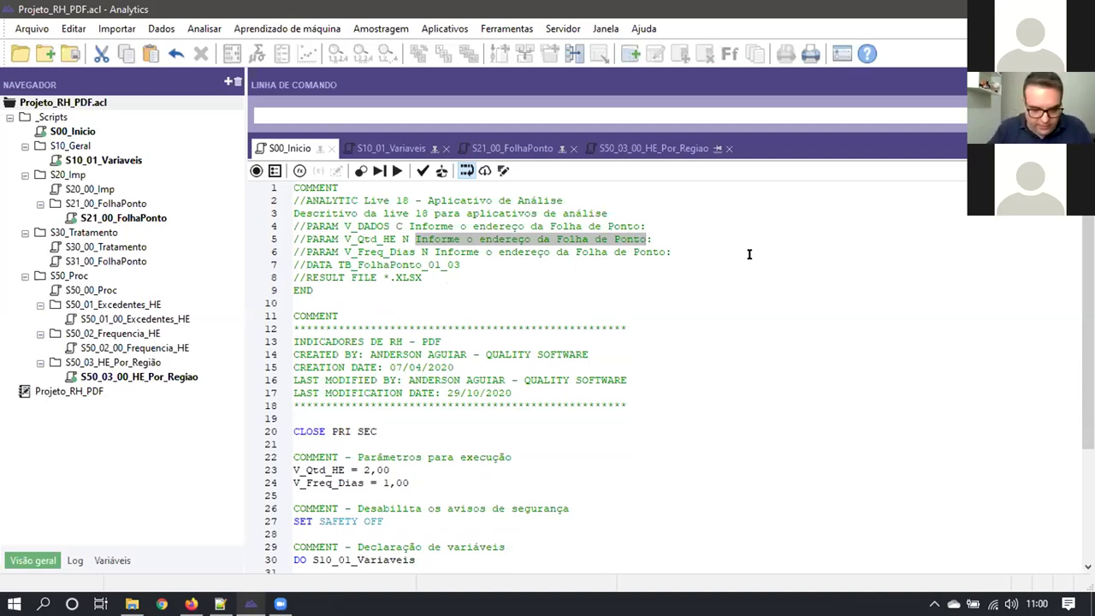
pyautogui.write('Total de H')
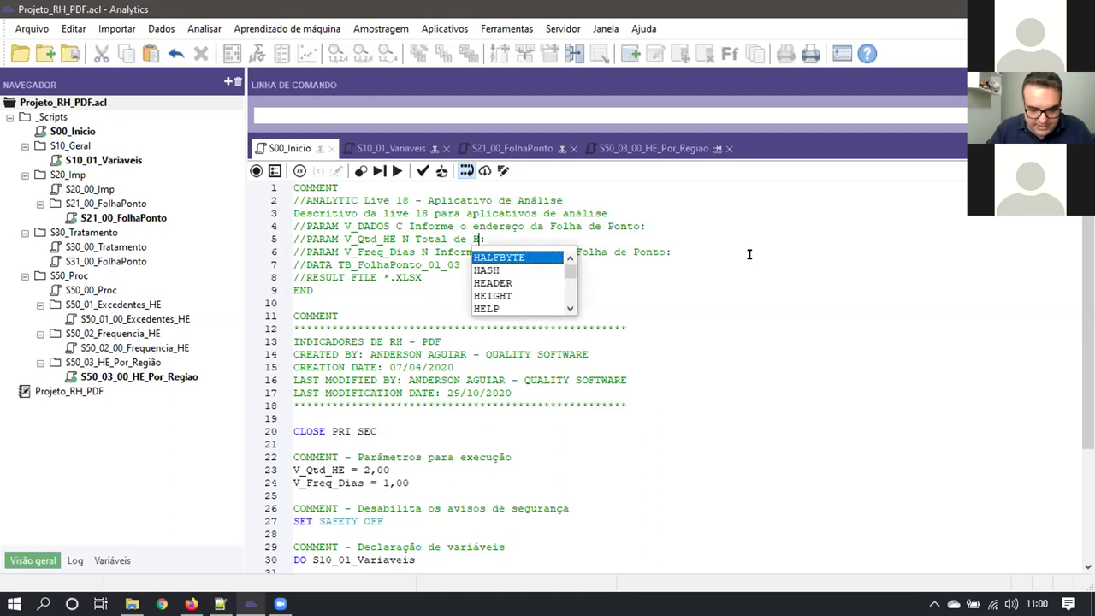
pyautogui.write('E Perm')
pyautogui.press('BackSpace')
pyautogui.press('BackSpace')
pyautogui.press('BackSpace')
pyautogui.press('BackSpace')
pyautogui.write('permito')
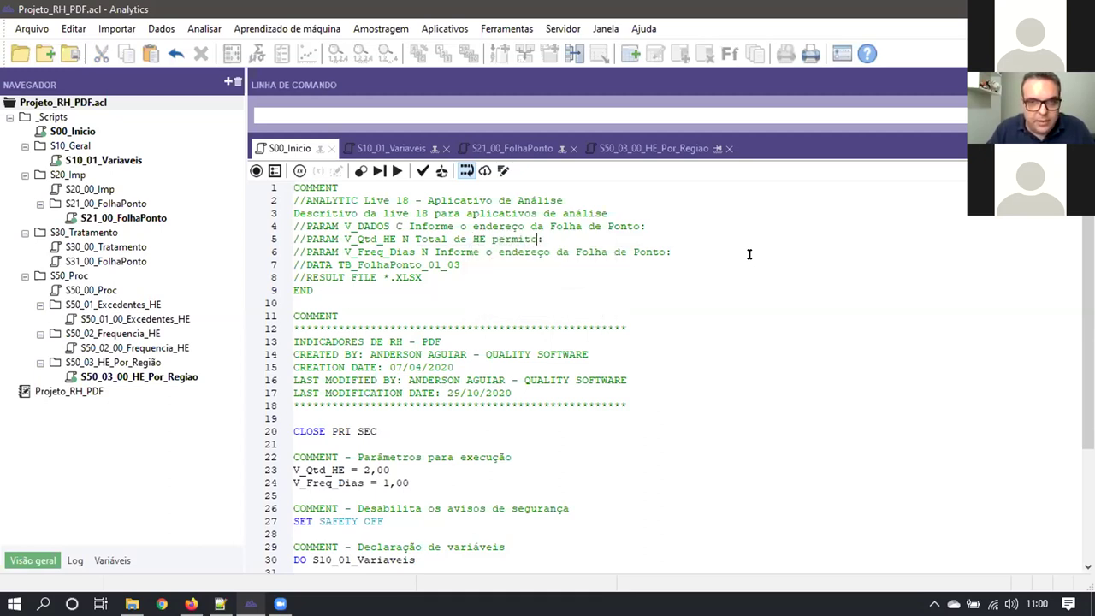
pyautogui.write(' para a ')
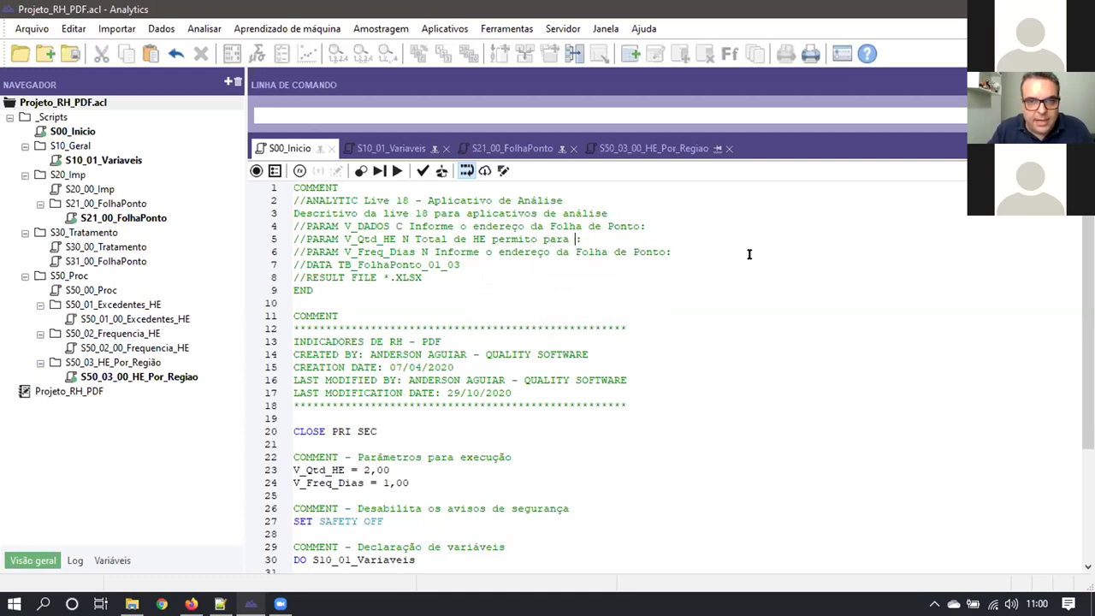
pyautogui.write('análise')
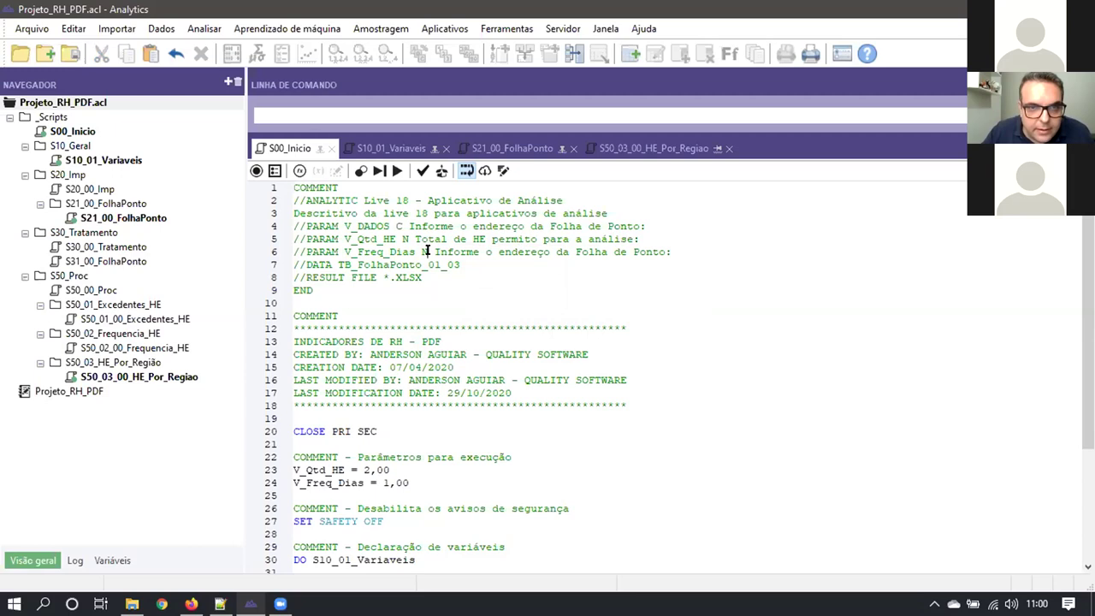
# Replace the V_Freq_Dias parameter's prompt with "Qual a frequencia permitada de dias da semana", keeping the colon, and save the S00_Inicio changes
pyautogui.moveTo(433, 251); pyautogui.dragTo(688, 249)
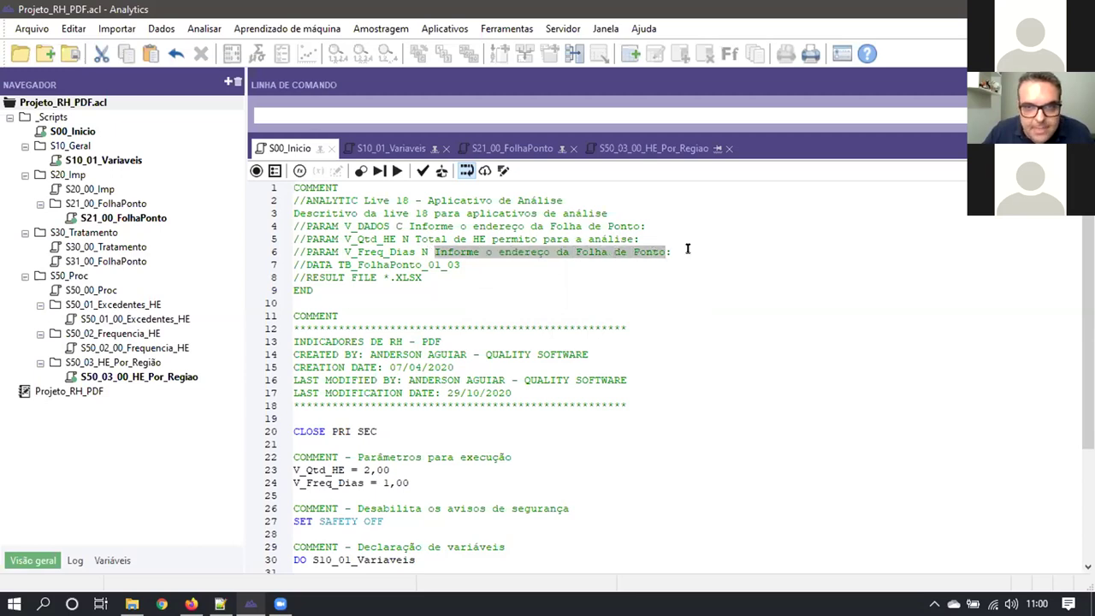
pyautogui.write('Qual :')
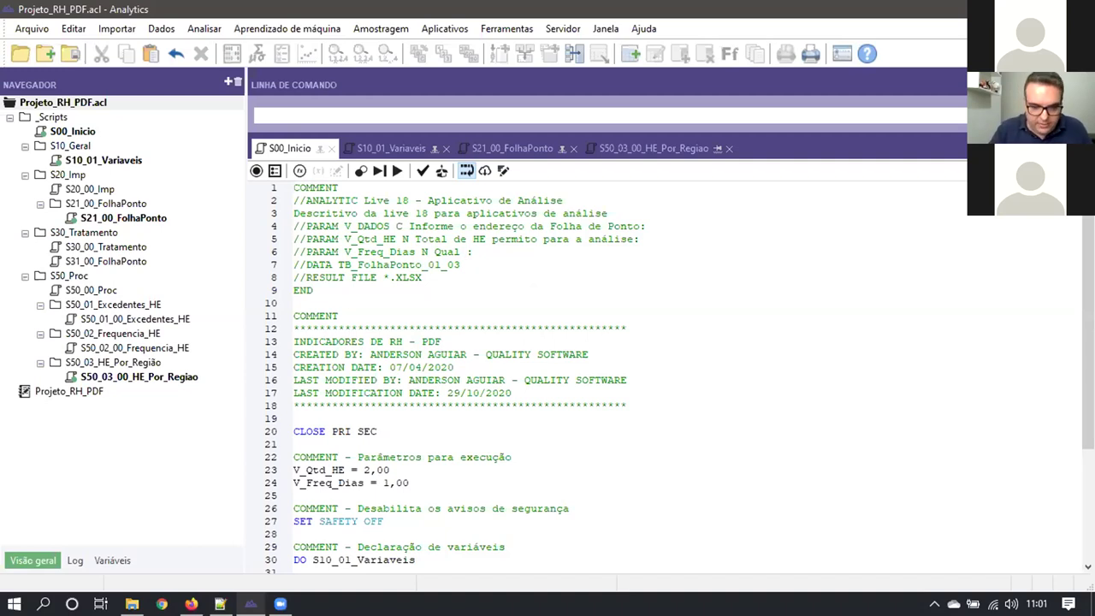
pyautogui.write('a fr')
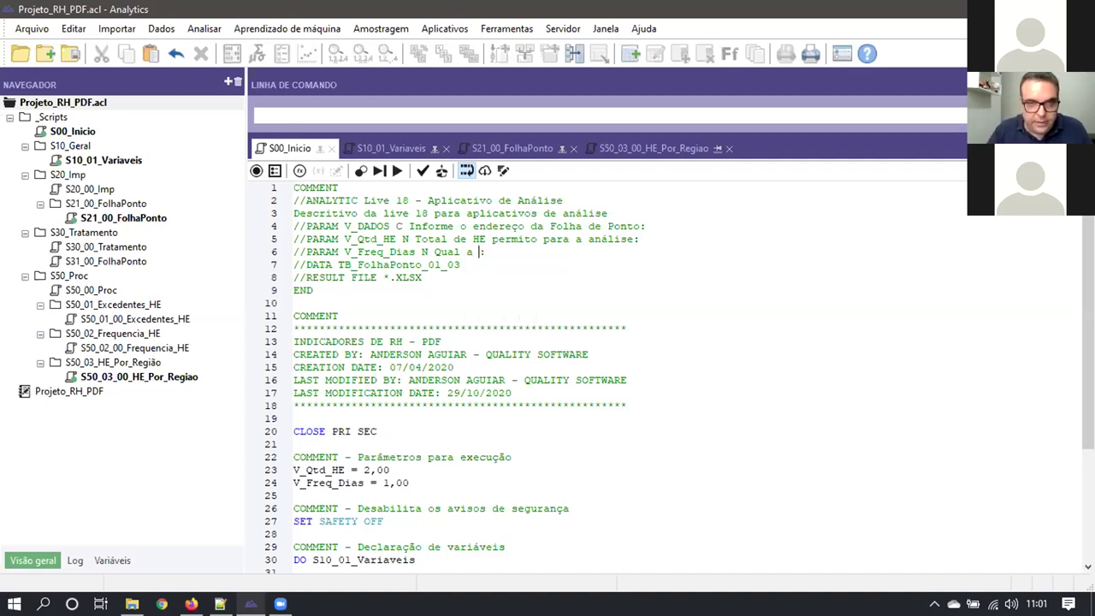
pyautogui.write('equencia p')
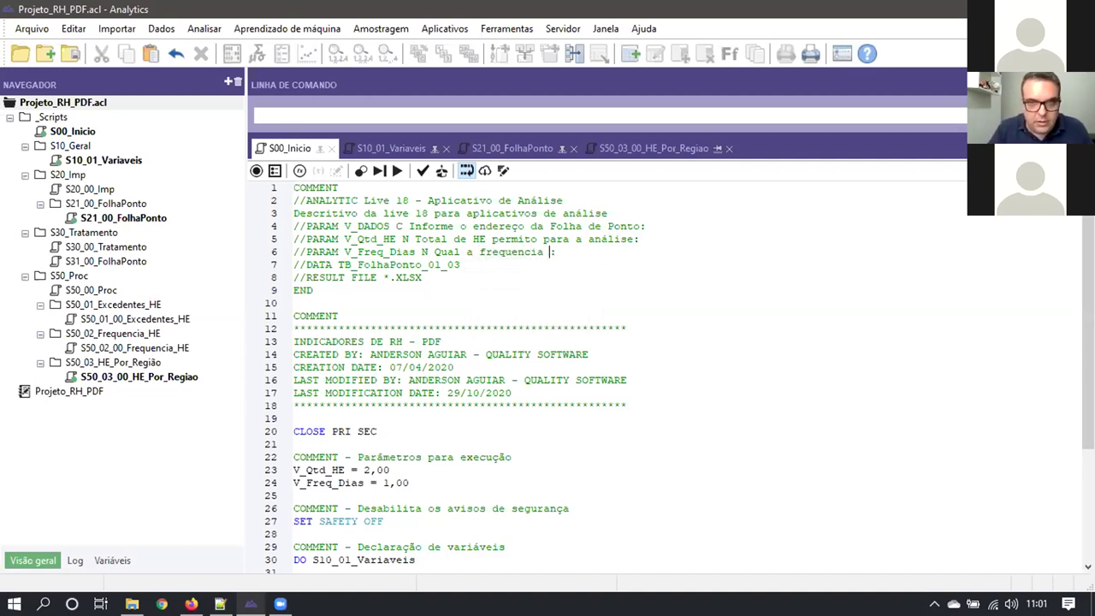
pyautogui.write('ermitada ')
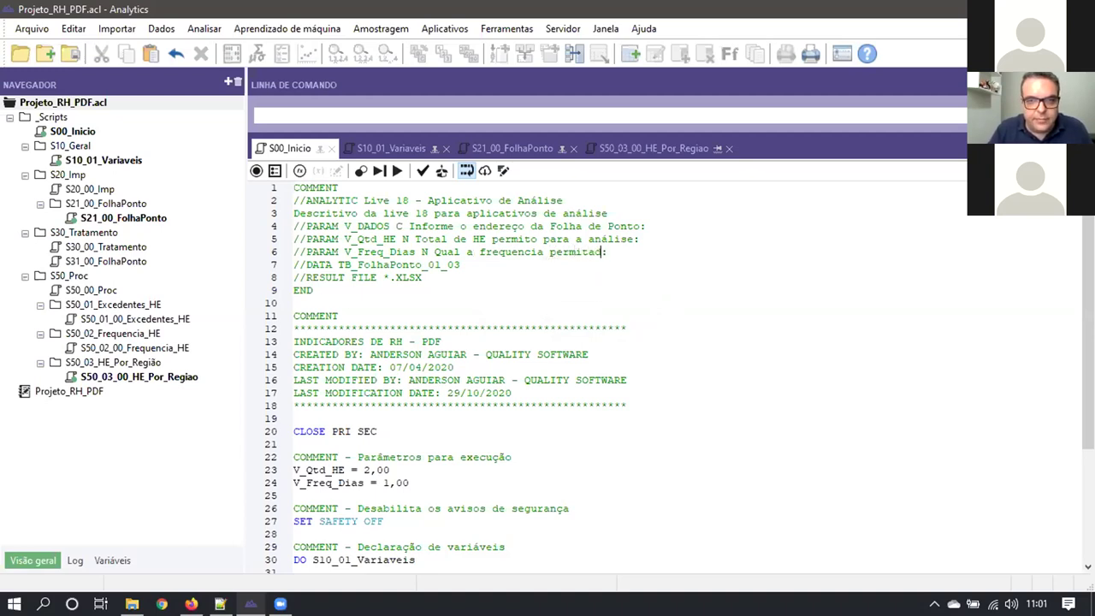
pyautogui.write('de ')
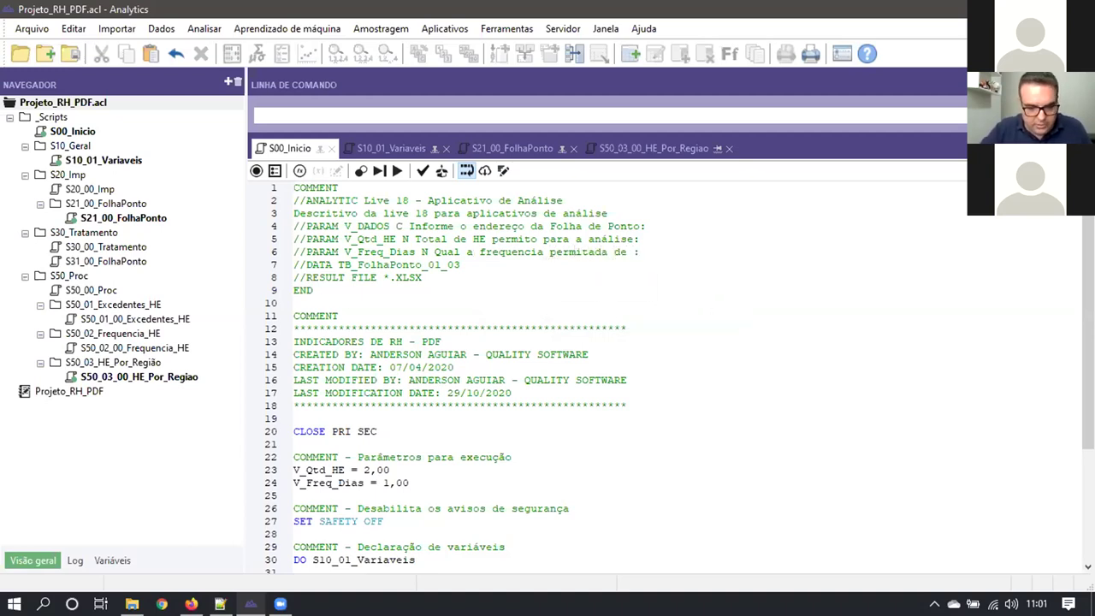
pyautogui.write('dias da semna')
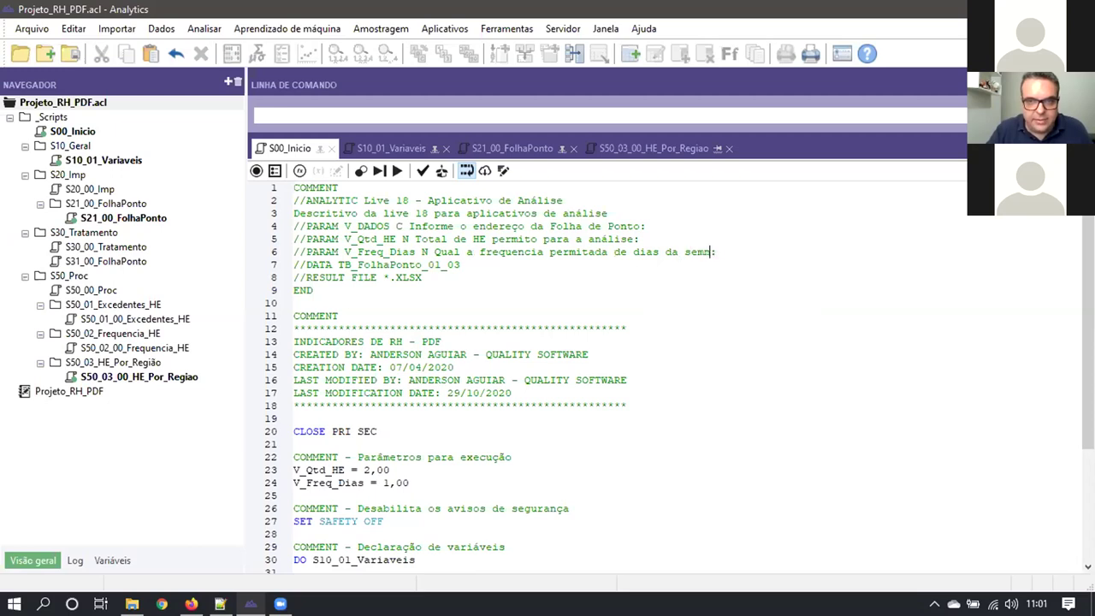
pyautogui.press('BackSpace')
pyautogui.press('BackSpace')
pyautogui.write('ana')
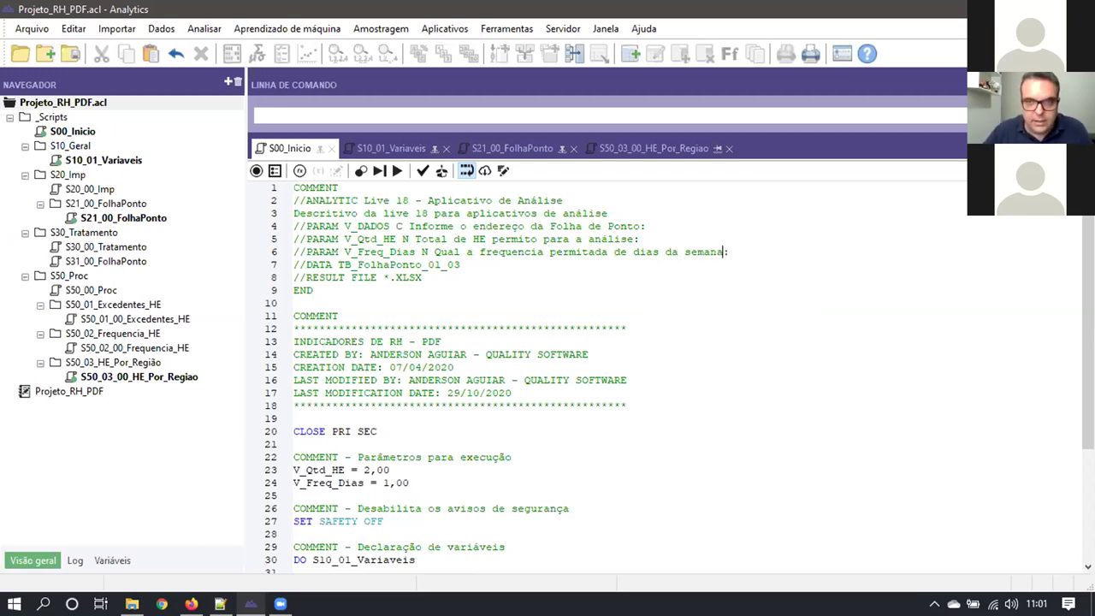
pyautogui.click(548, 300)
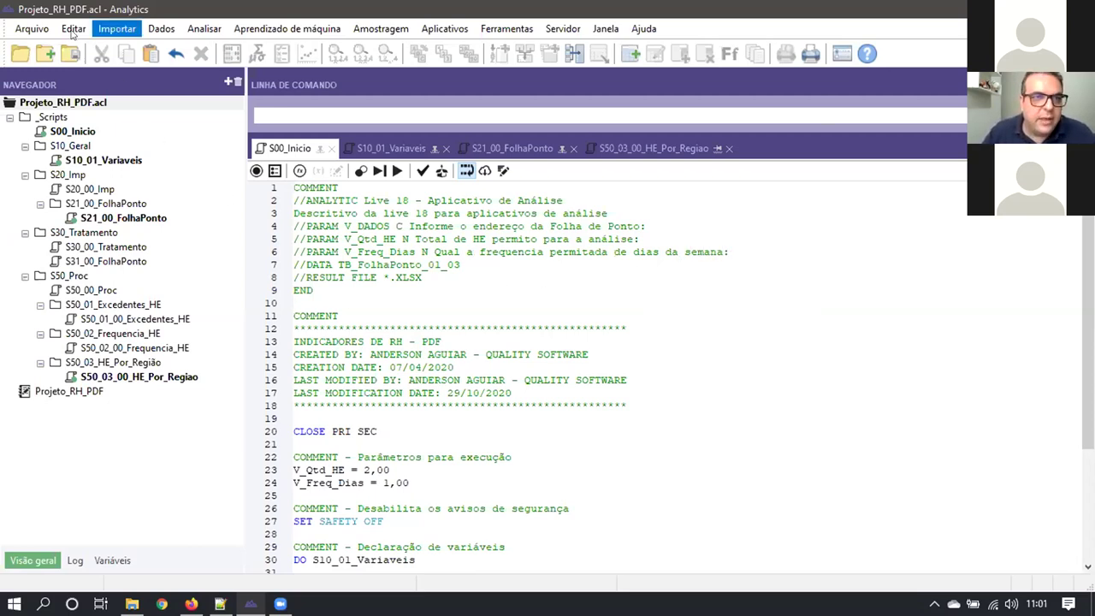
pyautogui.click(81, 57)
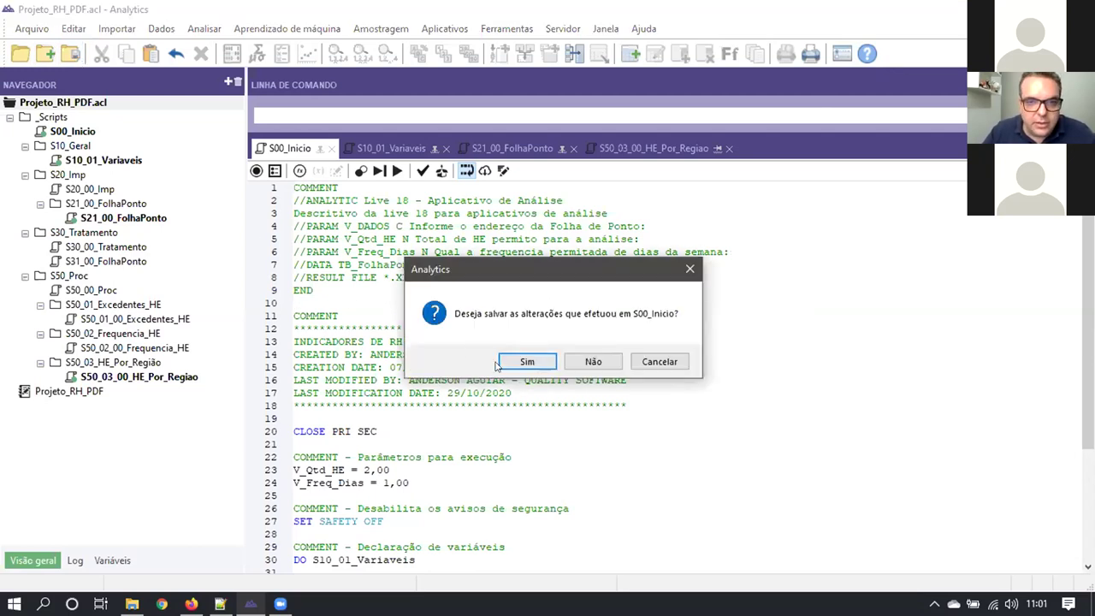
pyautogui.click(496, 366)
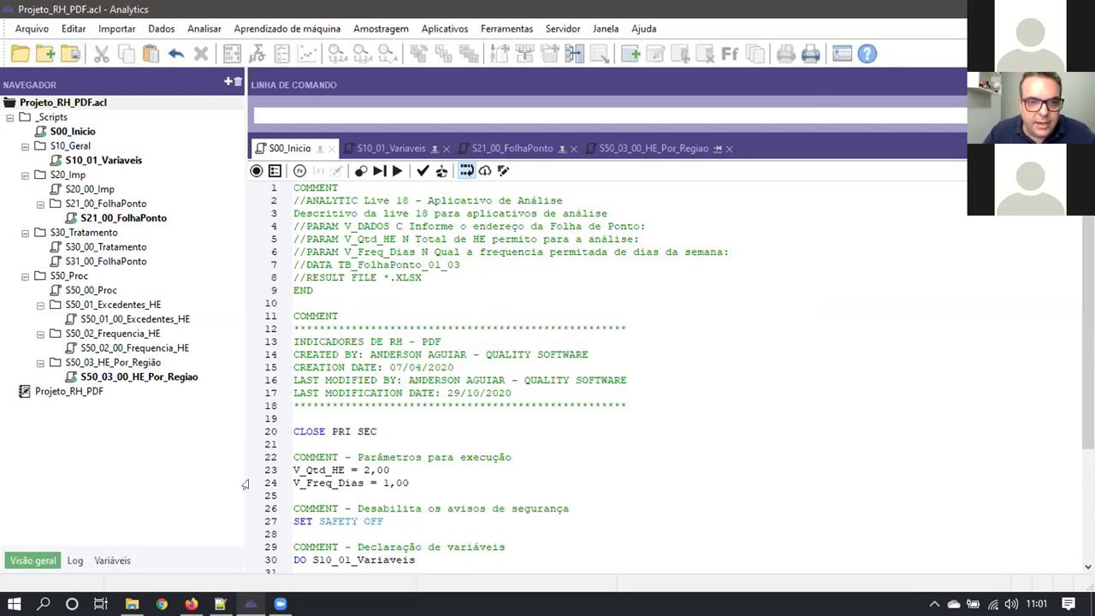
# Comment out the fixed V_Qtd_HE and V_Freq_Dias assignments with a COMMENT line directly above them, and save the script
pyautogui.click(514, 457)
pyautogui.press('Return')
pyautogui.press('Return')
pyautogui.write('COMMENT')
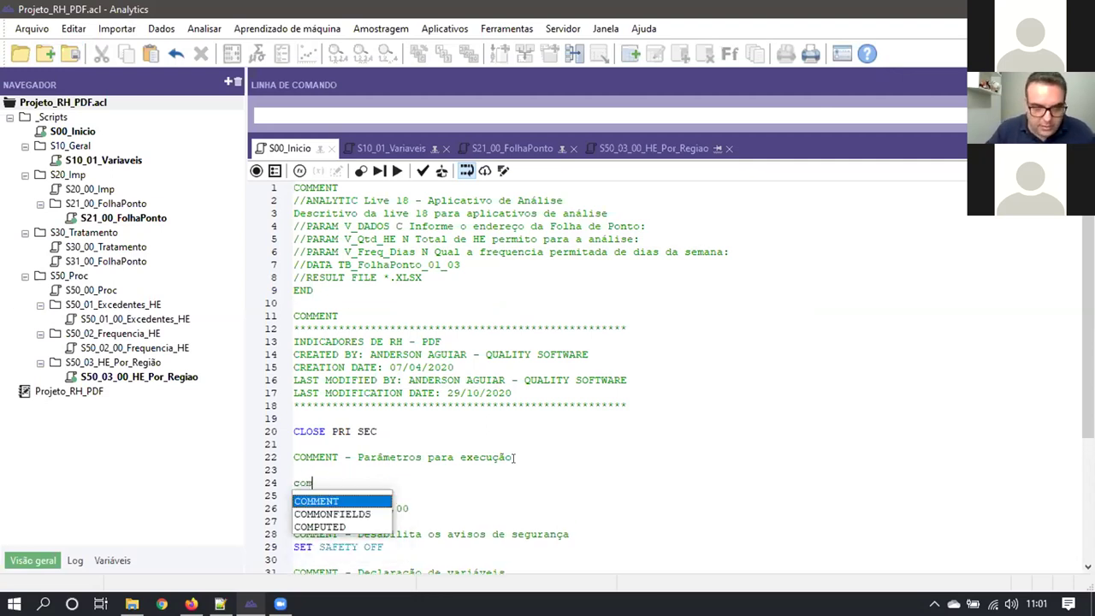
pyautogui.click(71, 54)
pyautogui.click(513, 361)
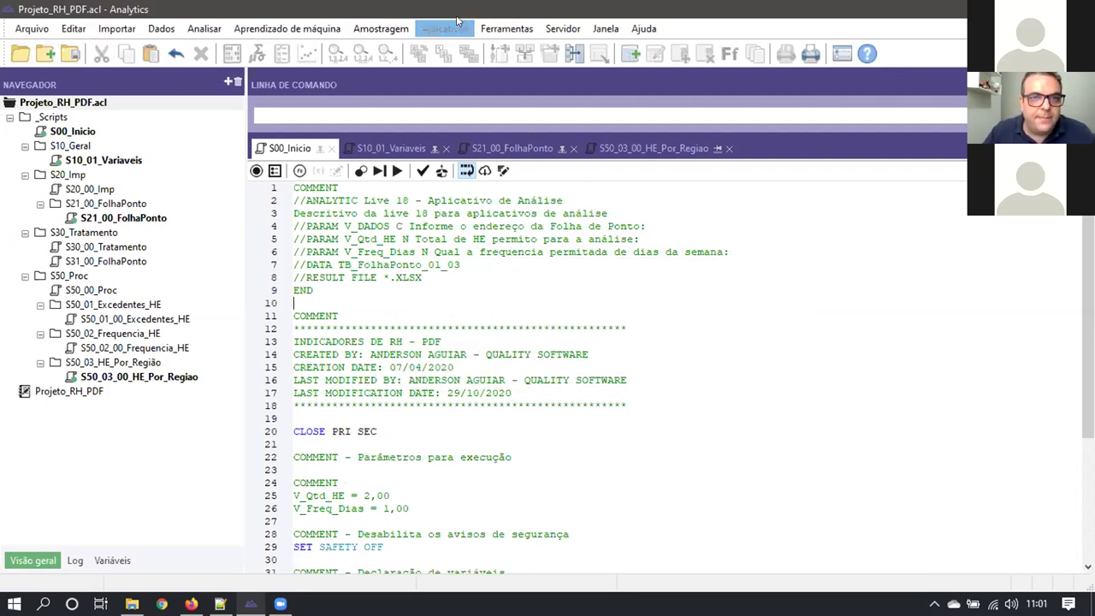
# Open the project as an analysis app and start "Live 18 - Aplicativo de Análise" with E:\Quality\LiveTecnica\Live18\Projeto\Dados\ as the Folha de Ponto address
pyautogui.click(506, 31)
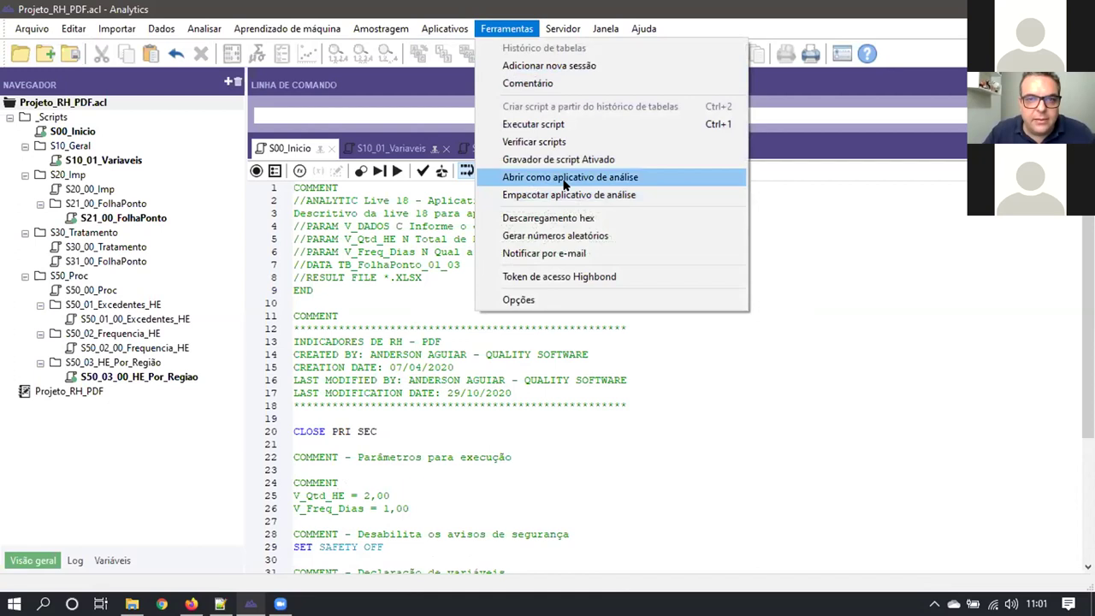
pyautogui.click(564, 177)
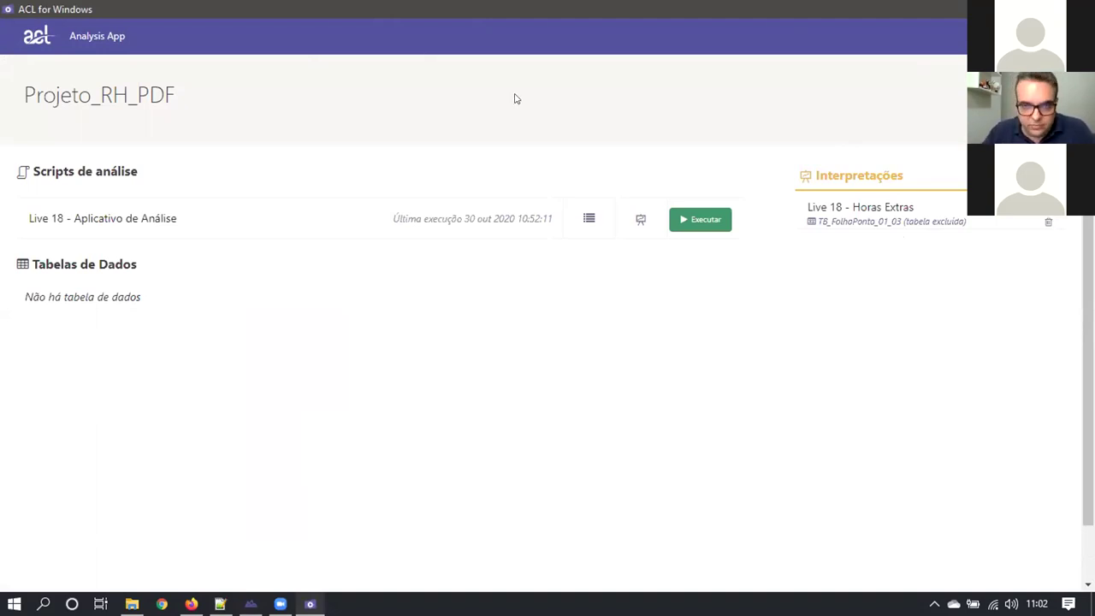
pyautogui.click(683, 224)
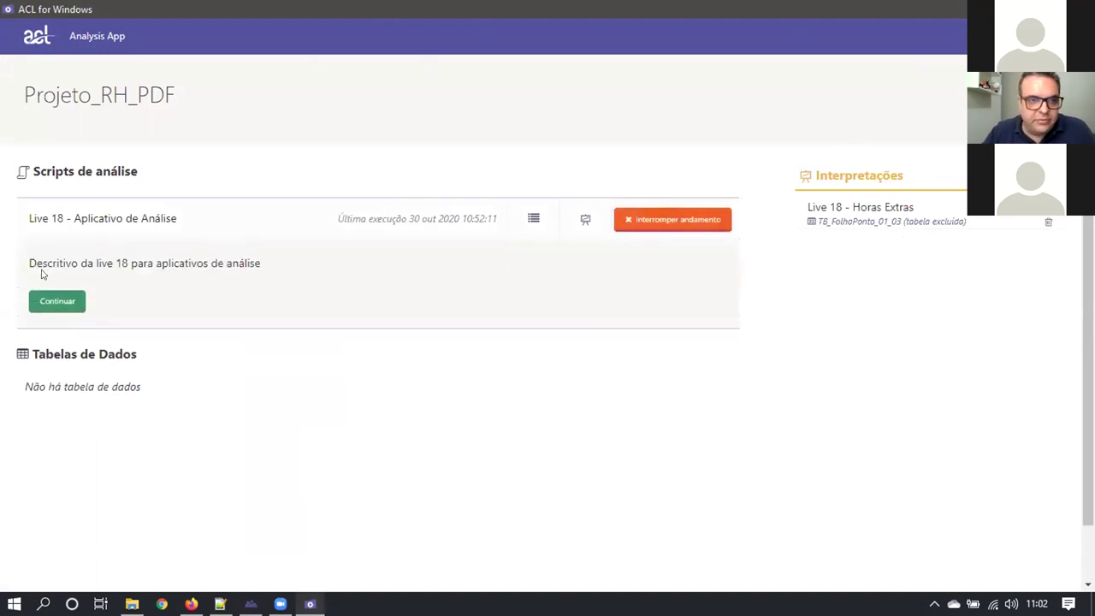
pyautogui.click(37, 305)
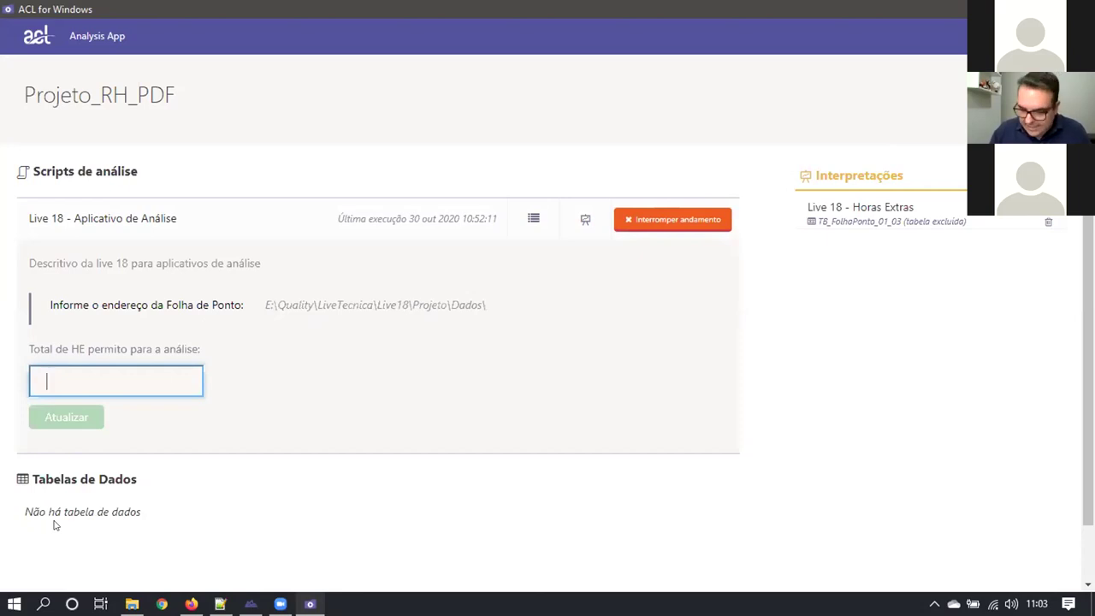
# Set the permitted HE total to 2,00 and the permitted weekday frequency to 1,00, and execute the analysis
pyautogui.write('2,00')
pyautogui.click(86, 416)
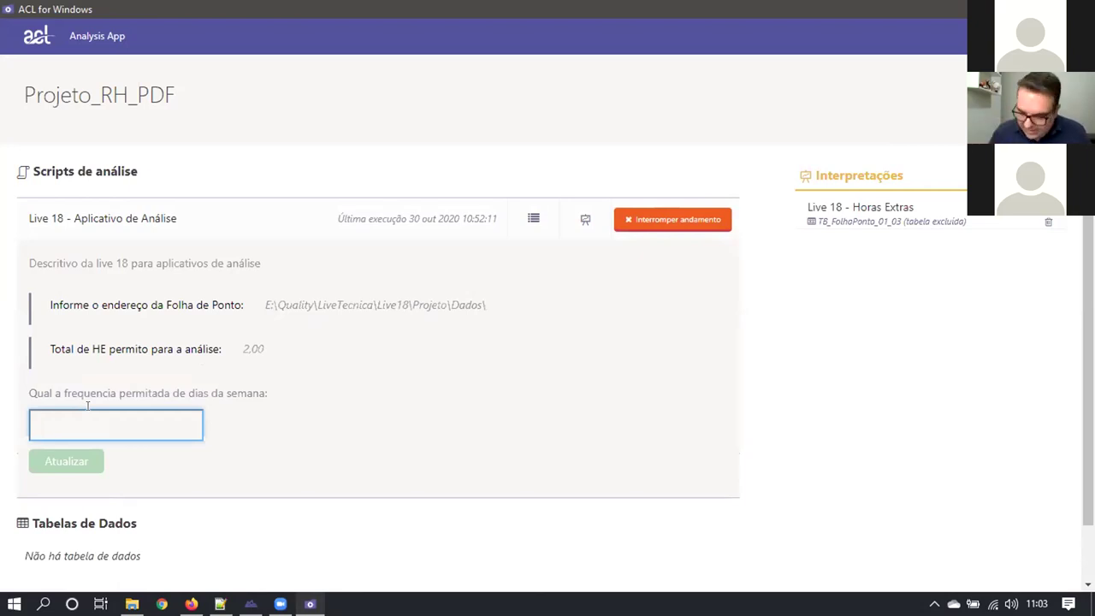
pyautogui.write('1,00')
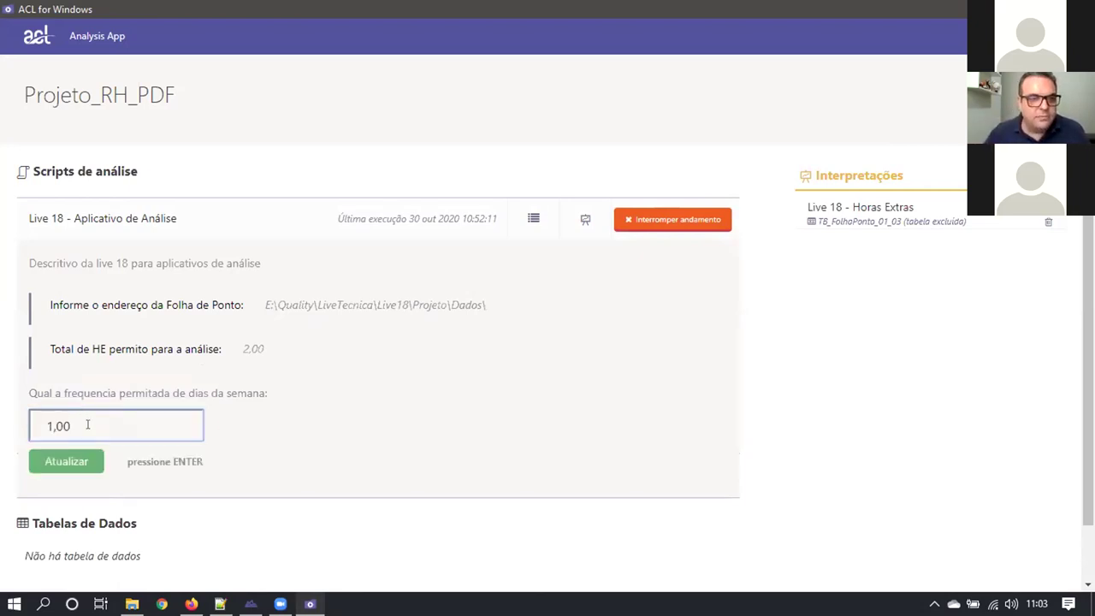
pyautogui.click(69, 463)
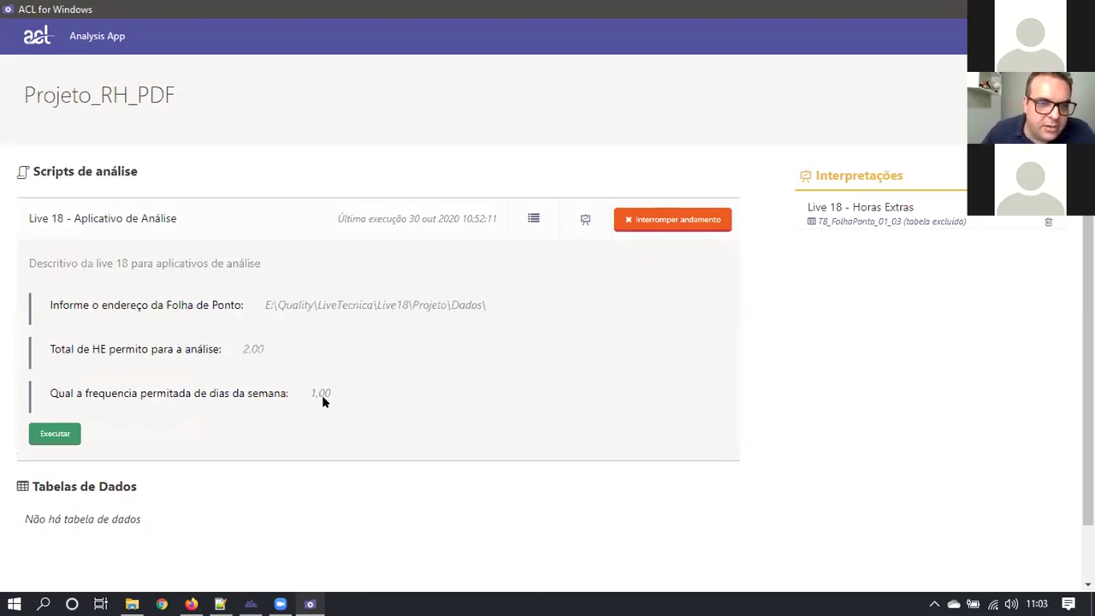
pyautogui.click(60, 433)
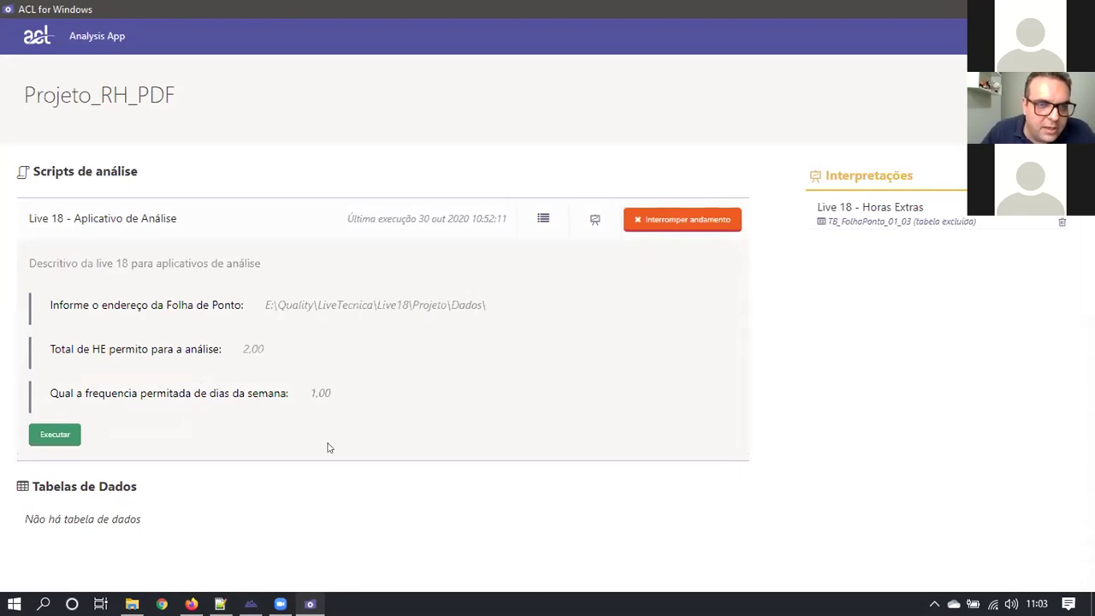
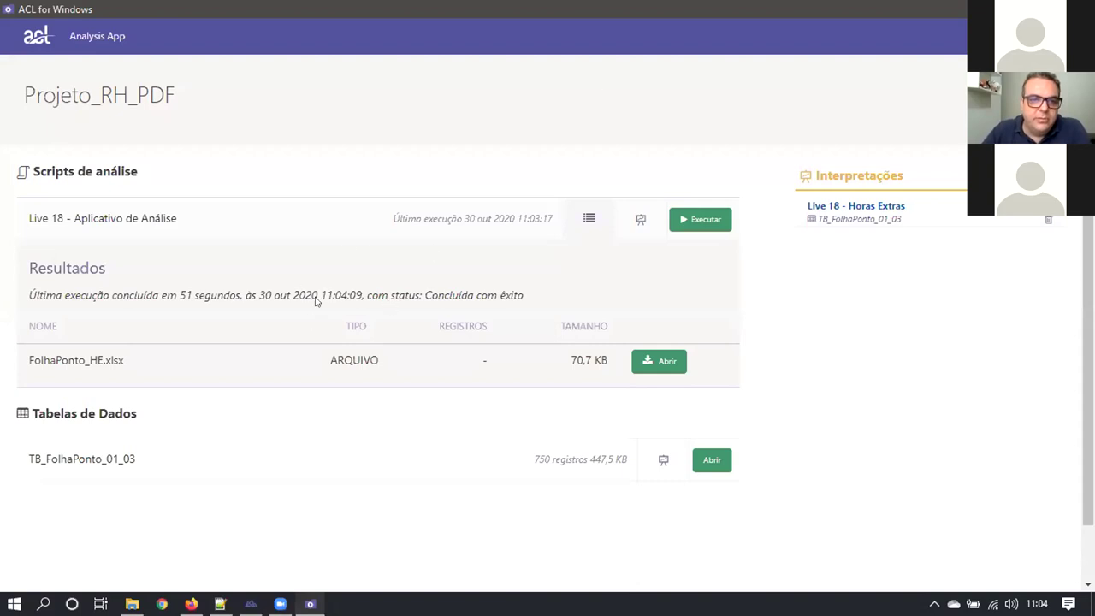
# Examine the analysis results and the "Horas Extras por Departamento" chart in the "Live 18 - Horas Extras" interpretation, and close the analysis app
pyautogui.scroll(-1, 231, 320)
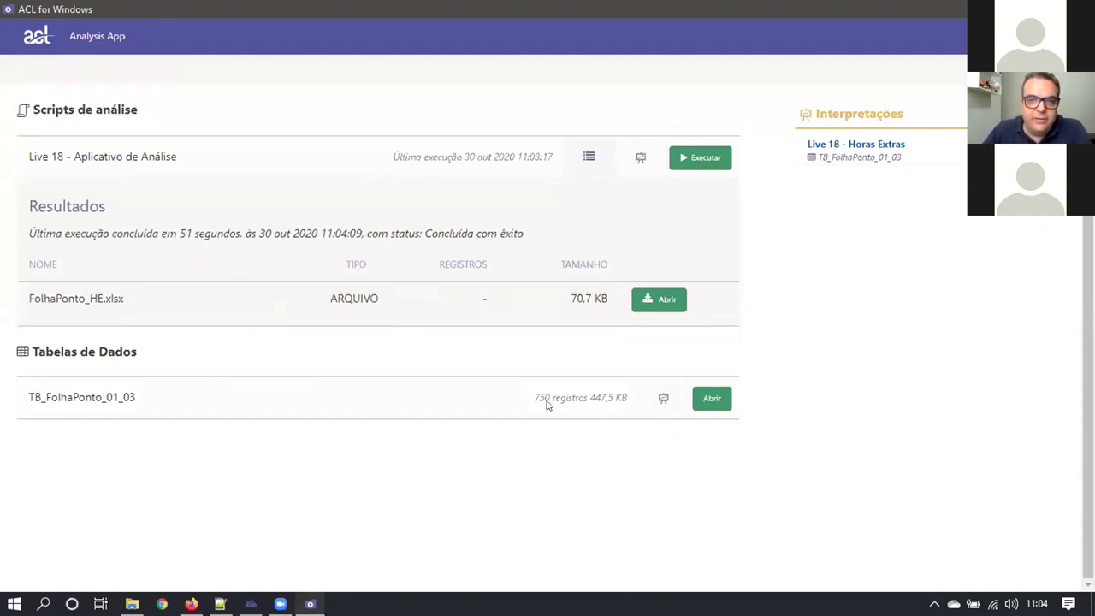
pyautogui.scroll(1, 894, 256)
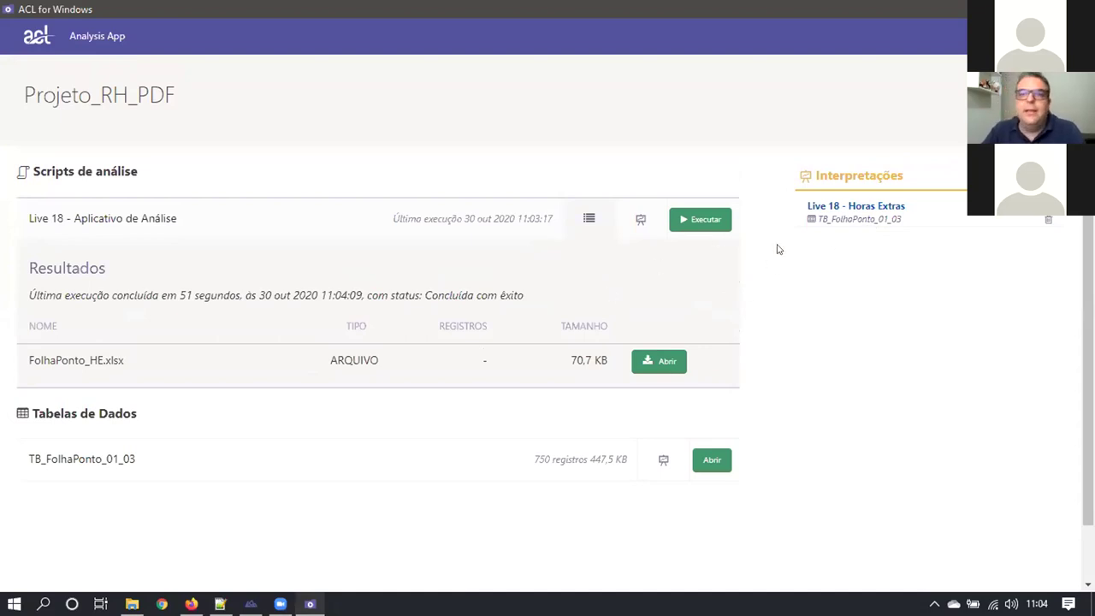
pyautogui.click(854, 211)
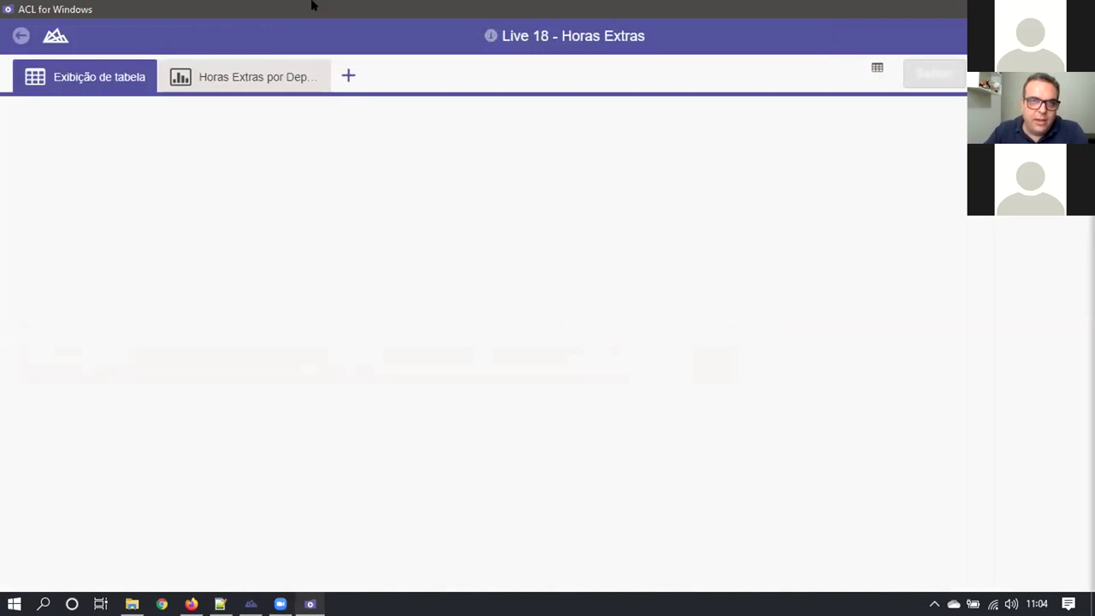
pyautogui.click(251, 70)
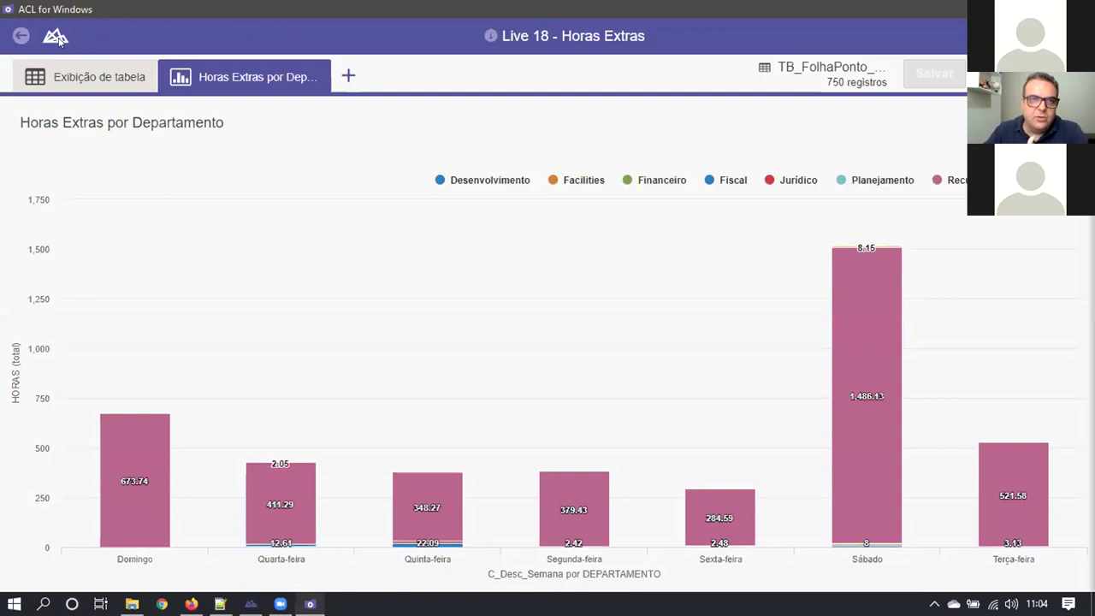
pyautogui.click(18, 38)
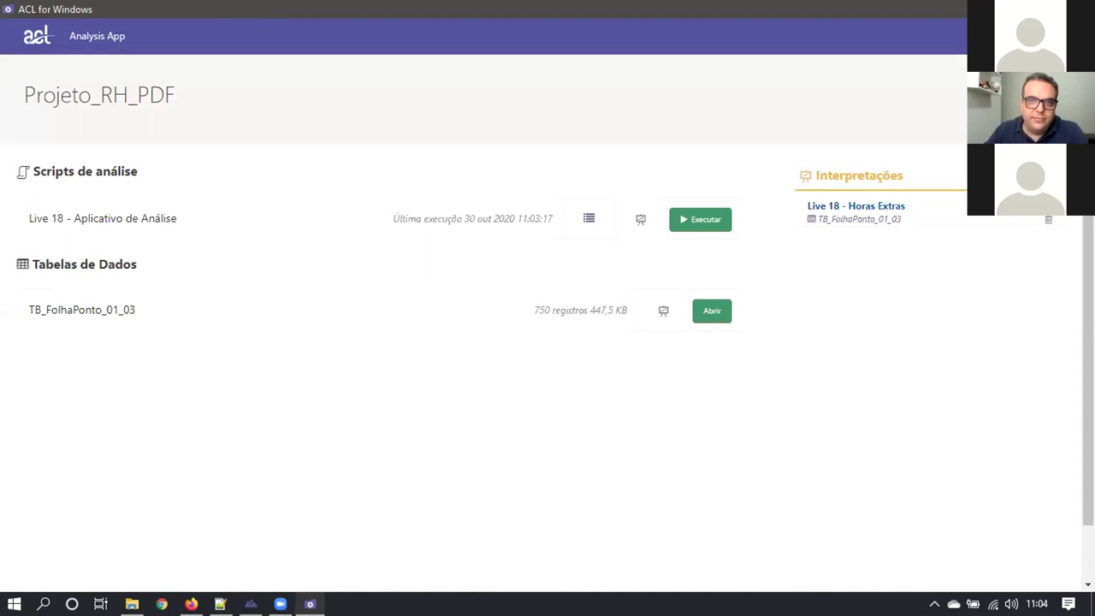
pyautogui.click(1082, 8)
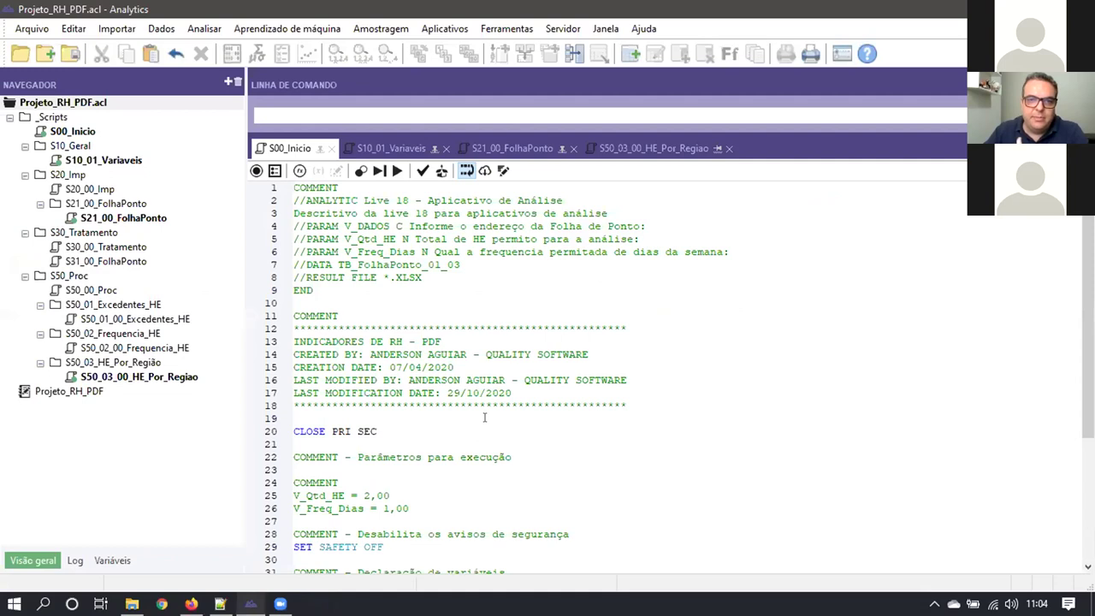
# Package the analysis app with its interpretations as E:\Quality\LiveTecnica\Live18\Projeto\Projeto_RH_PDF.aclapp, and open the package's folder in a maximized window
pyautogui.click(559, 298)
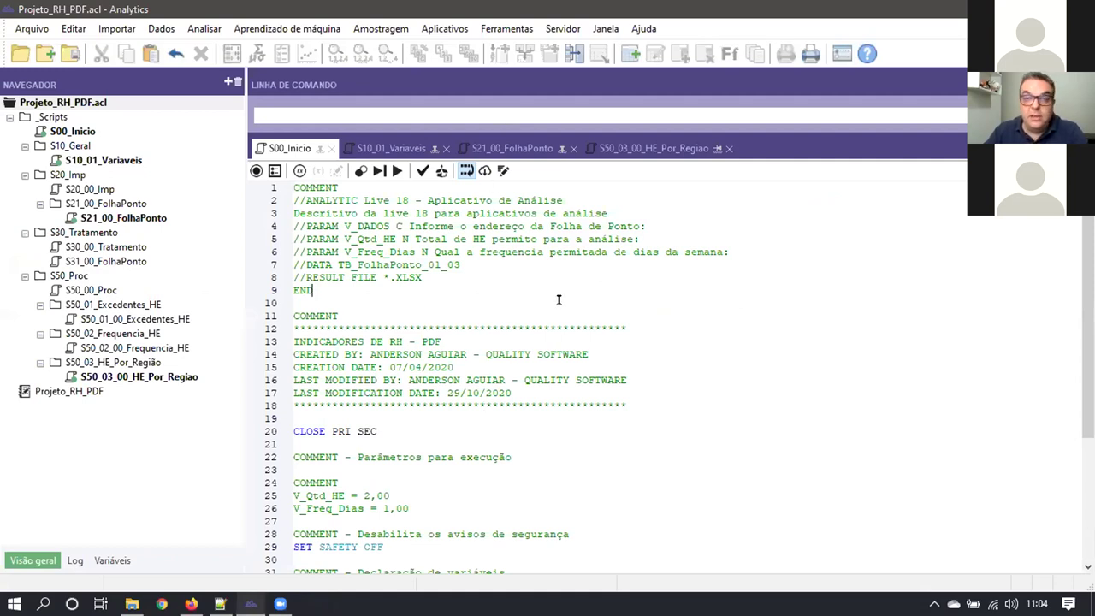
pyautogui.click(520, 31)
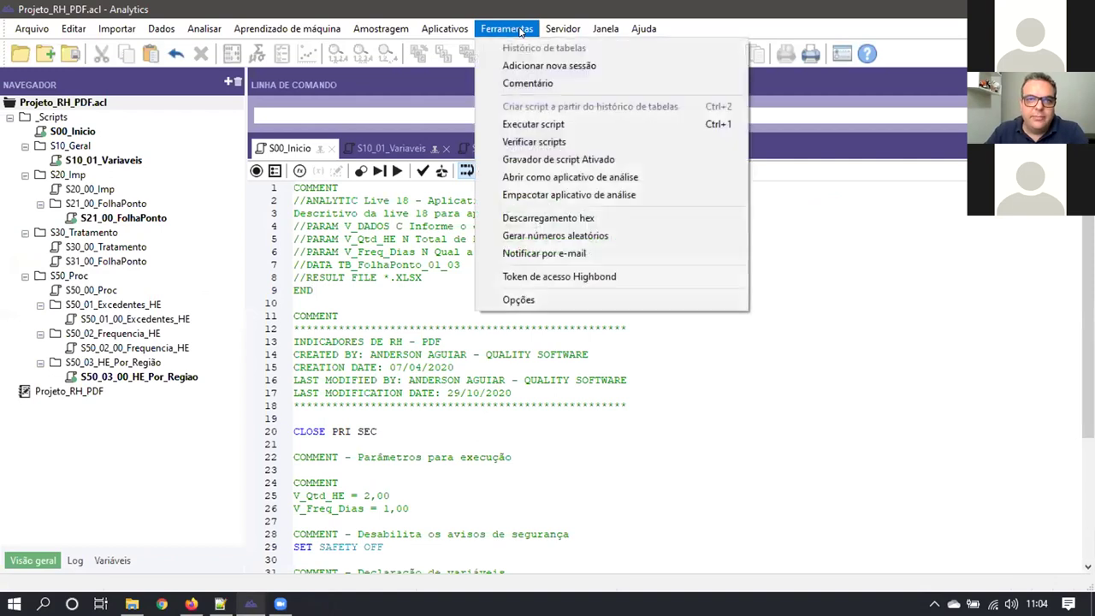
pyautogui.click(554, 197)
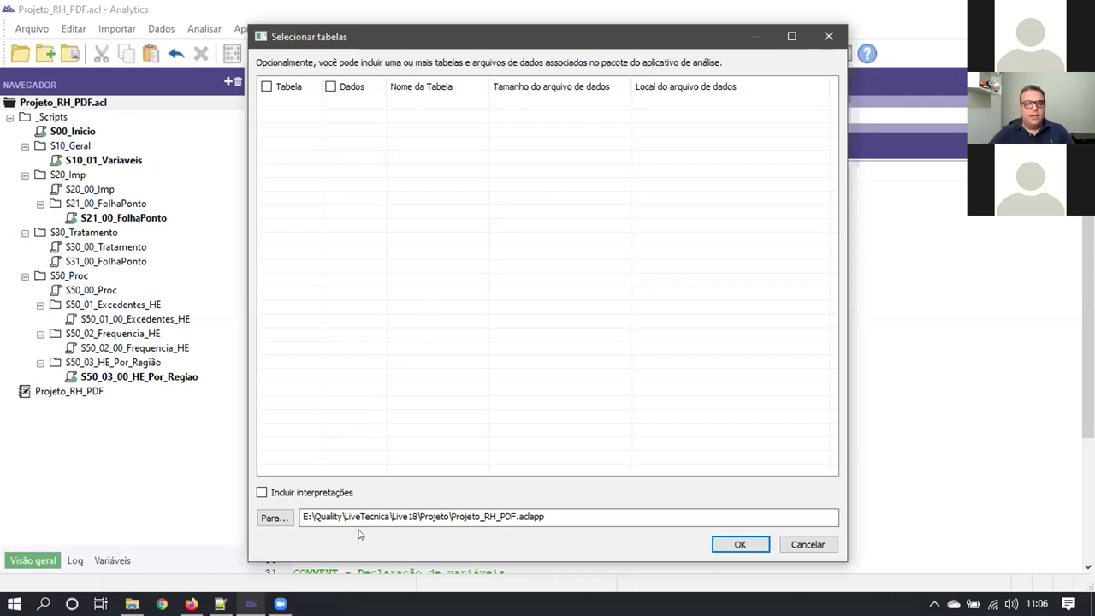
pyautogui.click(282, 492)
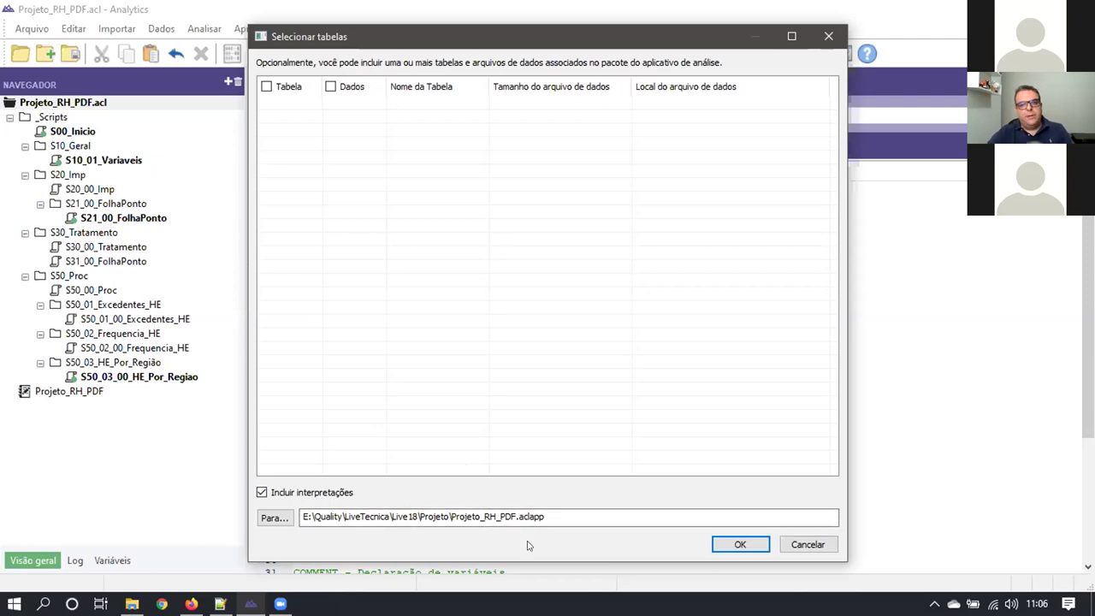
pyautogui.click(738, 545)
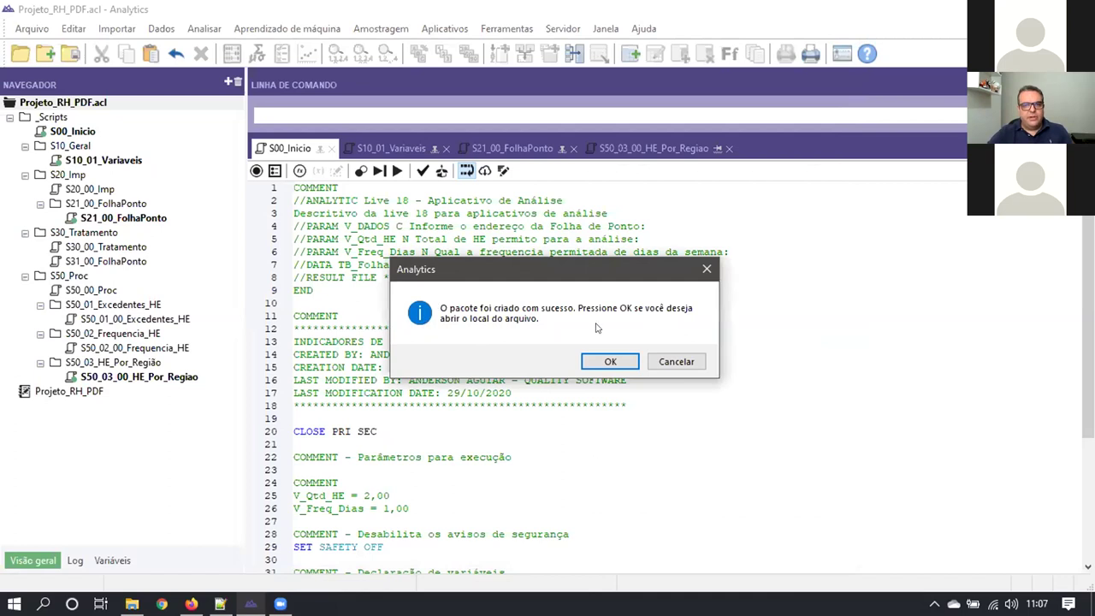
pyautogui.click(598, 368)
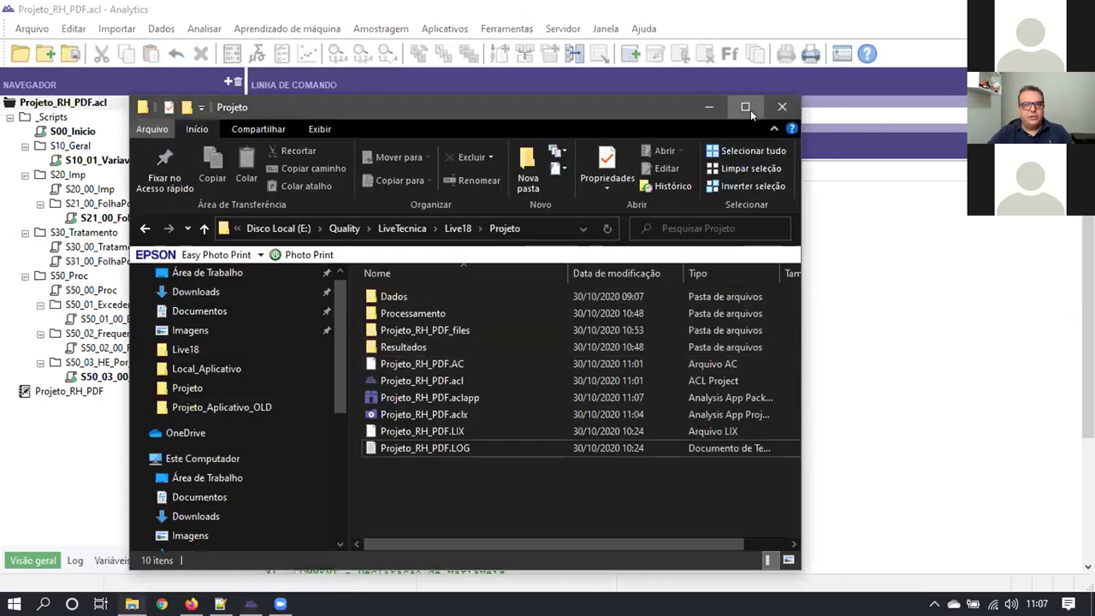
pyautogui.click(745, 107)
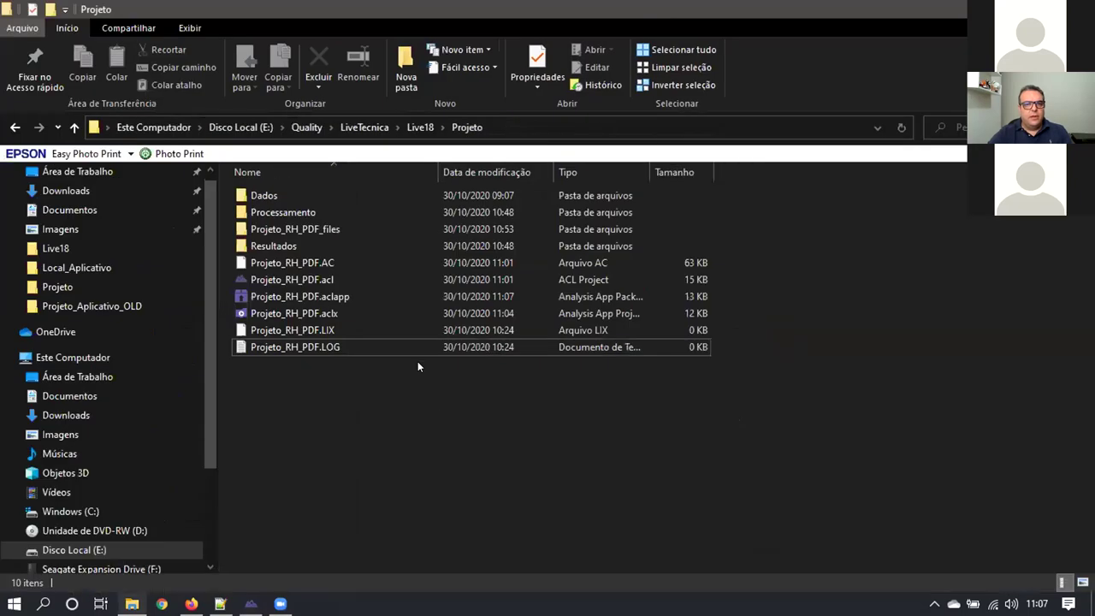
# Copy Projeto_RH_PDF.aclapp from the Projeto folder into the parent Live18 folder
pyautogui.click(360, 297)
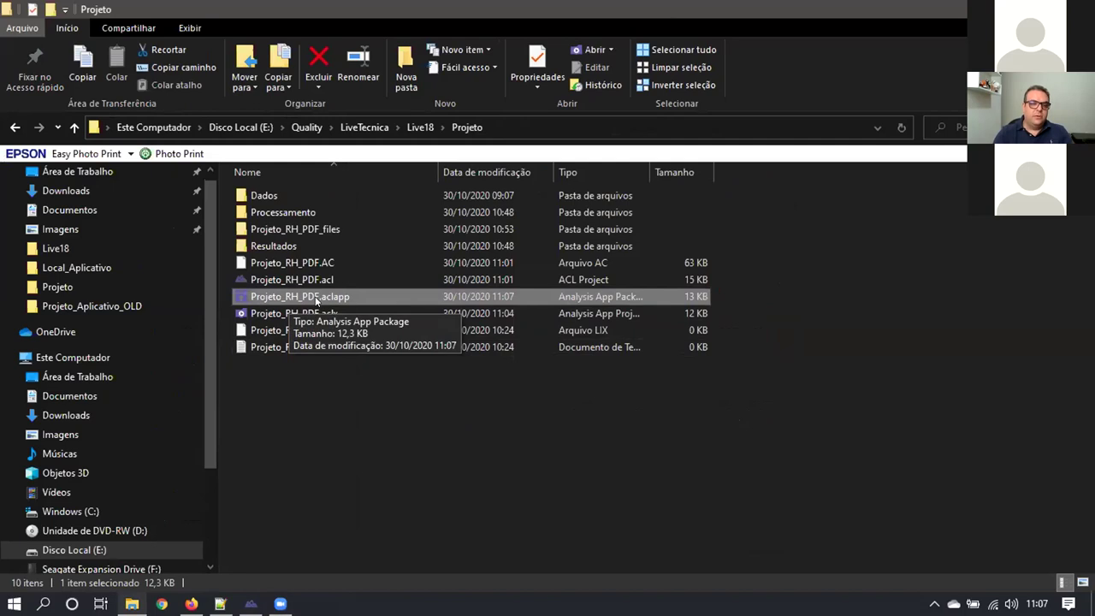
pyautogui.click(414, 425)
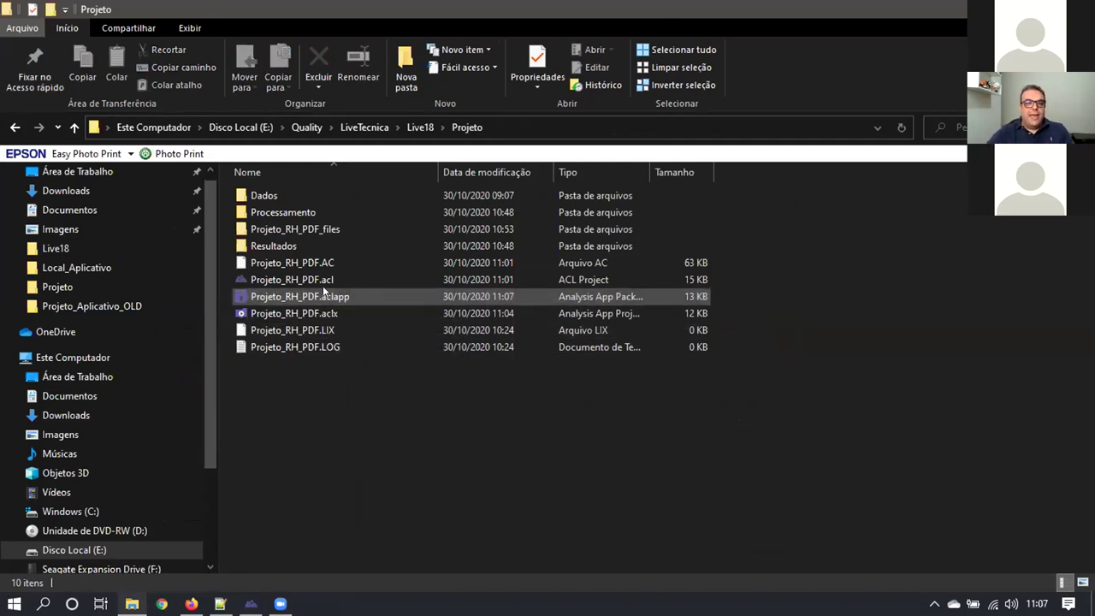
pyautogui.click(322, 291)
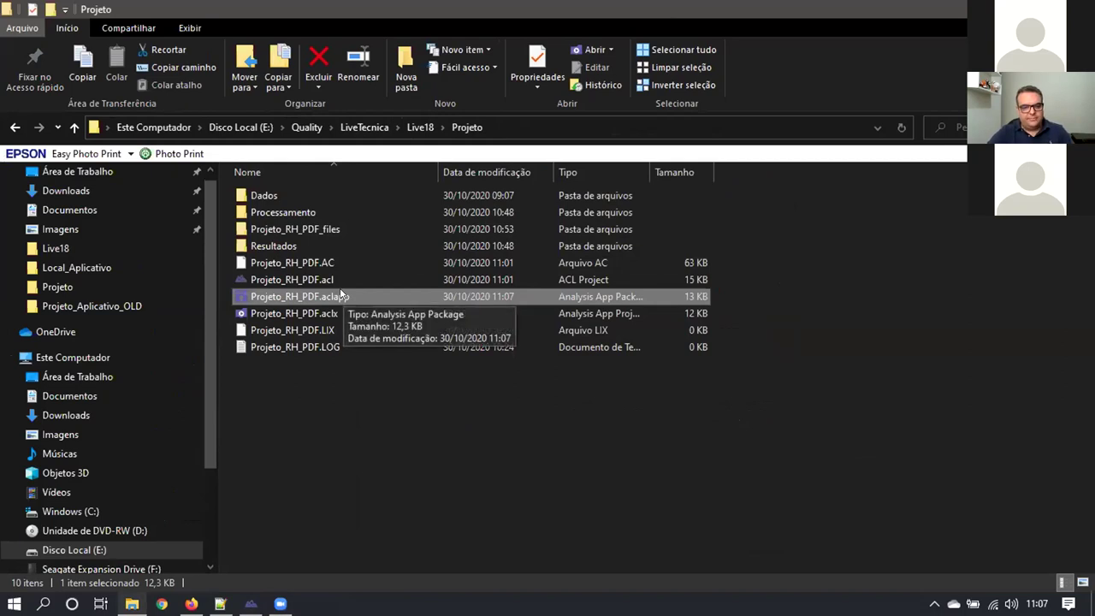
pyautogui.click(417, 127)
pyautogui.click(391, 315)
pyautogui.hotkey('ctrl', 'v')
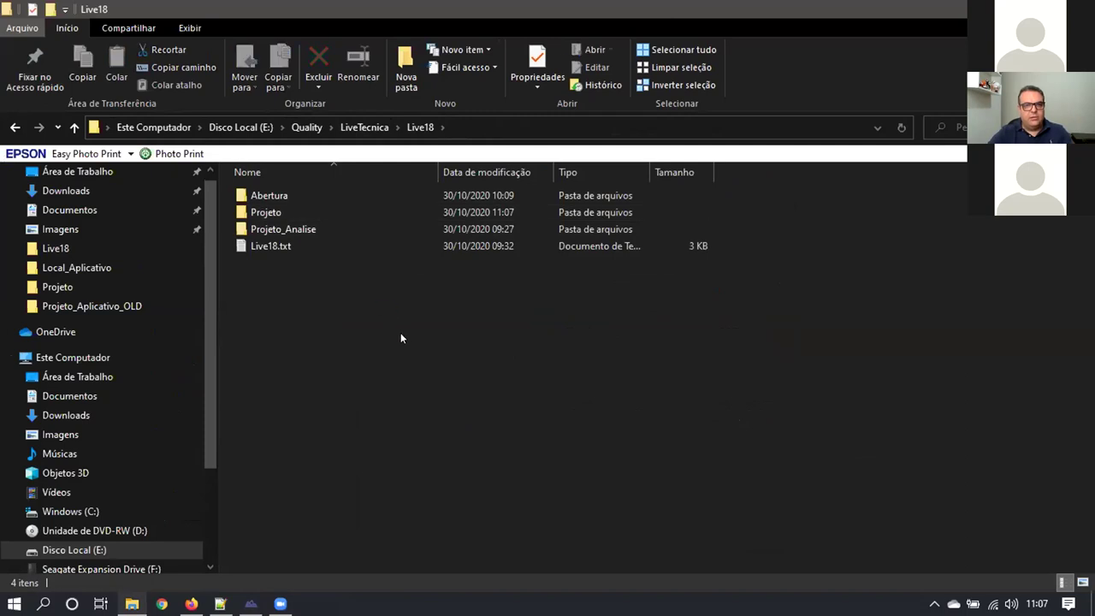
pyautogui.click(437, 377)
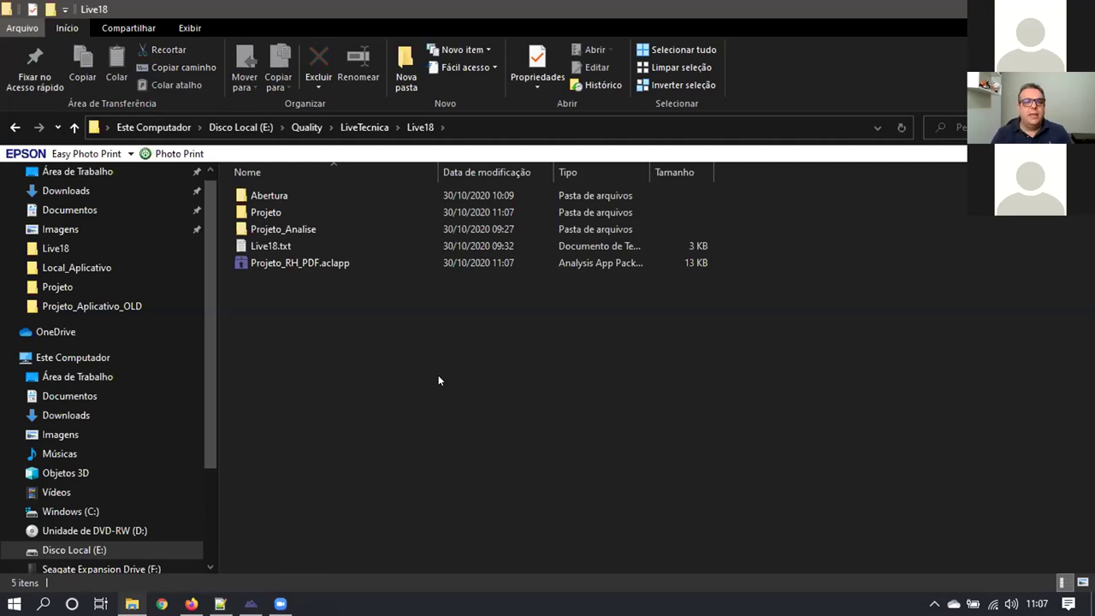
# Open the copied Projeto_RH_PDF.aclapp package and choose E:\Quality\LiveTecnica\Live18\Projeto_Analise as the installation location
pyautogui.doubleClick(330, 261)
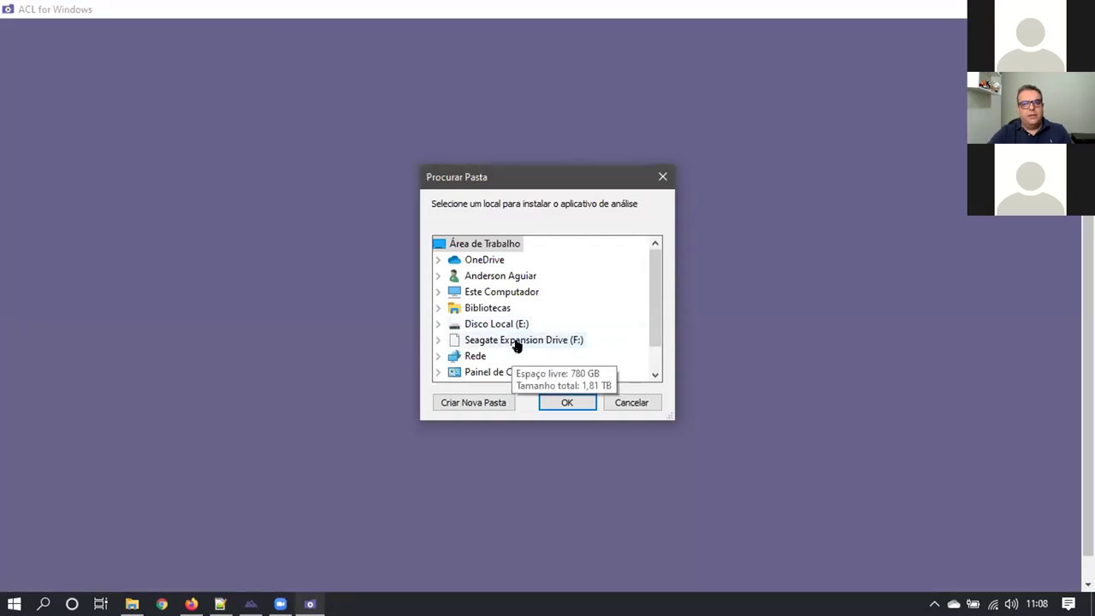
pyautogui.click(505, 324)
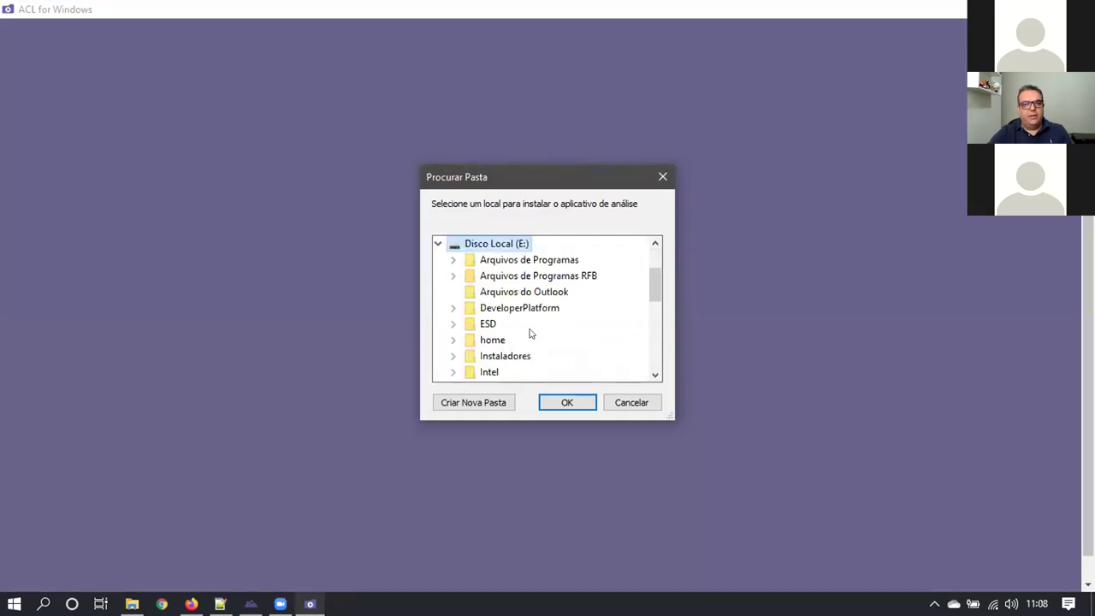
pyautogui.scroll(-1, 524, 346)
pyautogui.scroll(-1, 516, 348)
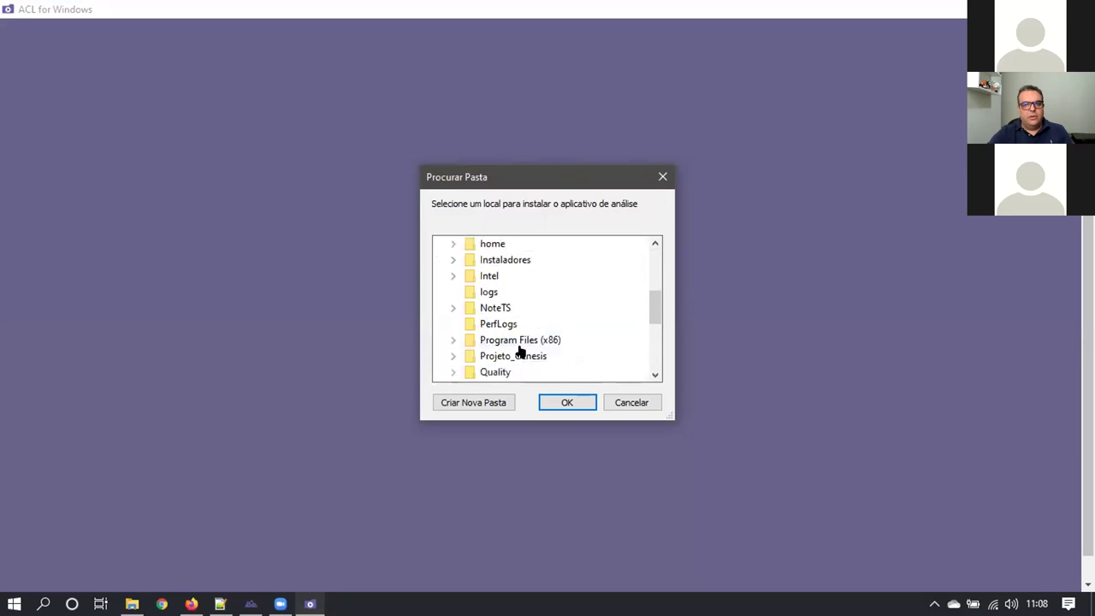
pyautogui.doubleClick(496, 373)
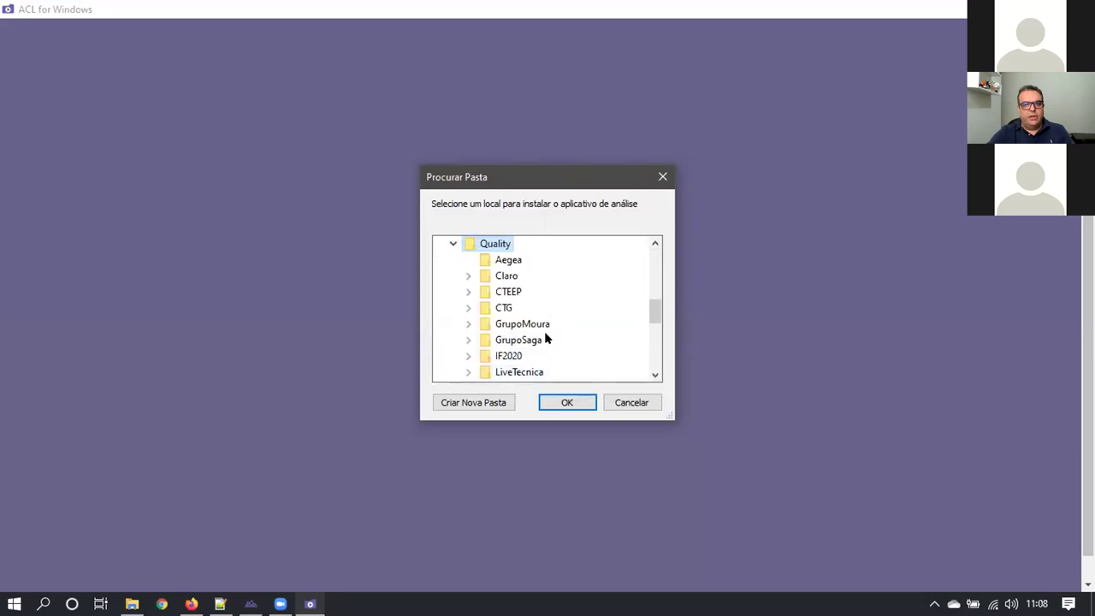
pyautogui.doubleClick(521, 372)
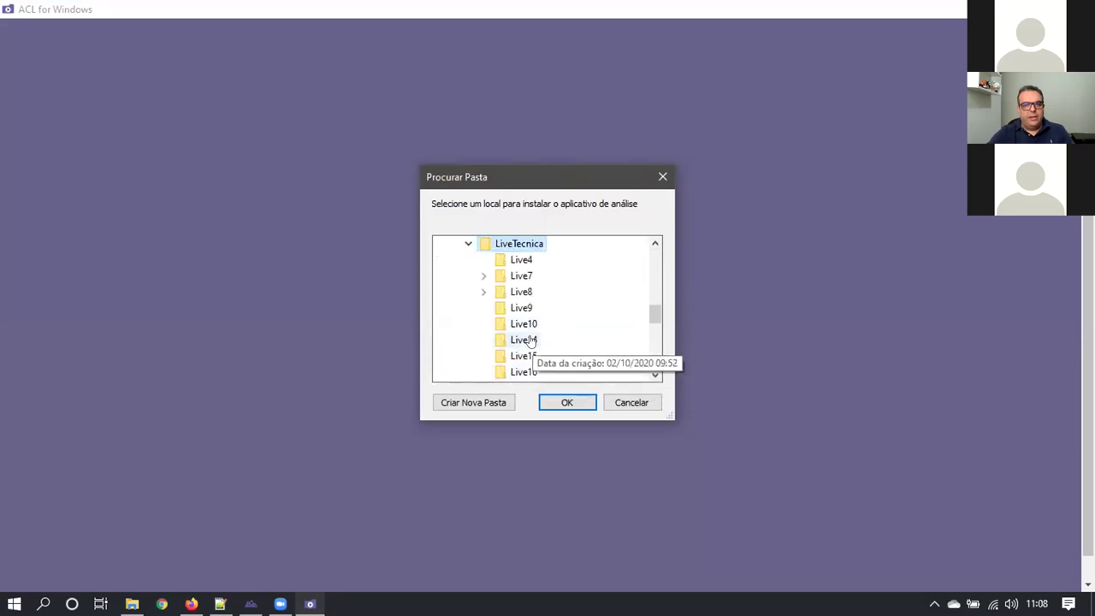
pyautogui.scroll(-1, 526, 348)
pyautogui.doubleClick(530, 341)
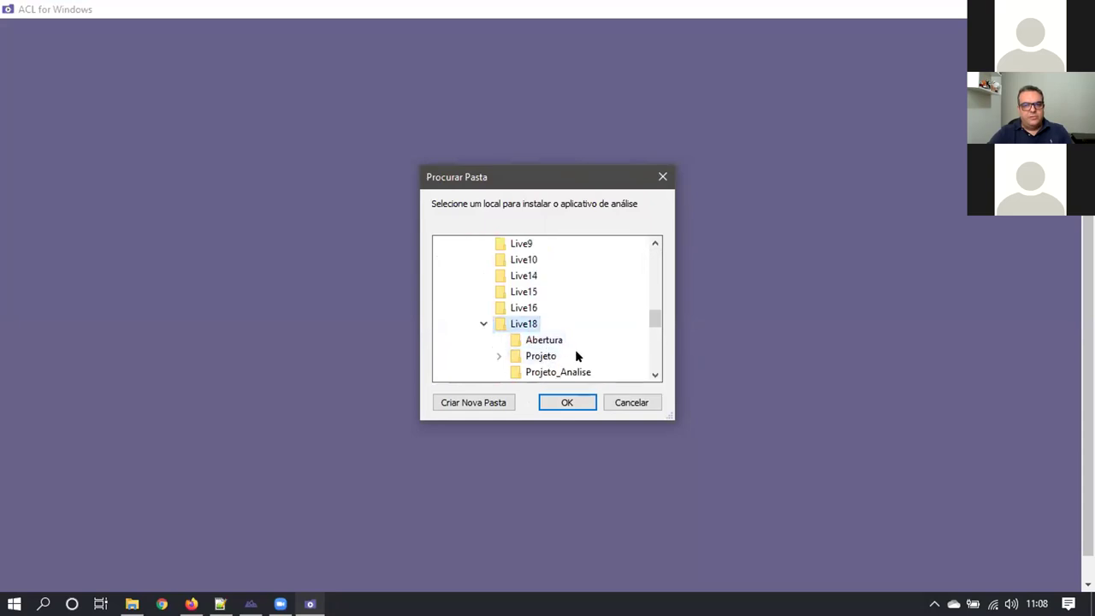
pyautogui.scroll(-1, 575, 349)
pyautogui.click(570, 329)
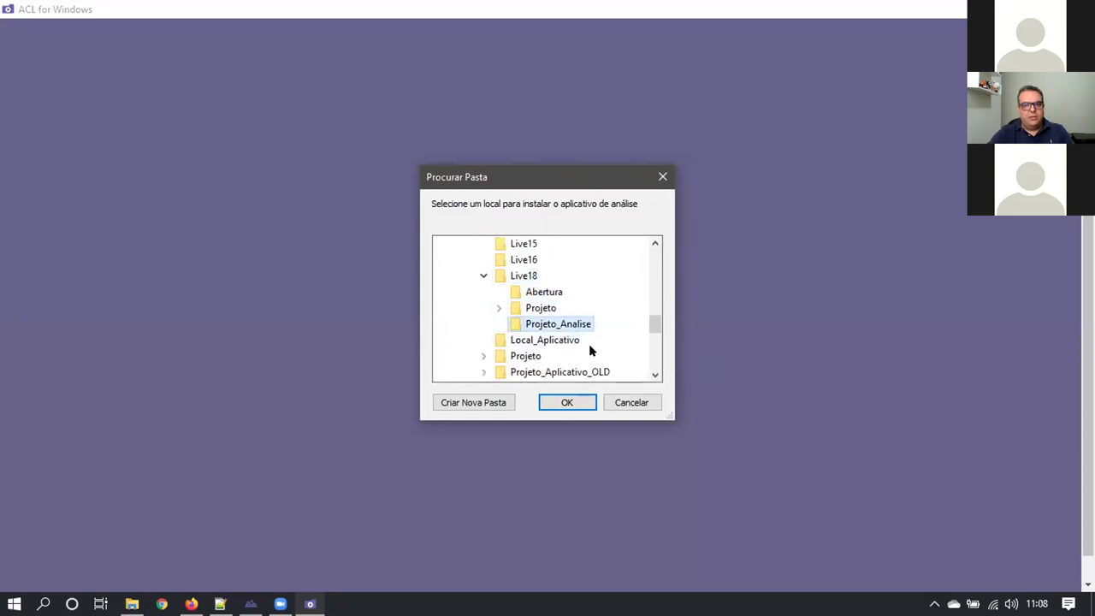
# Check the contents of the Projeto_Analise folder and install the analysis app there
pyautogui.click(567, 402)
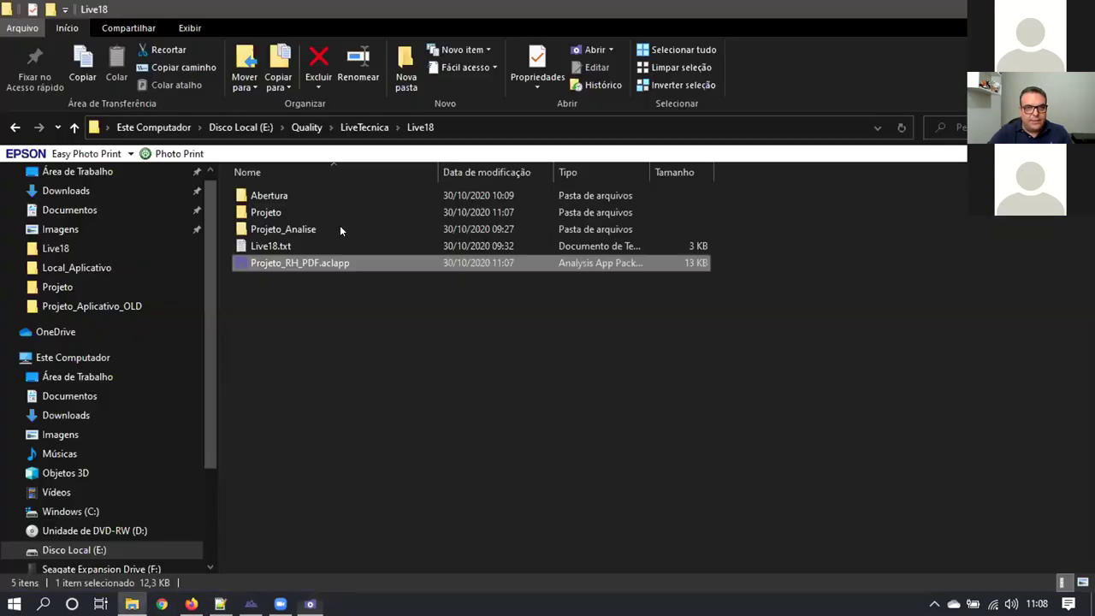
pyautogui.doubleClick(308, 230)
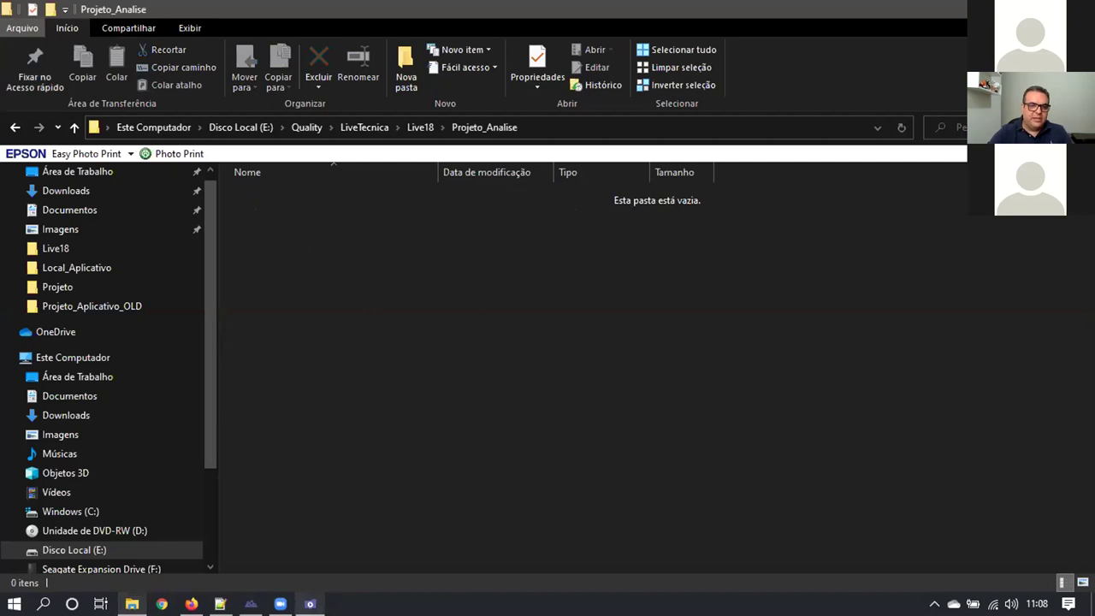
pyautogui.click(310, 604)
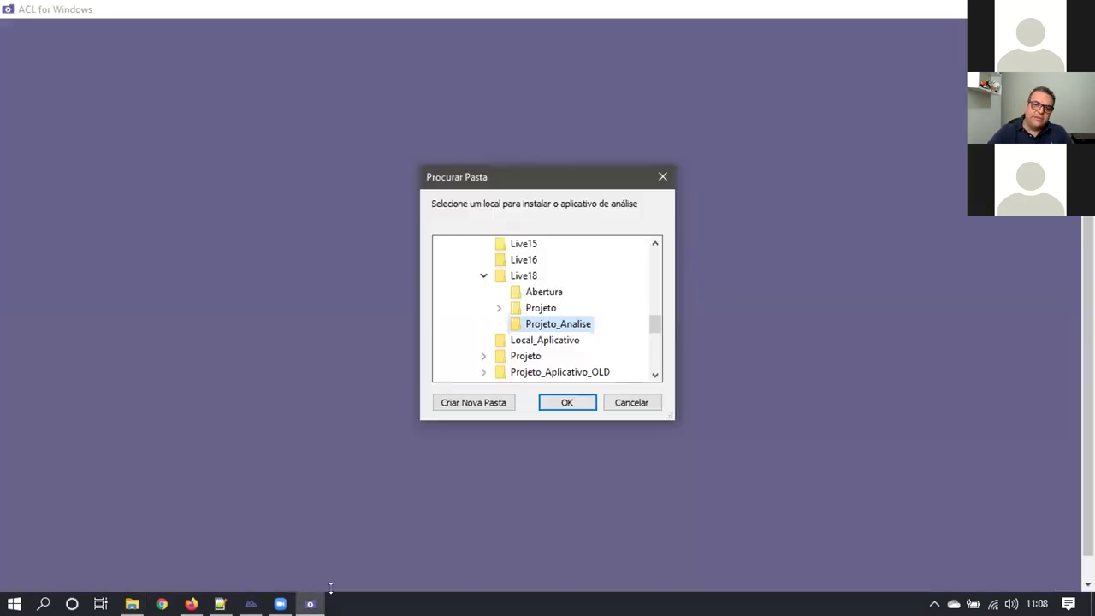
pyautogui.click(567, 402)
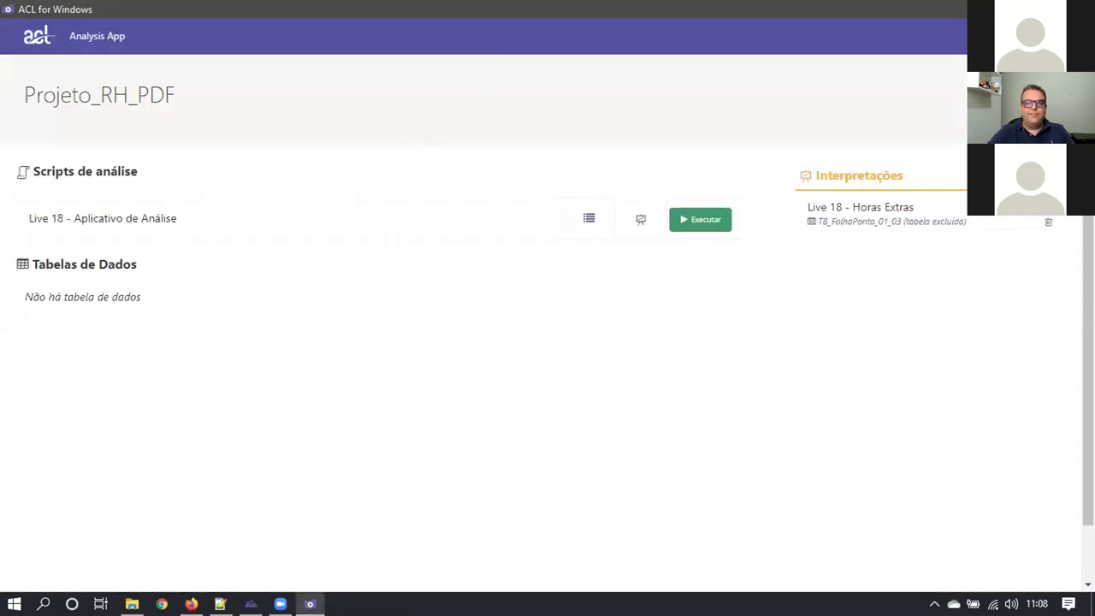
# Examine the installed files in Projeto_Analise and the package in Live18, and close the analysis app
pyautogui.click(132, 604)
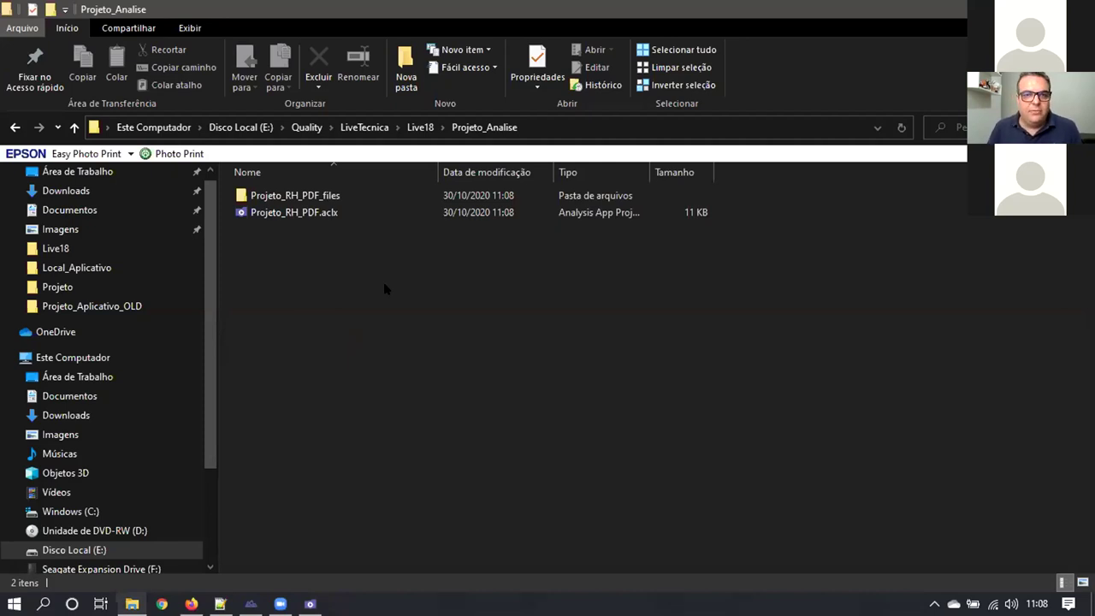
pyautogui.click(419, 127)
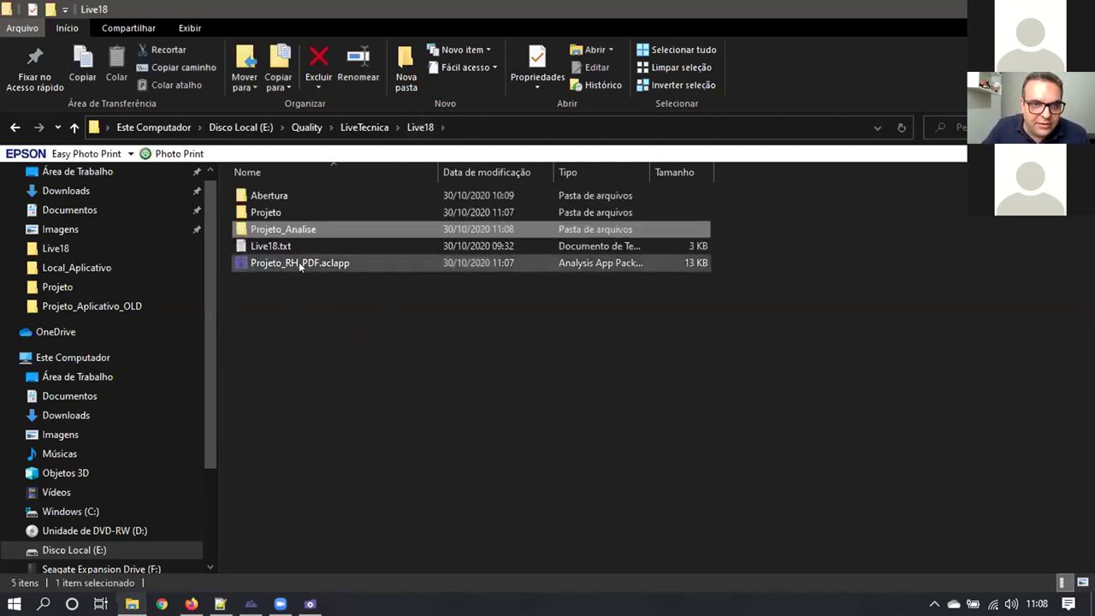
pyautogui.doubleClick(295, 231)
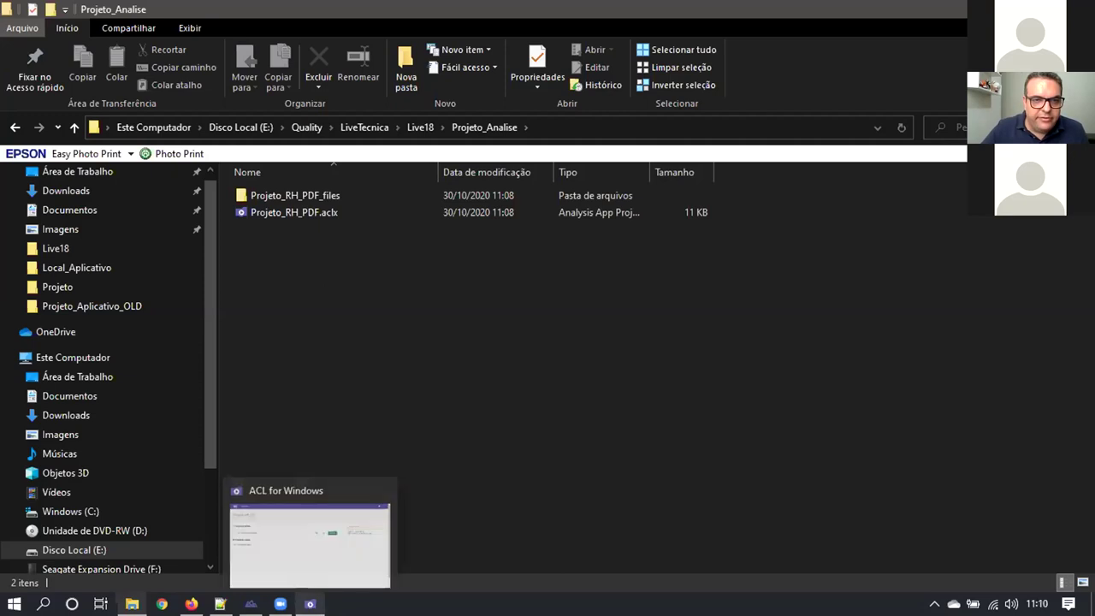
pyautogui.click(309, 604)
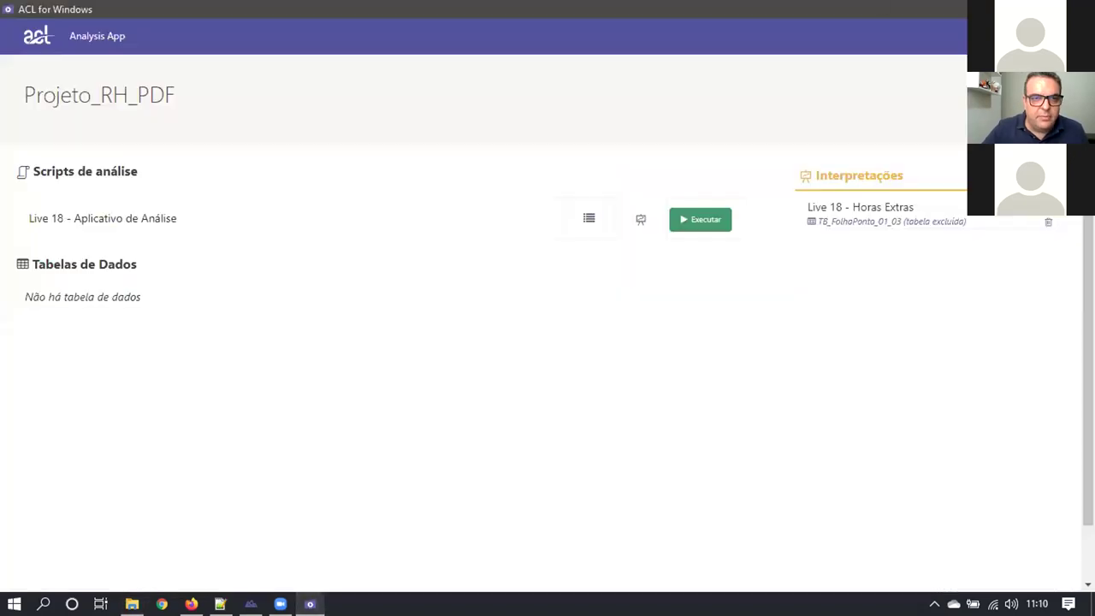
pyautogui.hotkey('alt', 'F4')
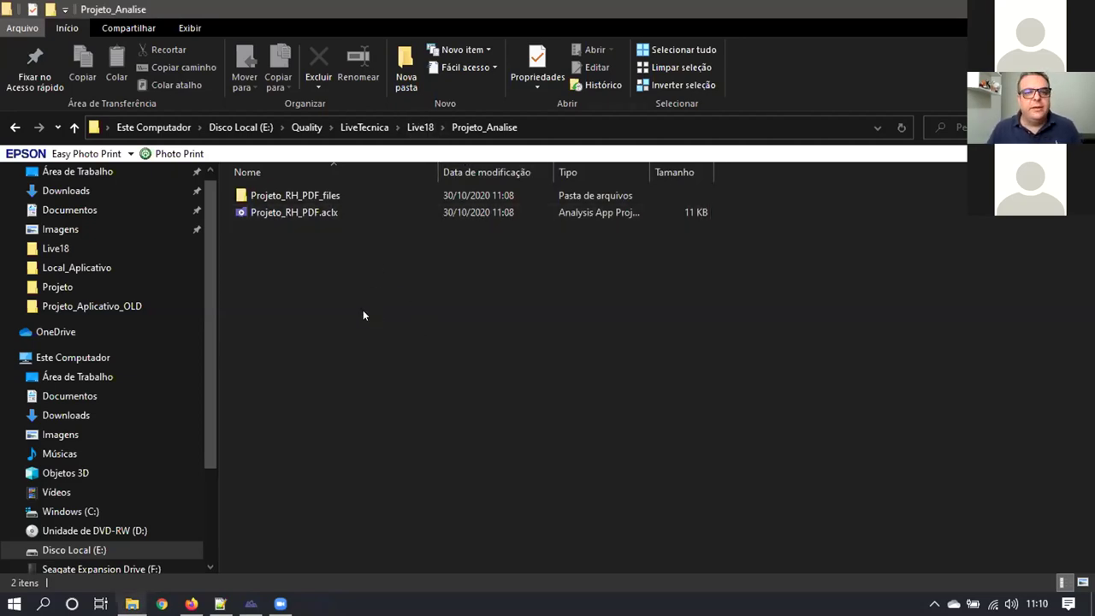
# Open Projeto_RH_PDF.aclx from Projeto_Analise and start "Live 18 - Aplicativo de Análise", continuing past its description
pyautogui.click(273, 213)
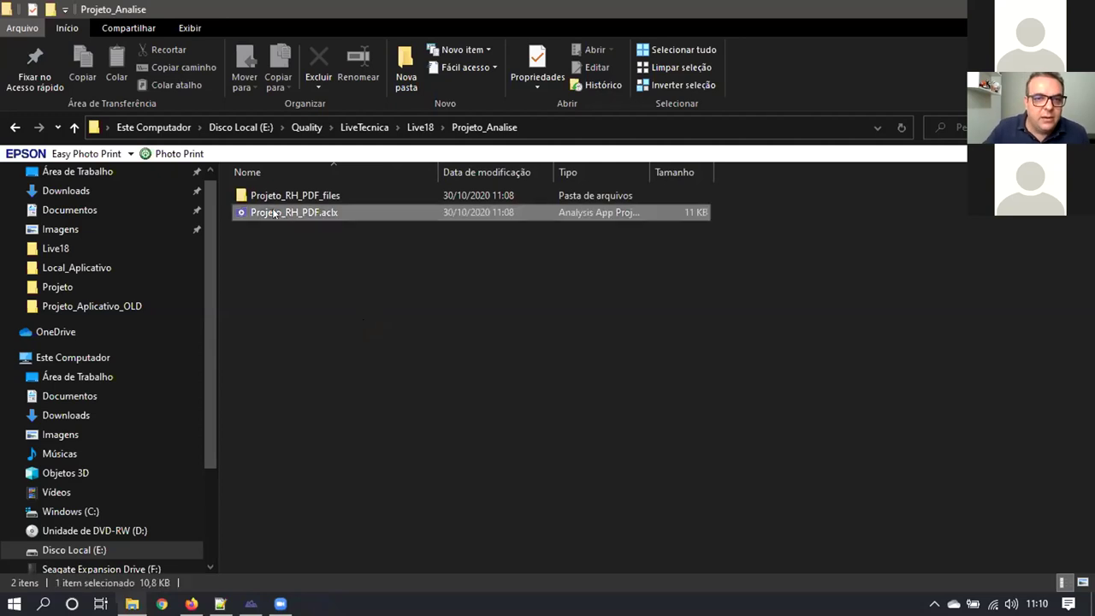
pyautogui.press('Return')
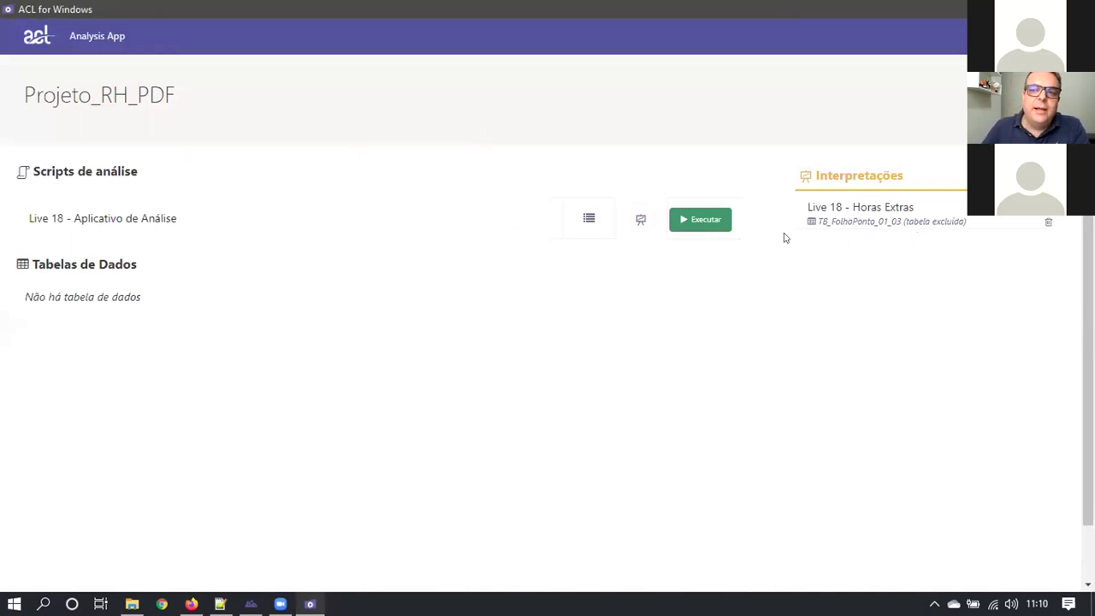
pyautogui.click(683, 222)
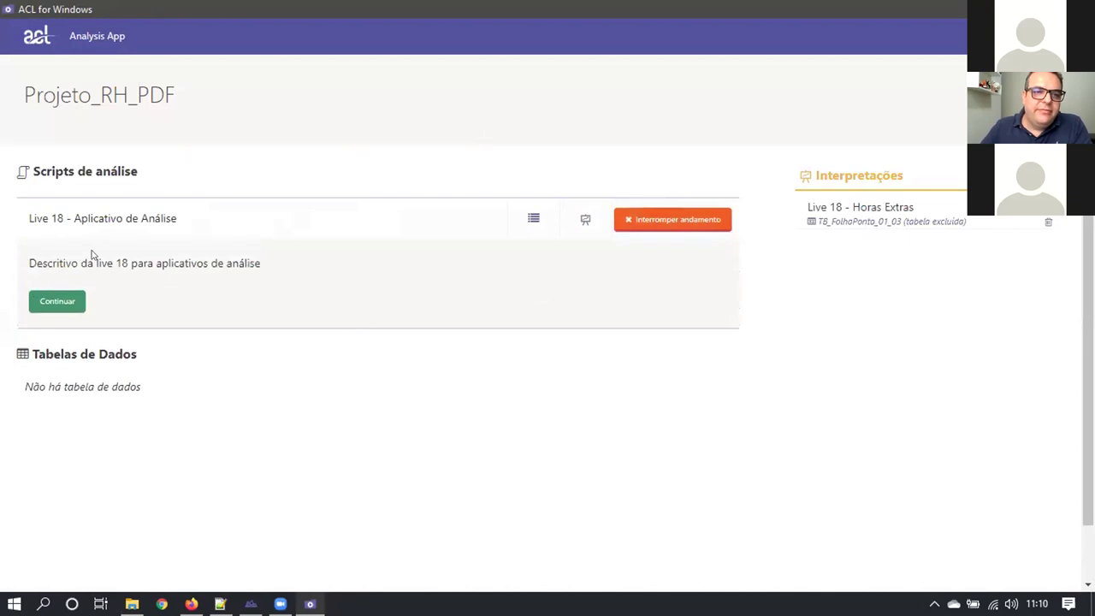
pyautogui.click(77, 301)
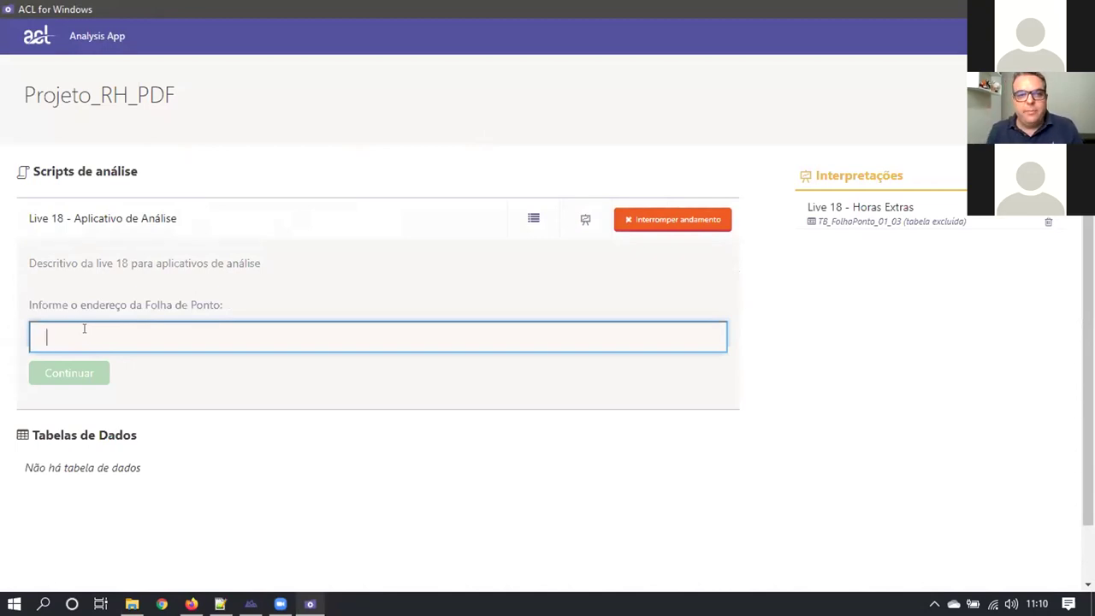
# Copy the path of the Dados folder and submit E:\Quality\LiveTecnica\Live18\Projeto\Dados\ as the Folha de Ponto address
pyautogui.click(131, 604)
pyautogui.click(419, 127)
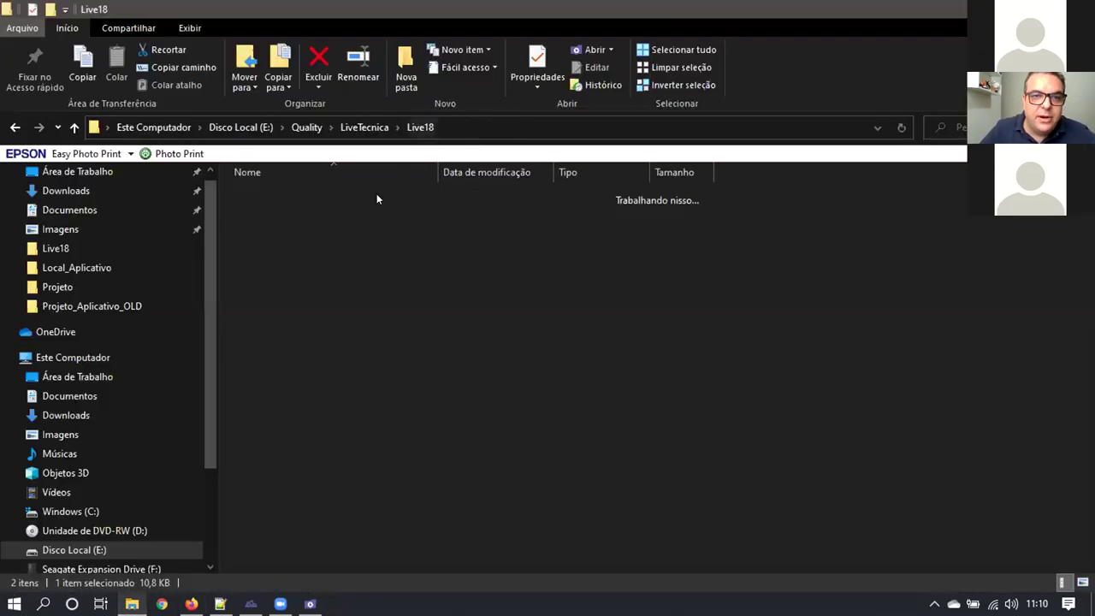
pyautogui.doubleClick(296, 212)
pyautogui.doubleClick(296, 195)
pyautogui.click(569, 126)
pyautogui.hotkey('ctrl', 'c')
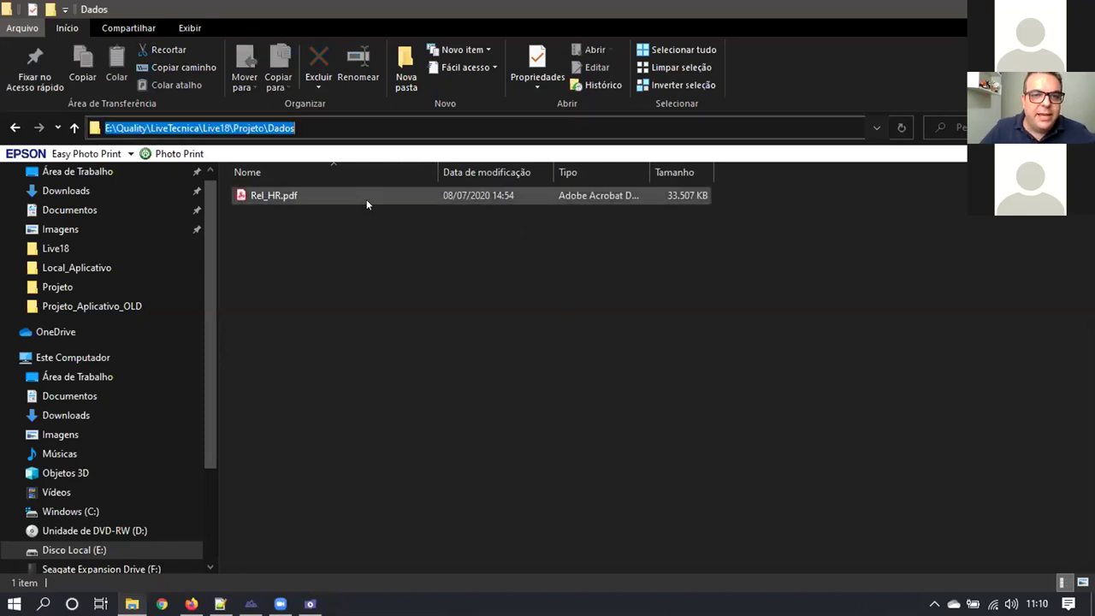
pyautogui.click(315, 238)
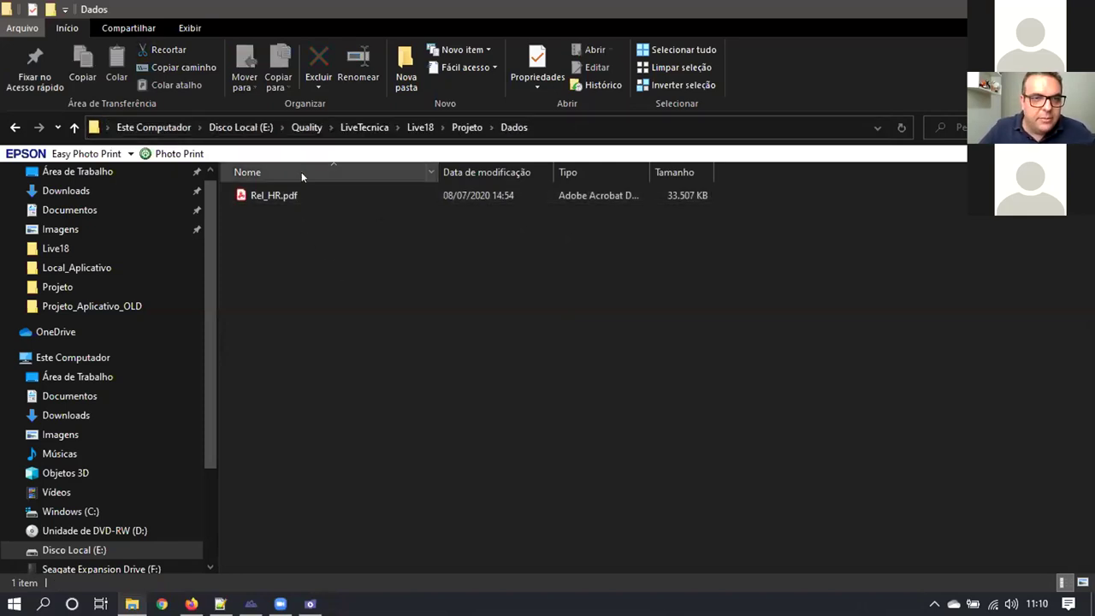
pyautogui.click(419, 127)
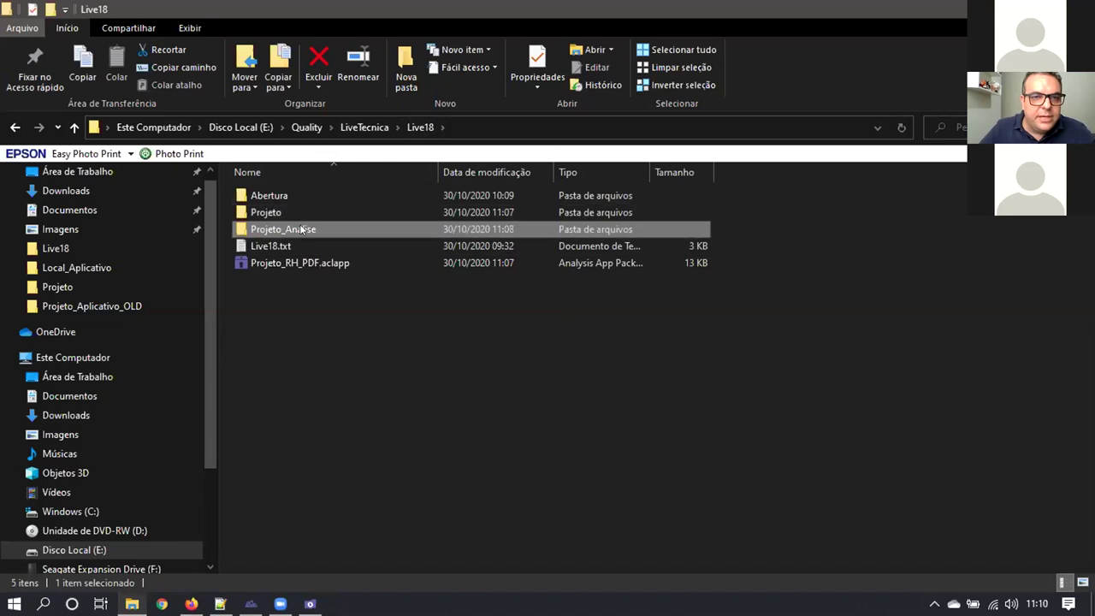
pyautogui.doubleClick(305, 228)
pyautogui.click(309, 604)
pyautogui.hotkey('ctrl', 'v')
pyautogui.write('\\')
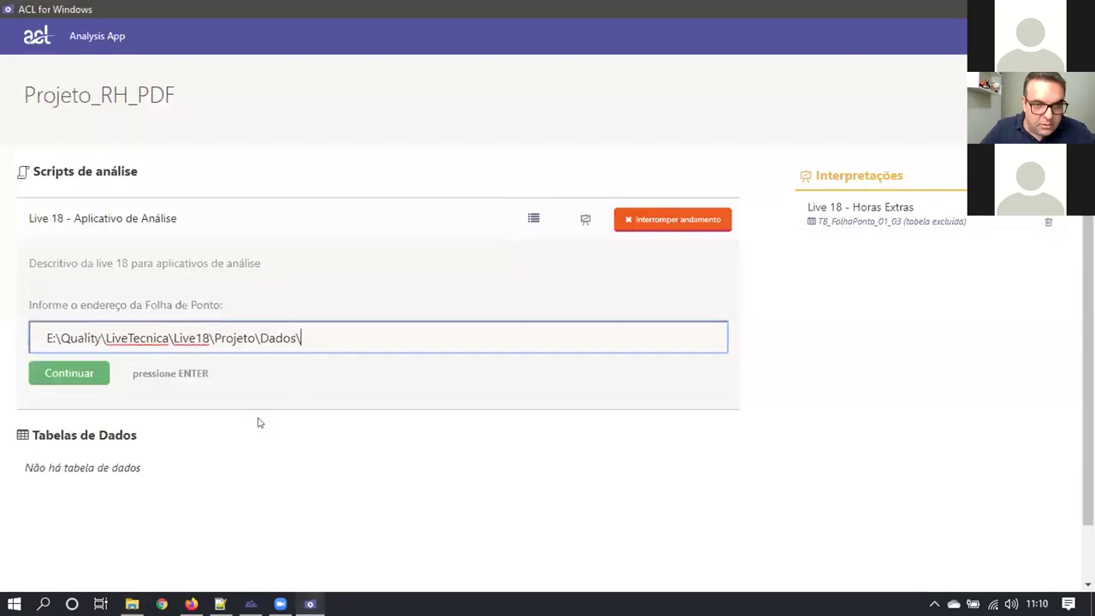
pyautogui.click(75, 377)
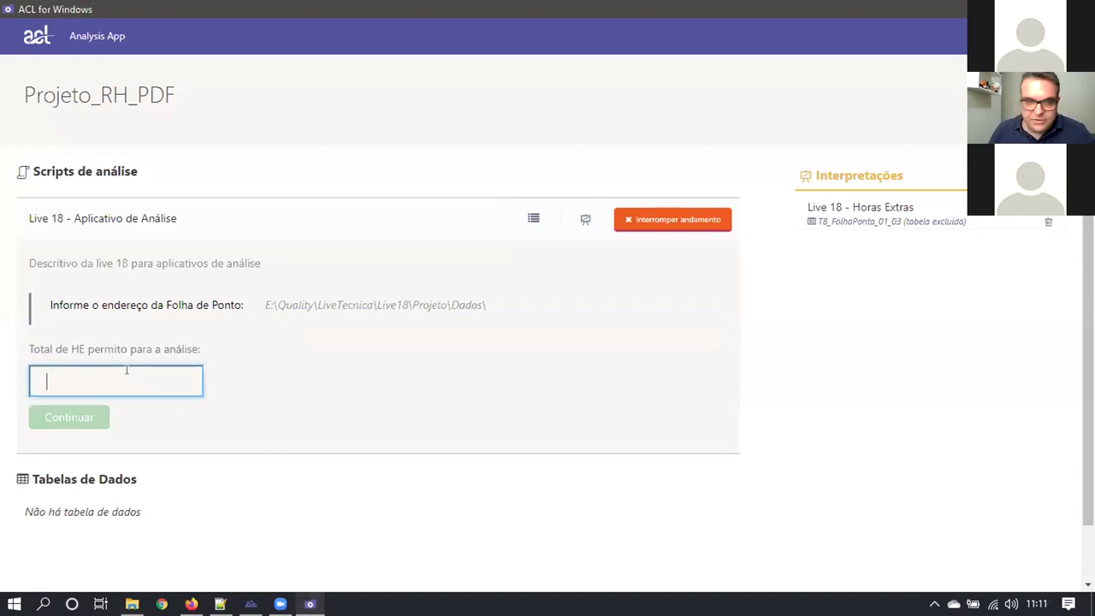
# Submit 3,00 as the permitted overtime total and 2,00 as the permitted weekday frequency, and run the analysis
pyautogui.write('3,00')
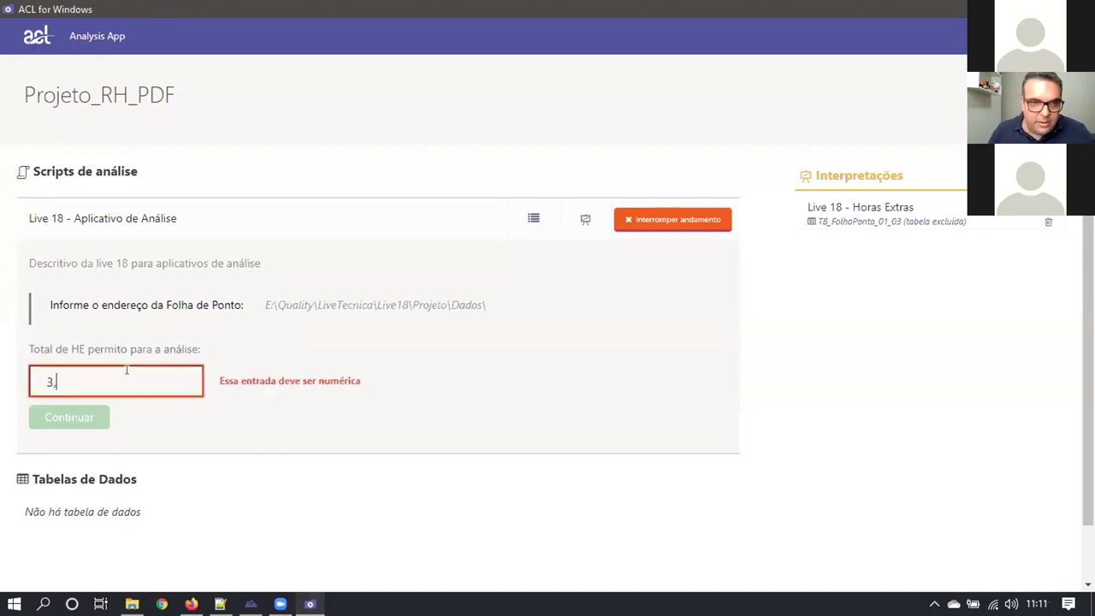
pyautogui.click(74, 417)
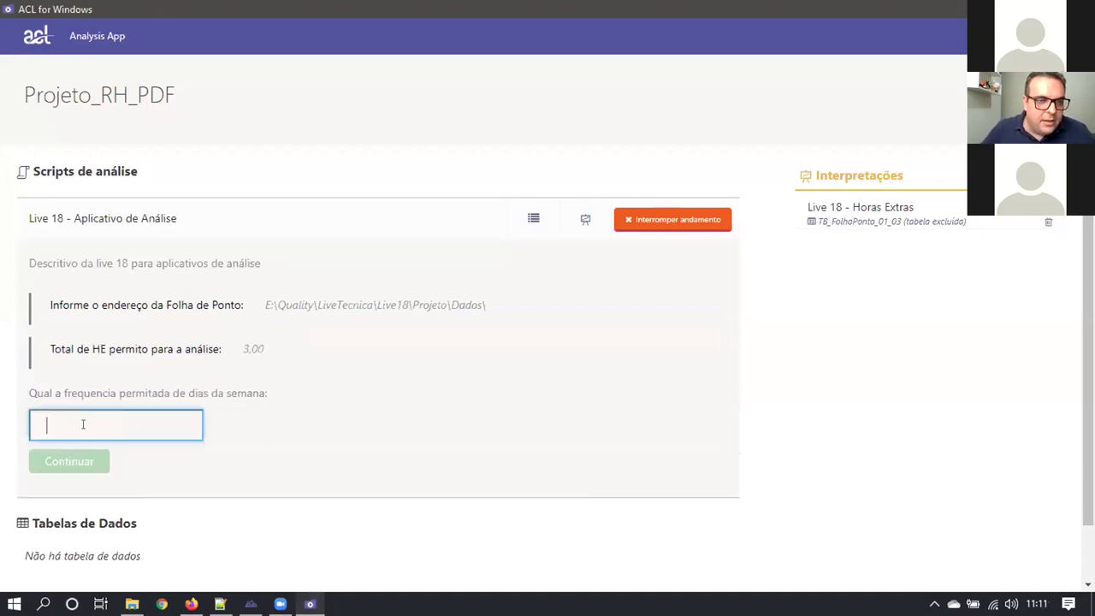
pyautogui.write('2')
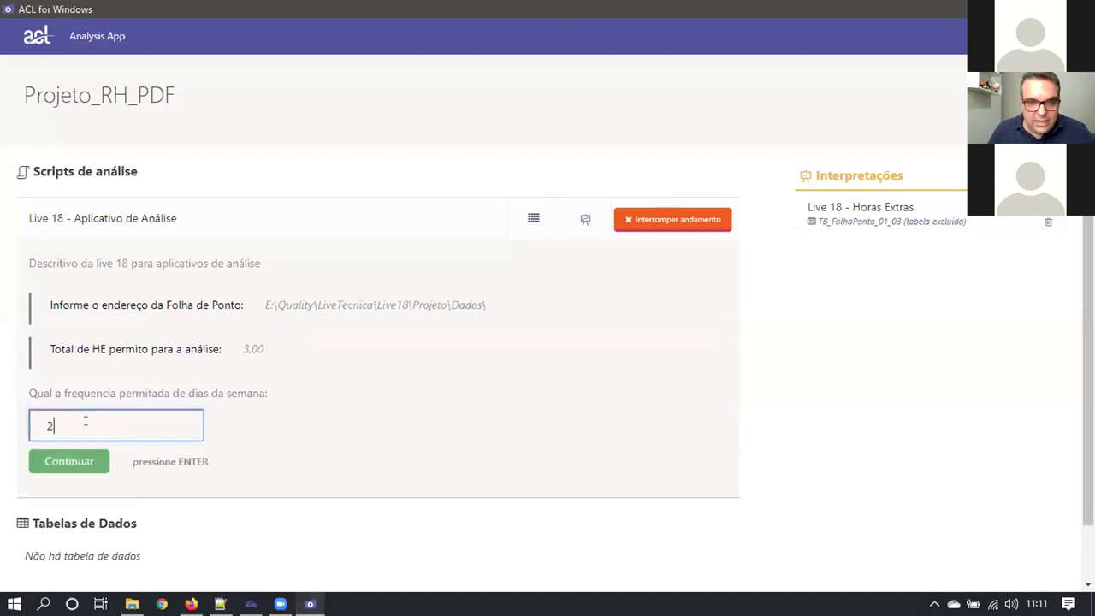
pyautogui.write(',00')
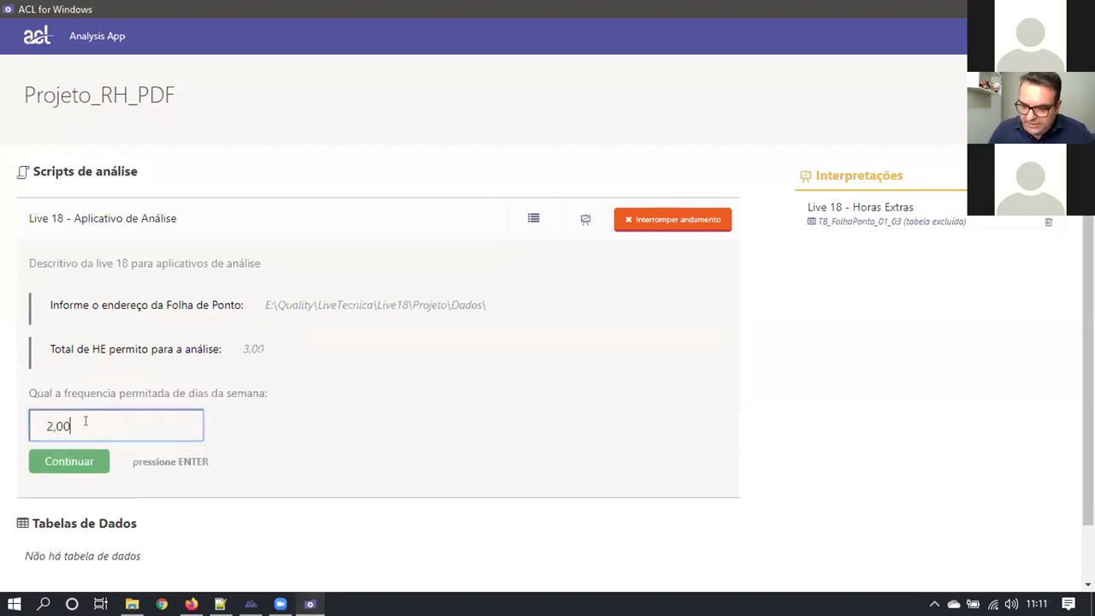
pyautogui.click(54, 466)
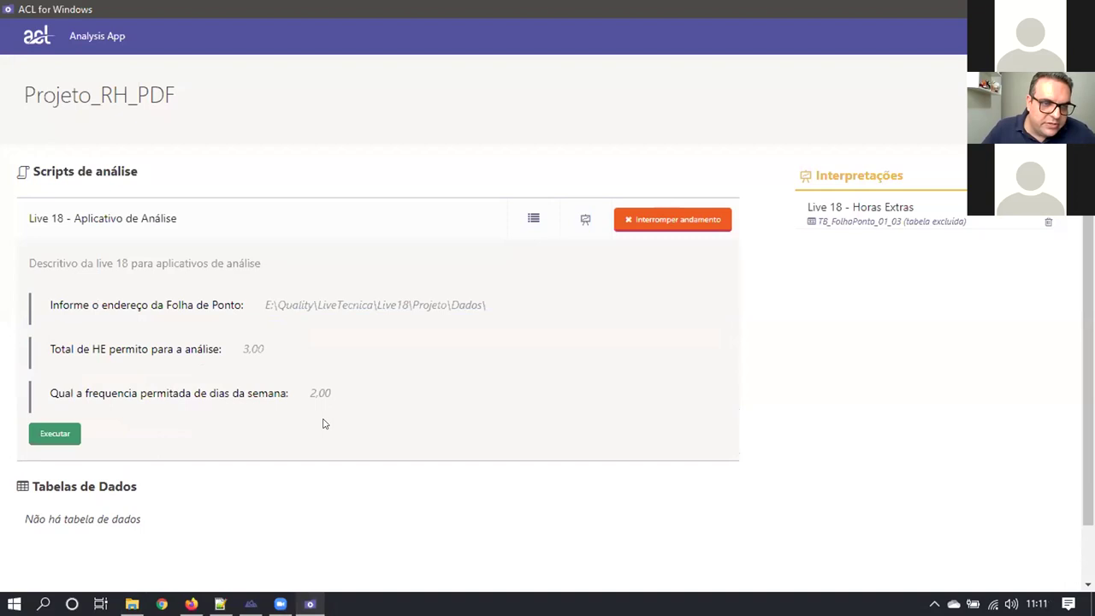
pyautogui.click(61, 434)
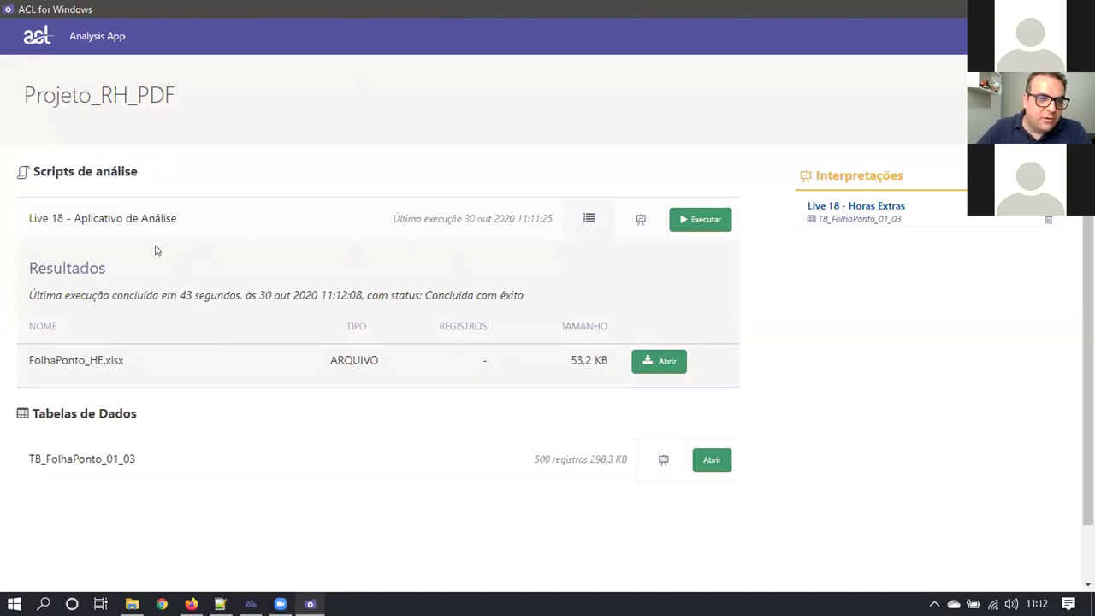
# Review the run's results and open the "Live 18 - Horas Extras" interpretation to view its "Horas Extras por Departamento" chart
pyautogui.click(587, 221)
pyautogui.click(586, 221)
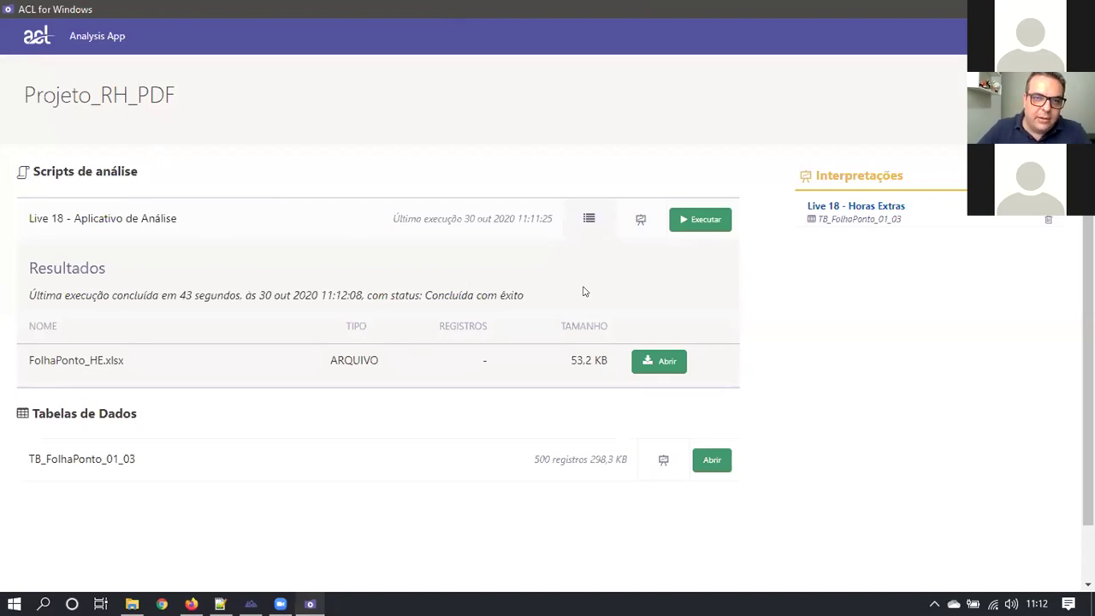
pyautogui.click(826, 210)
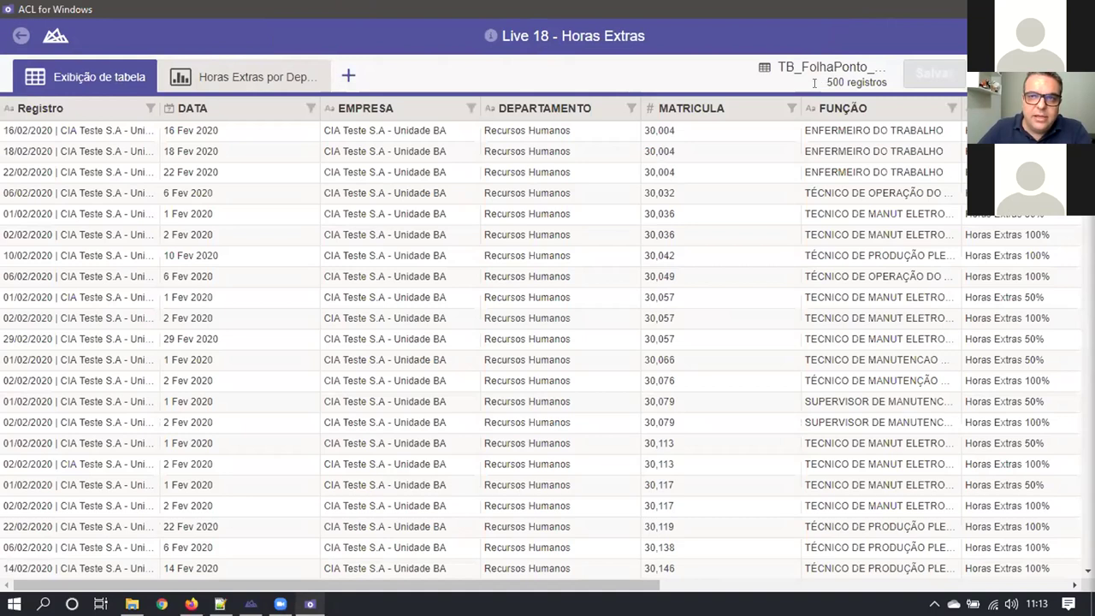
pyautogui.click(256, 77)
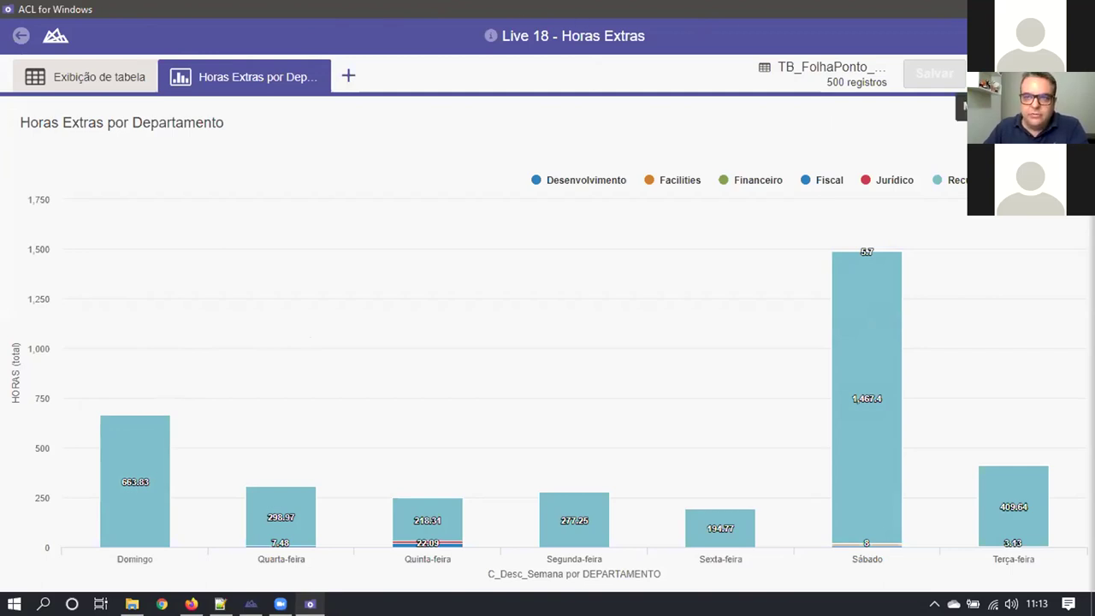
# Start sharing the interpretation with HighBond, choosing Quality Software Inc. and its "AAS - Live 2 - Importação PDF" collection as the destination
pyautogui.click(960, 107)
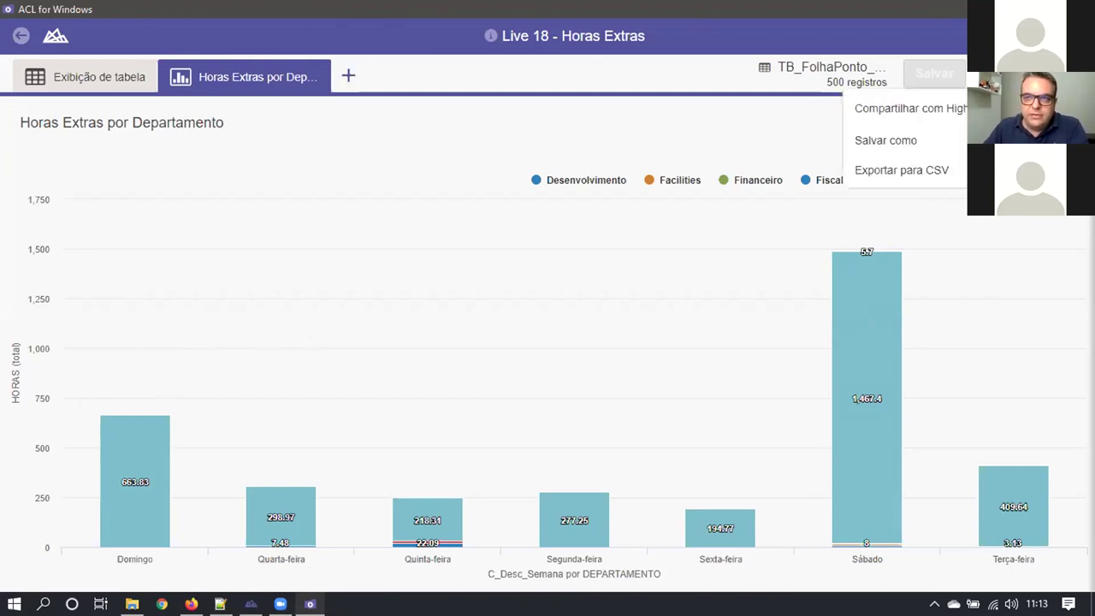
pyautogui.click(909, 108)
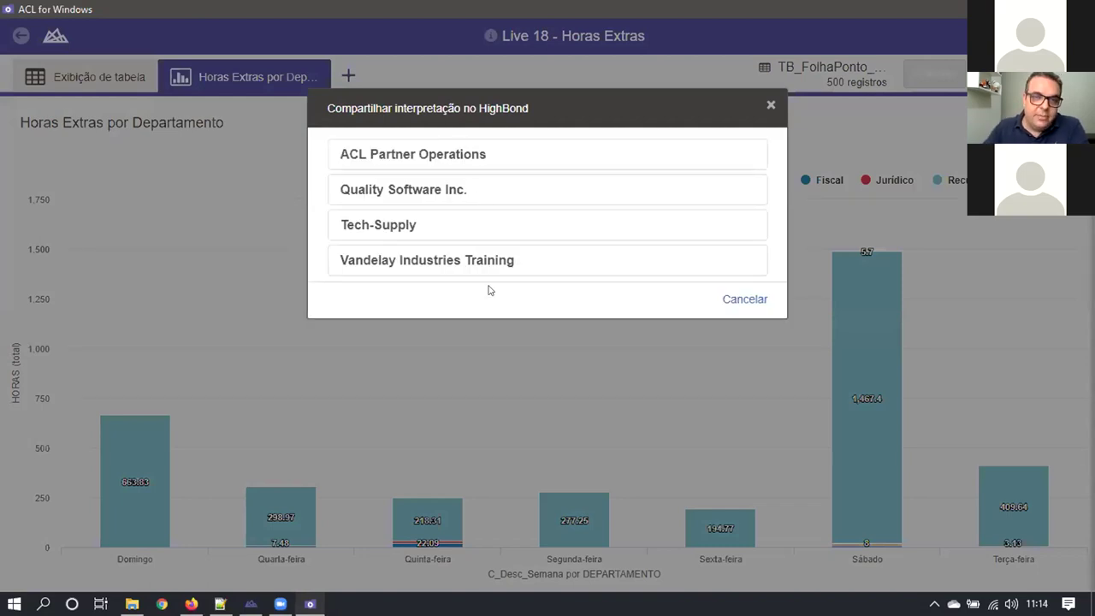
pyautogui.click(429, 190)
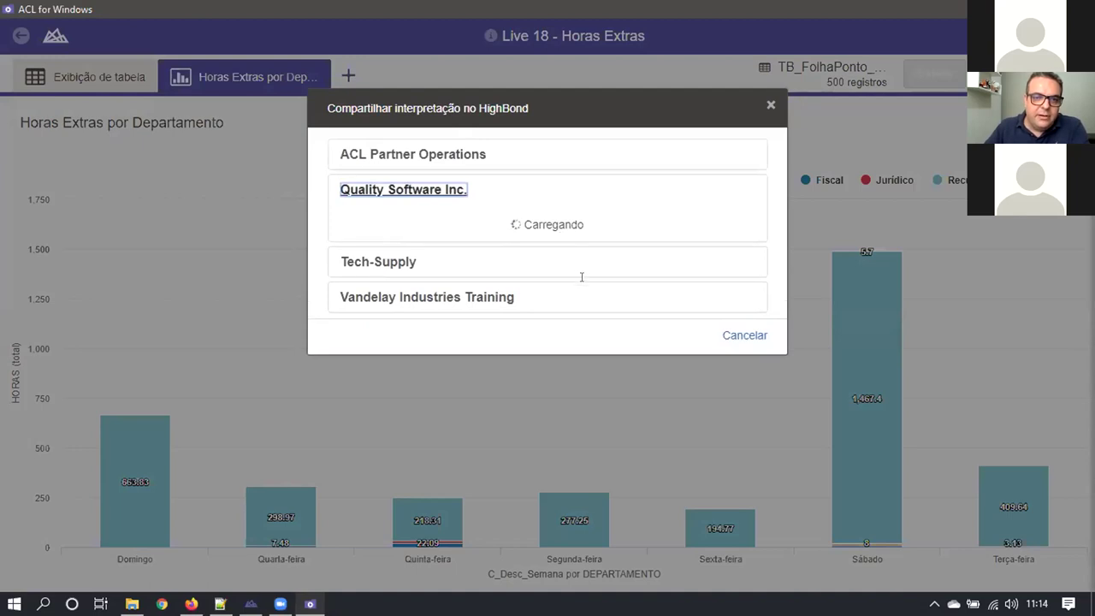
pyautogui.scroll(-1, 407, 436)
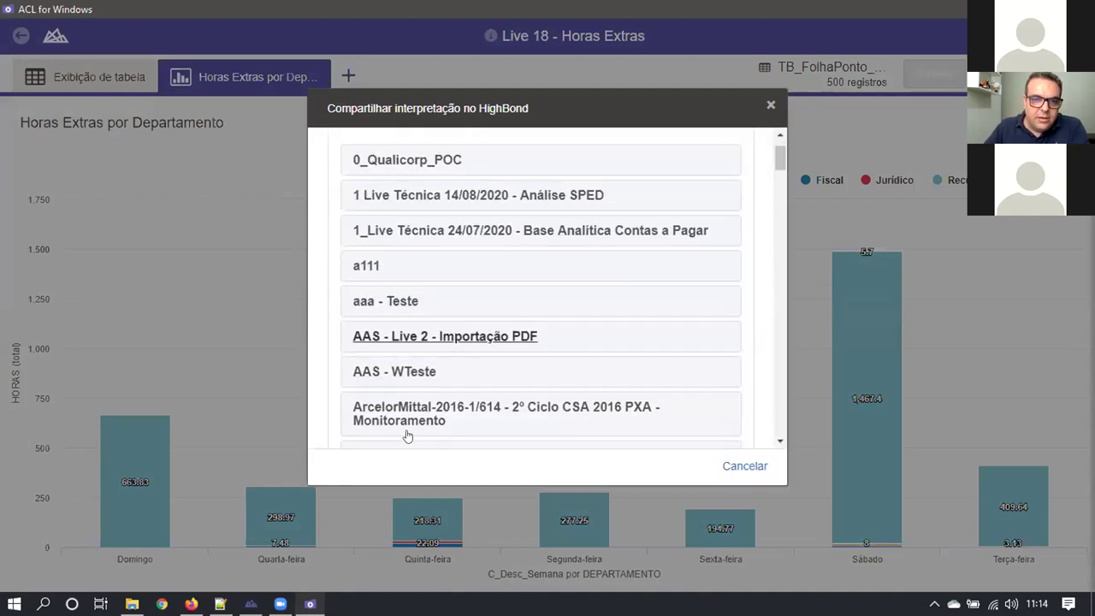
pyautogui.click(481, 330)
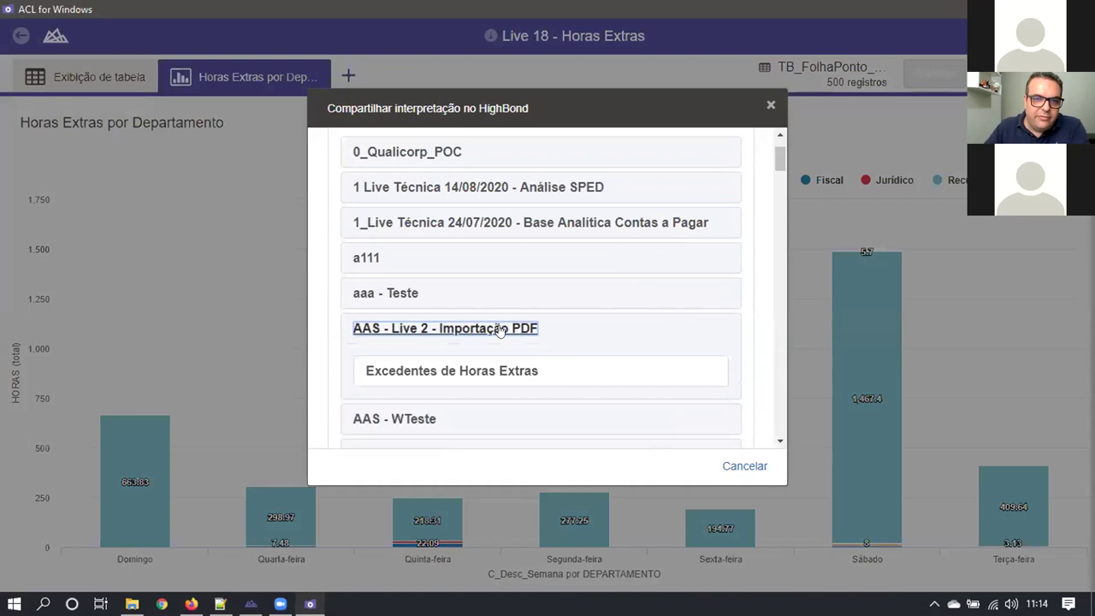